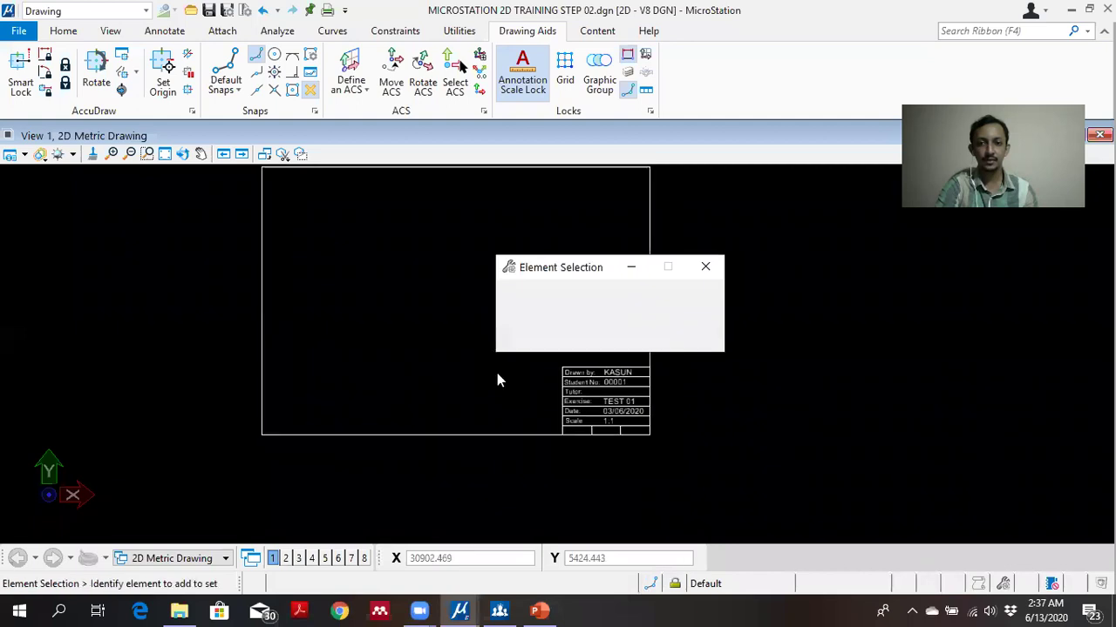
Look over the drawing sheet and title block with the Element Selection window minimized.
{"action": "left_click", "coordinate": [632, 268]}
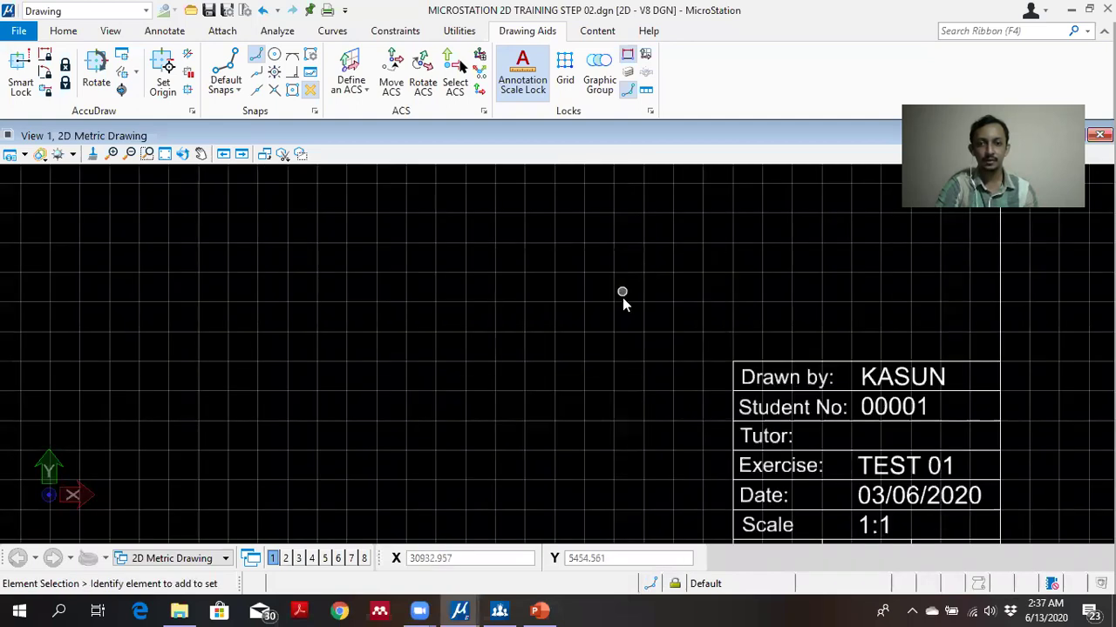
{"action": "scroll", "coordinate": [631, 321], "scroll_direction": "down", "scroll_amount": 5}
{"action": "middle_click_drag", "start_coordinate": [621, 303], "coordinate": [587, 339]}
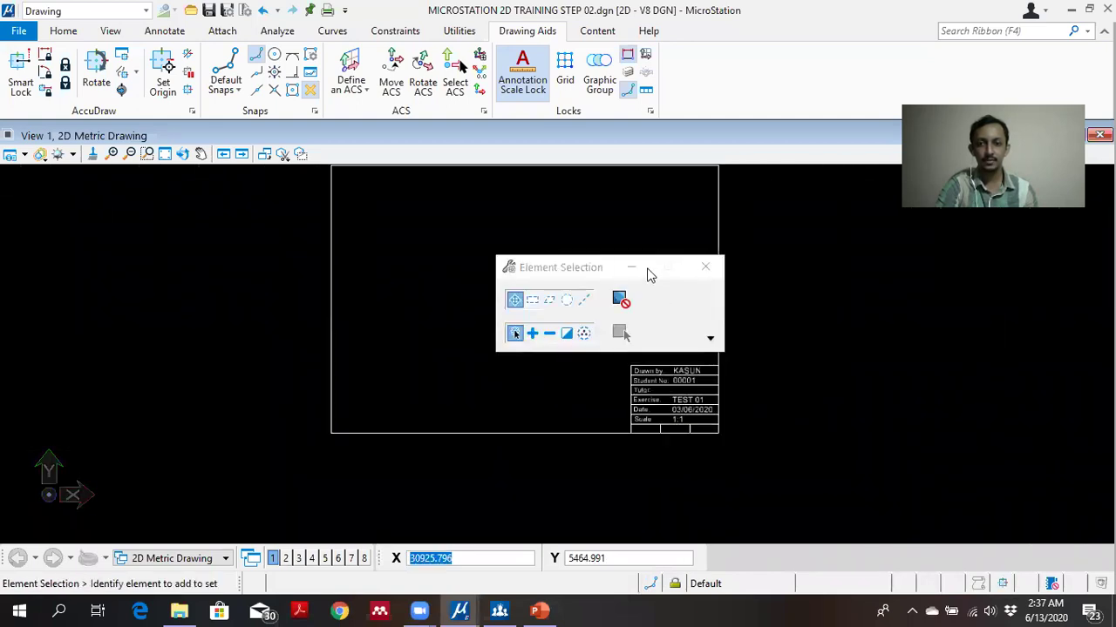
{"action": "left_click", "coordinate": [649, 268]}
{"action": "middle_click_drag", "start_coordinate": [673, 330], "coordinate": [653, 349]}
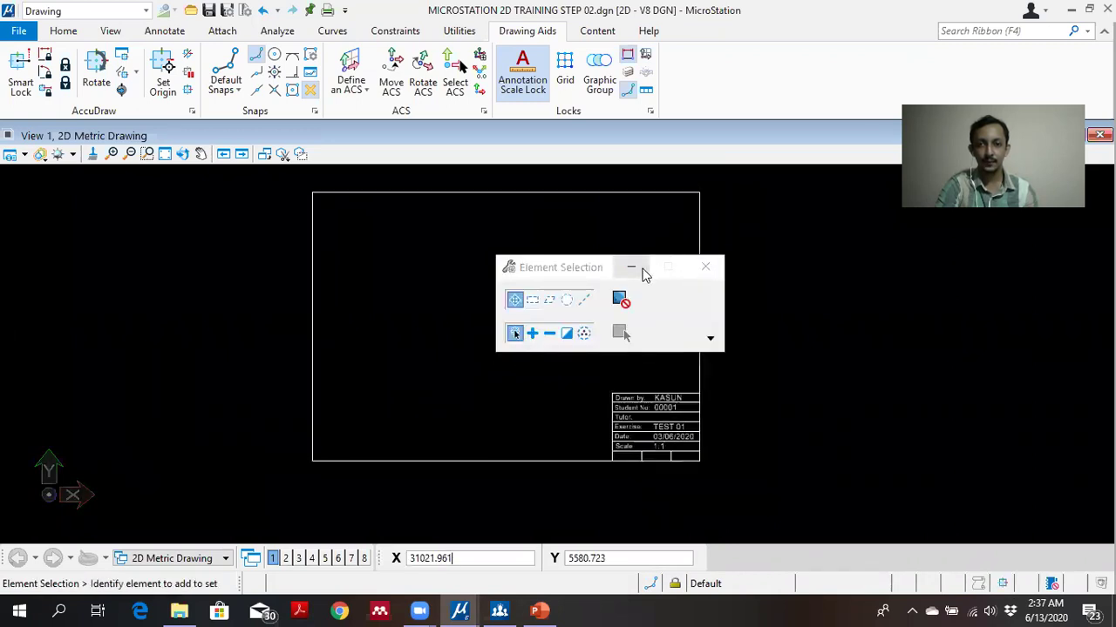
{"action": "left_click", "coordinate": [631, 268]}
Examine the drawing grid's main lines and reference points at different magnifications.
{"action": "scroll", "coordinate": [620, 353], "scroll_direction": "up", "scroll_amount": 2}
{"action": "middle_click_drag", "start_coordinate": [666, 406], "coordinate": [776, 409]}
{"action": "scroll", "coordinate": [376, 321], "scroll_direction": "up", "scroll_amount": 3}
{"action": "scroll", "coordinate": [383, 323], "scroll_direction": "down", "scroll_amount": 3}
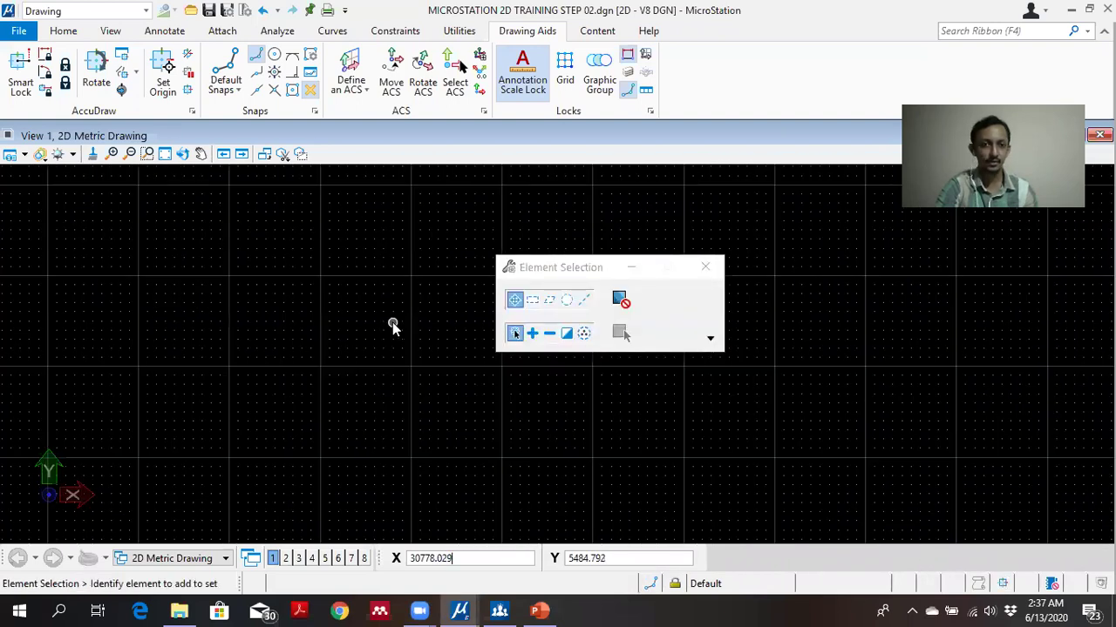
{"action": "scroll", "coordinate": [392, 325], "scroll_direction": "up", "scroll_amount": 2}
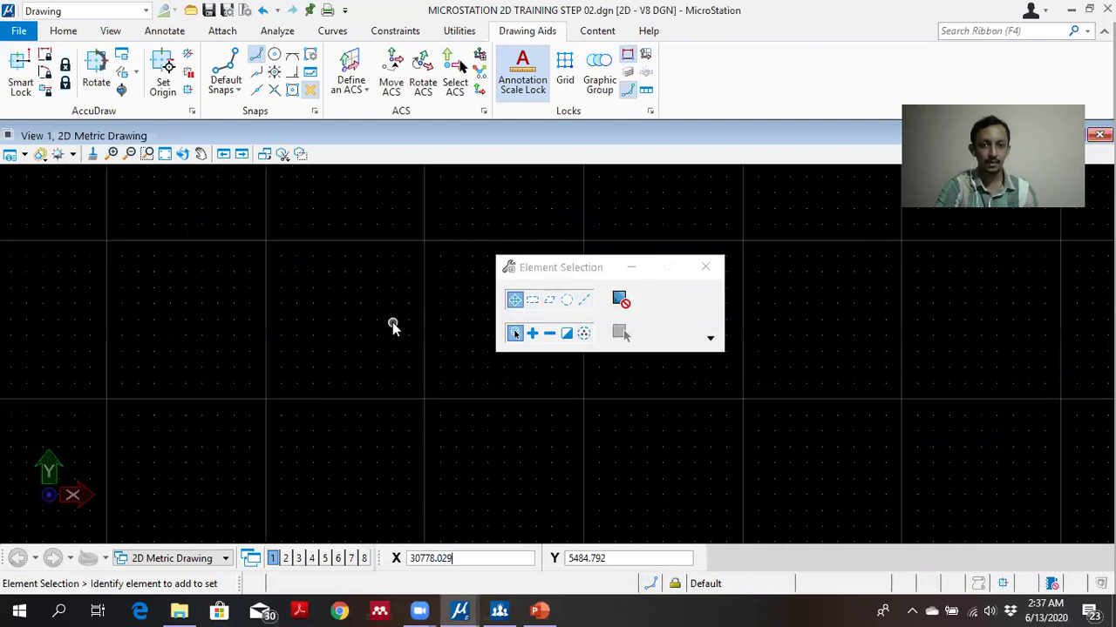
{"action": "scroll", "coordinate": [393, 326], "scroll_direction": "down", "scroll_amount": 3}
{"action": "scroll", "coordinate": [394, 327], "scroll_direction": "up", "scroll_amount": 2}
{"action": "scroll", "coordinate": [394, 327], "scroll_direction": "up", "scroll_amount": 2}
{"action": "scroll", "coordinate": [407, 335], "scroll_direction": "down", "scroll_amount": 3}
{"action": "scroll", "coordinate": [407, 338], "scroll_direction": "up", "scroll_amount": 2}
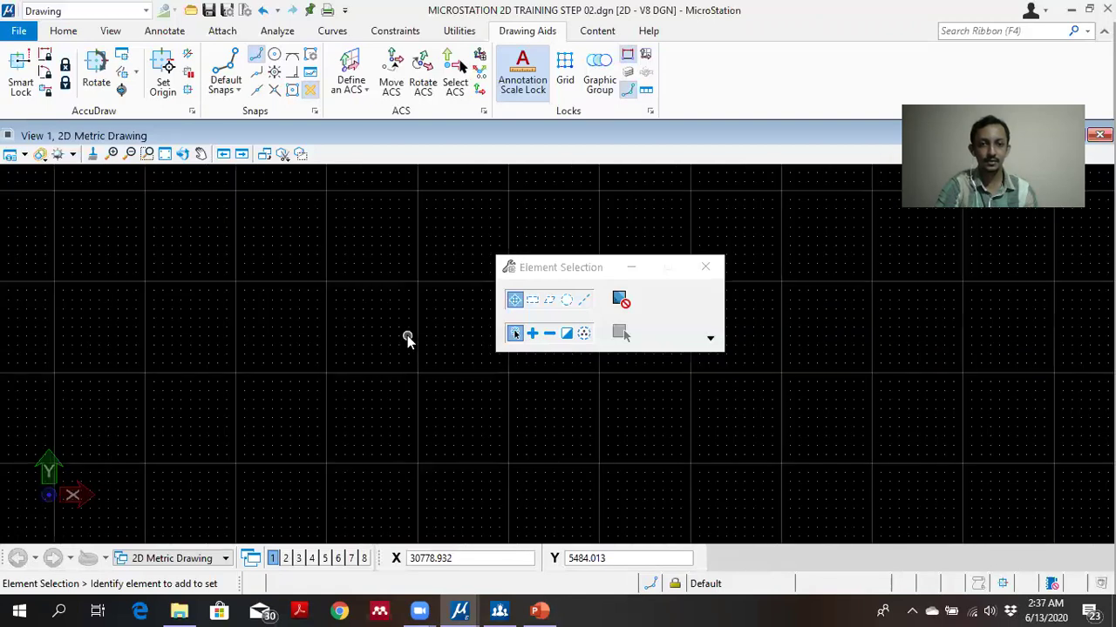
{"action": "left_click", "coordinate": [631, 267]}
{"action": "scroll", "coordinate": [497, 326], "scroll_direction": "down", "scroll_amount": 2}
{"action": "scroll", "coordinate": [497, 324], "scroll_direction": "up", "scroll_amount": 3}
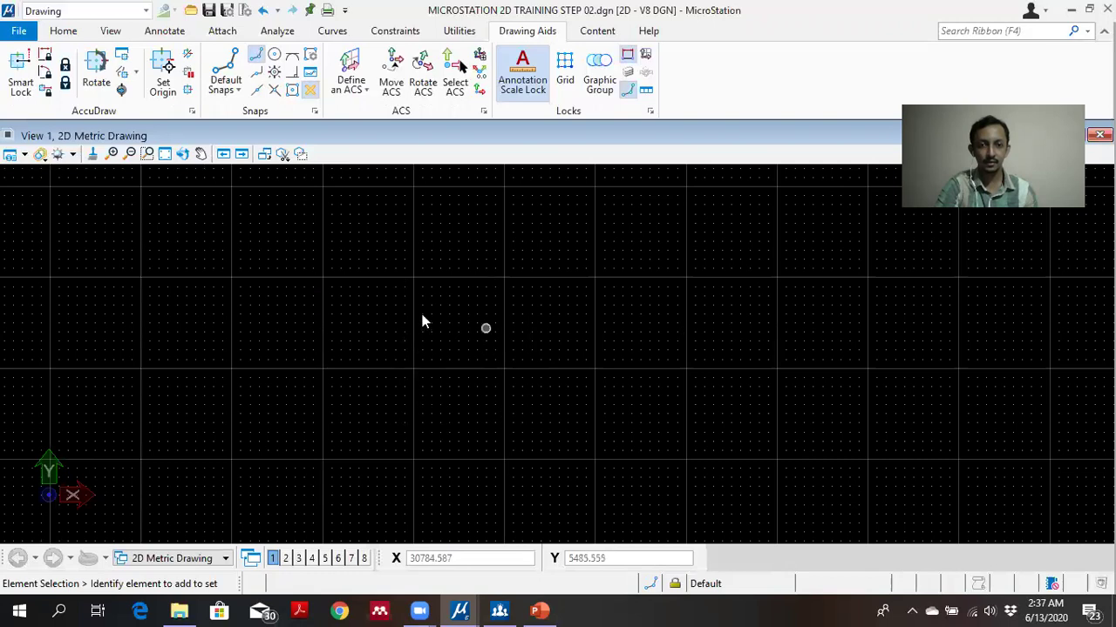
Open the Design File Settings and review the Working Units category.
{"action": "left_click", "coordinate": [19, 31]}
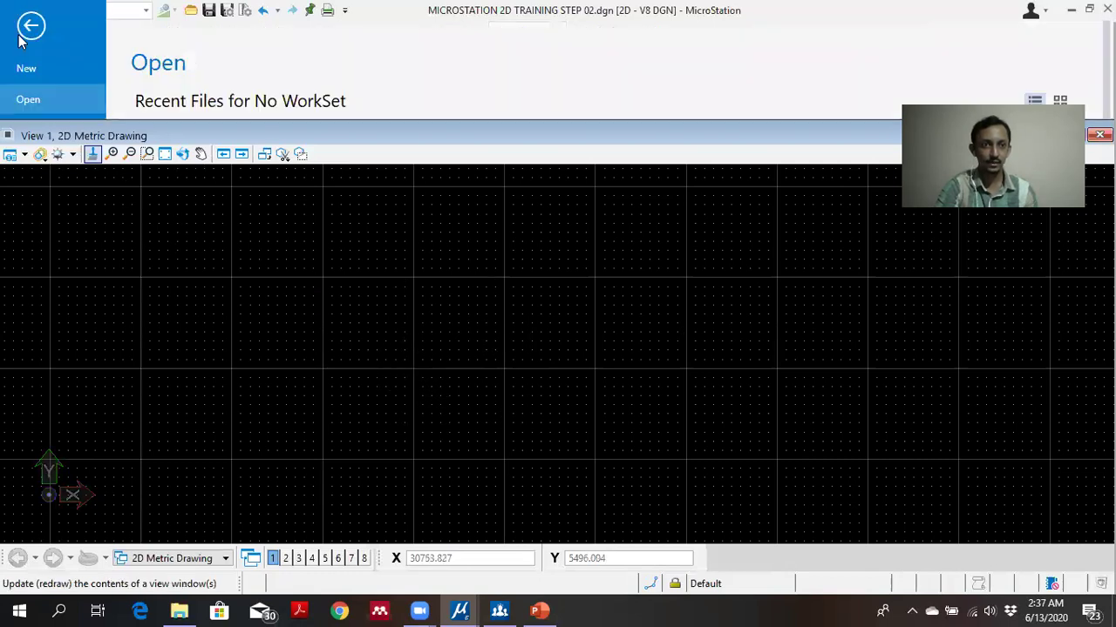
{"action": "left_click", "coordinate": [64, 338]}
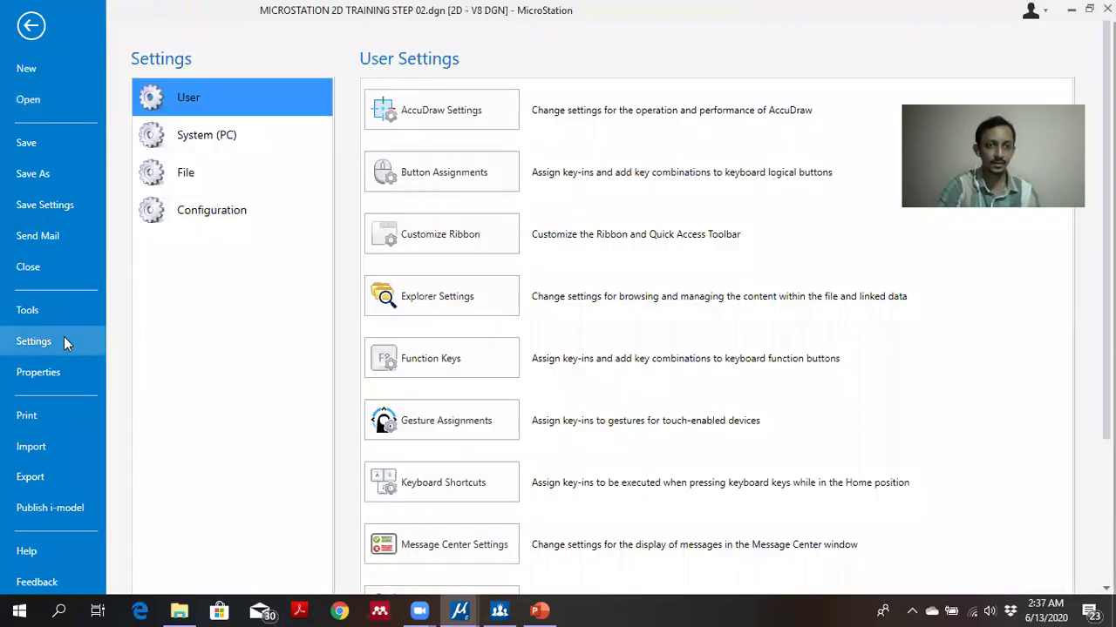
{"action": "left_click", "coordinate": [209, 212]}
{"action": "left_click", "coordinate": [204, 189]}
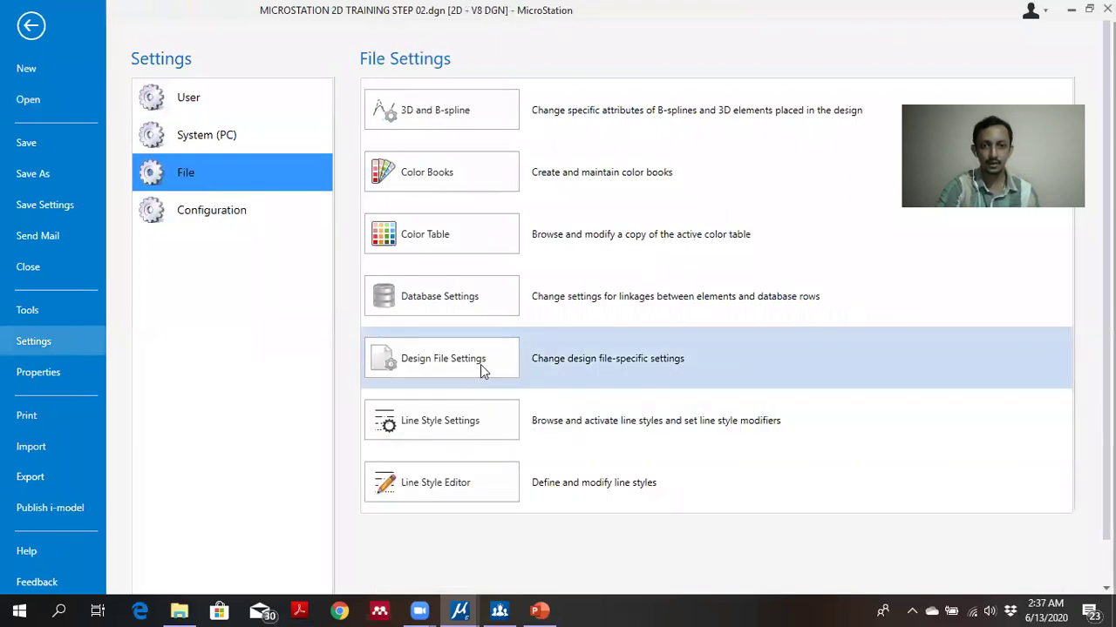
{"action": "left_click", "coordinate": [480, 365]}
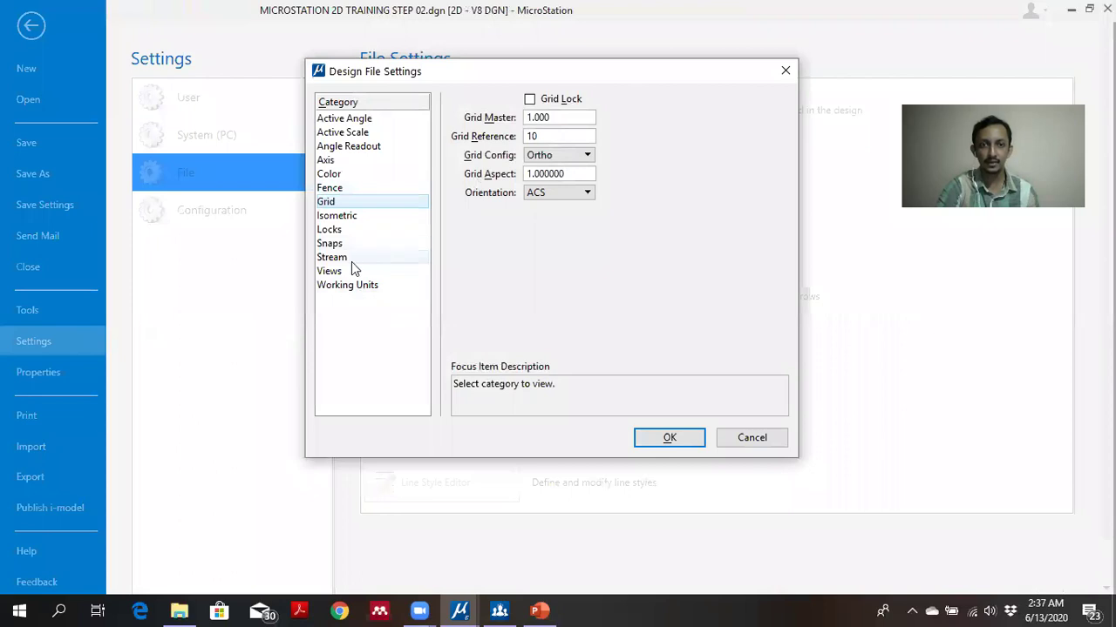
{"action": "left_click", "coordinate": [357, 285]}
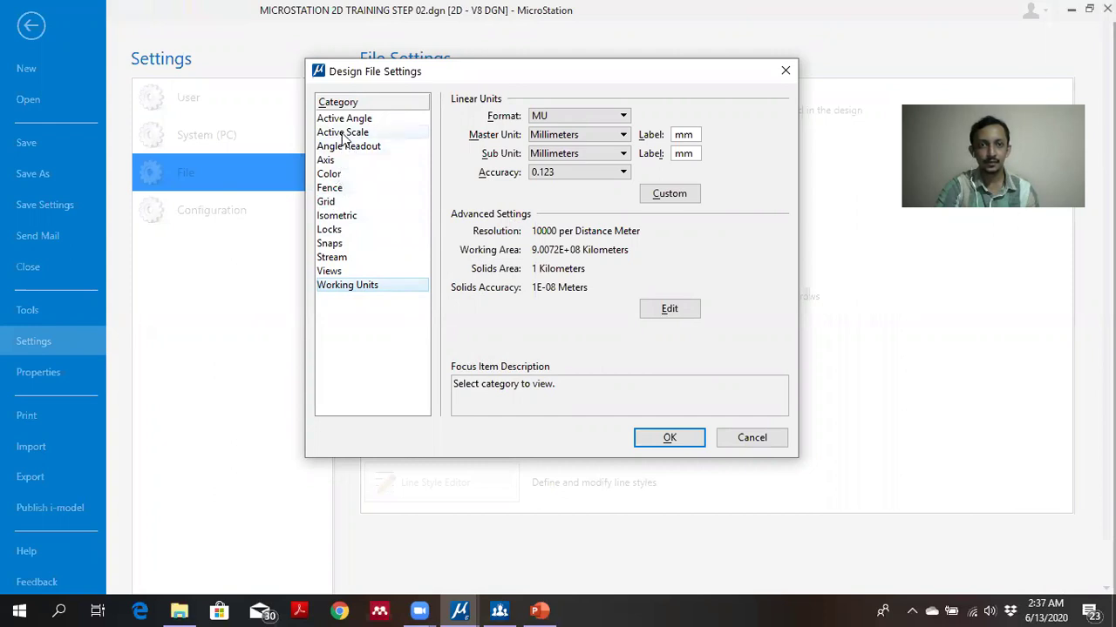
Review the Active Angle, Active Scale and Grid categories, accept the design file settings and return to the drawing.
{"action": "left_click", "coordinate": [385, 118]}
{"action": "left_click", "coordinate": [377, 133]}
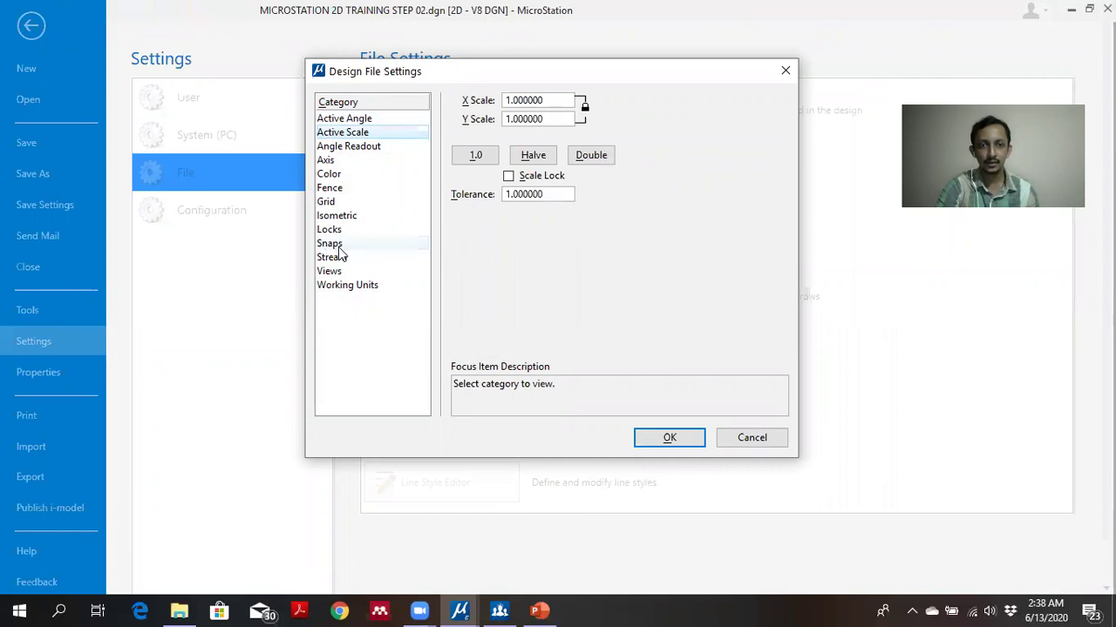
{"action": "left_click", "coordinate": [330, 202]}
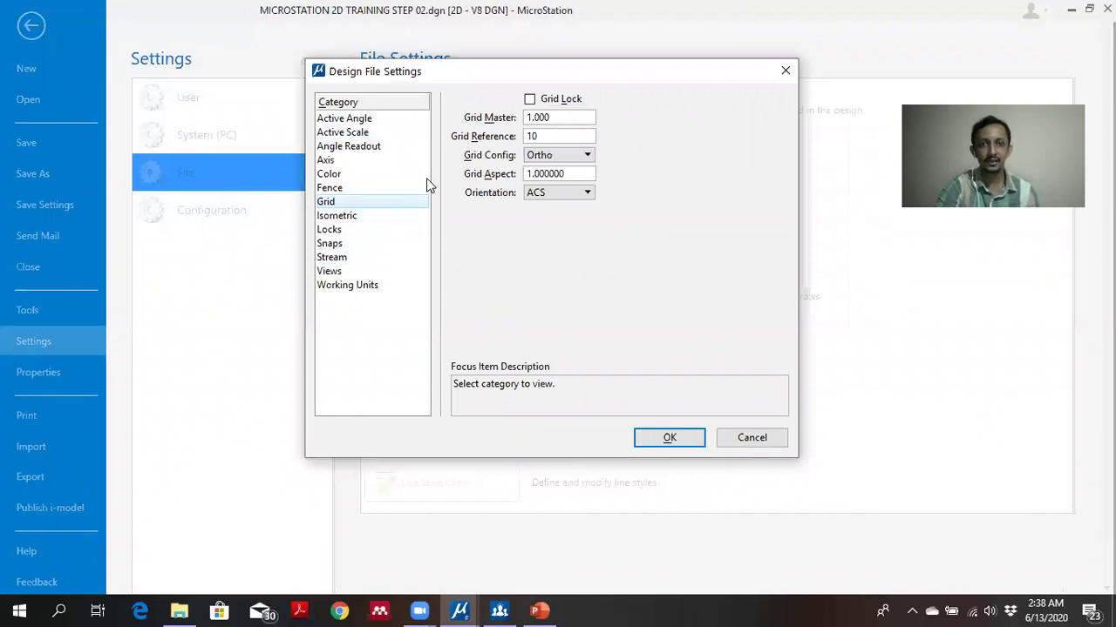
{"action": "left_click", "coordinate": [695, 446]}
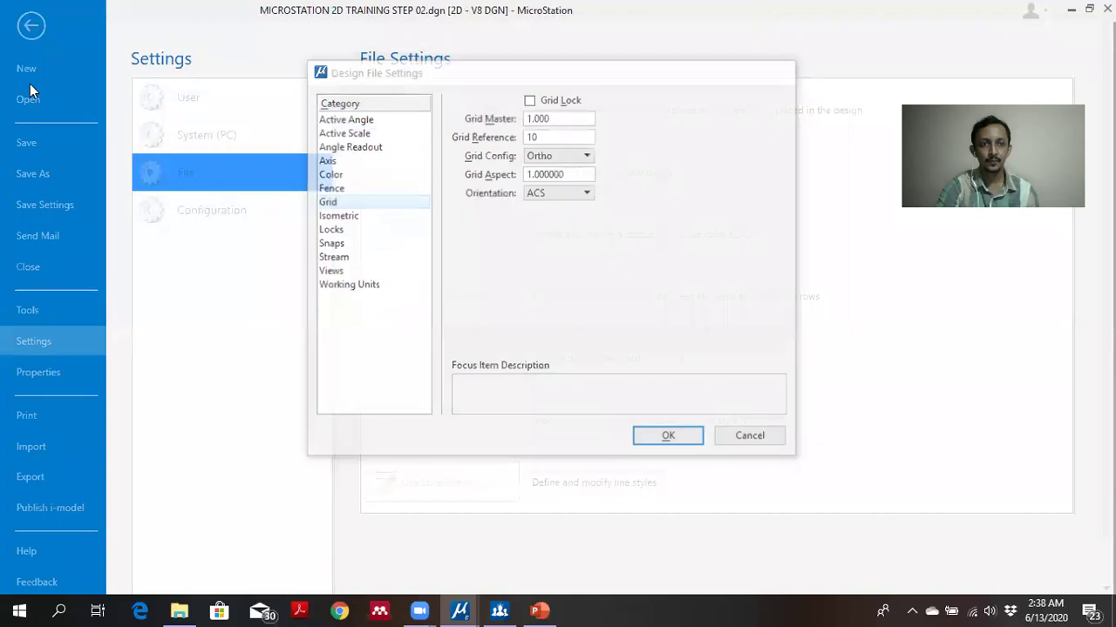
{"action": "left_click", "coordinate": [29, 26]}
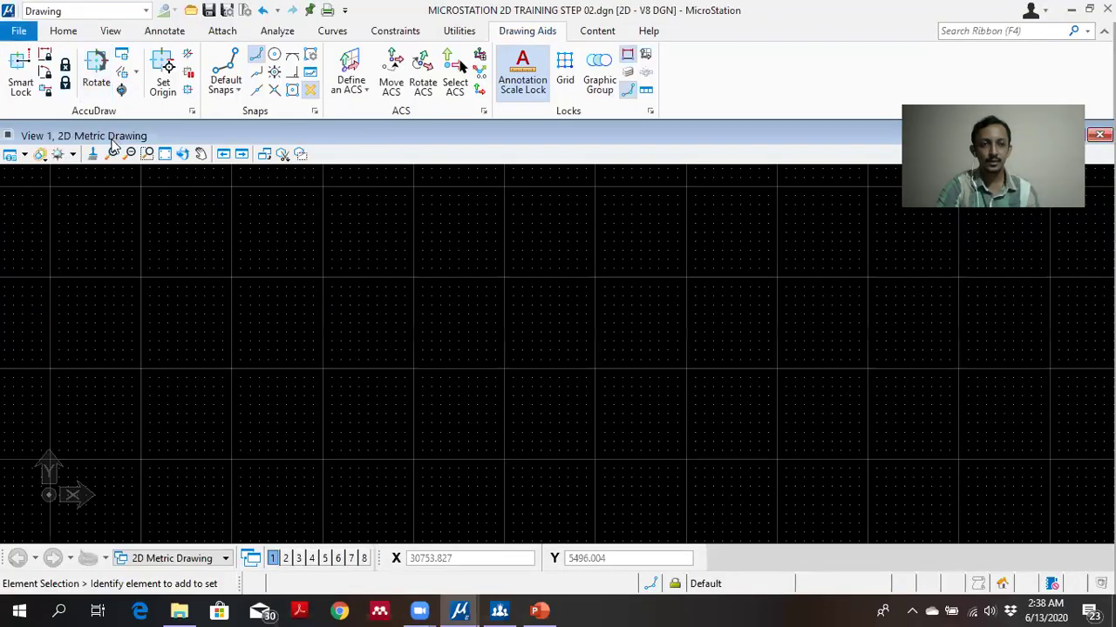
Review the drawing's levels with their colours, line styles and weights in Level Manager, and put the window away.
{"action": "left_click", "coordinate": [70, 33]}
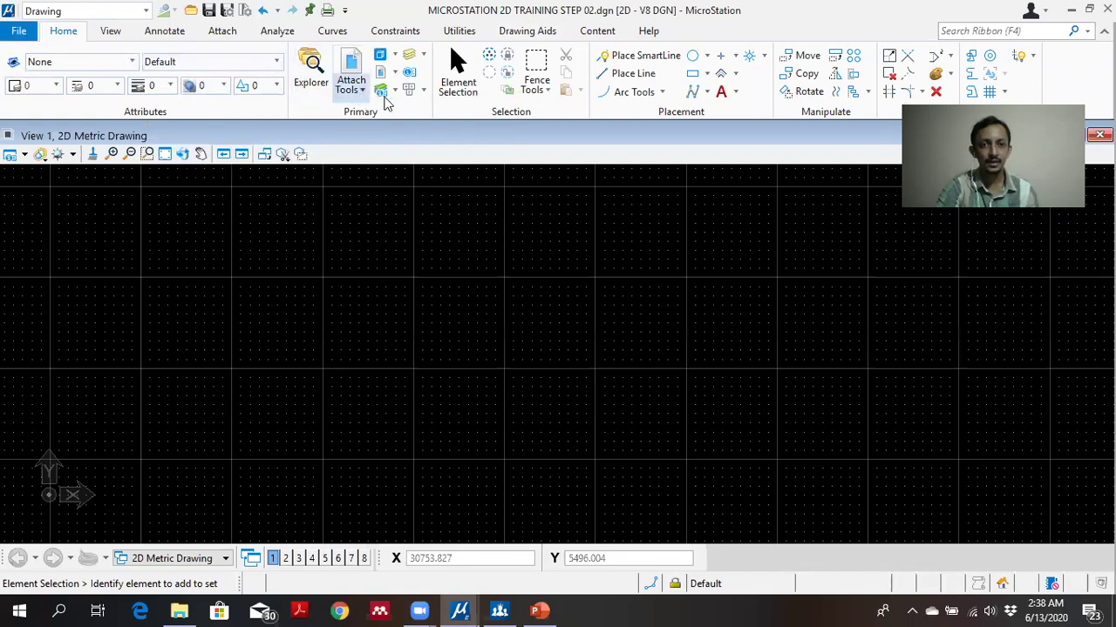
{"action": "left_click", "coordinate": [385, 97]}
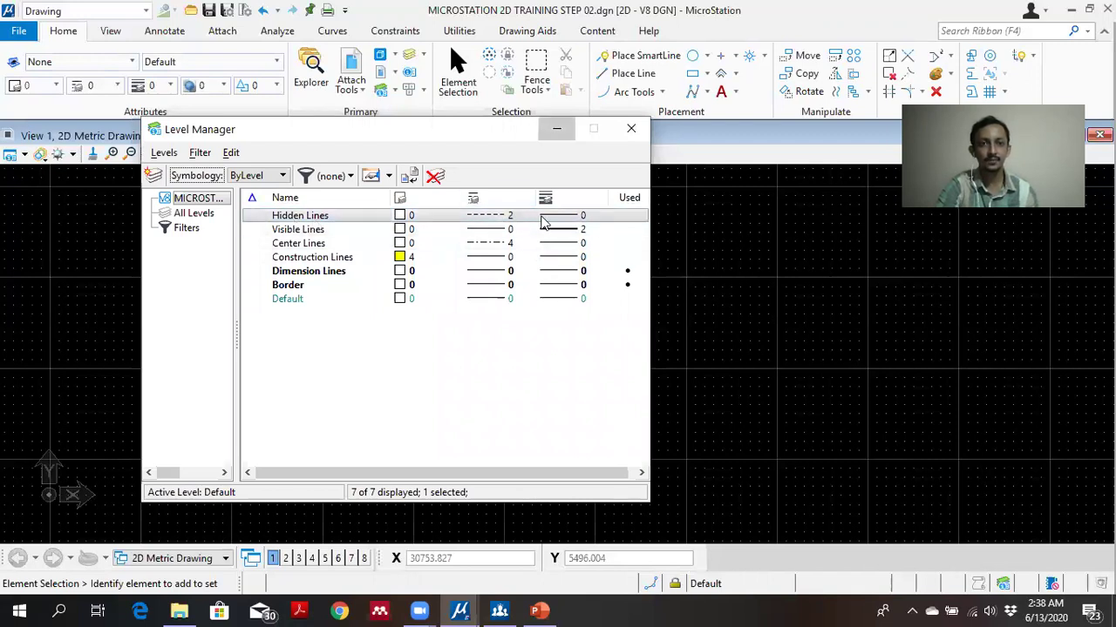
{"action": "left_click", "coordinate": [631, 129]}
Review the geometry settings of the Dim Style1 dimension style, and close the Dimension Styles window.
{"action": "left_click", "coordinate": [155, 33]}
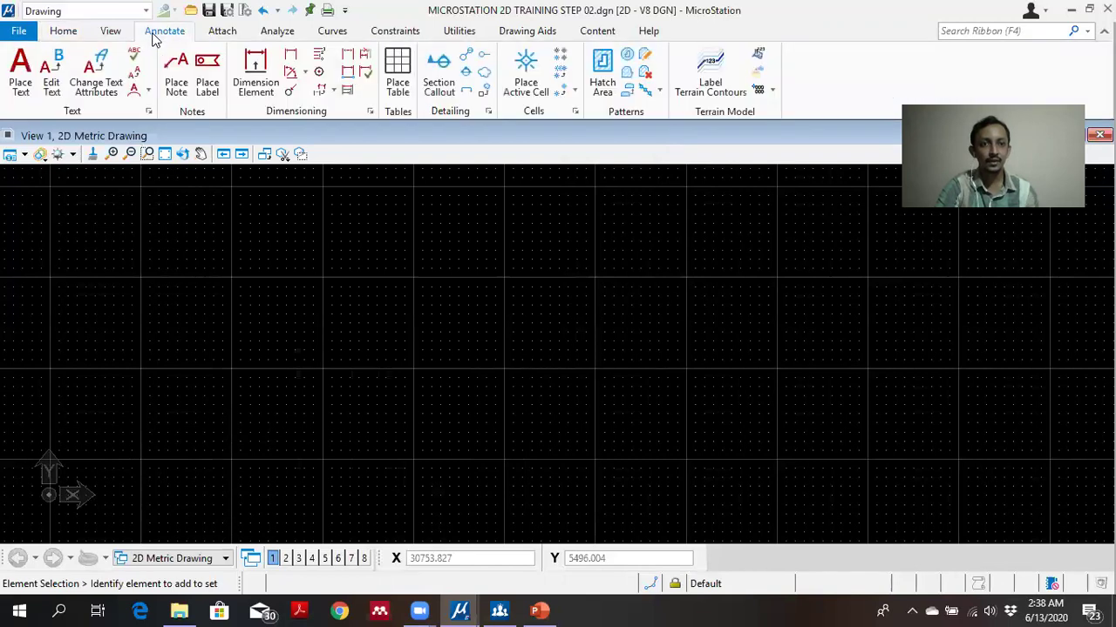
{"action": "left_click", "coordinate": [369, 113]}
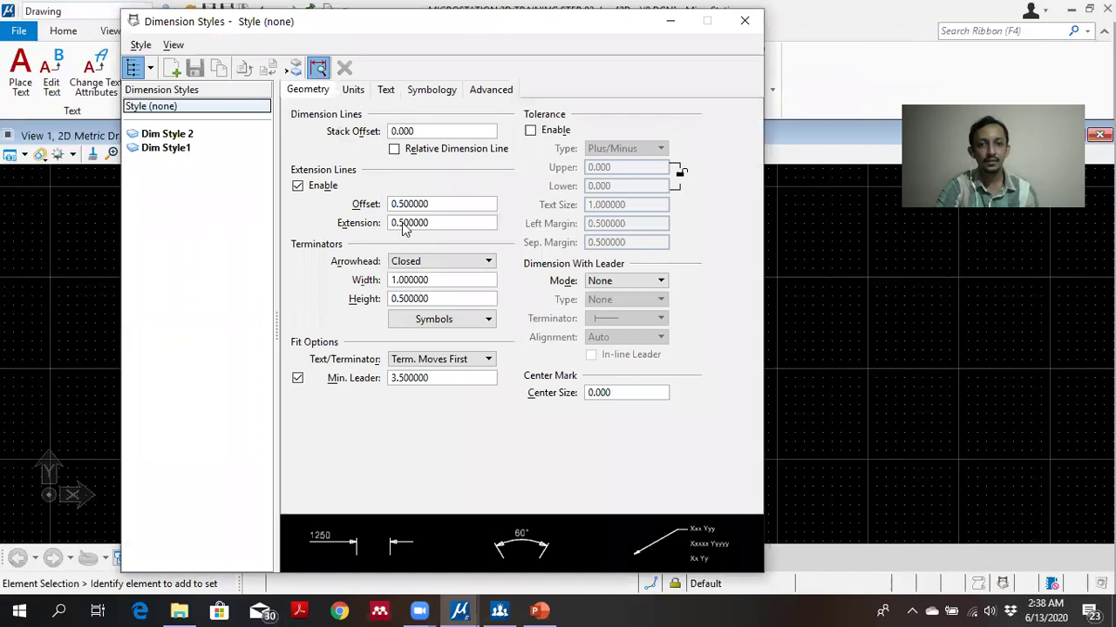
{"action": "left_click", "coordinate": [167, 147]}
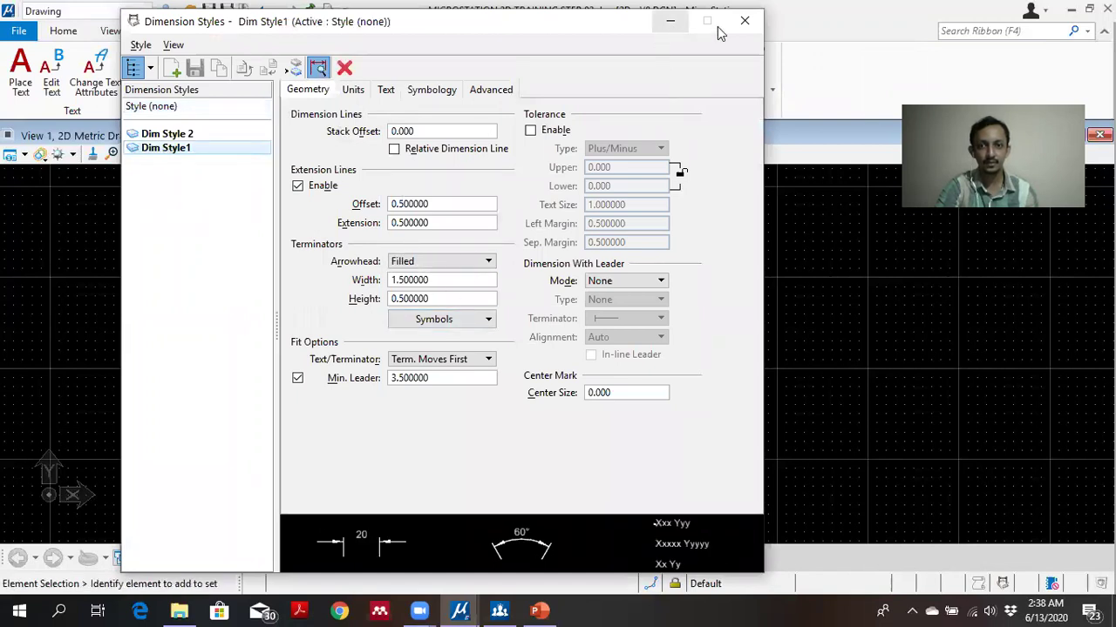
{"action": "left_click", "coordinate": [745, 21]}
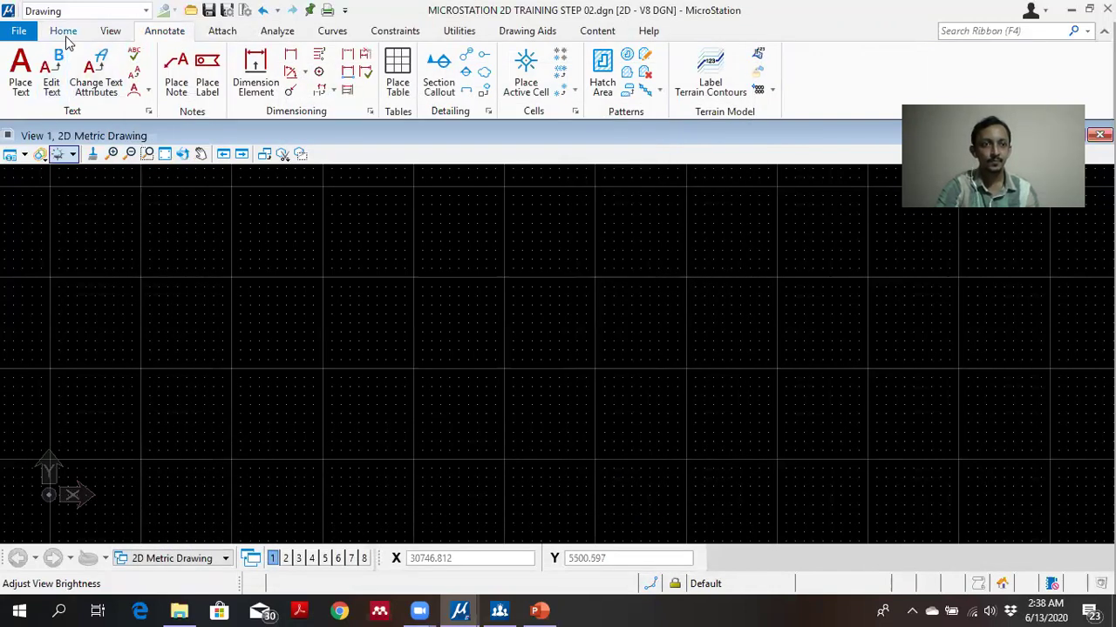
{"action": "left_click", "coordinate": [64, 32]}
{"action": "scroll", "coordinate": [517, 493], "scroll_direction": "down", "scroll_amount": 4}
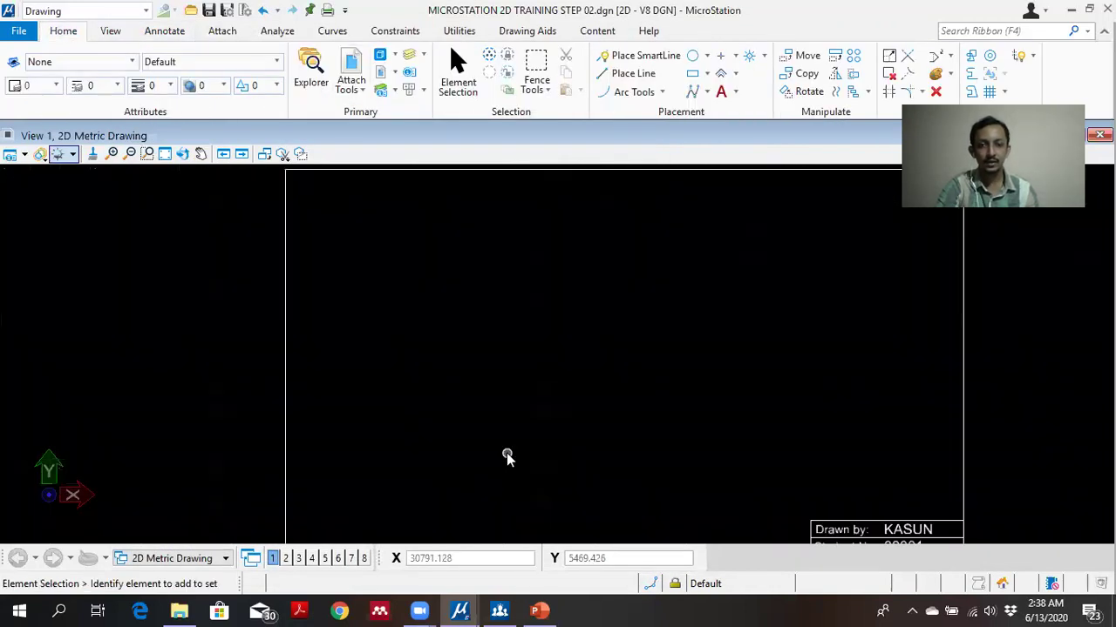
{"action": "mouse_move", "coordinate": [578, 439]}
{"action": "middle_mouse_down"}
{"action": "mouse_move", "coordinate": [513, 331]}
{"action": "mouse_move", "coordinate": [463, 352]}
{"action": "middle_mouse_up"}
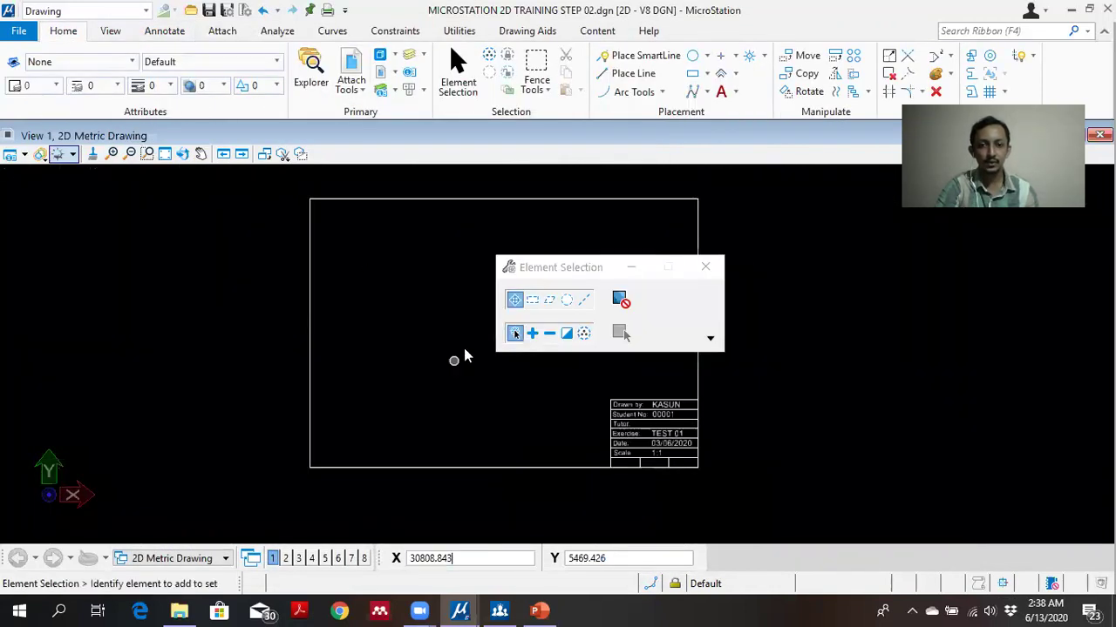
{"action": "left_click", "coordinate": [629, 270]}
{"action": "scroll", "coordinate": [472, 355], "scroll_direction": "up", "scroll_amount": 5}
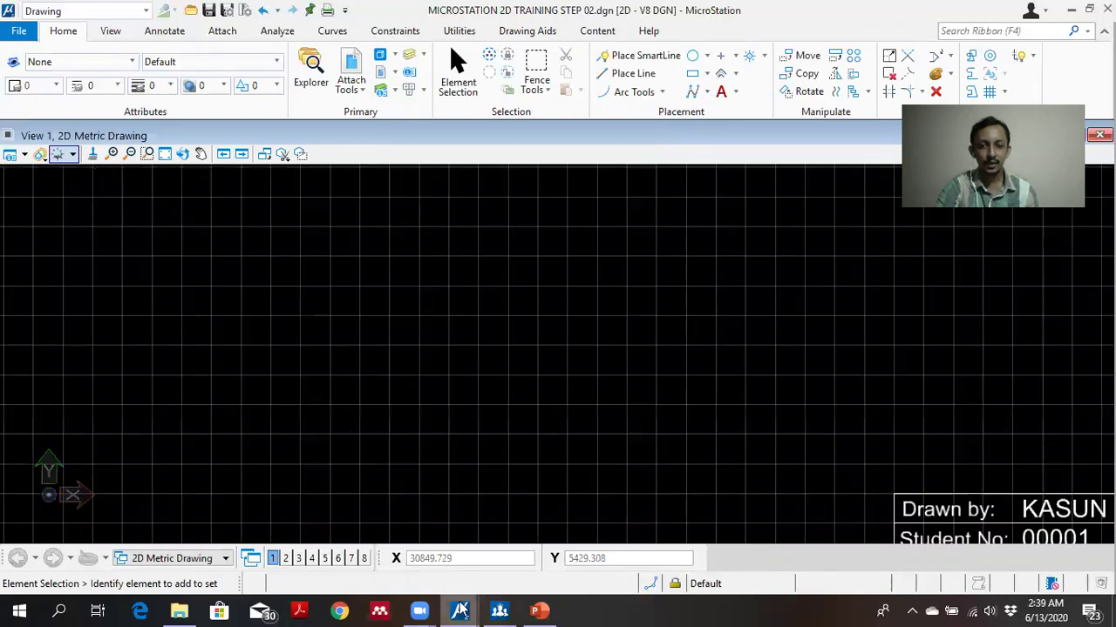
Switch to PowerPoint and colour the "Define different levels" item on the STEP 02 slide red.
{"action": "mouse_move", "coordinate": [506, 609]}
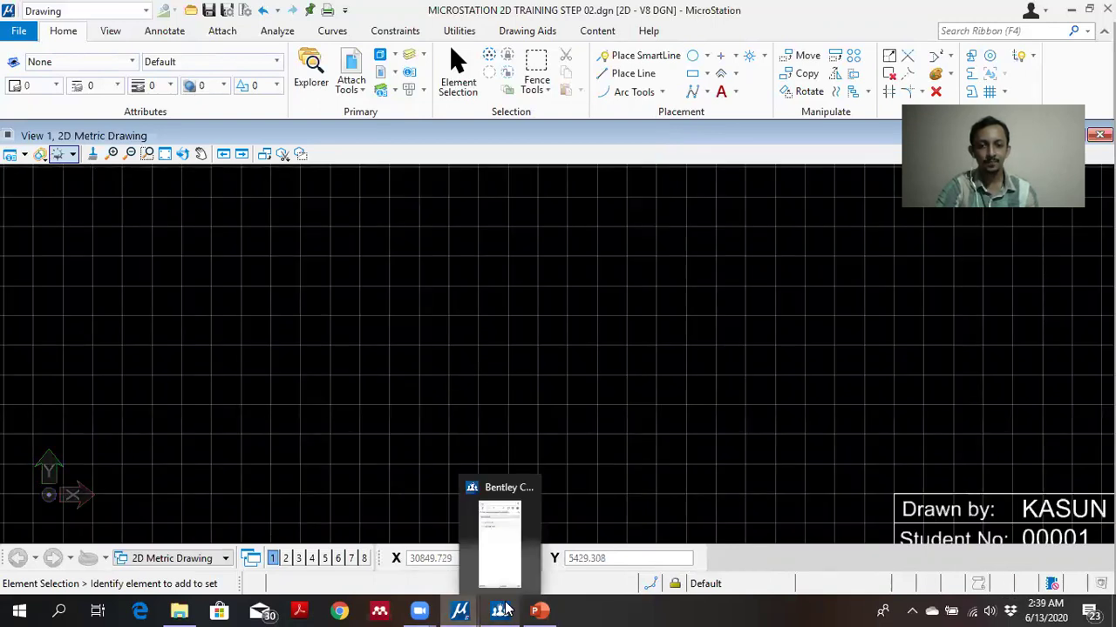
{"action": "left_click", "coordinate": [539, 610]}
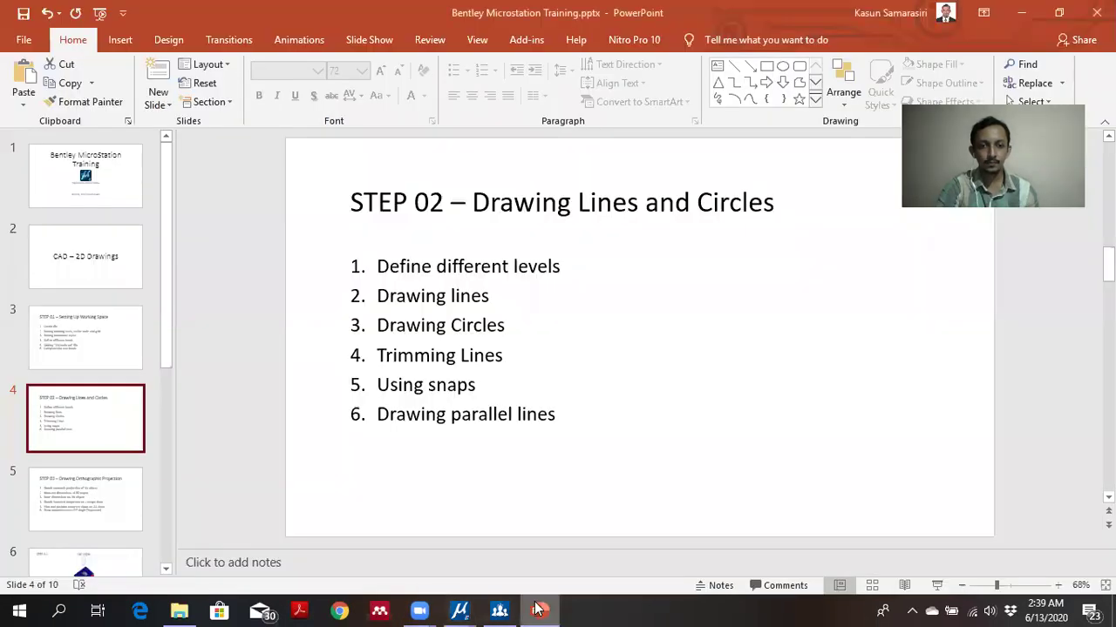
{"action": "left_click", "coordinate": [560, 265]}
{"action": "left_click_drag", "start_coordinate": [560, 266], "coordinate": [386, 269]}
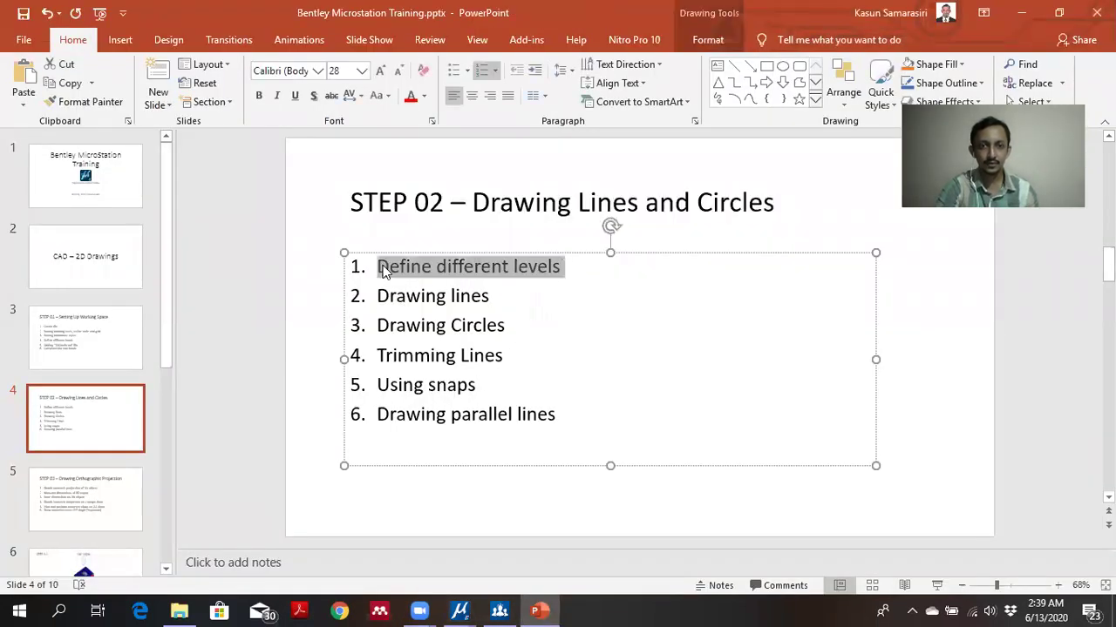
{"action": "left_click", "coordinate": [407, 97]}
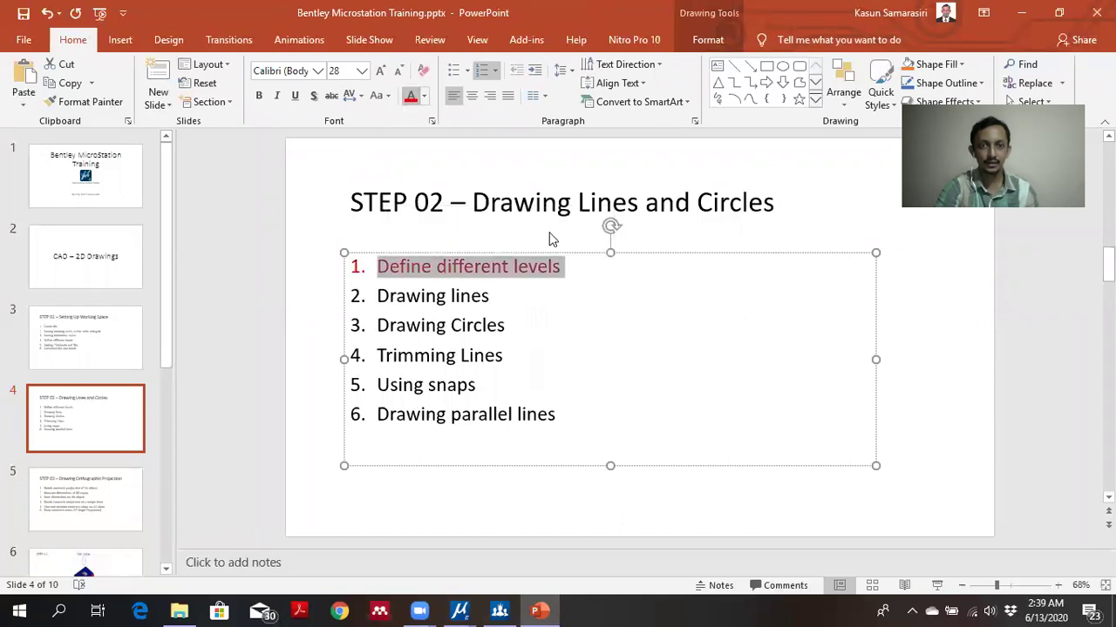
Colour the "Drawing lines" item in the STEP 02 list red.
{"action": "left_click", "coordinate": [550, 299]}
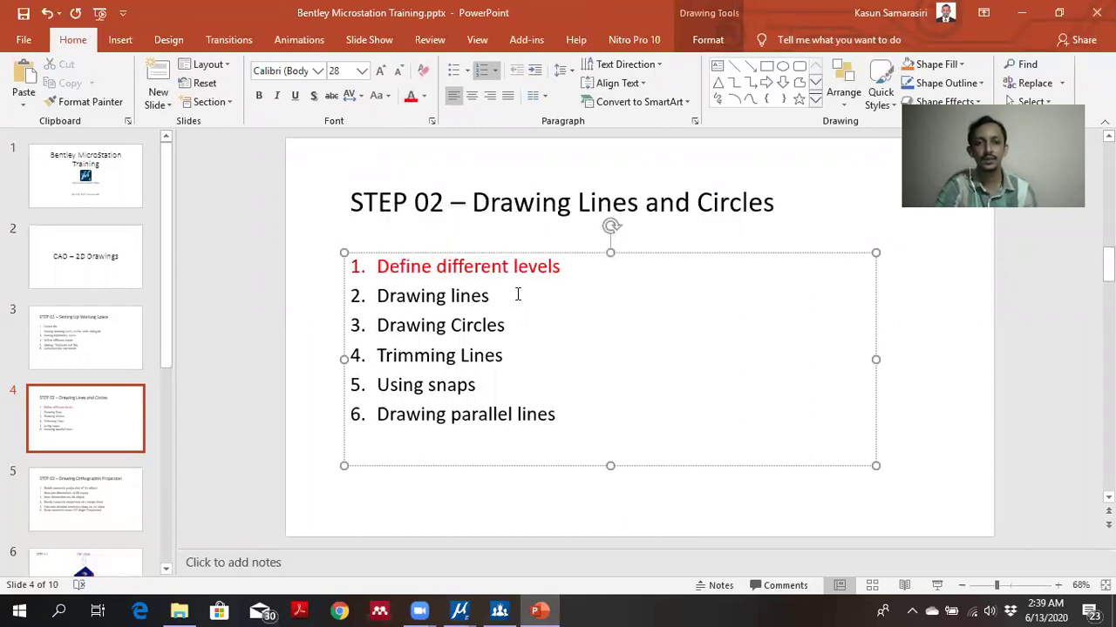
{"action": "mouse_move", "coordinate": [517, 295]}
{"action": "left_mouse_down"}
{"action": "mouse_move", "coordinate": [399, 307]}
{"action": "mouse_move", "coordinate": [384, 319]}
{"action": "mouse_move", "coordinate": [378, 299]}
{"action": "left_mouse_up"}
{"action": "left_click", "coordinate": [411, 98]}
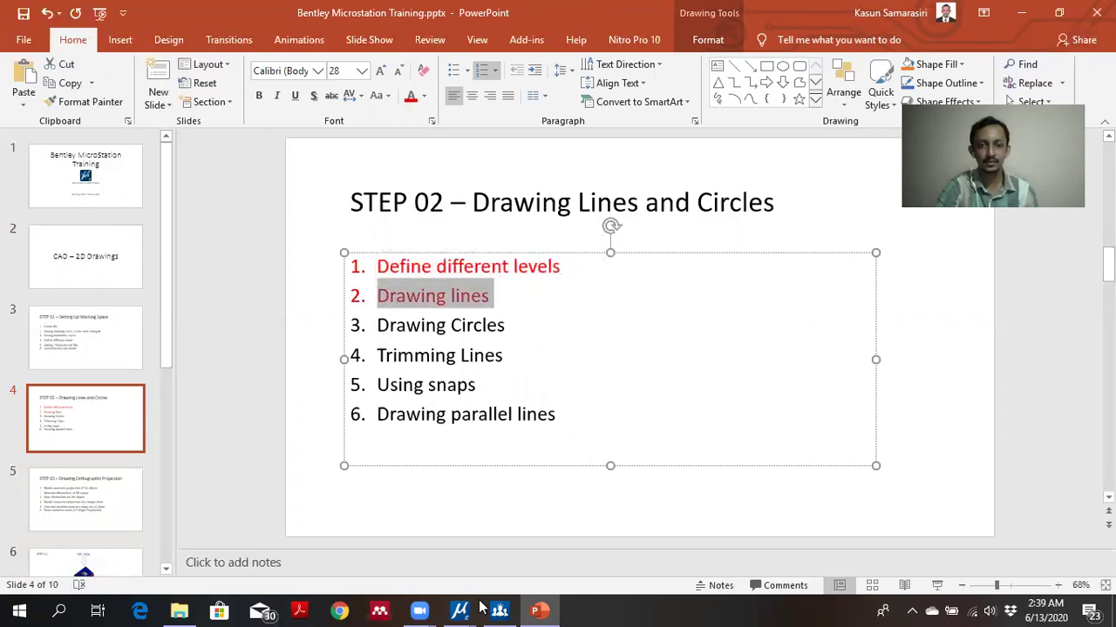
Switch to MicroStation, check the Hidden, Visible, Center and Construction Lines levels in Level Manager, and minimize it.
{"action": "mouse_move", "coordinate": [470, 609]}
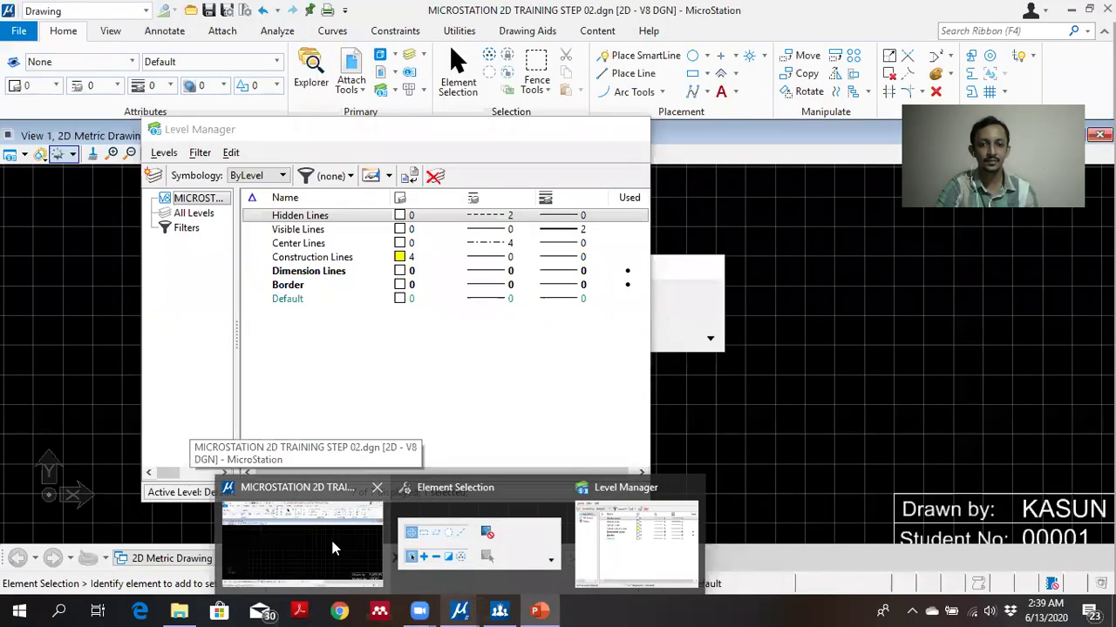
{"action": "left_click", "coordinate": [334, 547]}
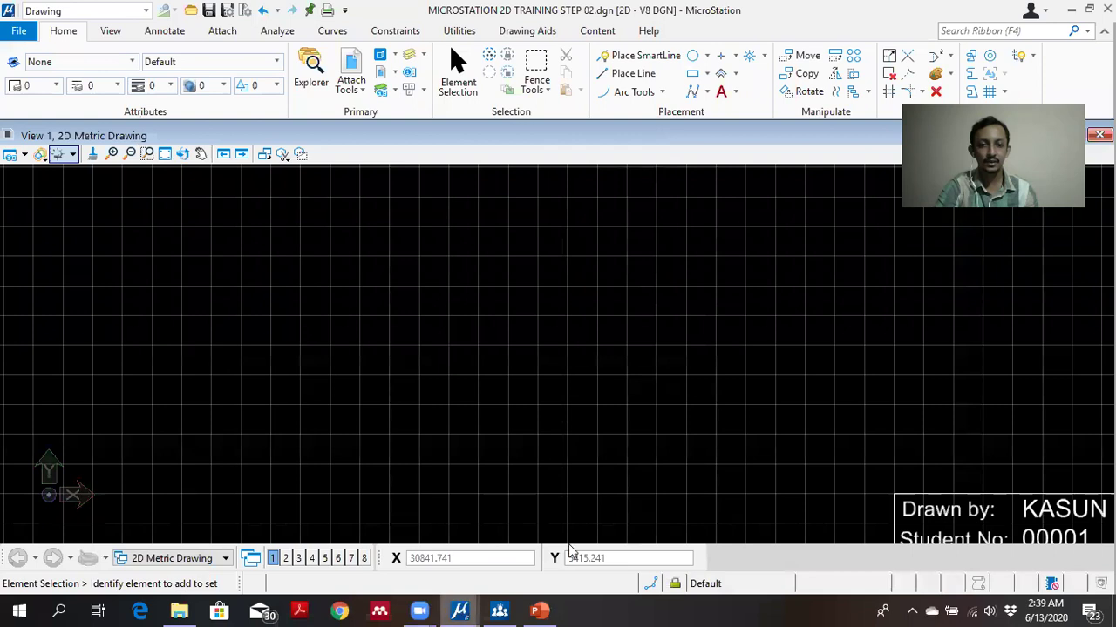
{"action": "mouse_move", "coordinate": [462, 611]}
{"action": "left_click", "coordinate": [636, 544]}
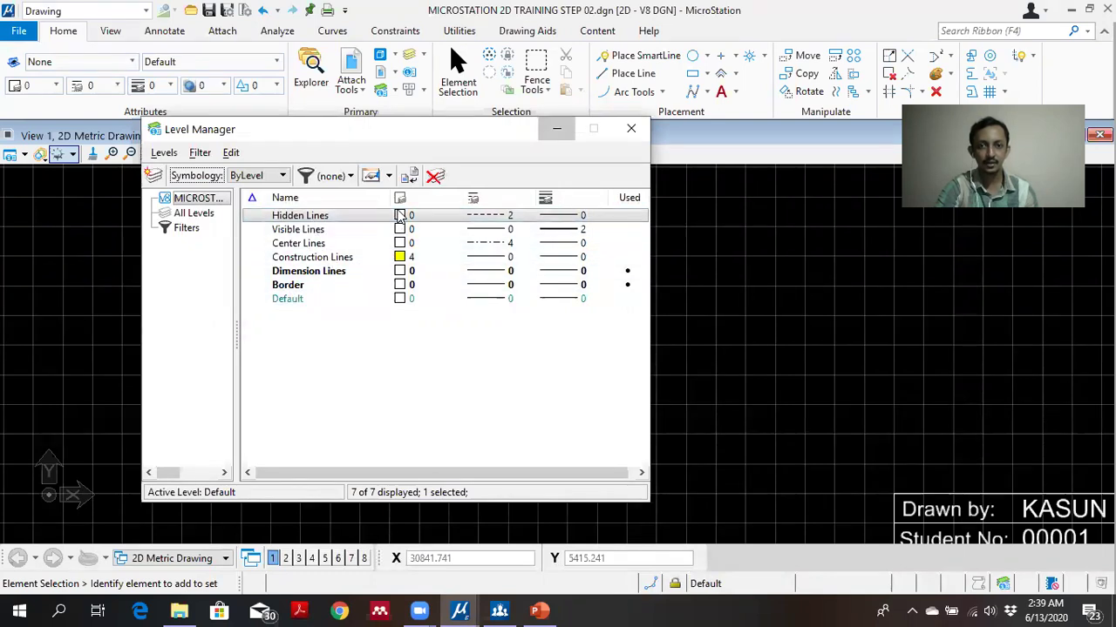
{"action": "left_click", "coordinate": [557, 129]}
{"action": "scroll", "coordinate": [547, 313], "scroll_direction": "down", "scroll_amount": 3}
{"action": "scroll", "coordinate": [546, 327], "scroll_direction": "down", "scroll_amount": 1}
{"action": "scroll", "coordinate": [488, 312], "scroll_direction": "up", "scroll_amount": 3}
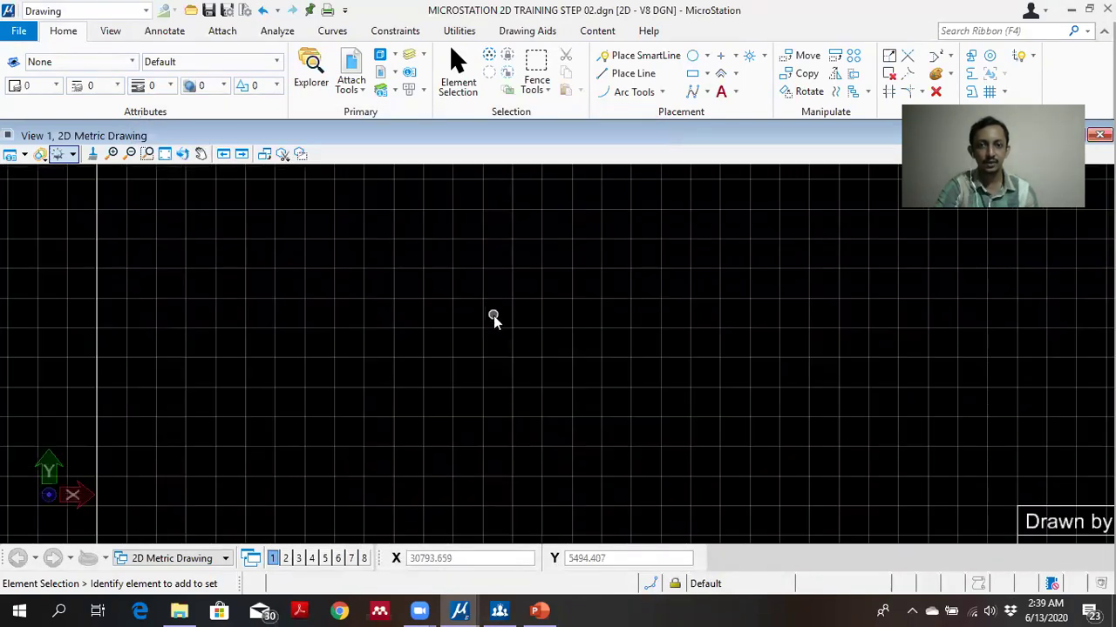
{"action": "left_click", "coordinate": [111, 153]}
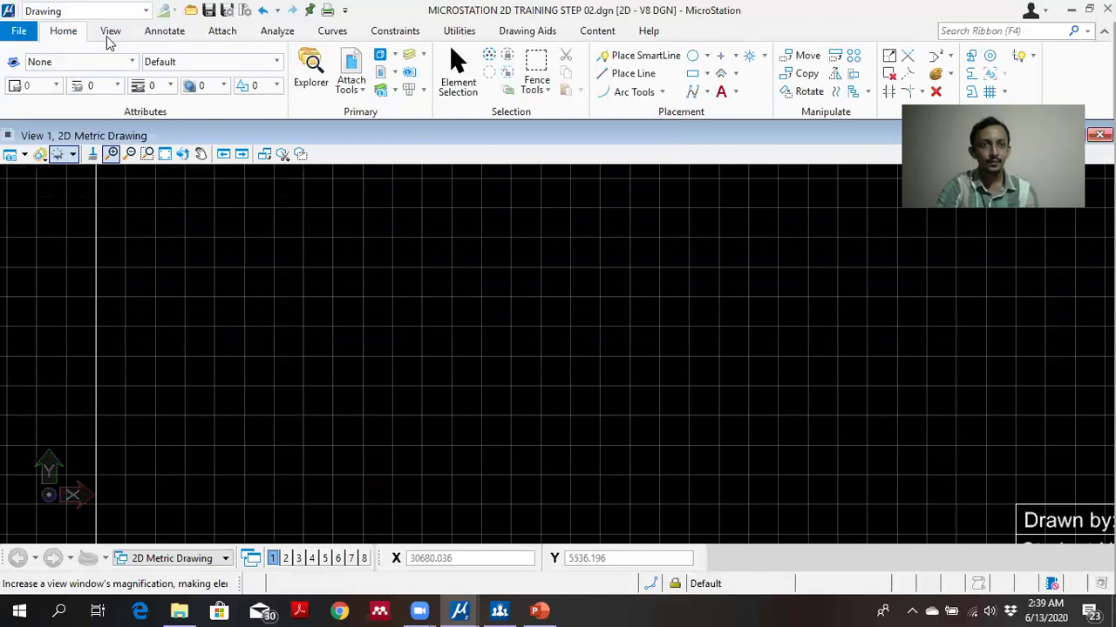
{"action": "left_click", "coordinate": [110, 31]}
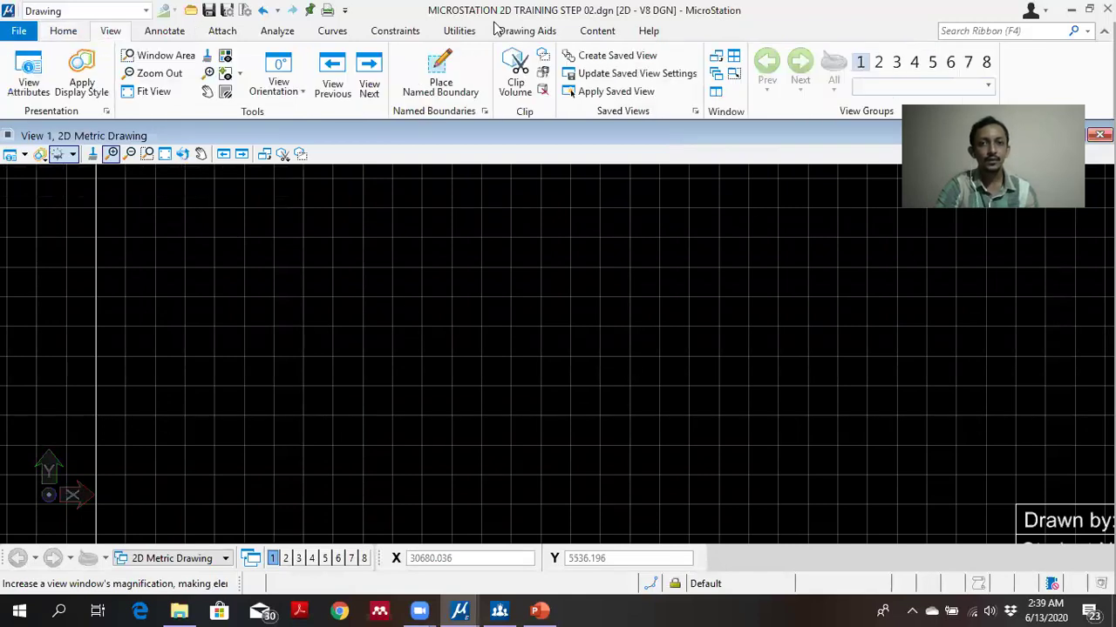
{"action": "left_click", "coordinate": [64, 32]}
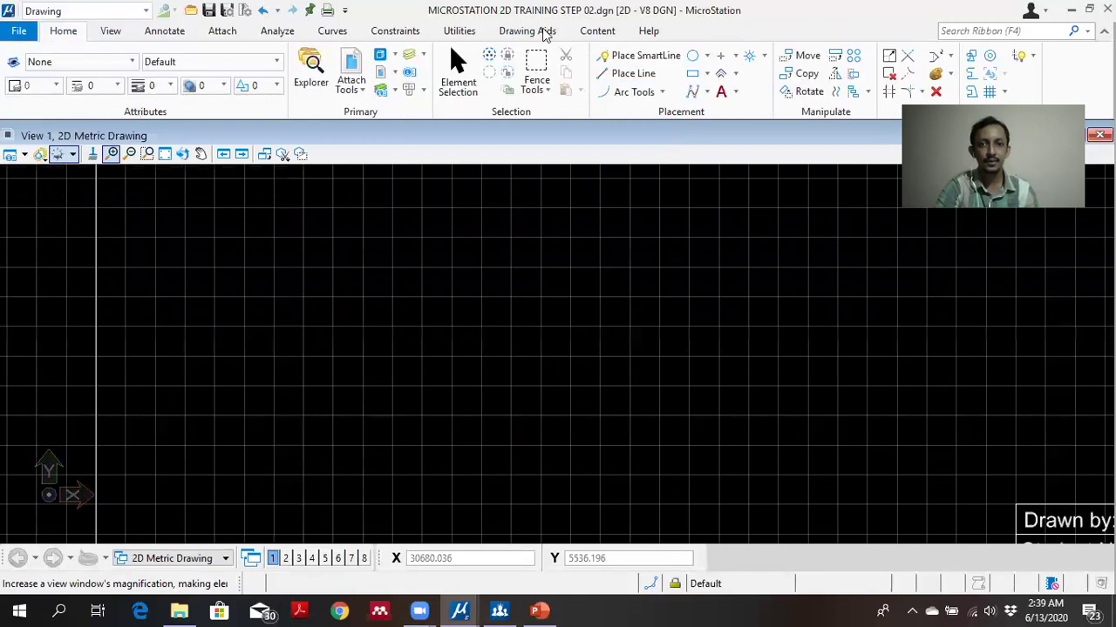
Start the Place Line tool and make Visible Lines the active level.
{"action": "left_click", "coordinate": [627, 73]}
{"action": "scroll", "coordinate": [584, 243], "scroll_direction": "down", "scroll_amount": 1}
{"action": "left_click", "coordinate": [593, 270]}
{"action": "scroll", "coordinate": [513, 327], "scroll_direction": "up", "scroll_amount": 2}
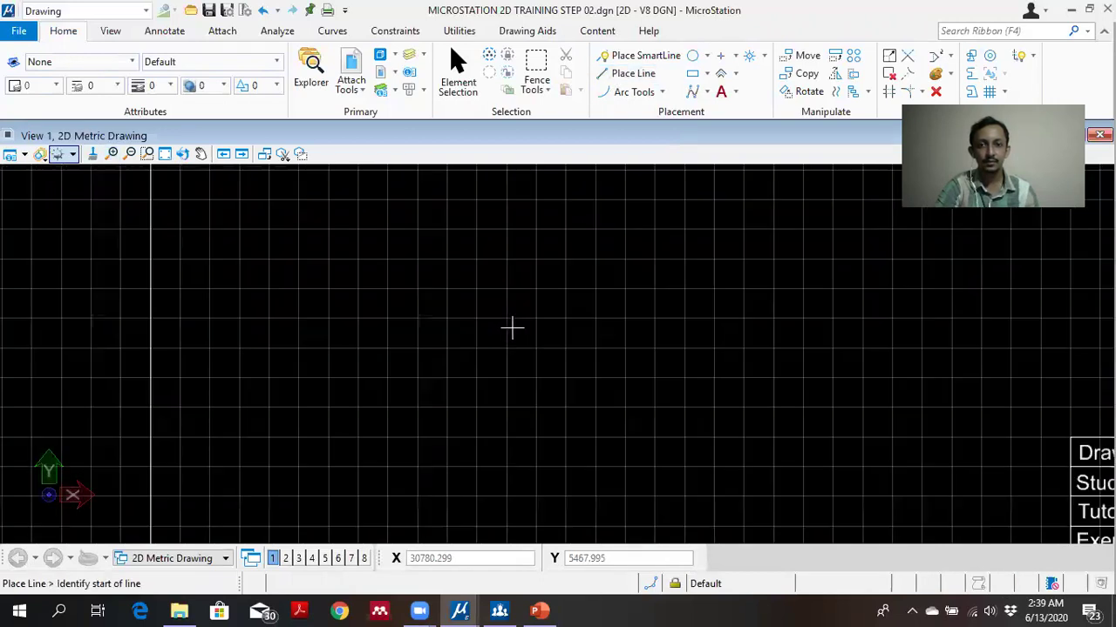
{"action": "left_click", "coordinate": [595, 266]}
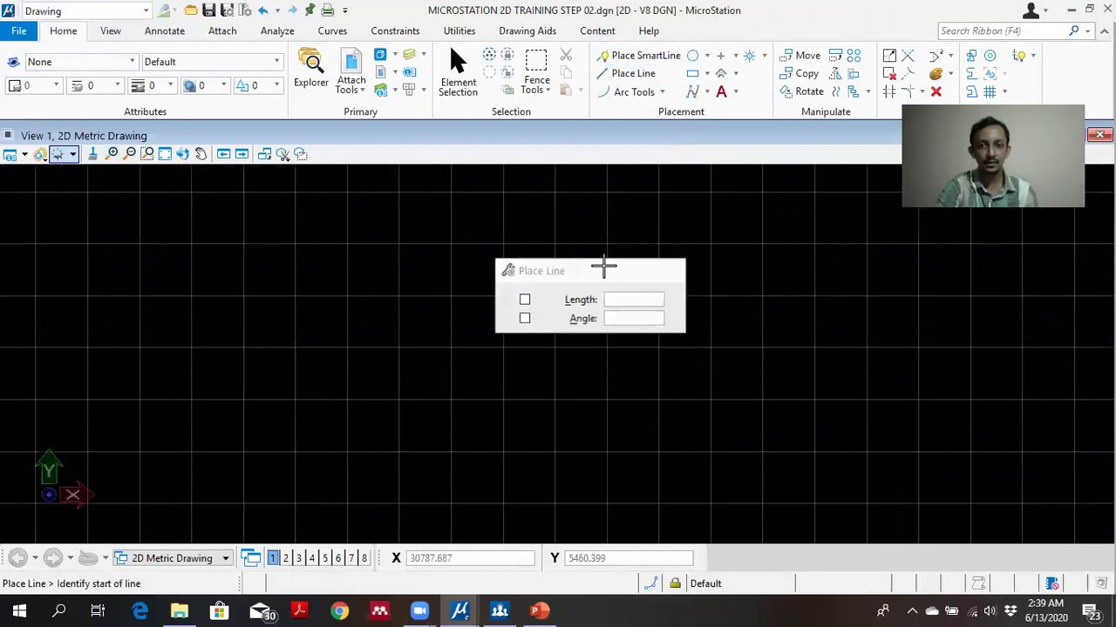
{"action": "left_click", "coordinate": [223, 64]}
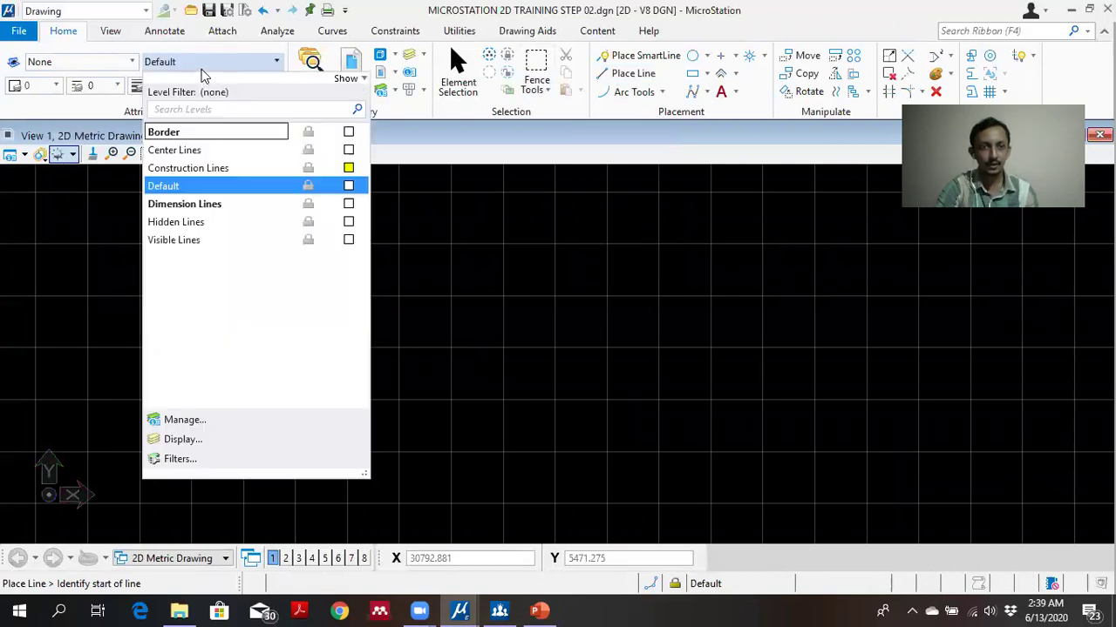
{"action": "left_click", "coordinate": [203, 65]}
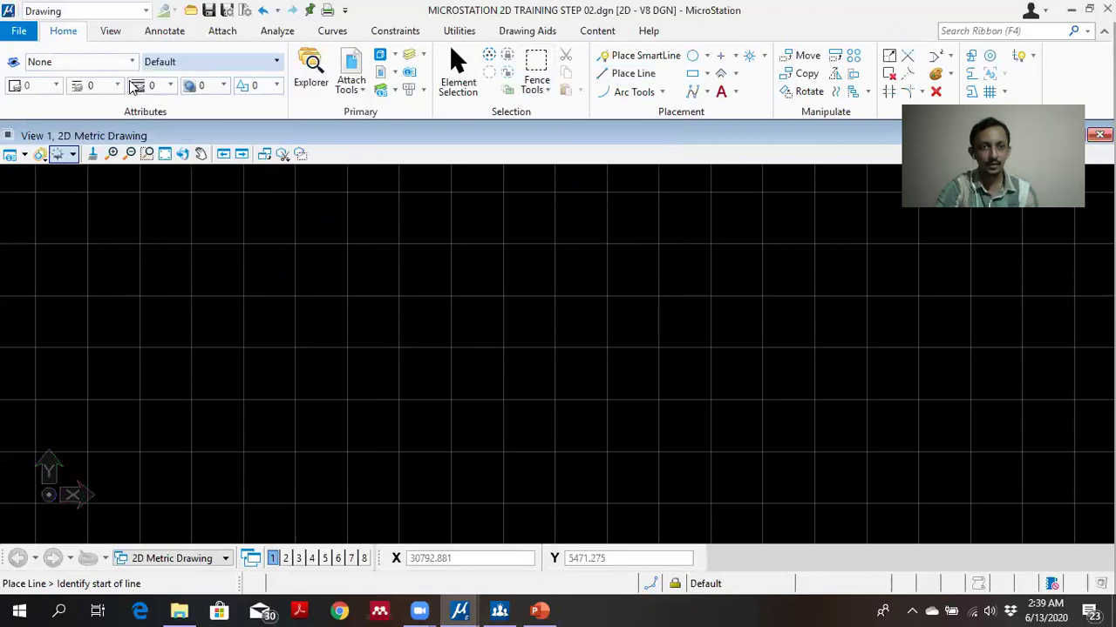
{"action": "left_click", "coordinate": [183, 64]}
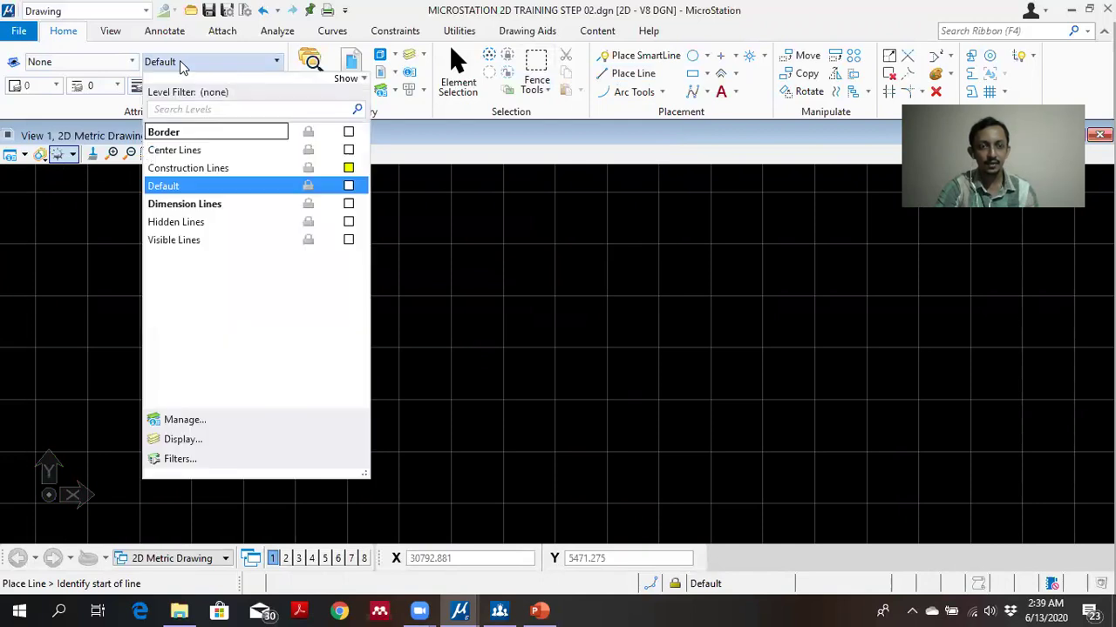
{"action": "left_click", "coordinate": [197, 243]}
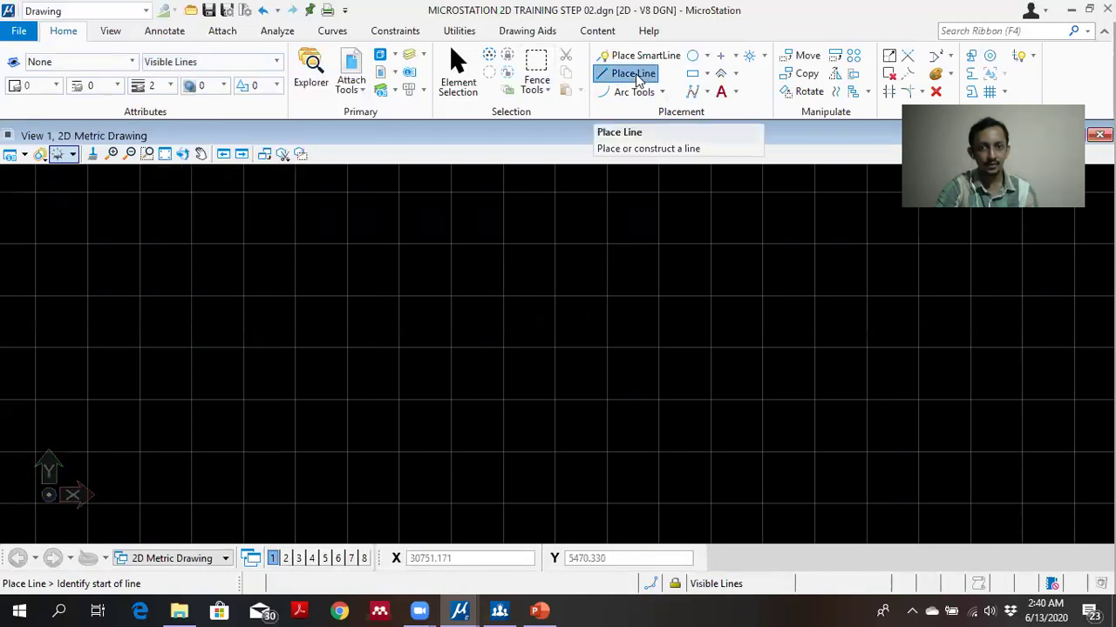
{"action": "scroll", "coordinate": [549, 244], "scroll_direction": "down", "scroll_amount": 1}
{"action": "scroll", "coordinate": [551, 244], "scroll_direction": "down", "scroll_amount": 3}
{"action": "scroll", "coordinate": [555, 331], "scroll_direction": "up", "scroll_amount": 3}
{"action": "middle_click_drag", "start_coordinate": [505, 381], "coordinate": [541, 302]}
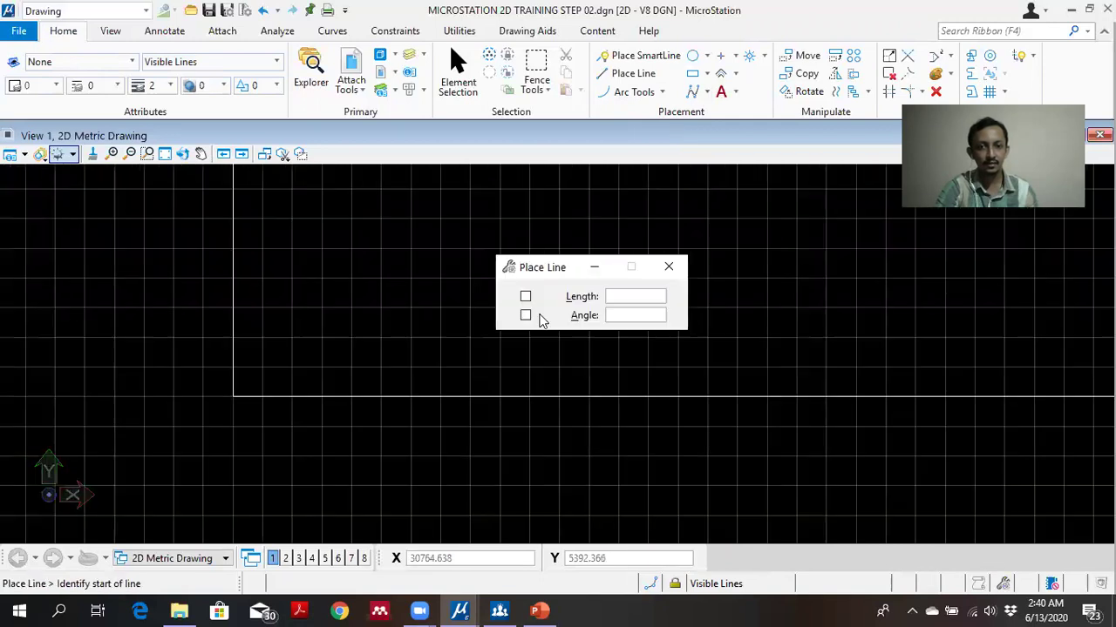
{"action": "left_click", "coordinate": [597, 266]}
{"action": "scroll", "coordinate": [427, 283], "scroll_direction": "up", "scroll_amount": 3}
{"action": "scroll", "coordinate": [427, 283], "scroll_direction": "down", "scroll_amount": 4}
{"action": "middle_click_drag", "start_coordinate": [479, 245], "coordinate": [460, 294]}
{"action": "left_click", "coordinate": [597, 265]}
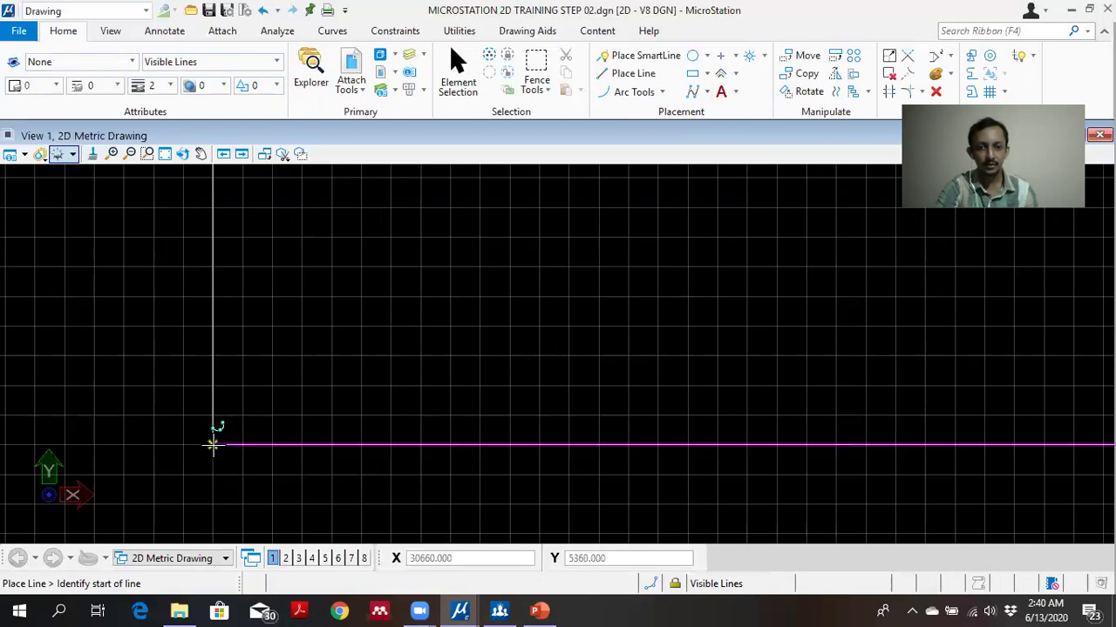
{"action": "scroll", "coordinate": [294, 418], "scroll_direction": "down", "scroll_amount": 4}
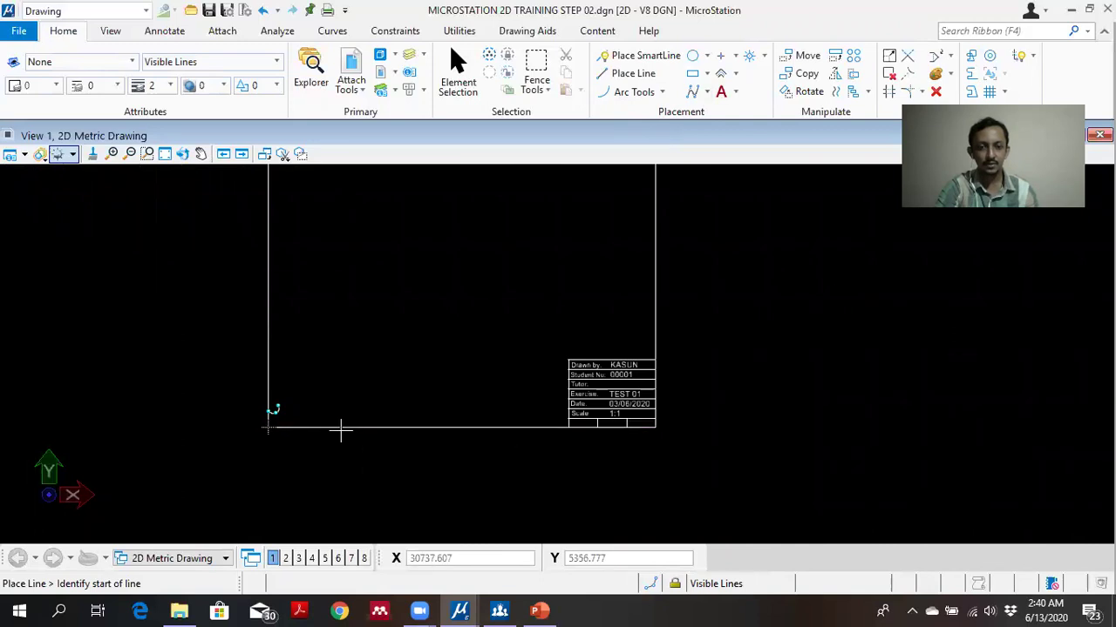
{"action": "scroll", "coordinate": [341, 428], "scroll_direction": "up", "scroll_amount": 2}
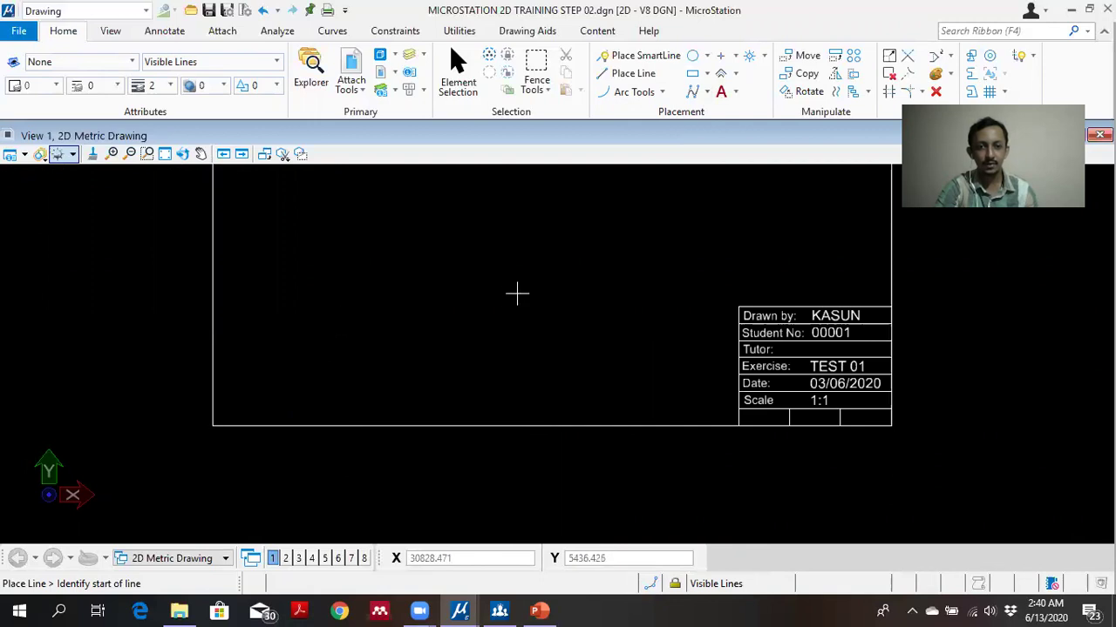
{"action": "left_click", "coordinate": [213, 425]}
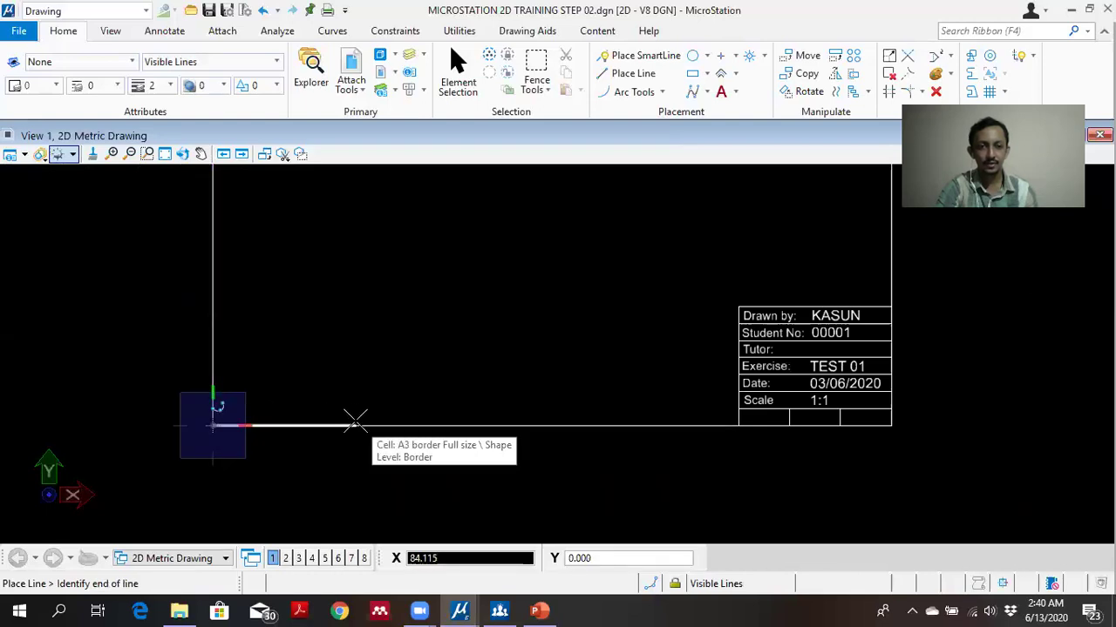
{"action": "scroll", "coordinate": [355, 421], "scroll_direction": "up", "scroll_amount": 4}
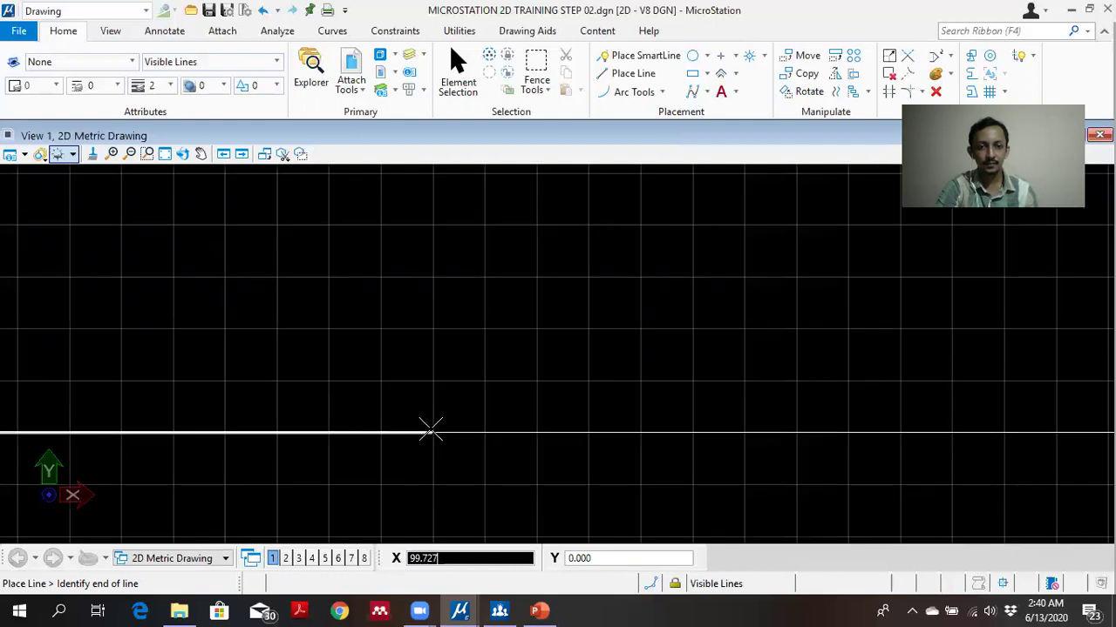
{"action": "scroll", "coordinate": [429, 429], "scroll_direction": "down", "scroll_amount": 3}
{"action": "scroll", "coordinate": [429, 430], "scroll_direction": "up", "scroll_amount": 2}
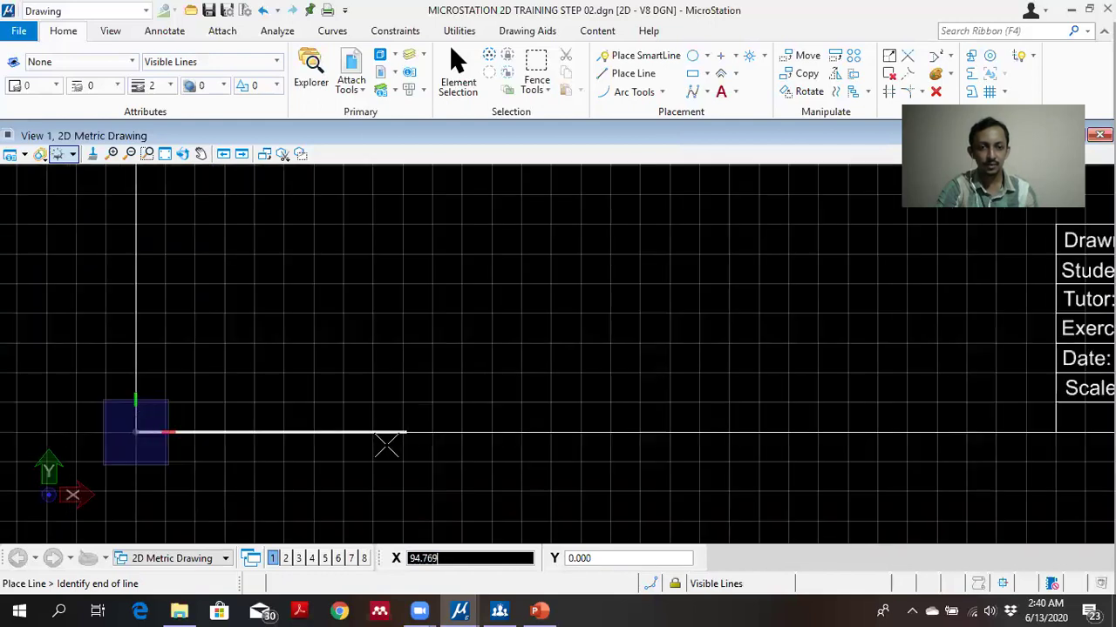
{"action": "right_click", "coordinate": [249, 382]}
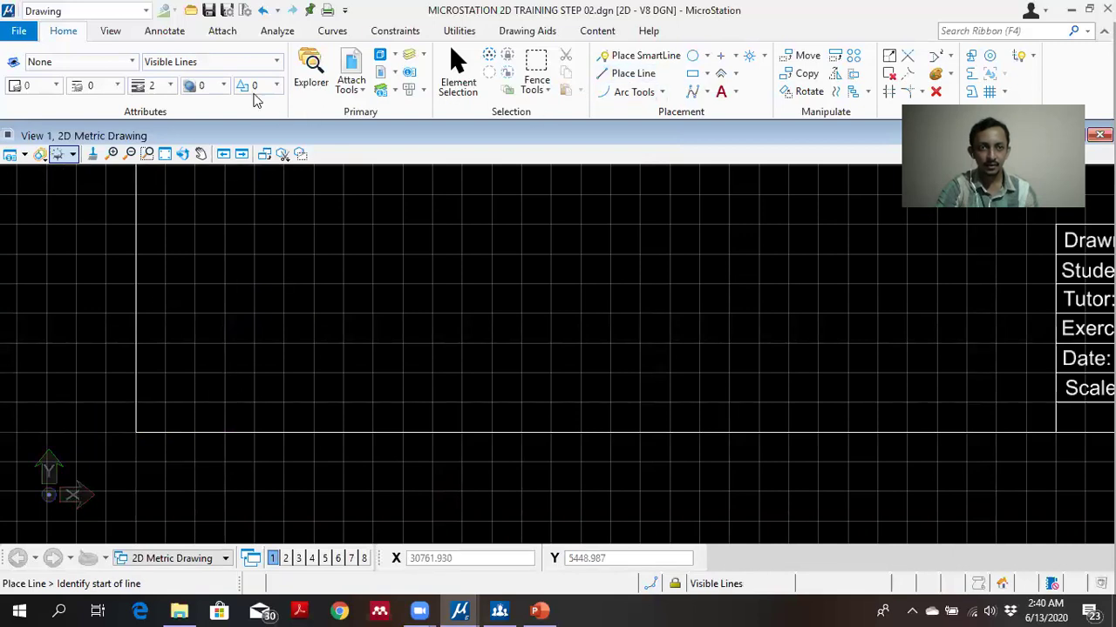
Draw a horizontal line of length 50 on the Visible Lines level, running rightward from the border's lower-left corner.
{"action": "left_click", "coordinate": [236, 62]}
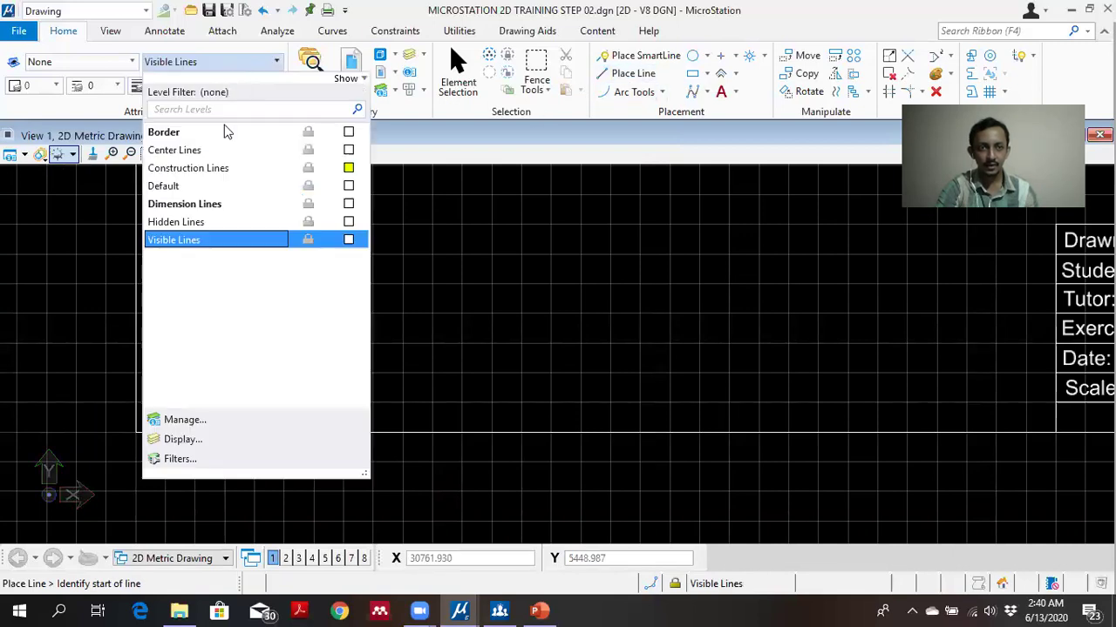
{"action": "left_click", "coordinate": [202, 241]}
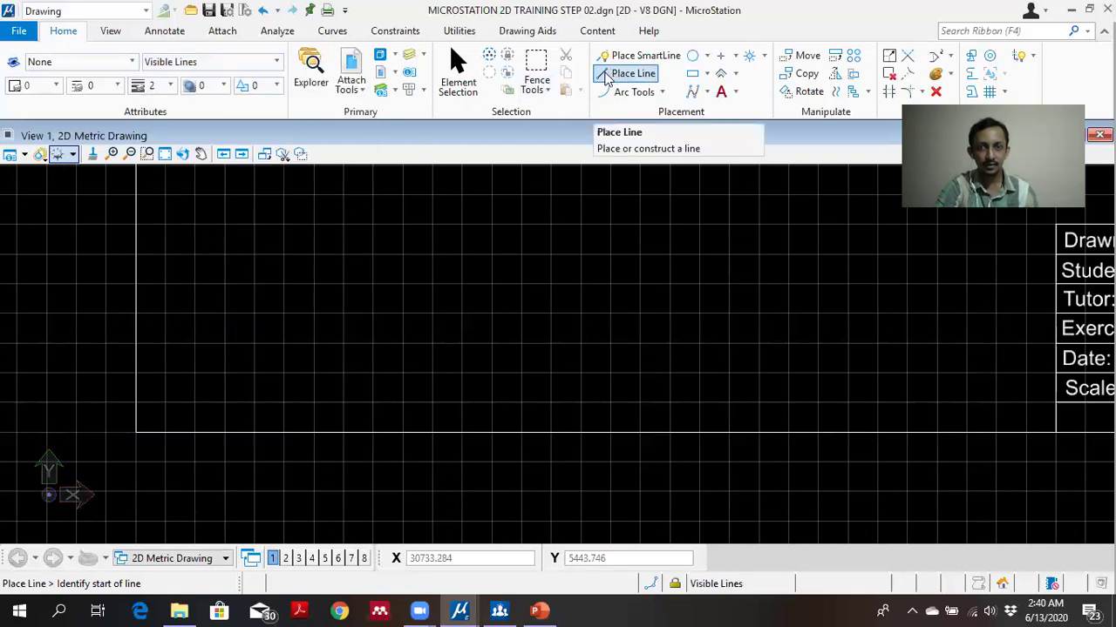
{"action": "left_click", "coordinate": [607, 78]}
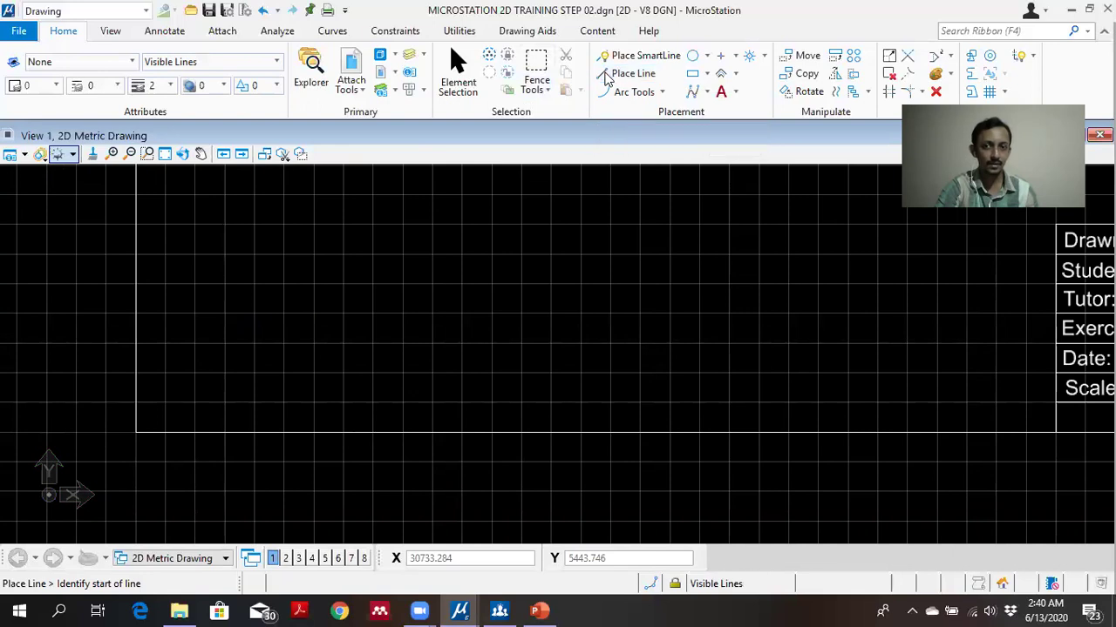
{"action": "left_click", "coordinate": [135, 432]}
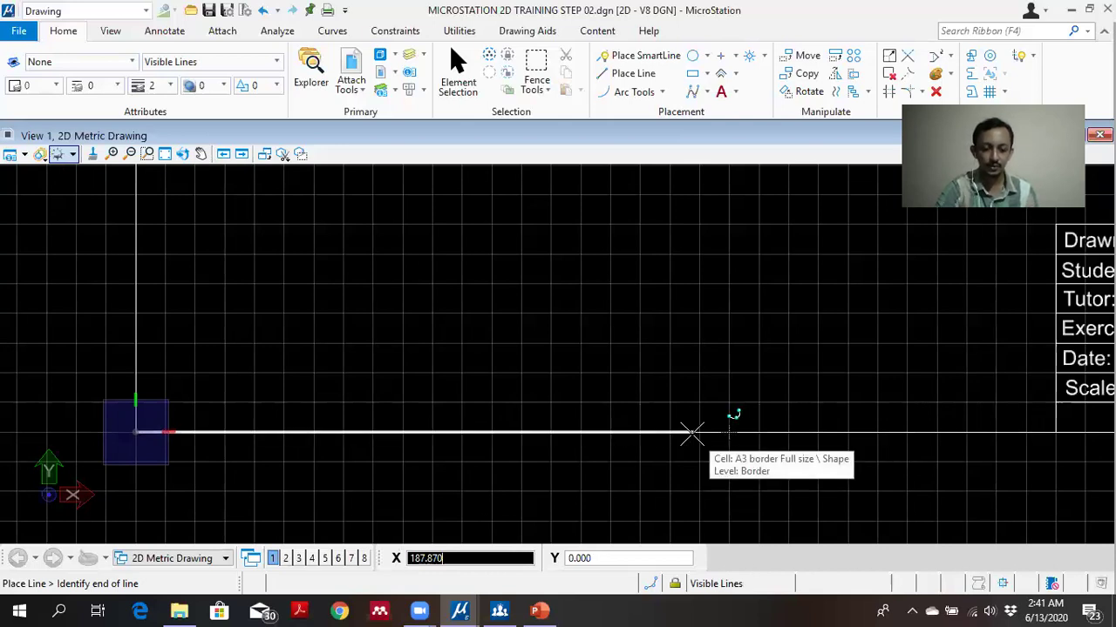
{"action": "type", "text": "0"}
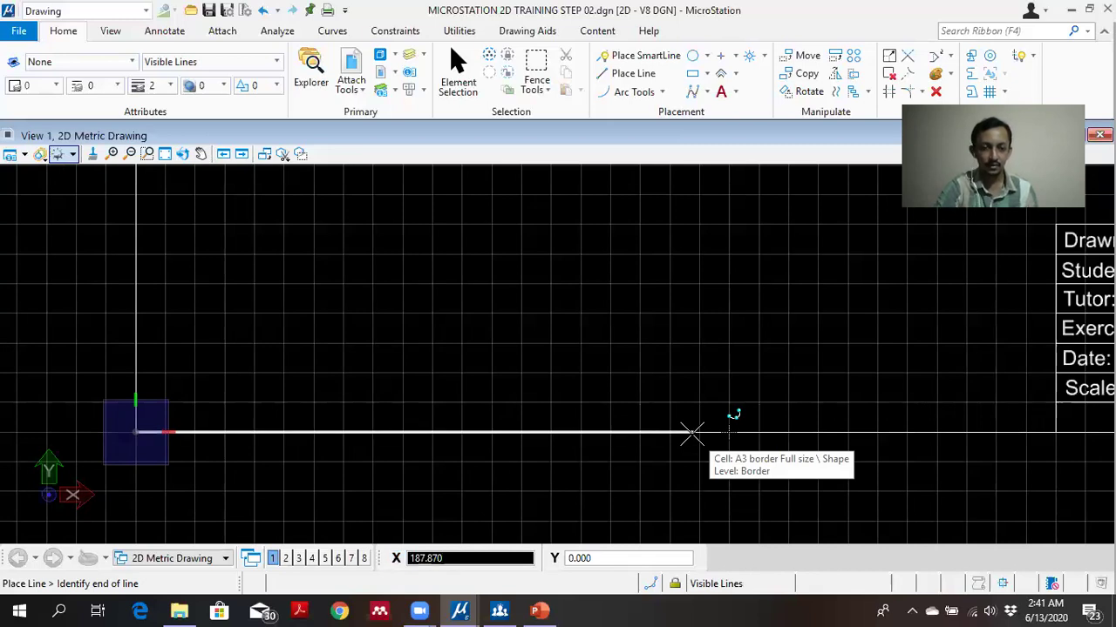
{"action": "type", "text": "50"}
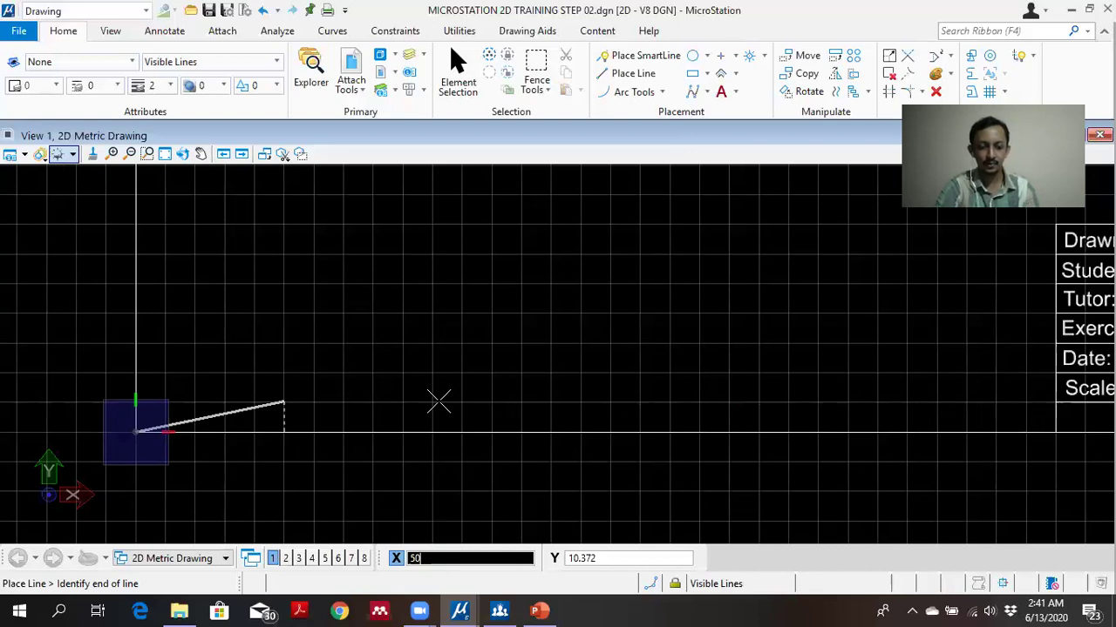
{"action": "key", "text": "BackSpace"}
{"action": "key", "text": "BackSpace"}
{"action": "type", "text": "50"}
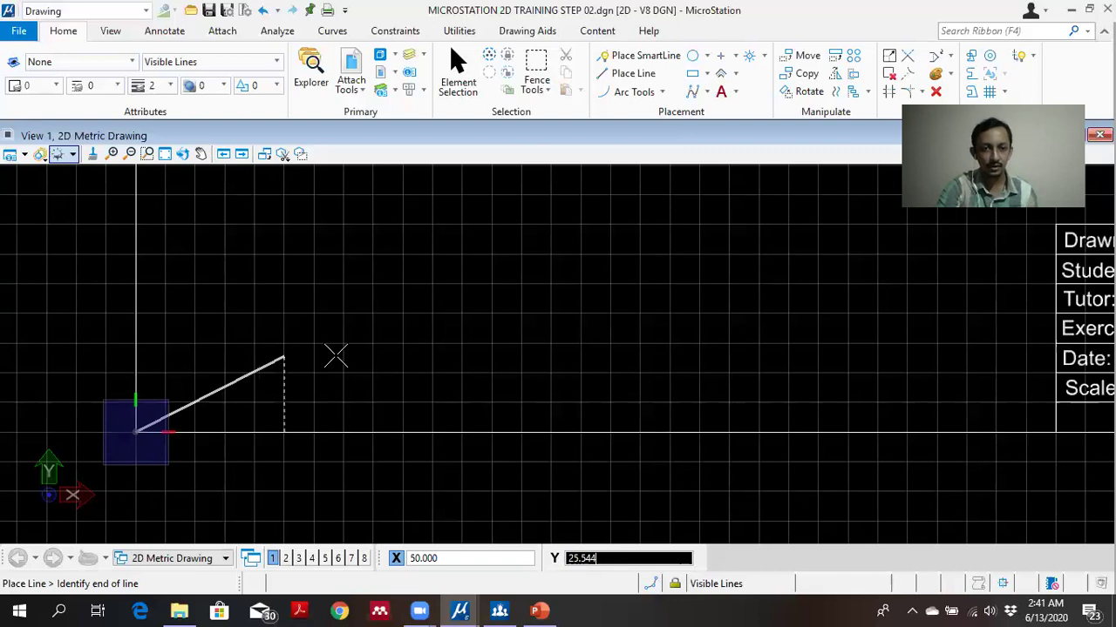
{"action": "left_click", "coordinate": [284, 430]}
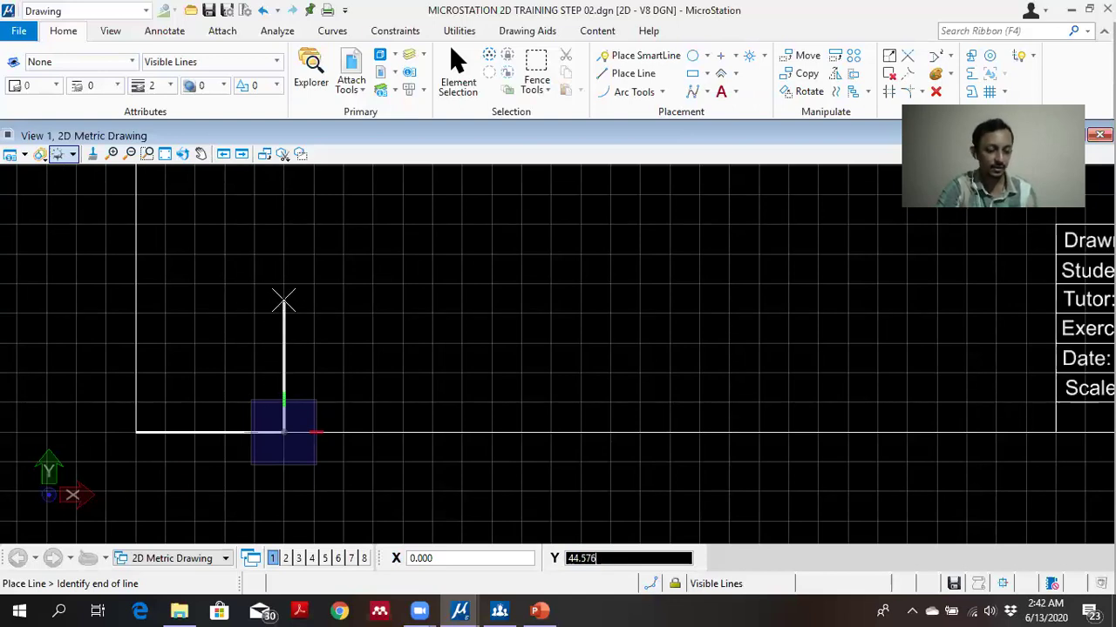
Continue with a vertical line of length 50 going up from the horizontal line's right end.
{"action": "type", "text": "5"}
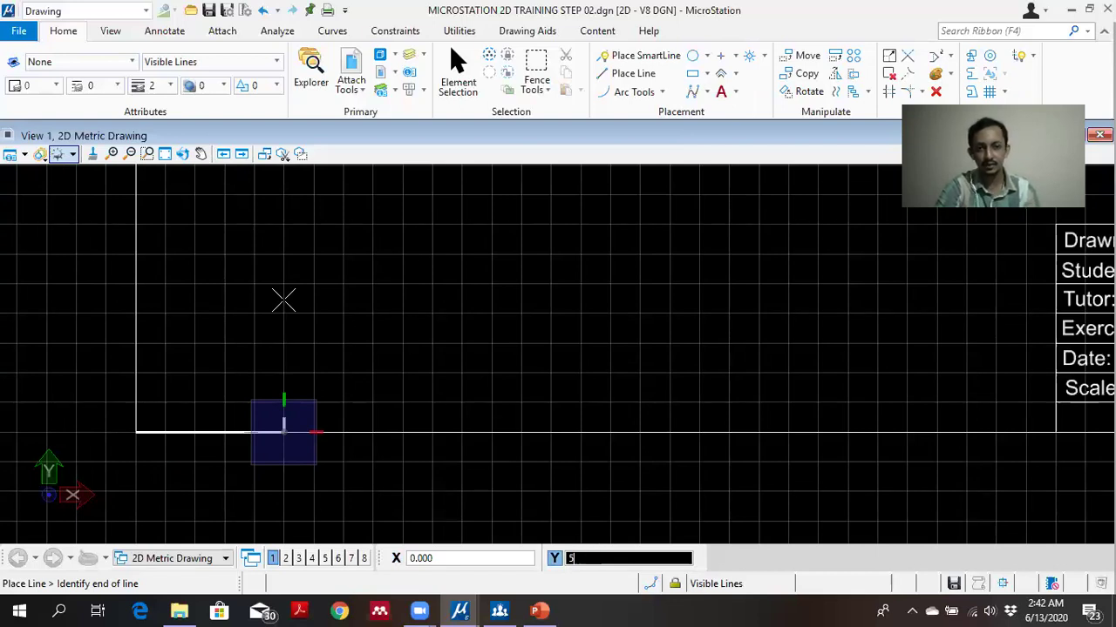
{"action": "type", "text": "0"}
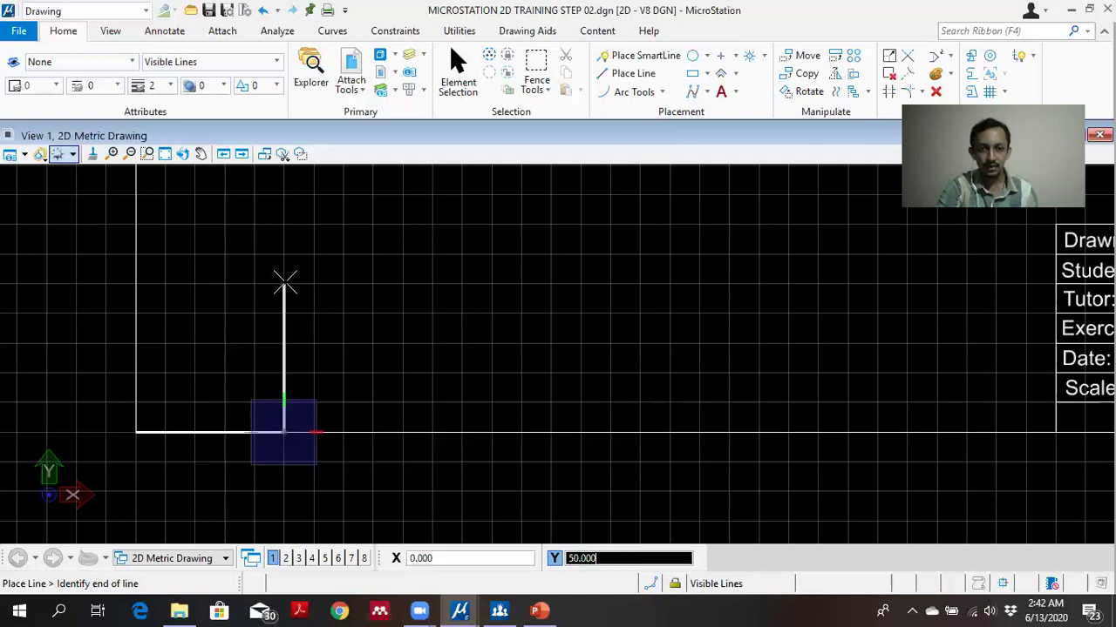
{"action": "left_click", "coordinate": [285, 283]}
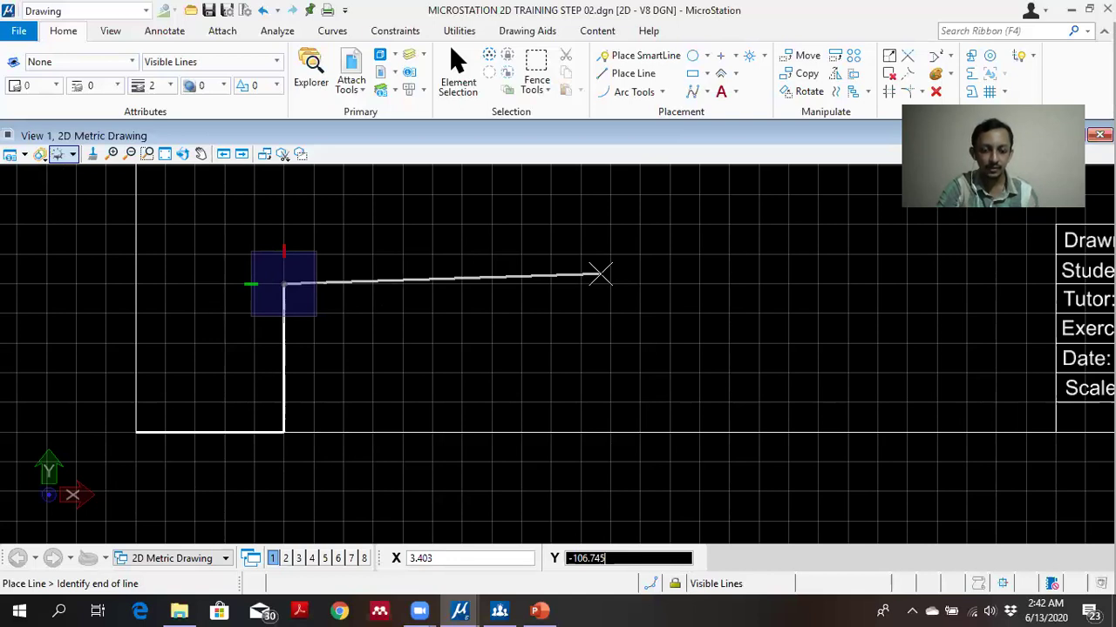
Try to continue from the vertical line's upper end with a line locked at an X distance of 100.
{"action": "key", "text": "BackSpace"}
{"action": "key", "text": "BackSpace"}
{"action": "key", "text": "BackSpace"}
{"action": "key", "text": "BackSpace"}
{"action": "key", "text": "BackSpace"}
{"action": "key", "text": "BackSpace"}
{"action": "key", "text": "BackSpace"}
{"action": "key", "text": "BackSpace"}
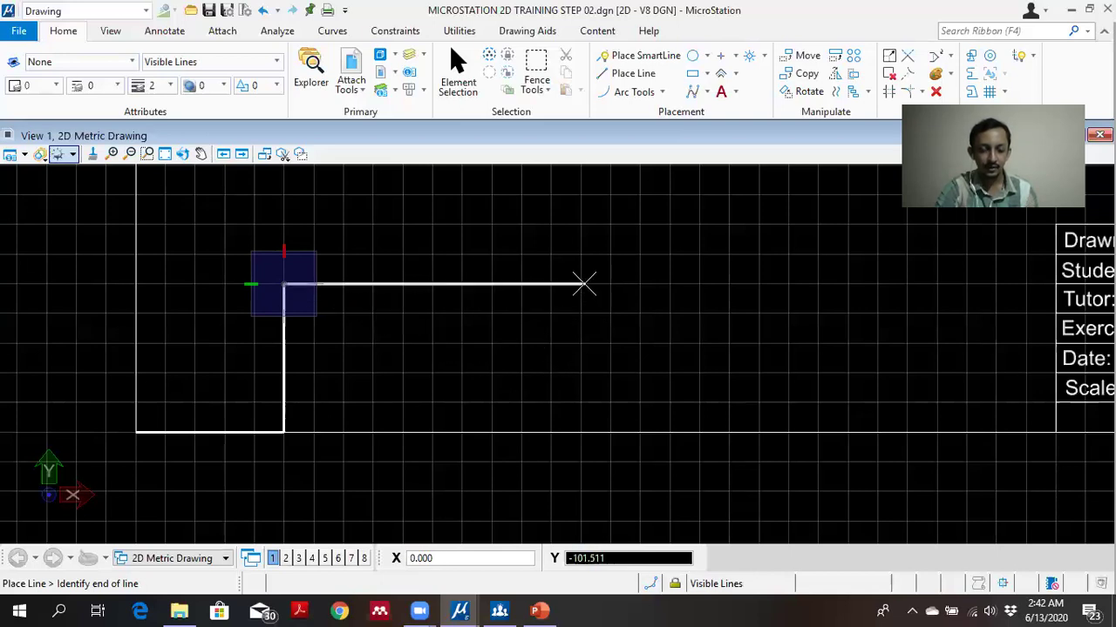
{"action": "key", "text": "BackSpace"}
{"action": "key", "text": "BackSpace"}
{"action": "key", "text": "BackSpace"}
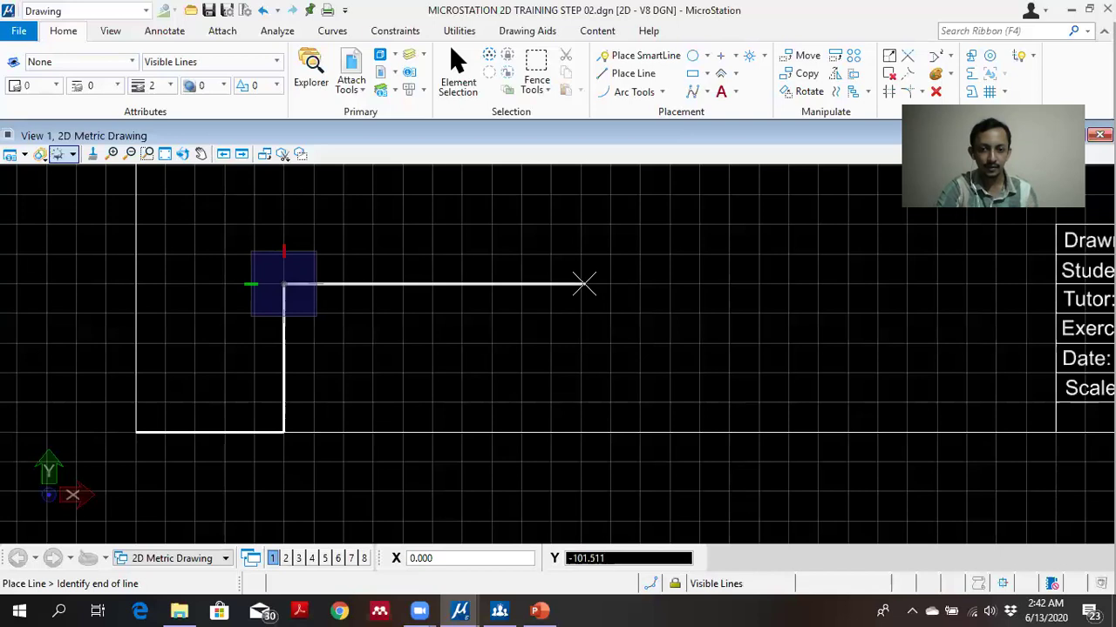
{"action": "left_click", "coordinate": [449, 562]}
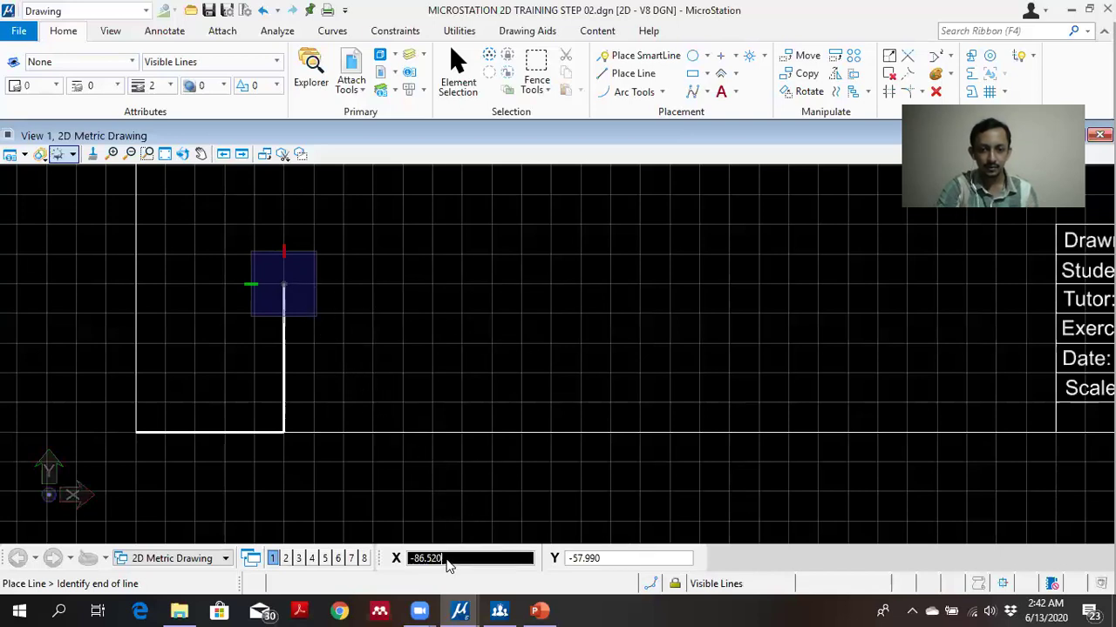
{"action": "left_click_drag", "start_coordinate": [449, 562], "coordinate": [410, 560]}
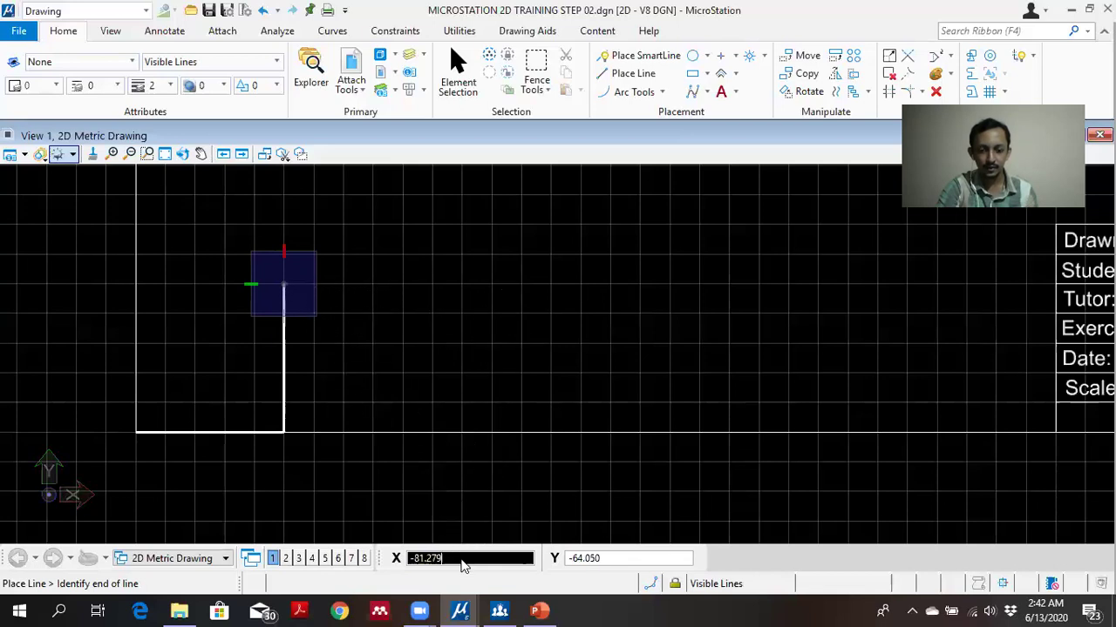
{"action": "key", "text": "BackSpace"}
{"action": "key", "text": "BackSpace"}
{"action": "key", "text": "BackSpace"}
{"action": "key", "text": "BackSpace"}
{"action": "key", "text": "BackSpace"}
{"action": "key", "text": "BackSpace"}
{"action": "type", "text": "1"}
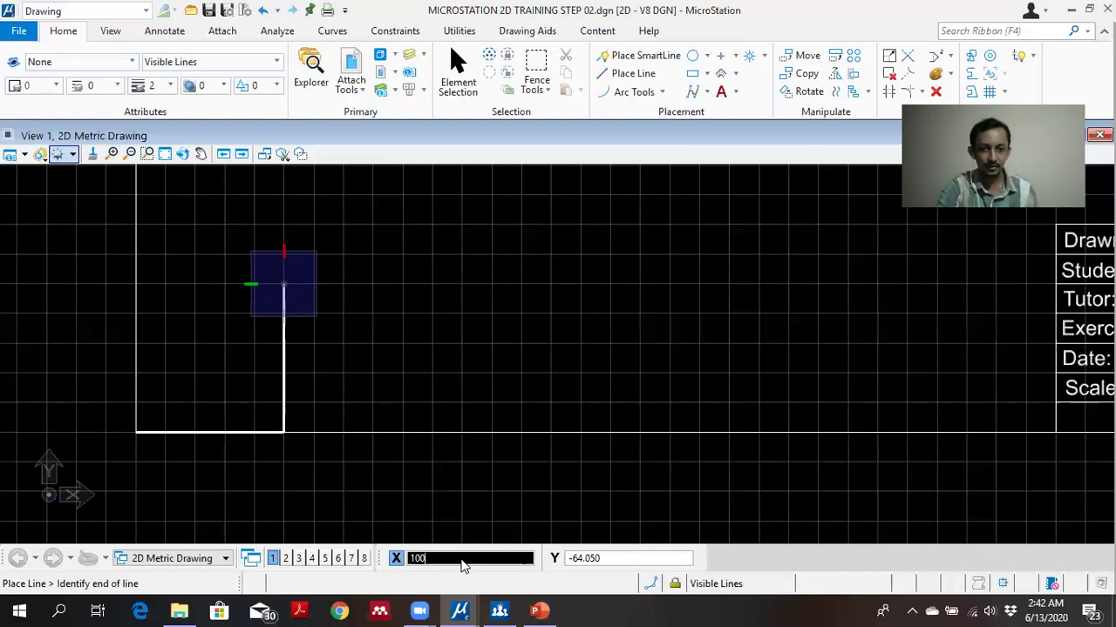
{"action": "type", "text": "00"}
{"action": "key", "text": "Tab"}
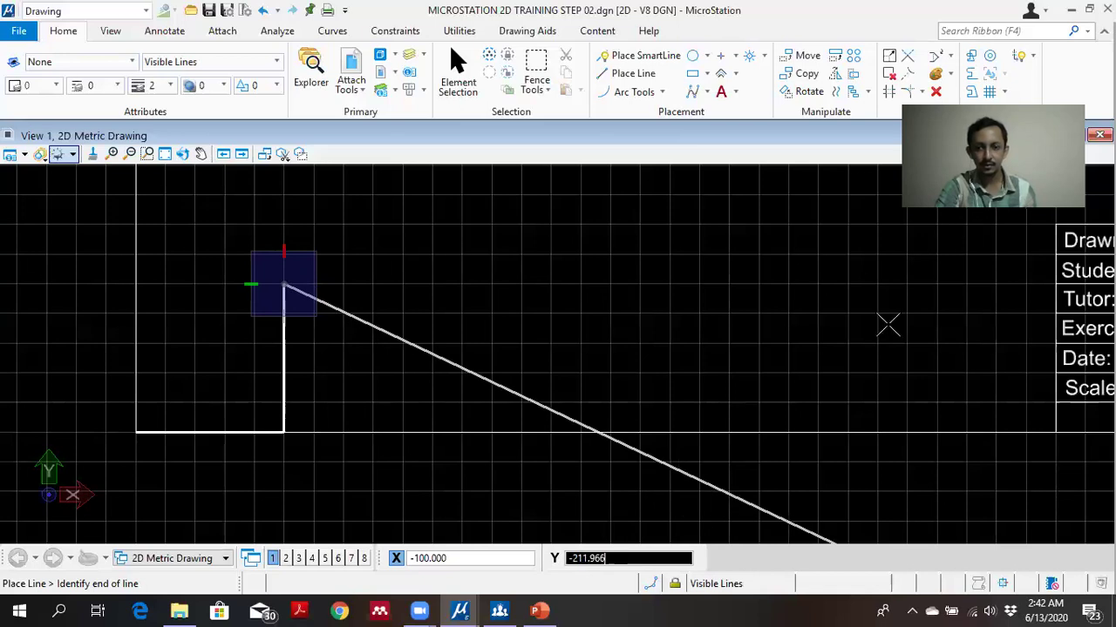
{"action": "right_click", "coordinate": [657, 254]}
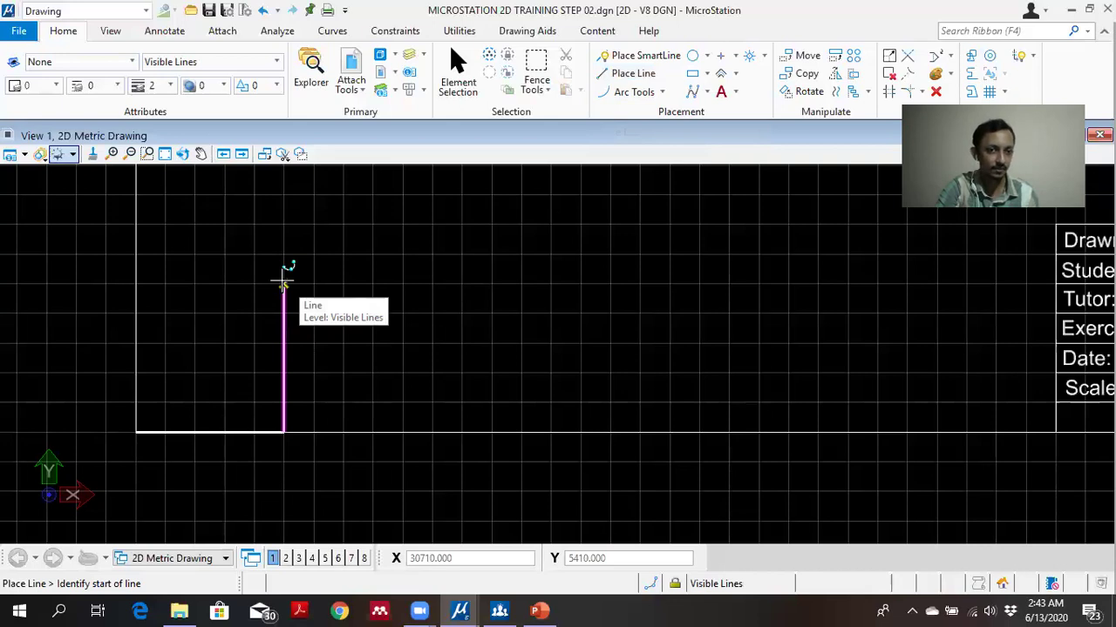
Draw a horizontal line of length 100 rightward from the vertical line's upper end and finish the line chain.
{"action": "left_click", "coordinate": [283, 284]}
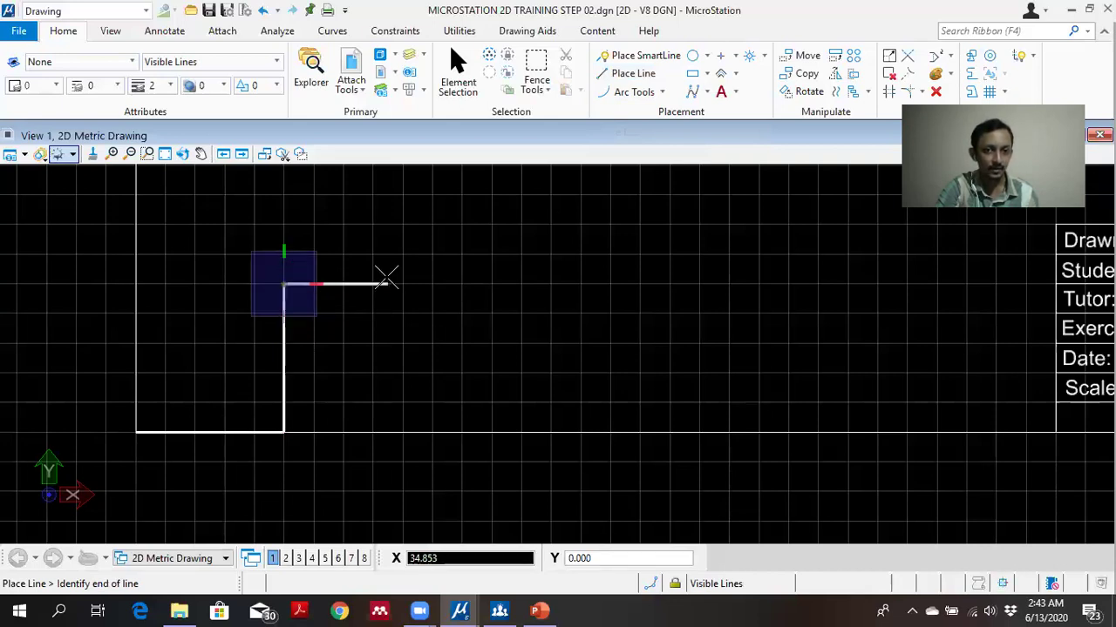
{"action": "type", "text": "3"}
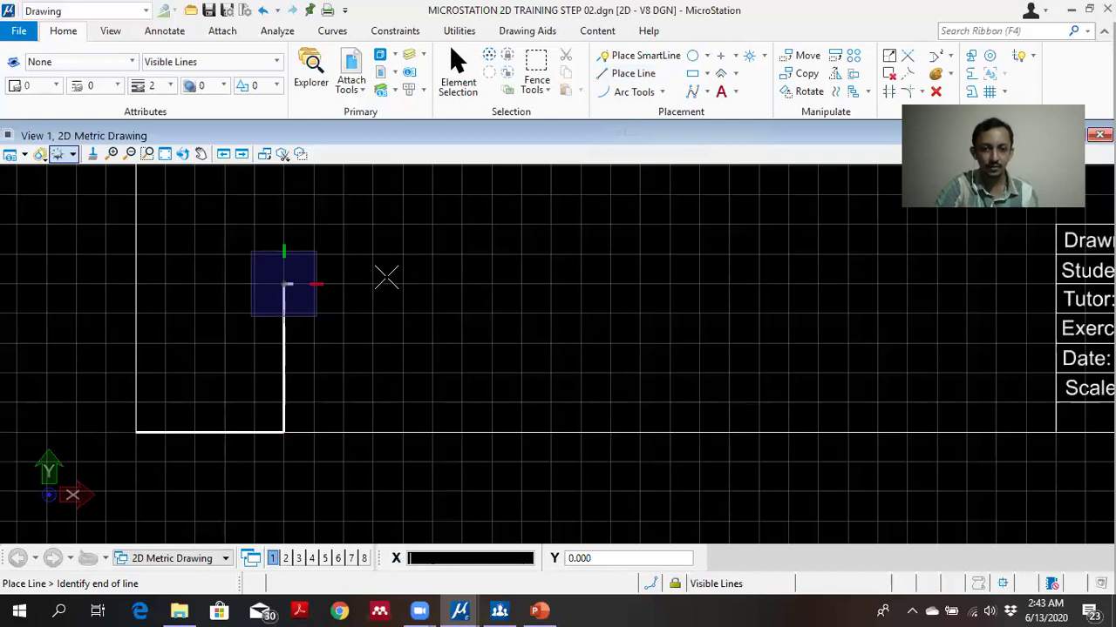
{"action": "type", "text": "100"}
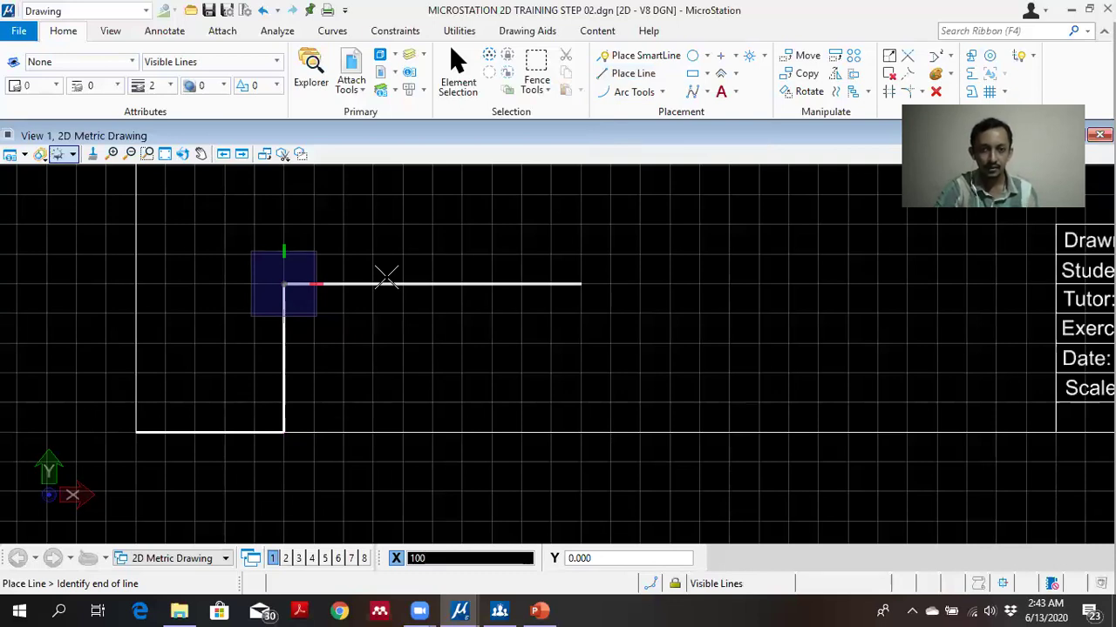
{"action": "left_click", "coordinate": [580, 283]}
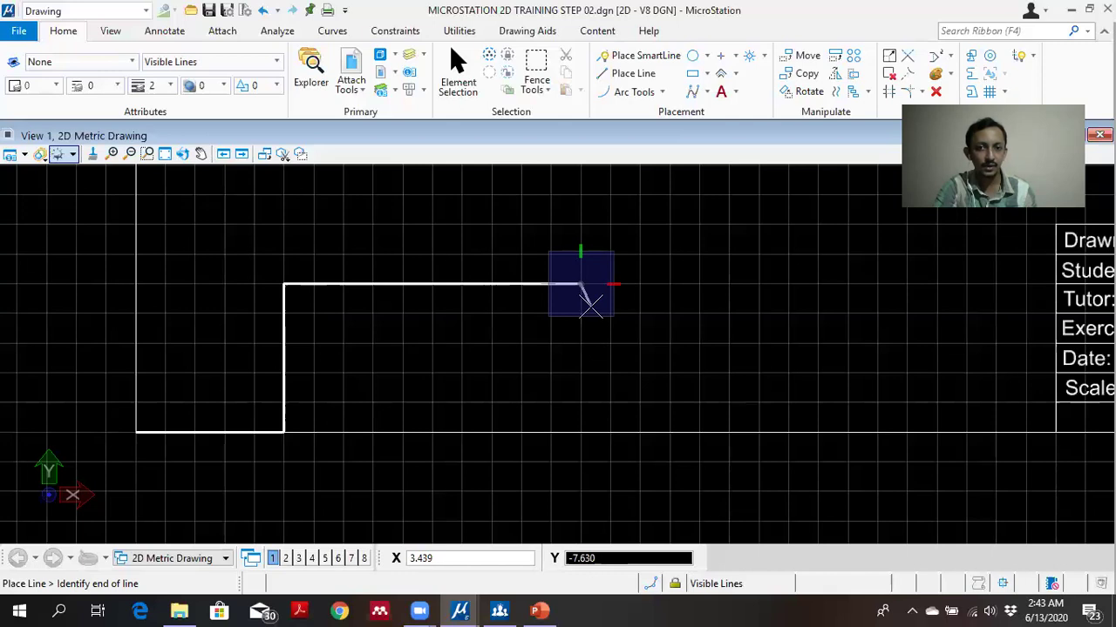
{"action": "right_click", "coordinate": [590, 306]}
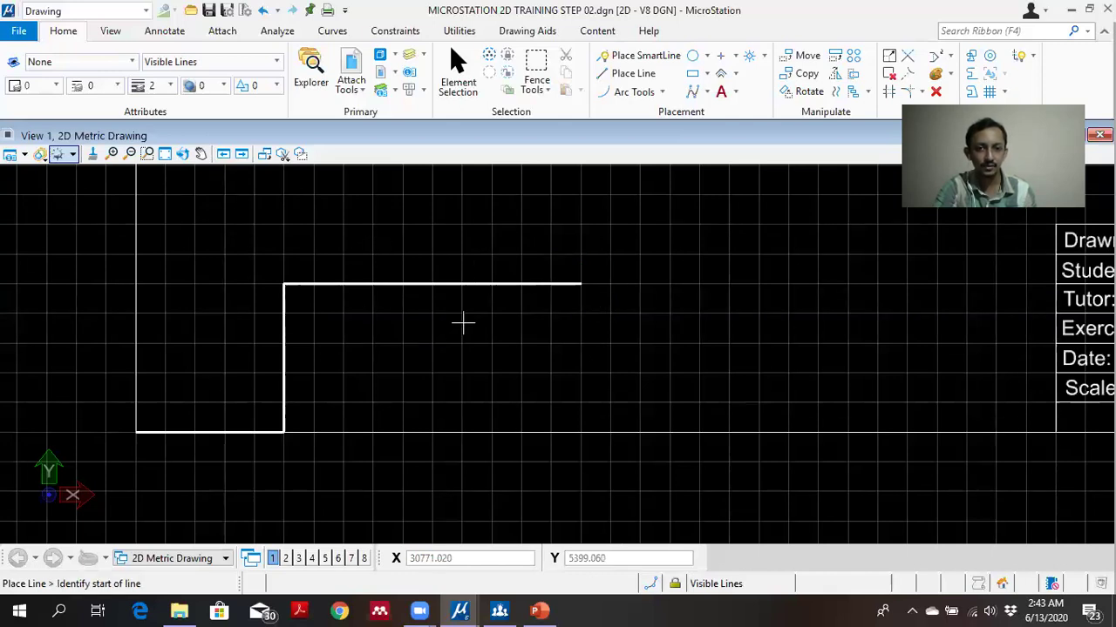
{"action": "scroll", "coordinate": [462, 324], "scroll_direction": "down", "scroll_amount": 1}
{"action": "scroll", "coordinate": [374, 349], "scroll_direction": "up", "scroll_amount": 1}
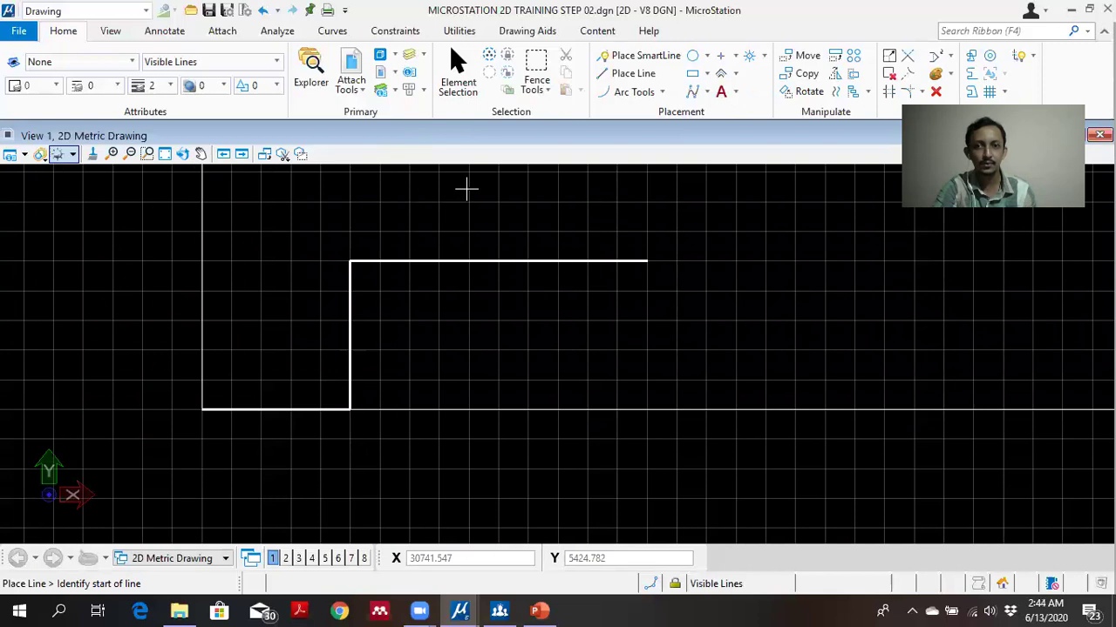
Select the lower horizontal line and the vertical line, both 50 long, and delete them together.
{"action": "left_click", "coordinate": [471, 100]}
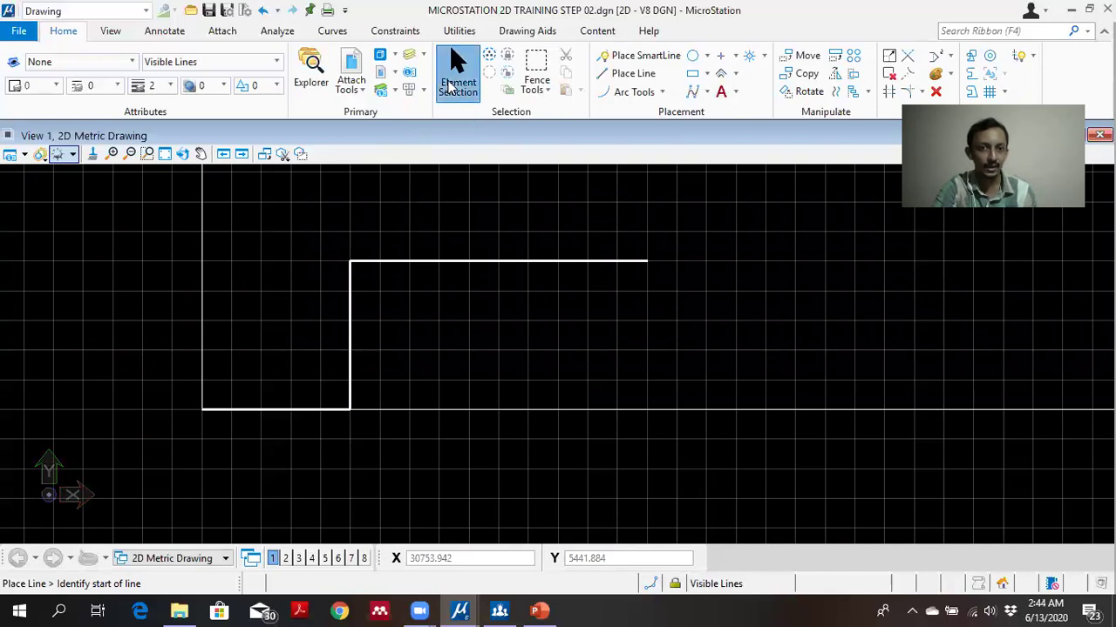
{"action": "left_click", "coordinate": [353, 300]}
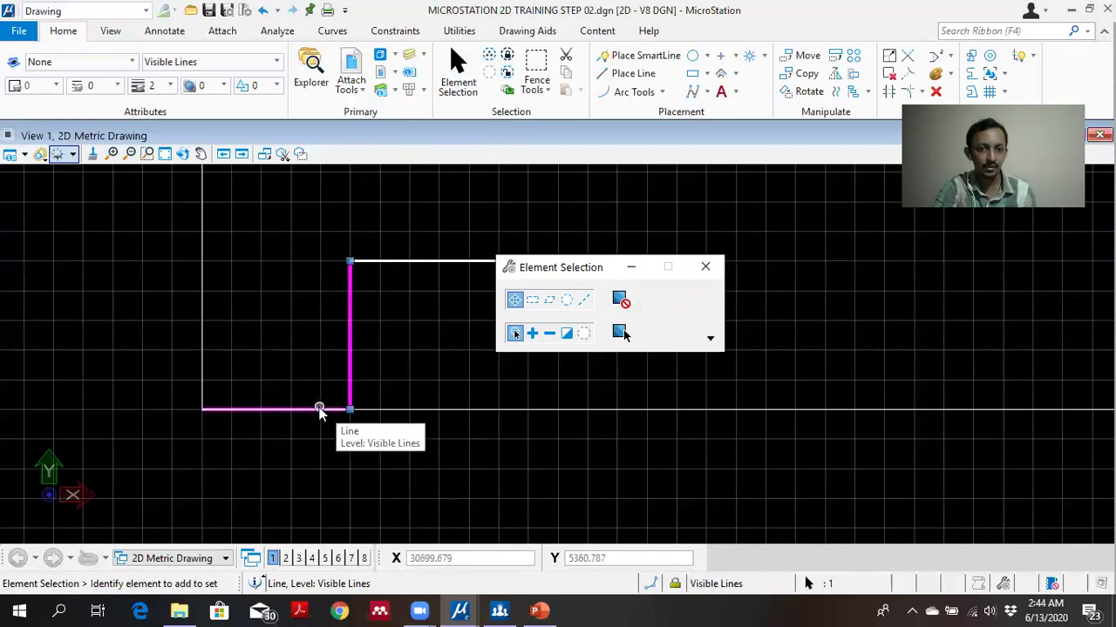
{"action": "left_click", "coordinate": [320, 410]}
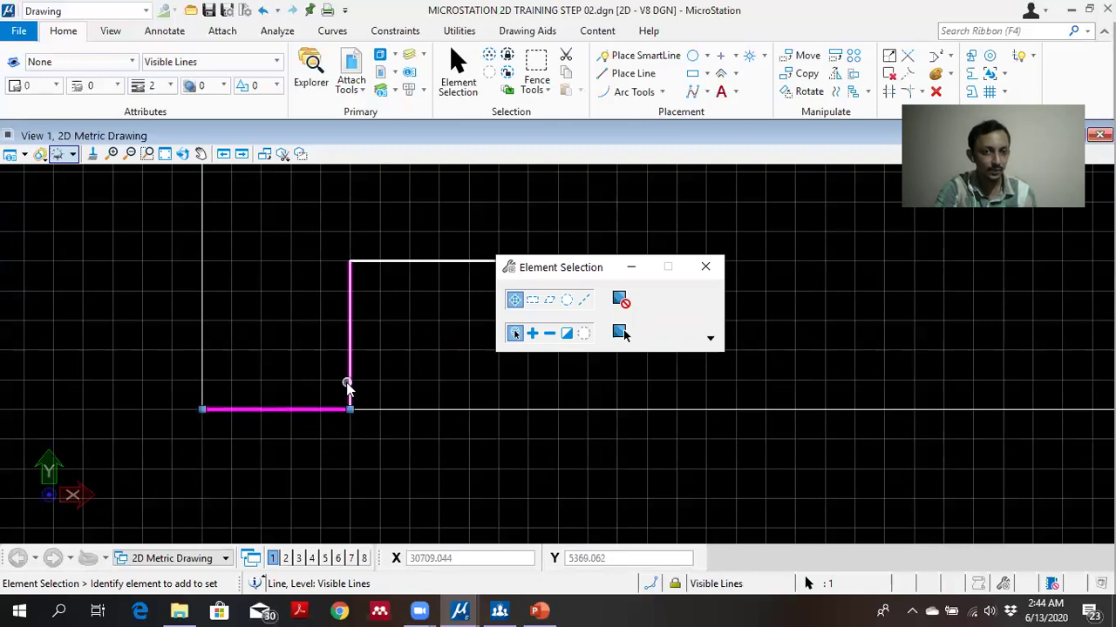
{"action": "left_click", "coordinate": [349, 344]}
{"action": "left_click", "coordinate": [320, 409]}
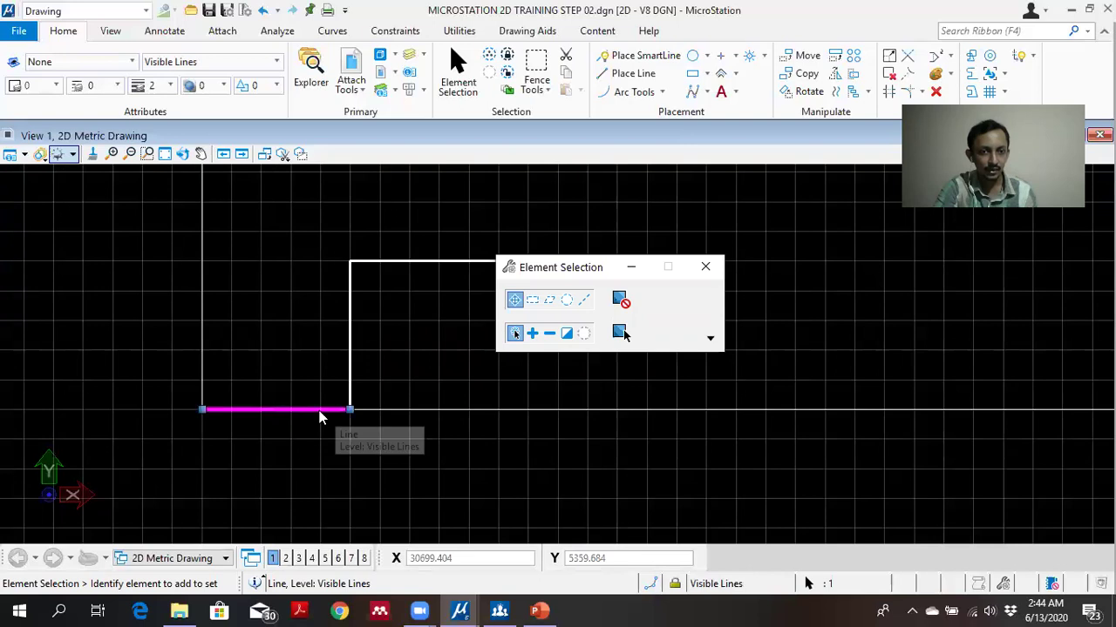
{"action": "left_click", "coordinate": [350, 374]}
{"action": "left_click", "coordinate": [324, 407], "text": "ctrl"}
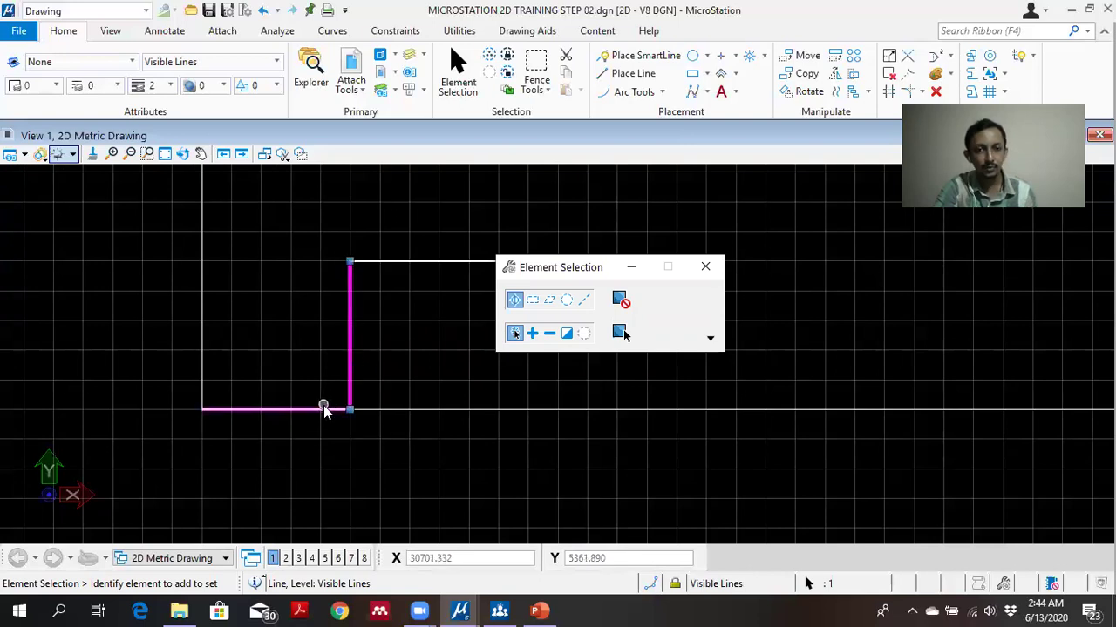
{"action": "left_click", "coordinate": [350, 329], "text": "ctrl"}
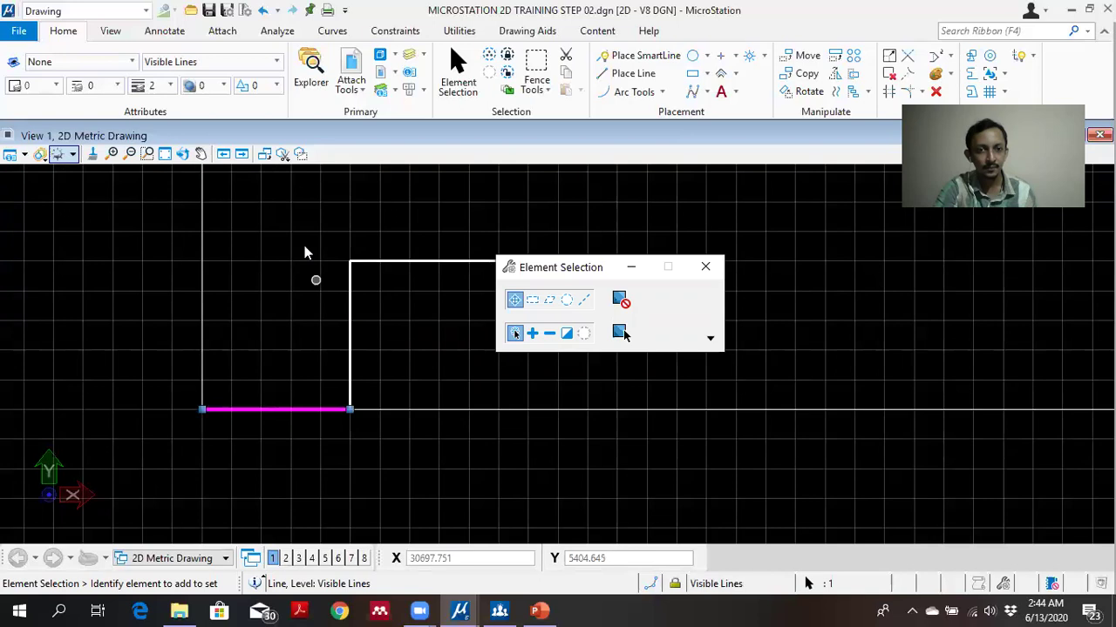
{"action": "left_click", "coordinate": [350, 314]}
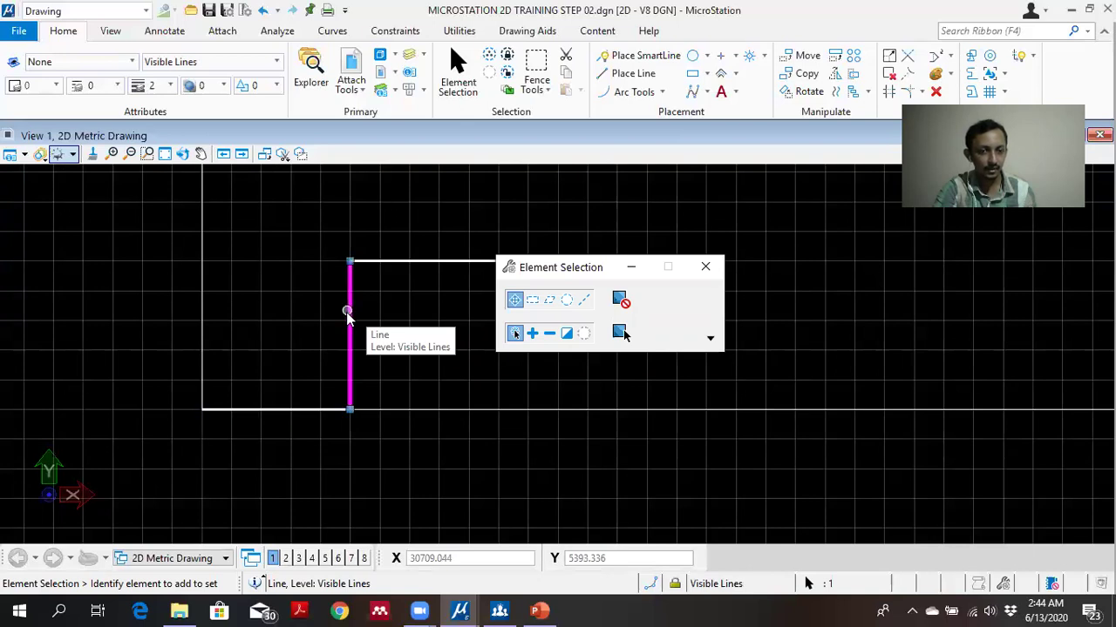
{"action": "left_click", "coordinate": [315, 411]}
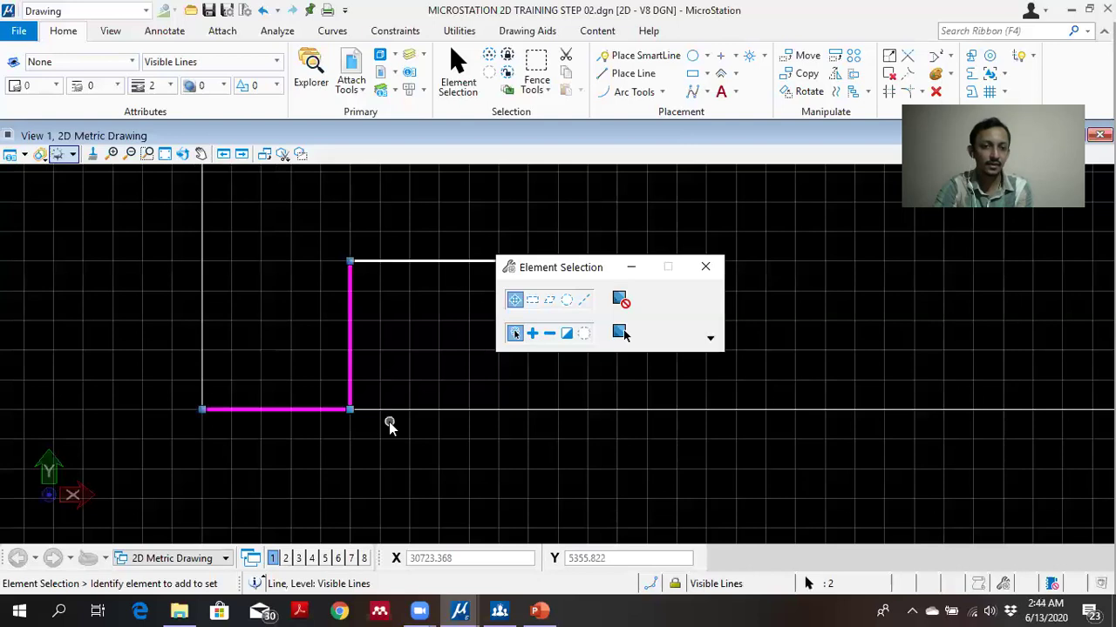
{"action": "key", "text": "Delete"}
{"action": "scroll", "coordinate": [386, 378], "scroll_direction": "down", "scroll_amount": 1}
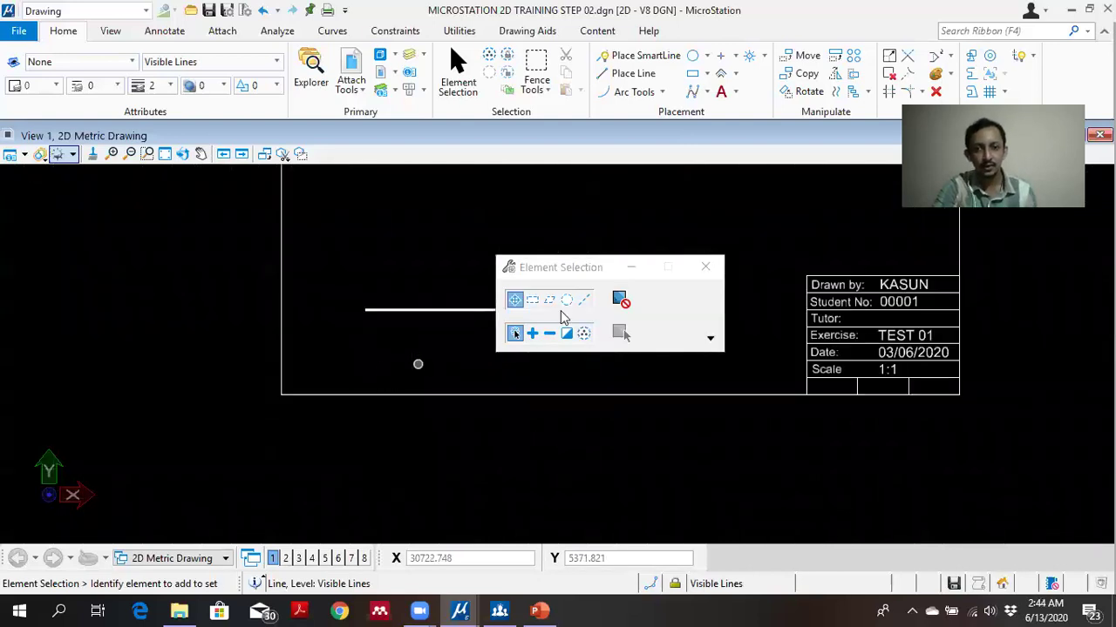
Minimise the floating tool settings window so it does not cover the drawing area above the remaining horizontal line.
{"action": "left_click", "coordinate": [631, 267]}
{"action": "scroll", "coordinate": [433, 331], "scroll_direction": "up", "scroll_amount": 1}
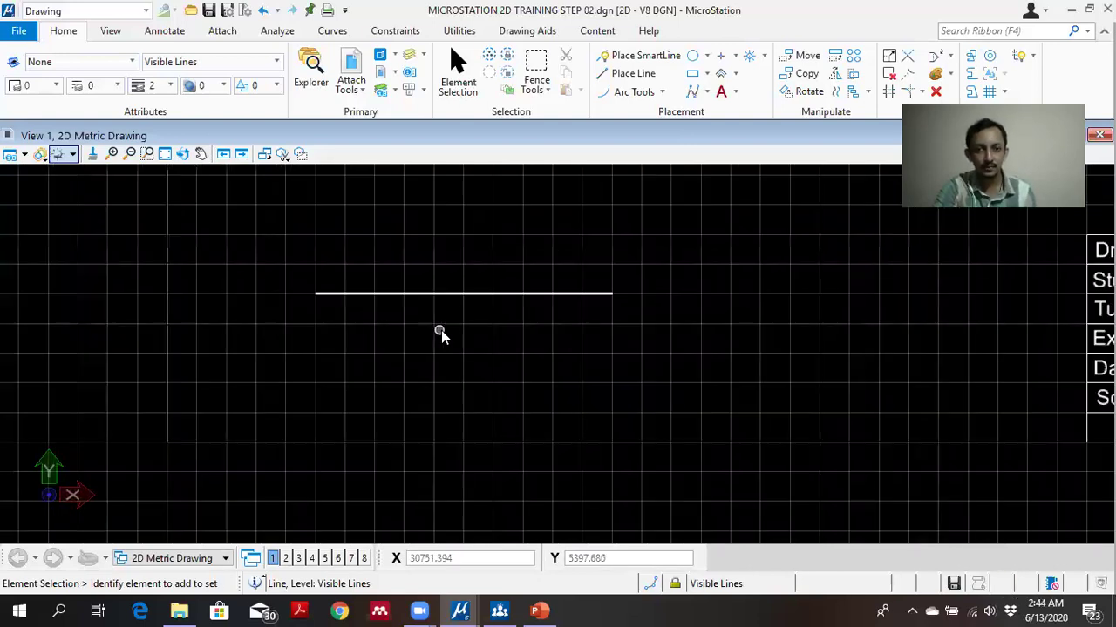
{"action": "middle_click_drag", "start_coordinate": [440, 331], "coordinate": [423, 420]}
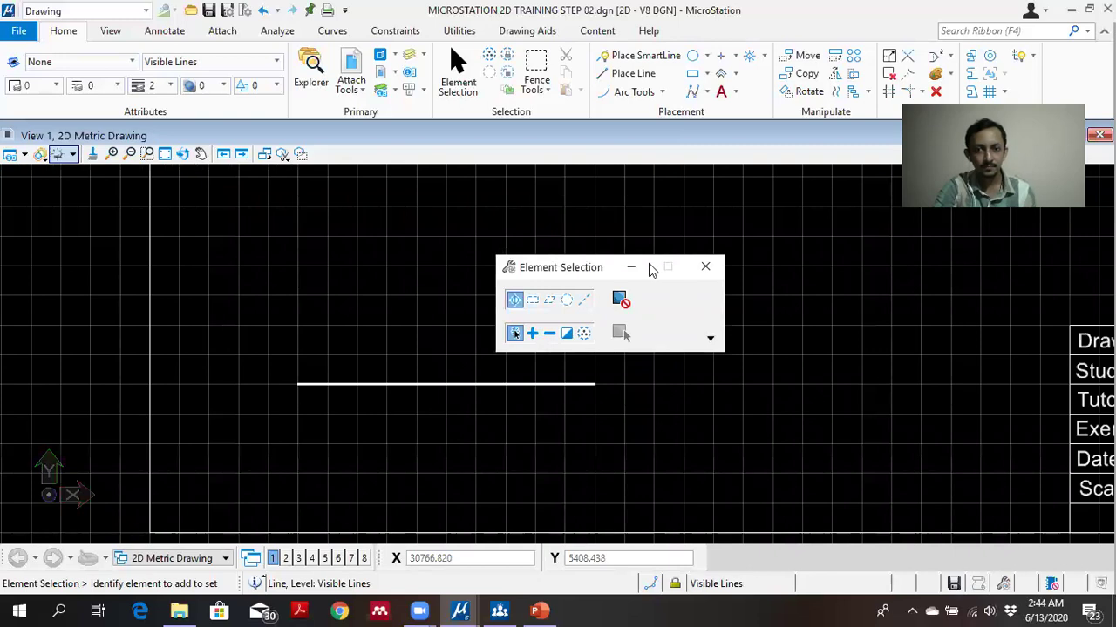
{"action": "left_click", "coordinate": [631, 266]}
{"action": "scroll", "coordinate": [565, 321], "scroll_direction": "down", "scroll_amount": 1}
{"action": "middle_click_drag", "start_coordinate": [581, 298], "coordinate": [551, 352]}
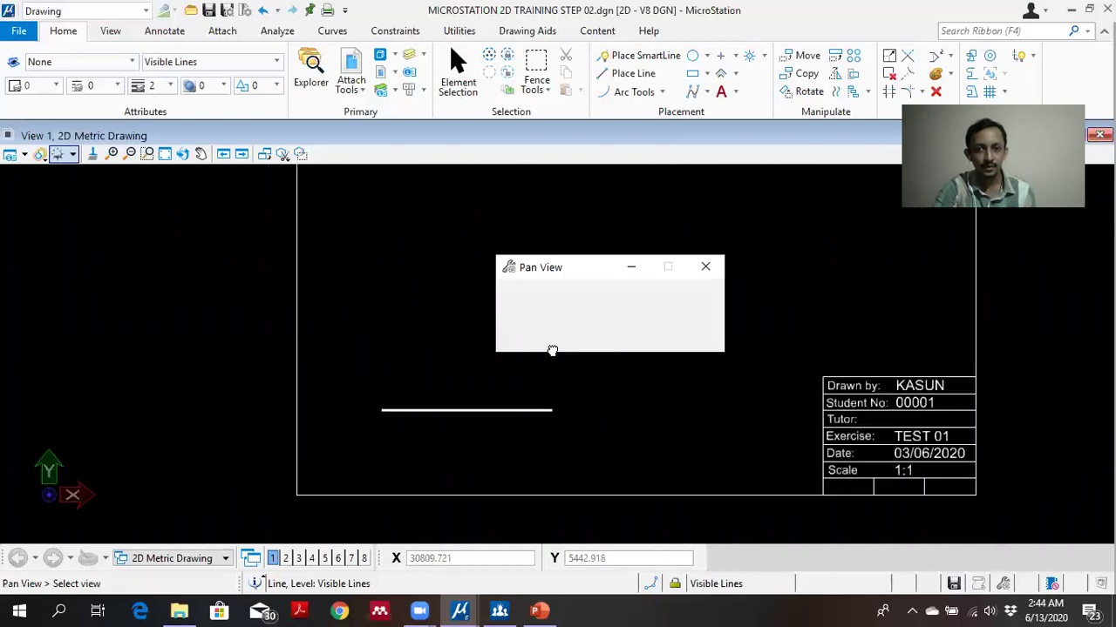
{"action": "left_click", "coordinate": [631, 266]}
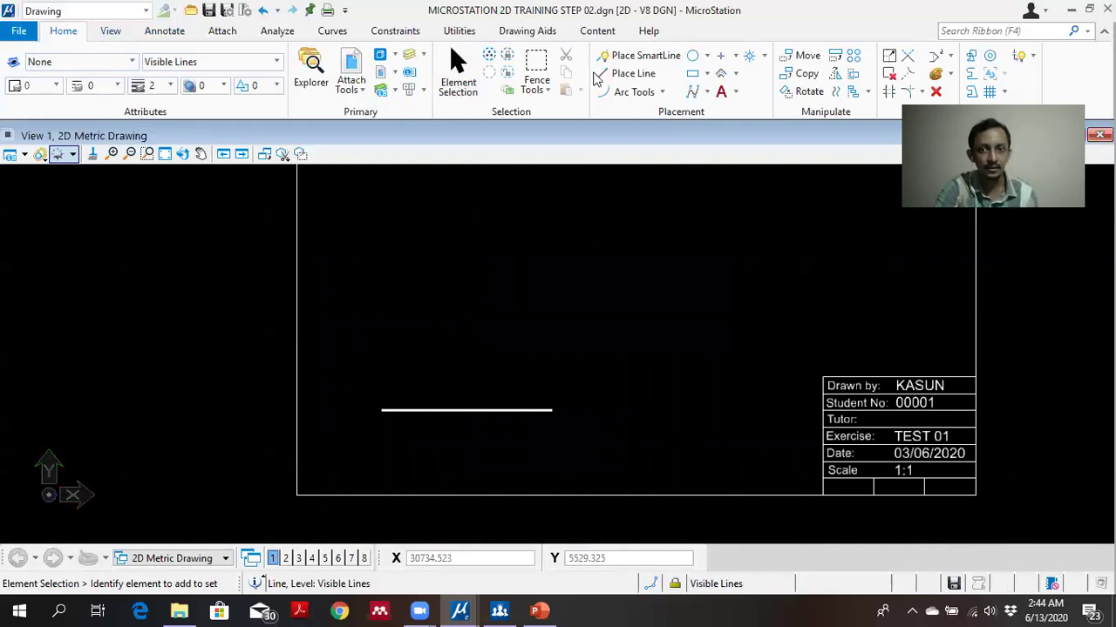
Draw a vertical line of length 50 upward from the right end of the horizontal line.
{"action": "left_click", "coordinate": [628, 73]}
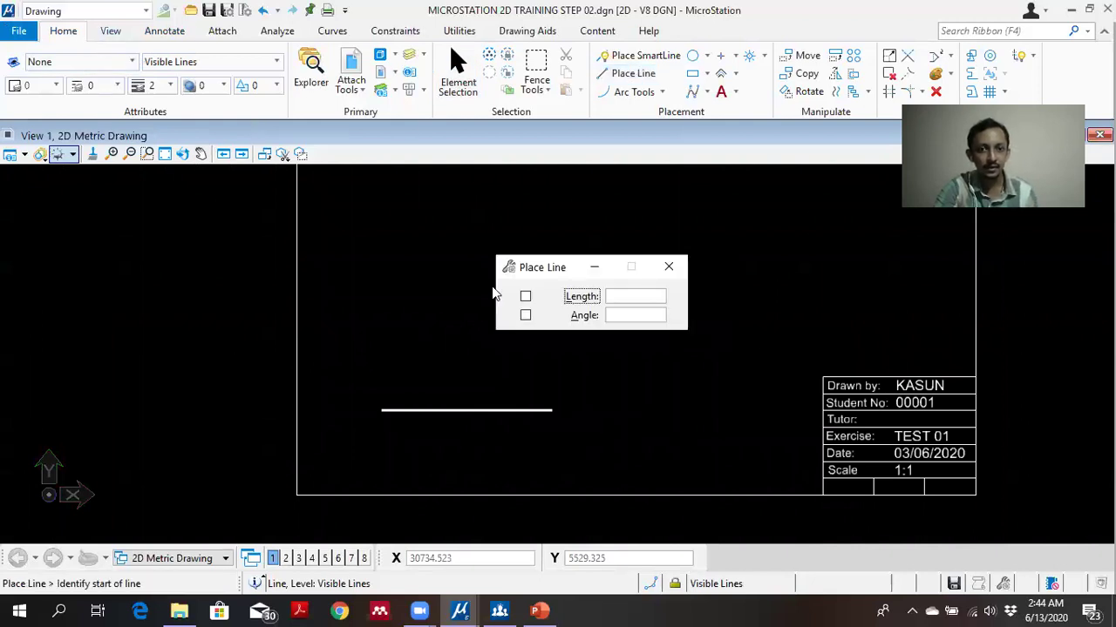
{"action": "left_click", "coordinate": [552, 405]}
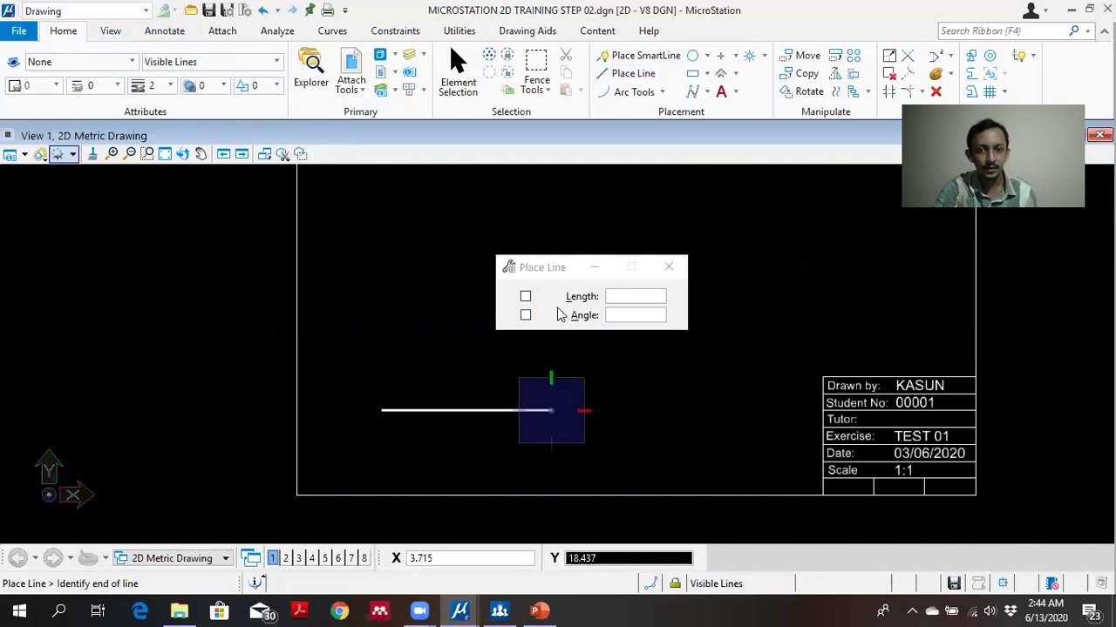
{"action": "middle_click_drag", "start_coordinate": [558, 354], "coordinate": [515, 379]}
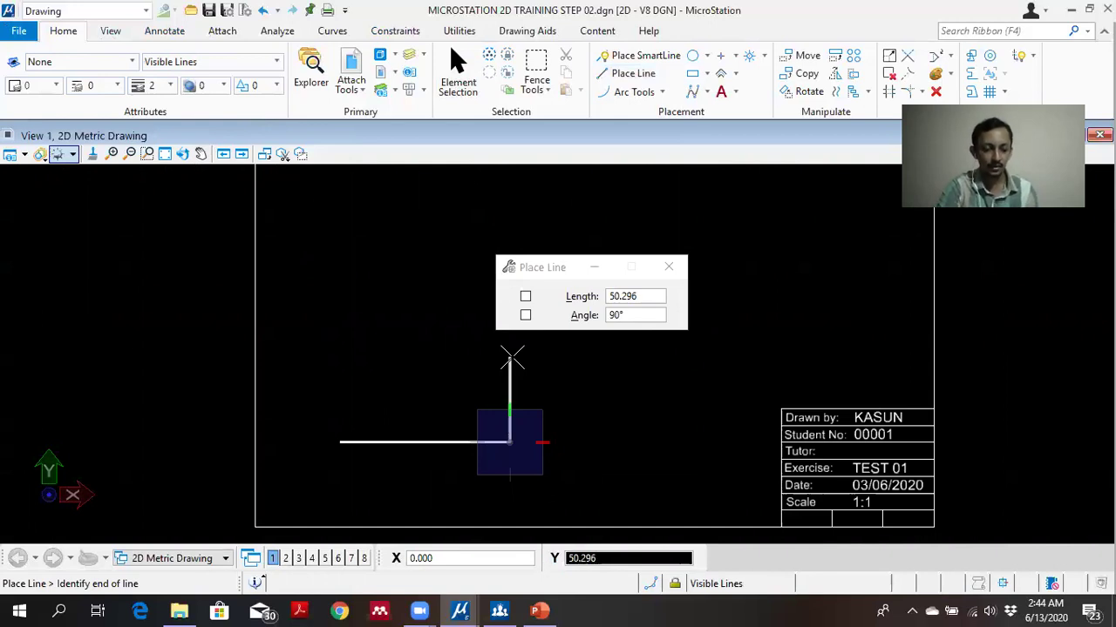
{"action": "type", "text": "50"}
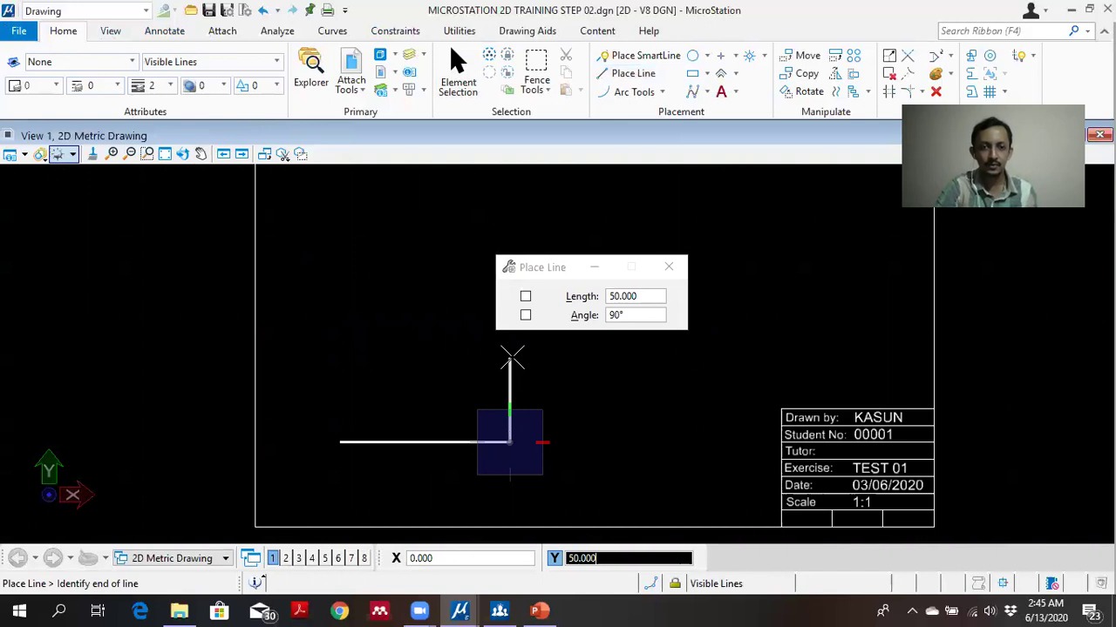
{"action": "left_click", "coordinate": [511, 359]}
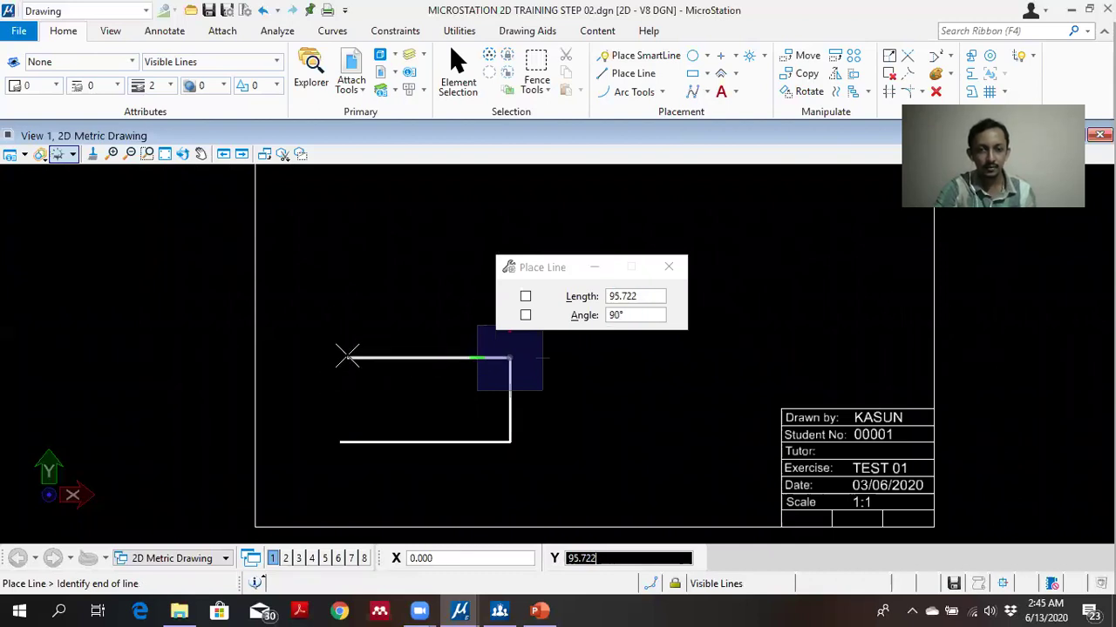
Close the rectangle with a line of 100 leftward and a line of 50 down to the base line's left end.
{"action": "type", "text": "100"}
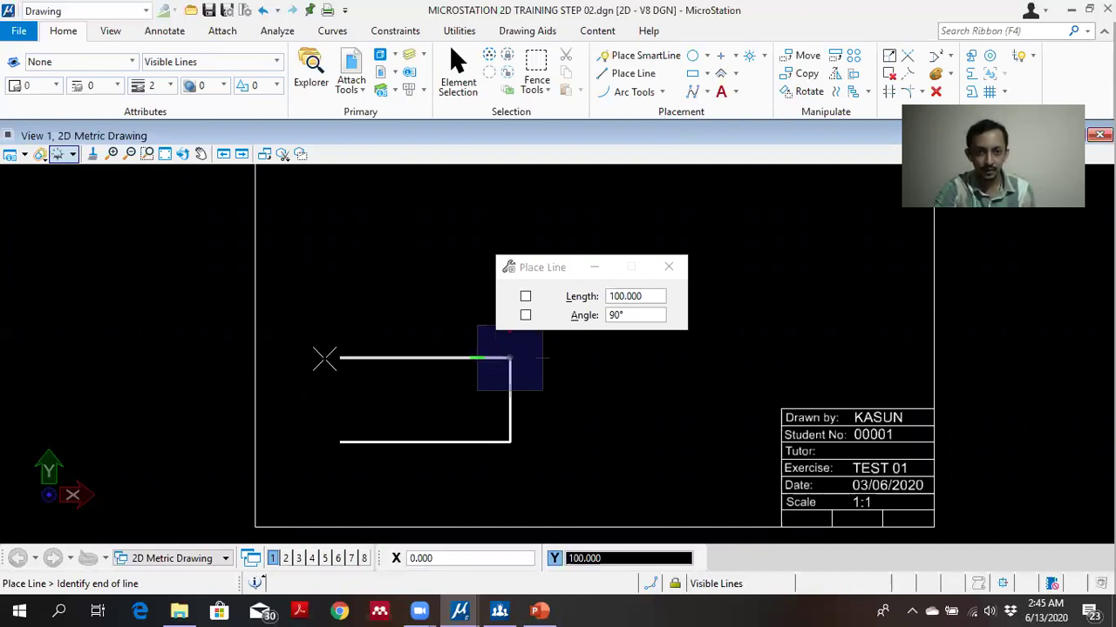
{"action": "left_click", "coordinate": [323, 358]}
{"action": "type", "text": "50"}
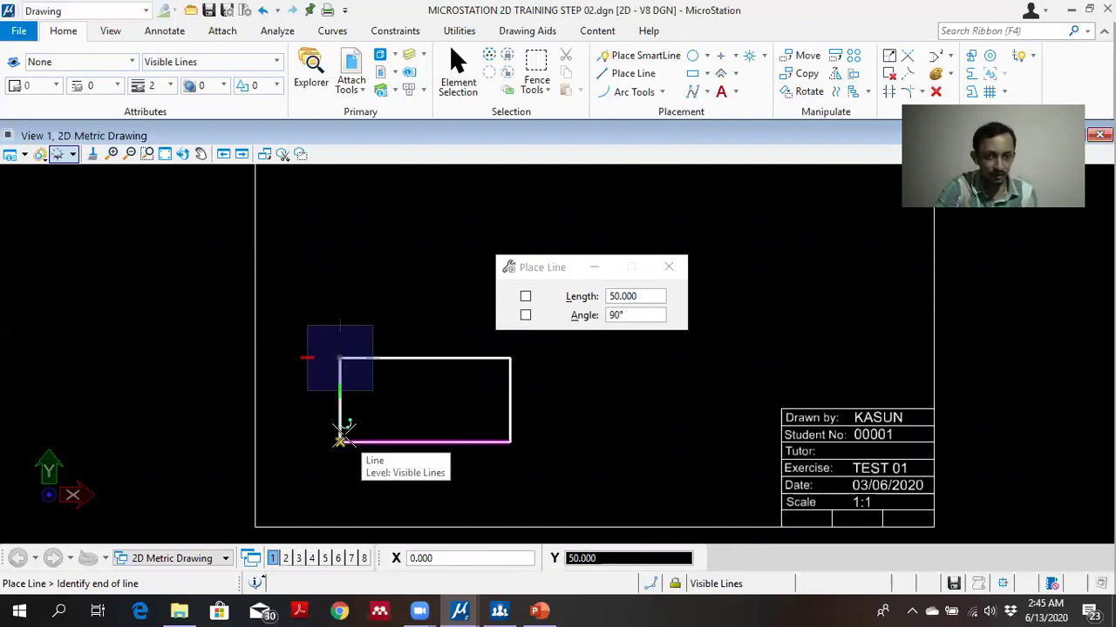
{"action": "left_click", "coordinate": [341, 438]}
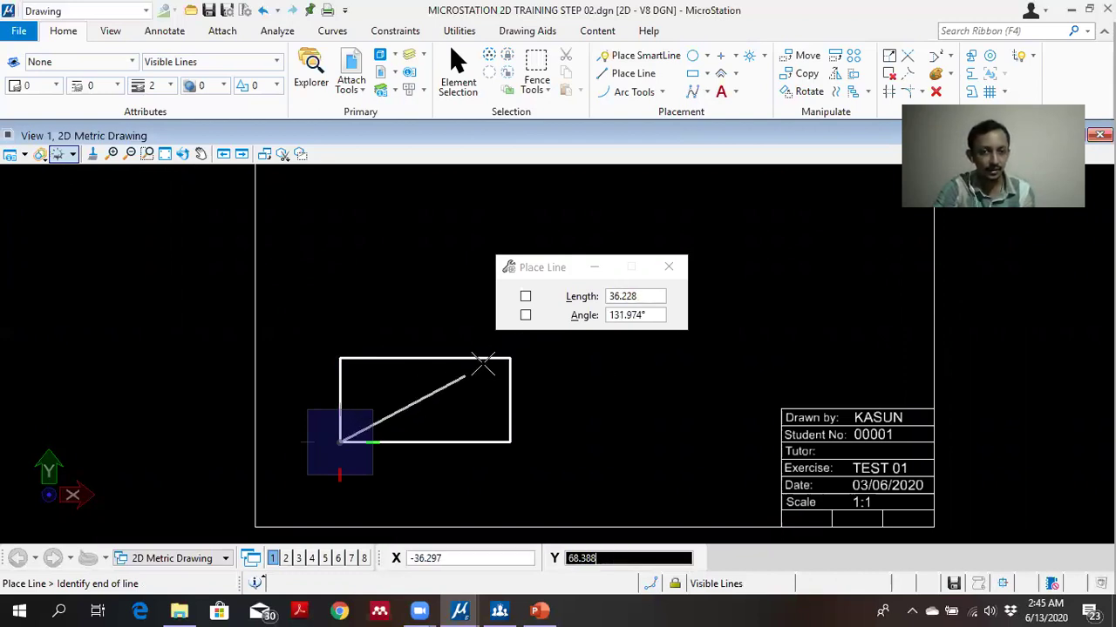
{"action": "right_click", "coordinate": [432, 396]}
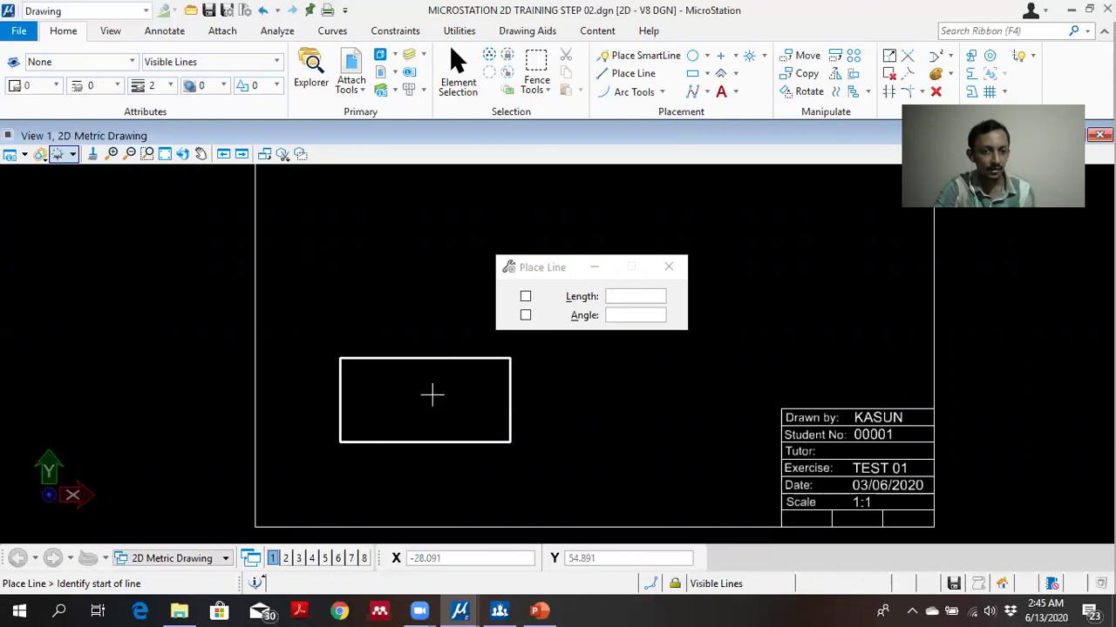
Minimise the Place Line settings window and cancel the stray line started above the rectangle.
{"action": "scroll", "coordinate": [432, 396], "scroll_direction": "down", "scroll_amount": 1}
{"action": "scroll", "coordinate": [434, 397], "scroll_direction": "up", "scroll_amount": 2}
{"action": "middle_click_drag", "start_coordinate": [434, 399], "coordinate": [421, 414]}
{"action": "scroll", "coordinate": [420, 413], "scroll_direction": "down", "scroll_amount": 1}
{"action": "scroll", "coordinate": [421, 413], "scroll_direction": "up", "scroll_amount": 2}
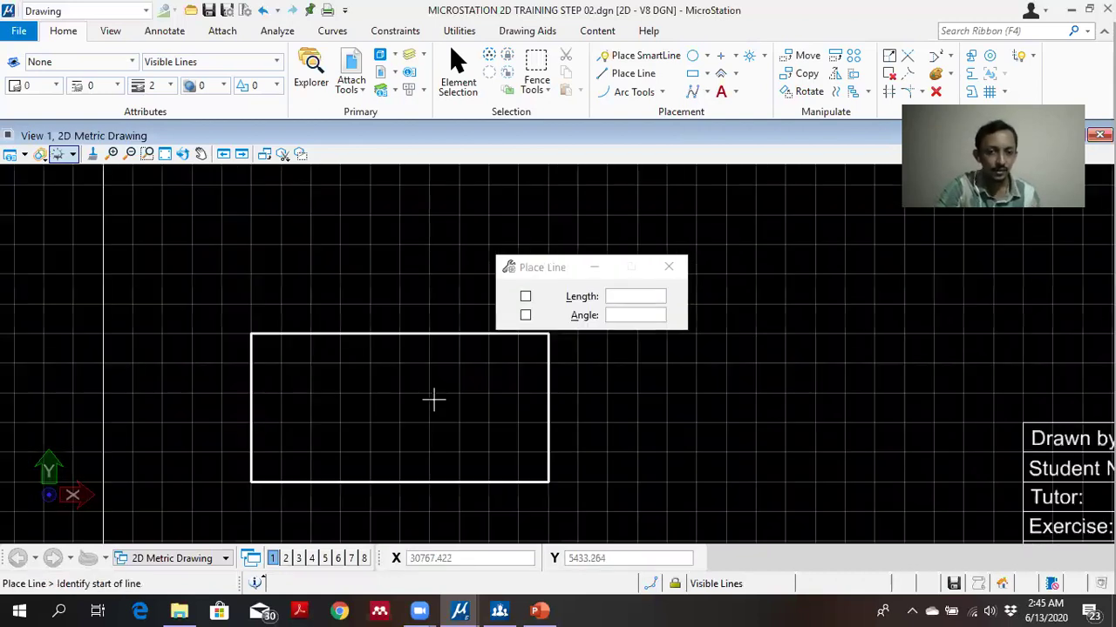
{"action": "left_click", "coordinate": [608, 269]}
{"action": "scroll", "coordinate": [640, 249], "scroll_direction": "down", "scroll_amount": 2}
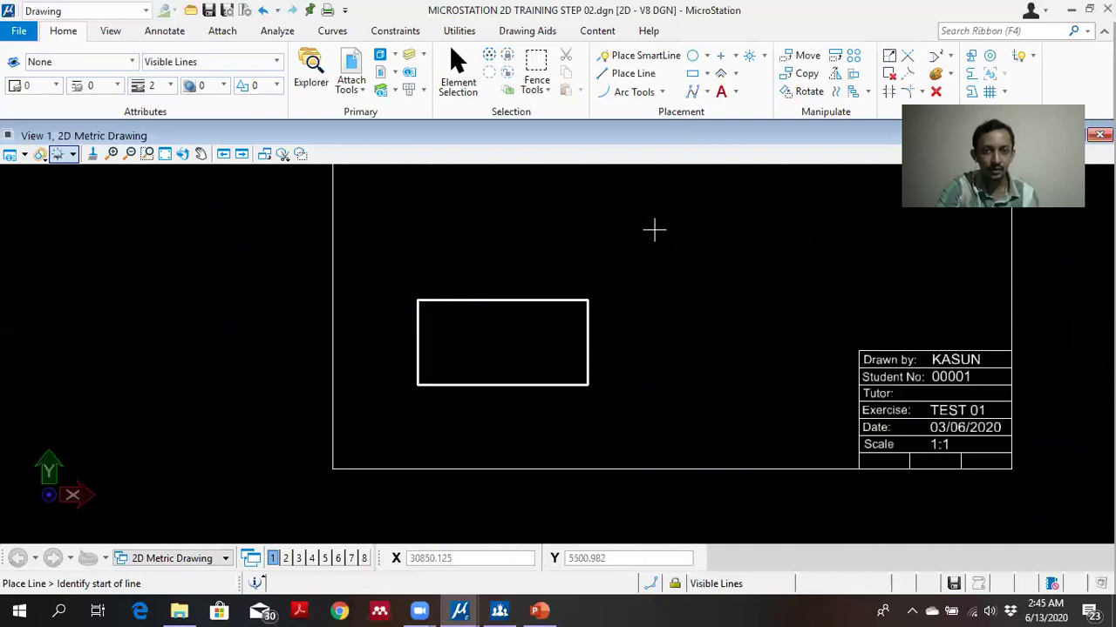
{"action": "left_click", "coordinate": [654, 230]}
{"action": "right_click", "coordinate": [676, 244]}
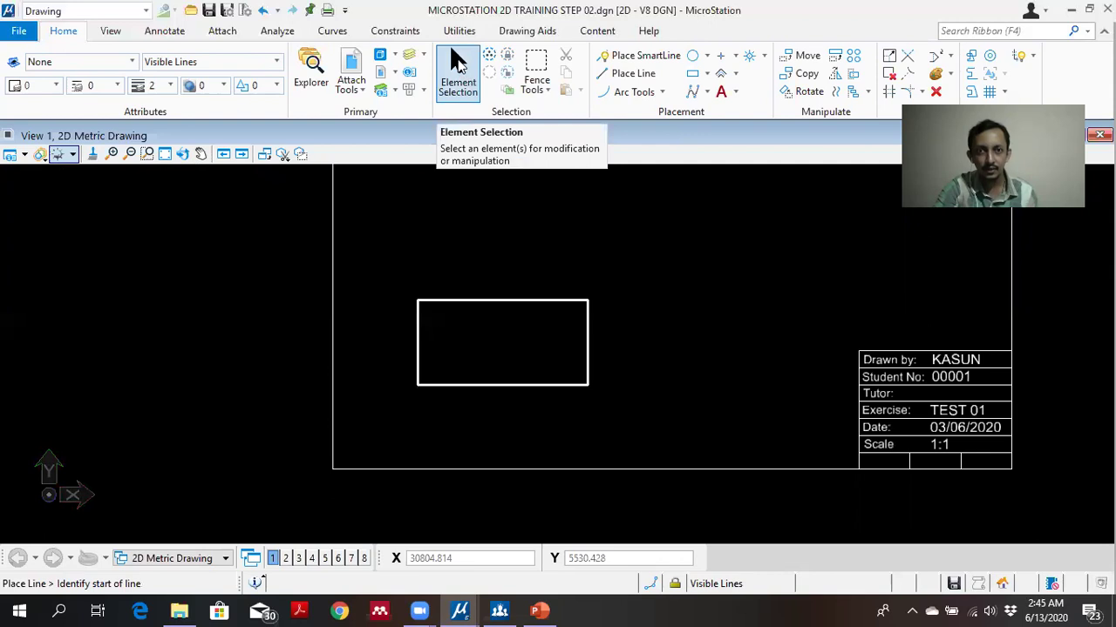
Delete the rectangle's four lines together and undo the deletion.
{"action": "left_click", "coordinate": [465, 74]}
{"action": "left_click_drag", "start_coordinate": [376, 215], "coordinate": [679, 424]}
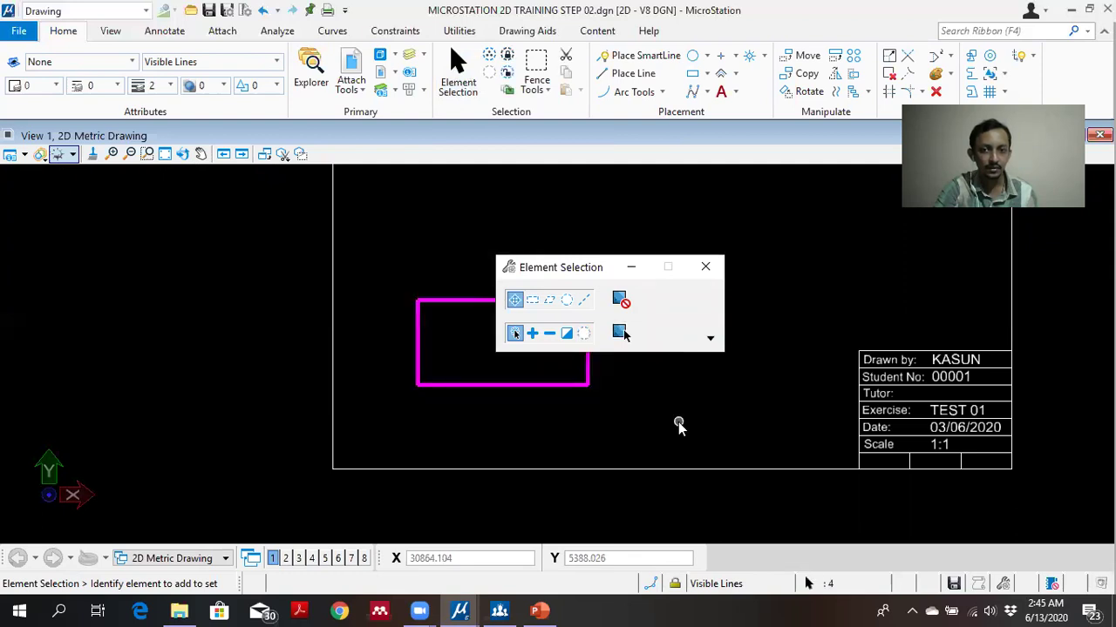
{"action": "left_click", "coordinate": [645, 270]}
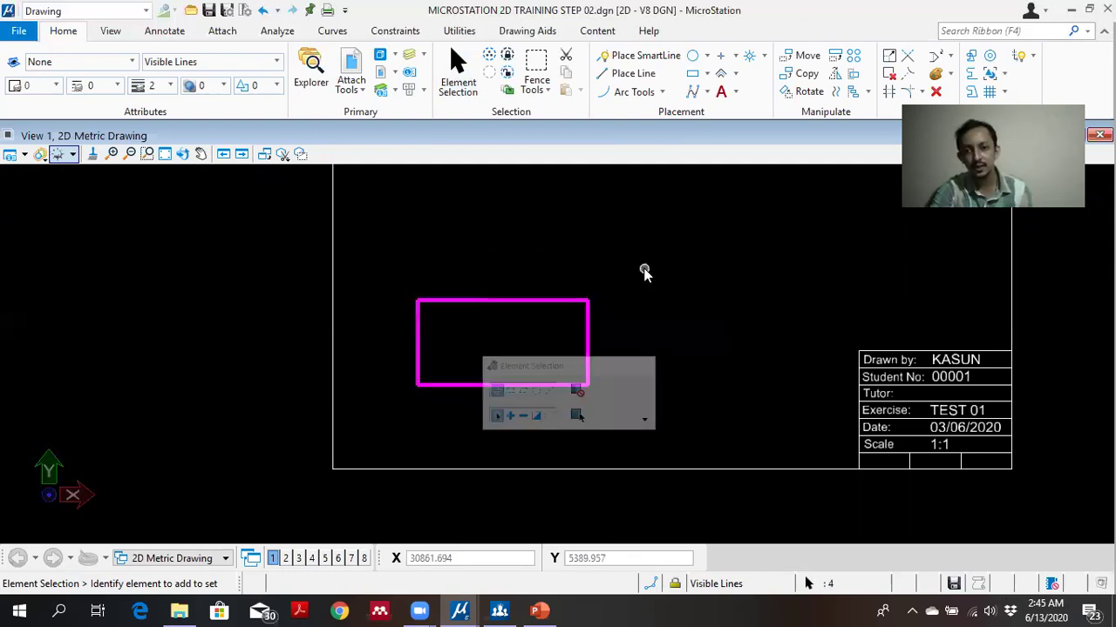
{"action": "key", "text": "Delete"}
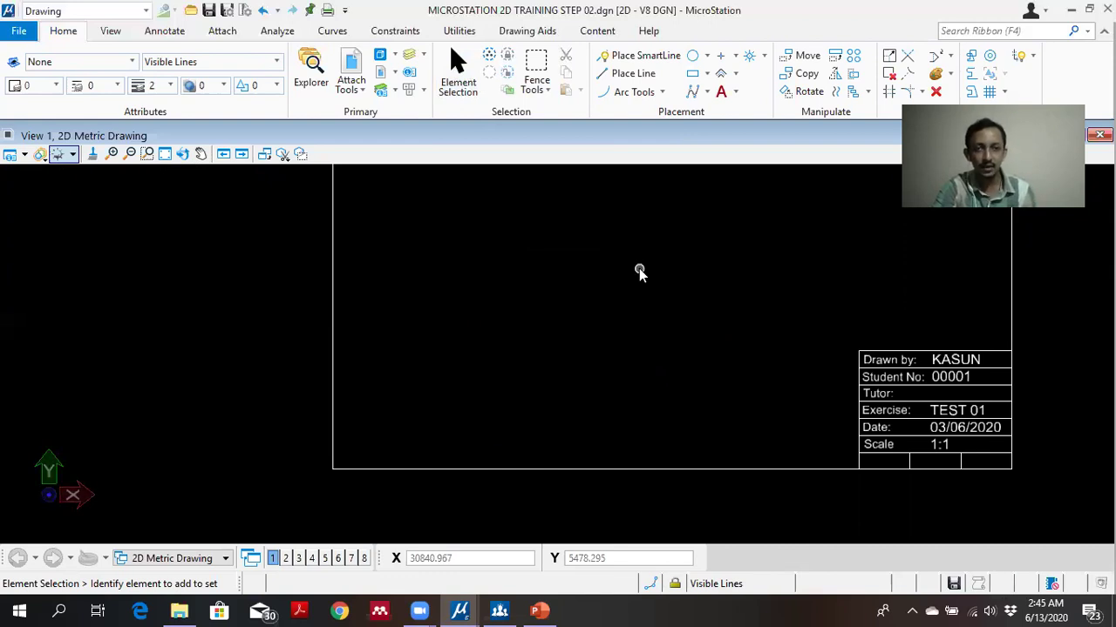
{"action": "left_click", "coordinate": [264, 11]}
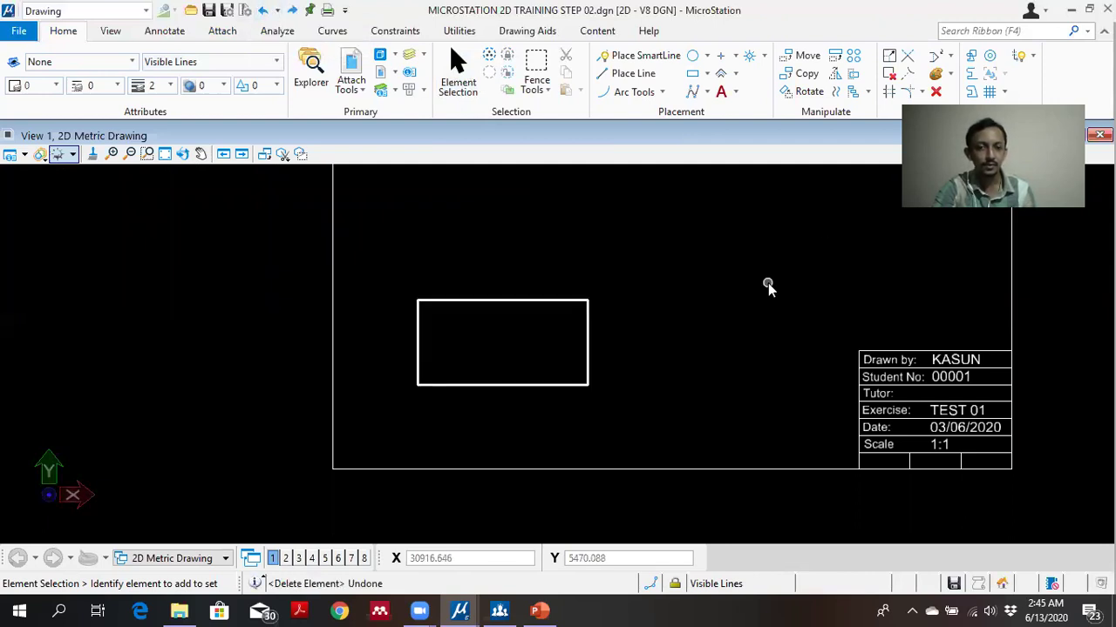
Redo the deletion of the rectangle's four lines and undo it again.
{"action": "left_click", "coordinate": [293, 11]}
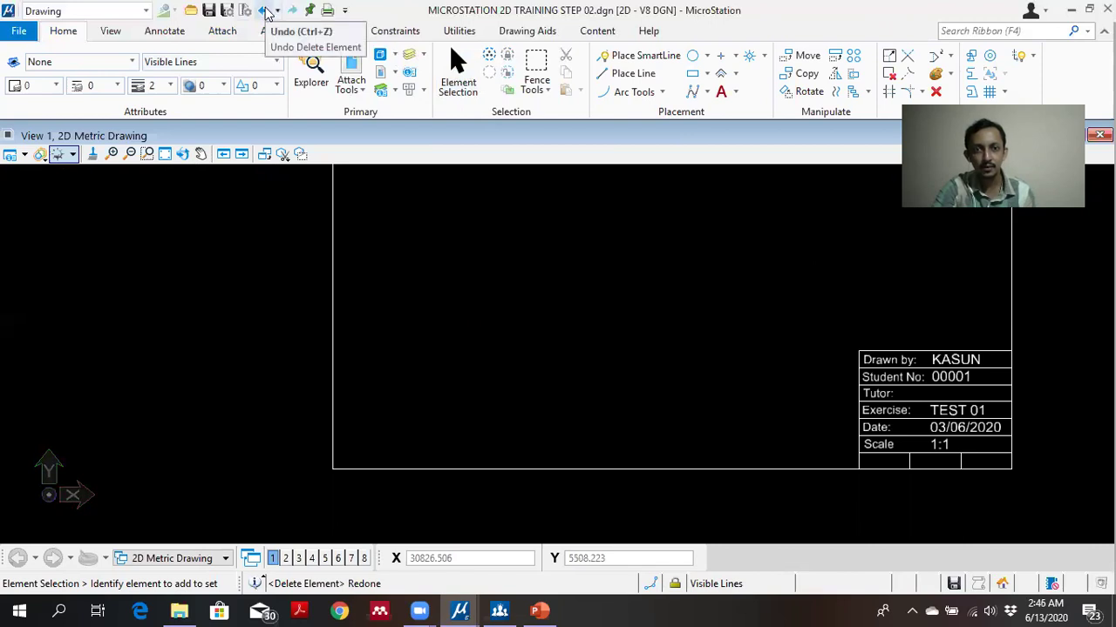
{"action": "left_click", "coordinate": [264, 10]}
{"action": "scroll", "coordinate": [624, 306], "scroll_direction": "down", "scroll_amount": 1}
{"action": "scroll", "coordinate": [624, 306], "scroll_direction": "up", "scroll_amount": 1}
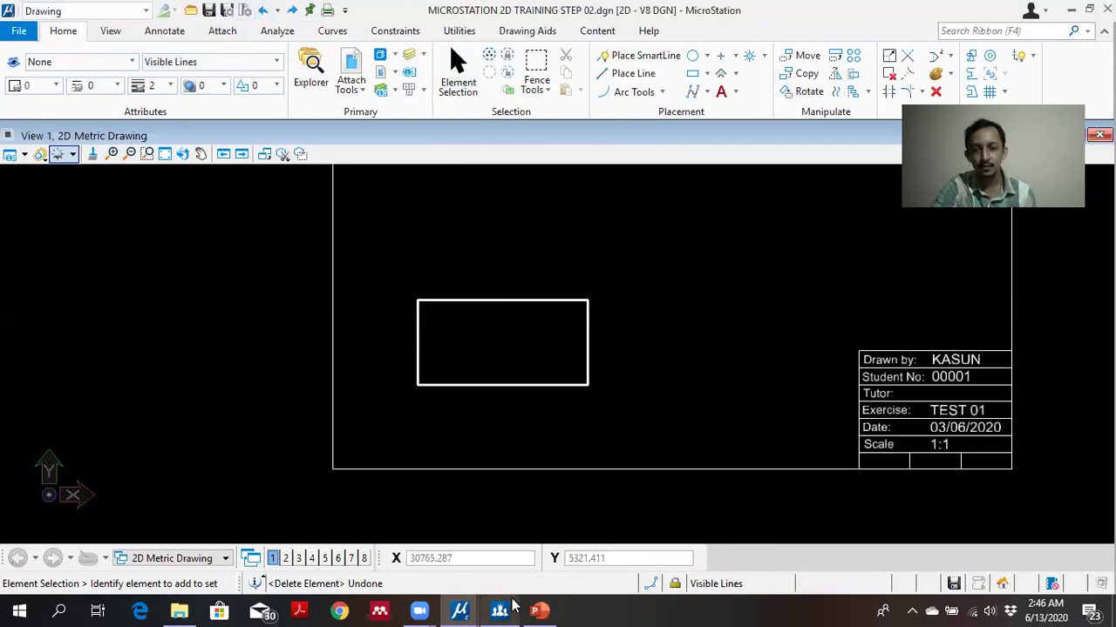
Switch to the PowerPoint slide, colour the list item "Drawing Circles" red, and return to MicroStation.
{"action": "mouse_move", "coordinate": [507, 610]}
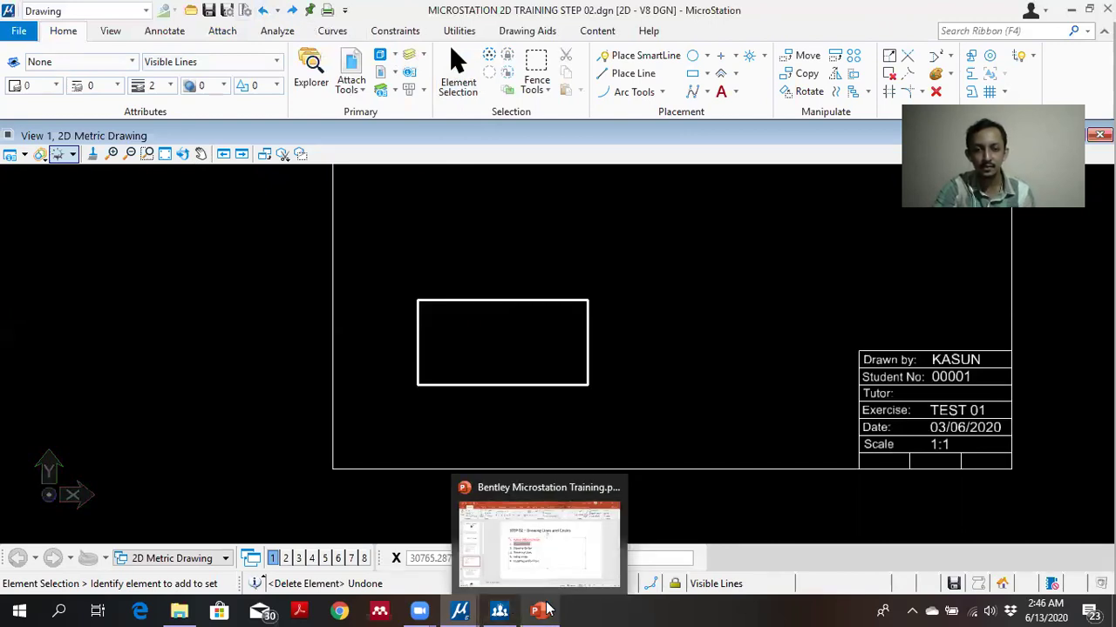
{"action": "left_click", "coordinate": [542, 610]}
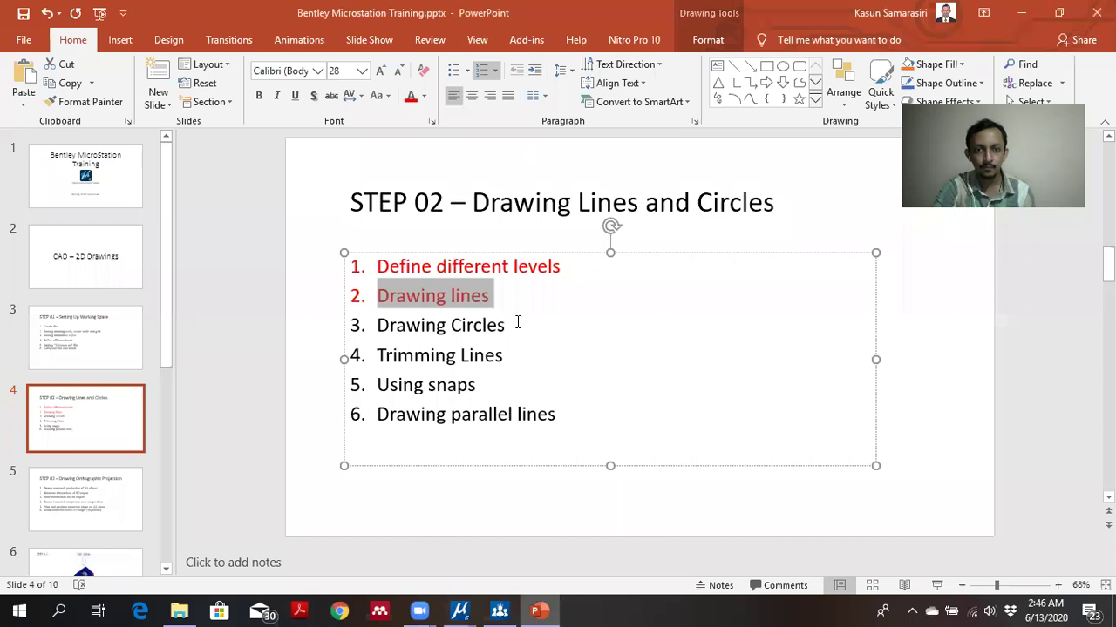
{"action": "left_click_drag", "start_coordinate": [517, 323], "coordinate": [382, 324]}
{"action": "left_click", "coordinate": [412, 98]}
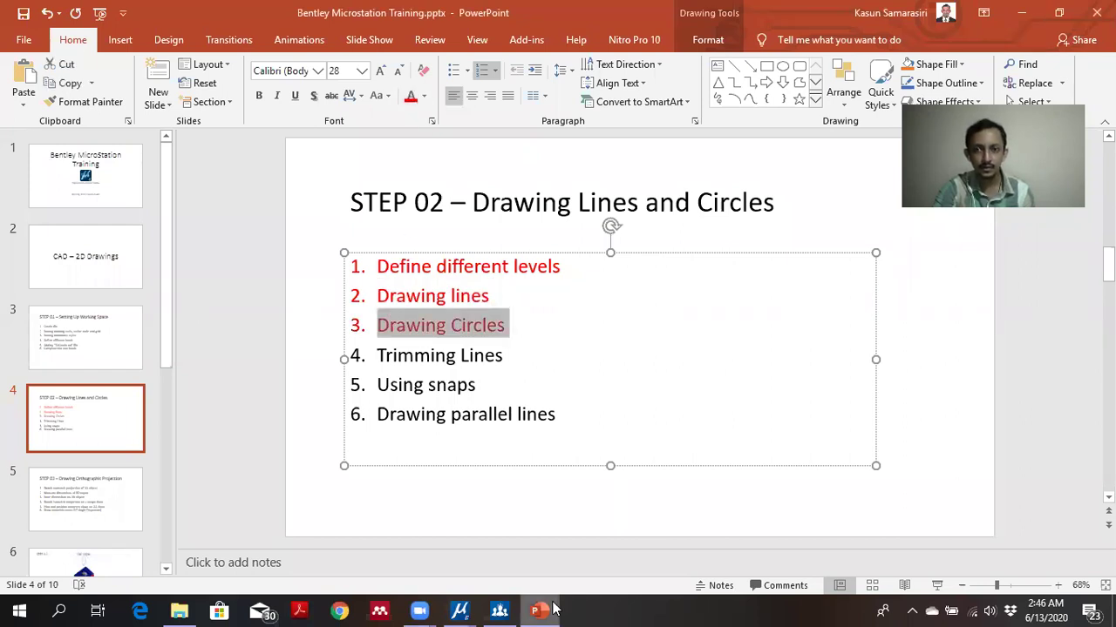
{"action": "left_click", "coordinate": [542, 610]}
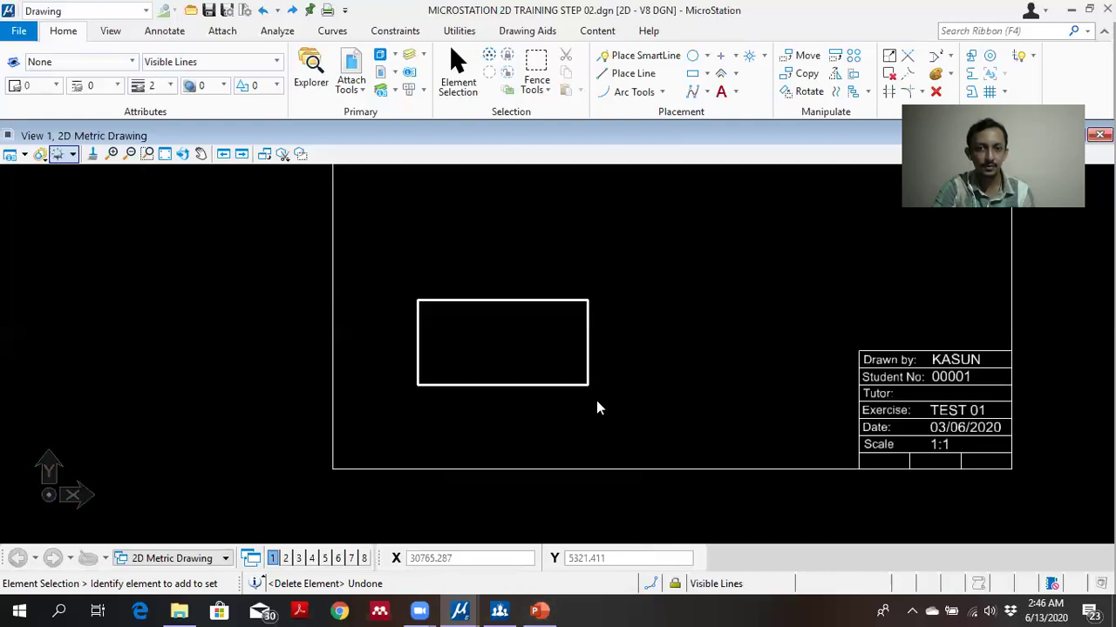
Start the Place Circle command and choose Center as its placement method.
{"action": "scroll", "coordinate": [596, 409], "scroll_direction": "down", "scroll_amount": 2}
{"action": "mouse_move", "coordinate": [630, 299]}
{"action": "middle_mouse_down"}
{"action": "mouse_move", "coordinate": [613, 349]}
{"action": "mouse_move", "coordinate": [630, 269]}
{"action": "middle_mouse_up"}
{"action": "scroll", "coordinate": [615, 357], "scroll_direction": "up", "scroll_amount": 2}
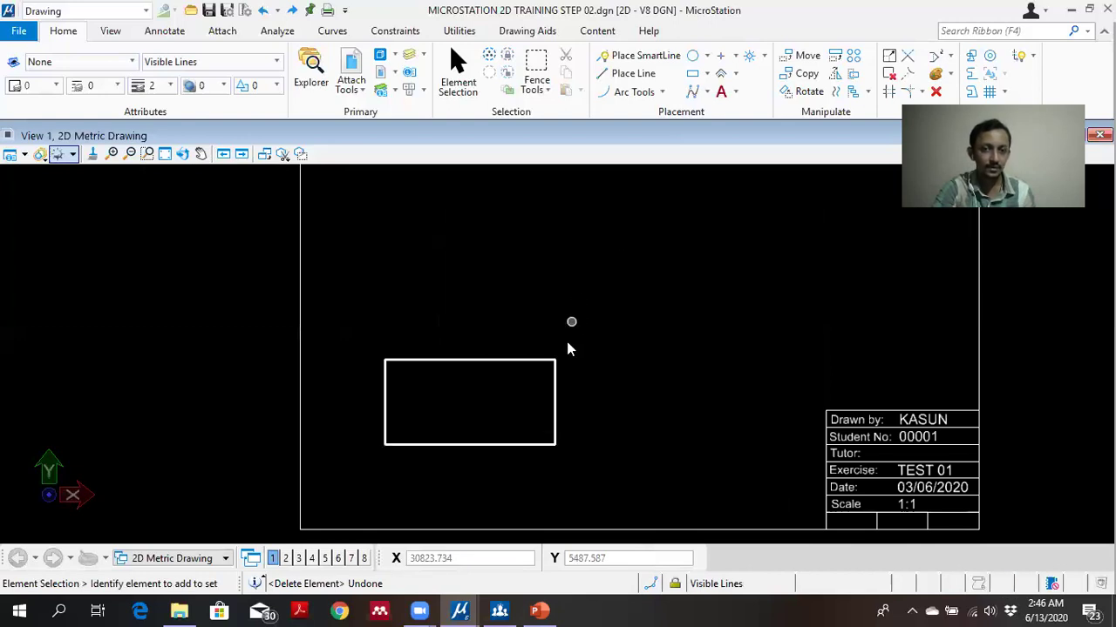
{"action": "middle_click_drag", "start_coordinate": [617, 354], "coordinate": [655, 316]}
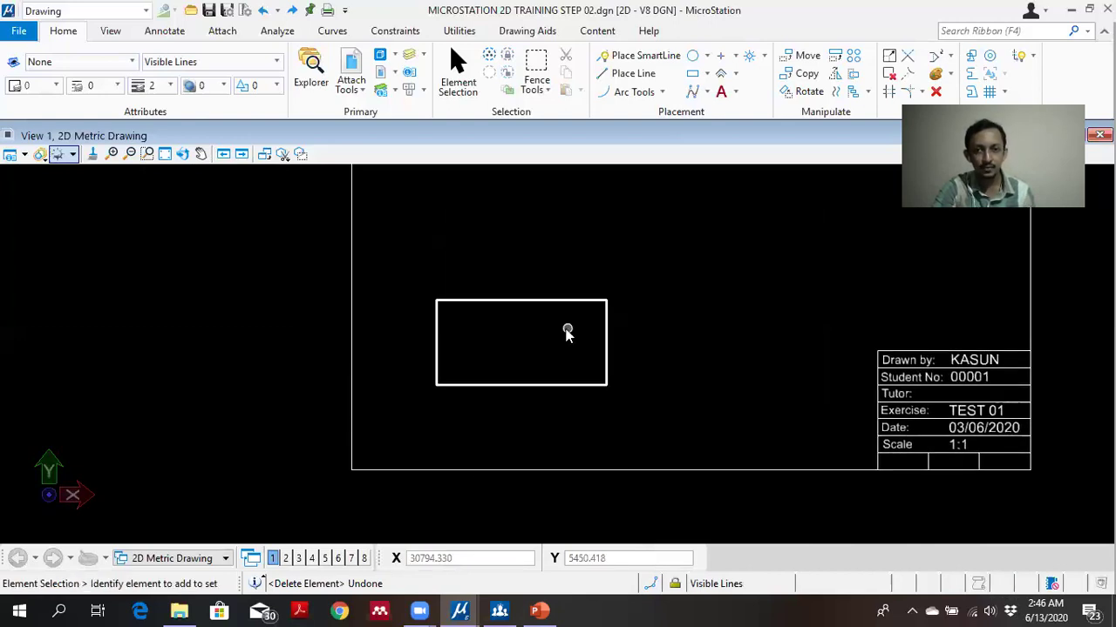
{"action": "scroll", "coordinate": [566, 332], "scroll_direction": "up", "scroll_amount": 2}
{"action": "scroll", "coordinate": [587, 317], "scroll_direction": "down", "scroll_amount": 2}
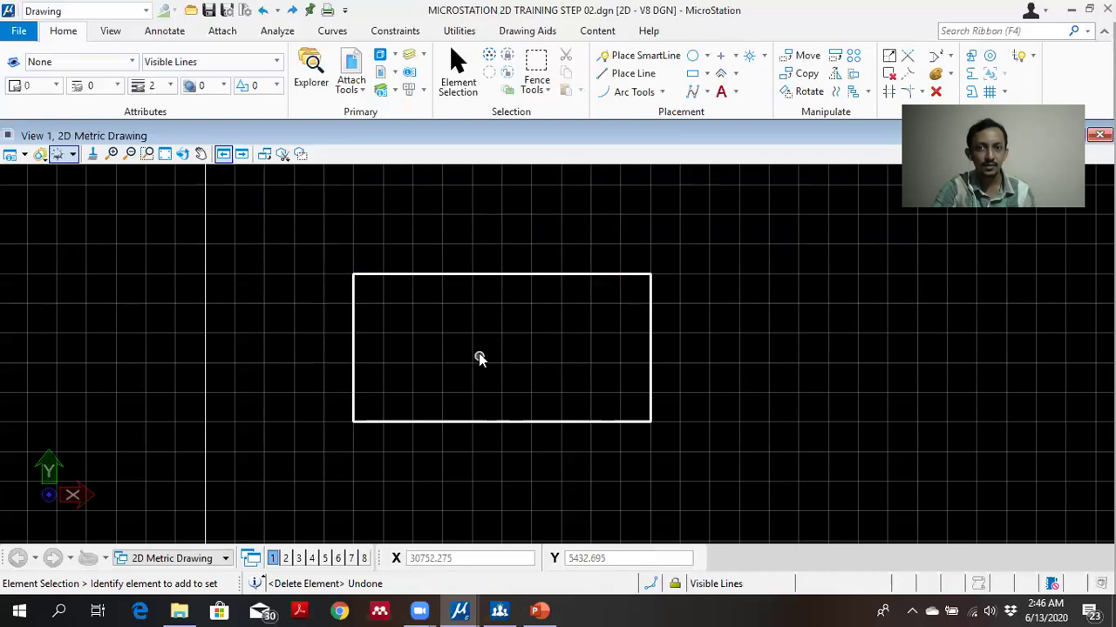
{"action": "left_click", "coordinate": [706, 56]}
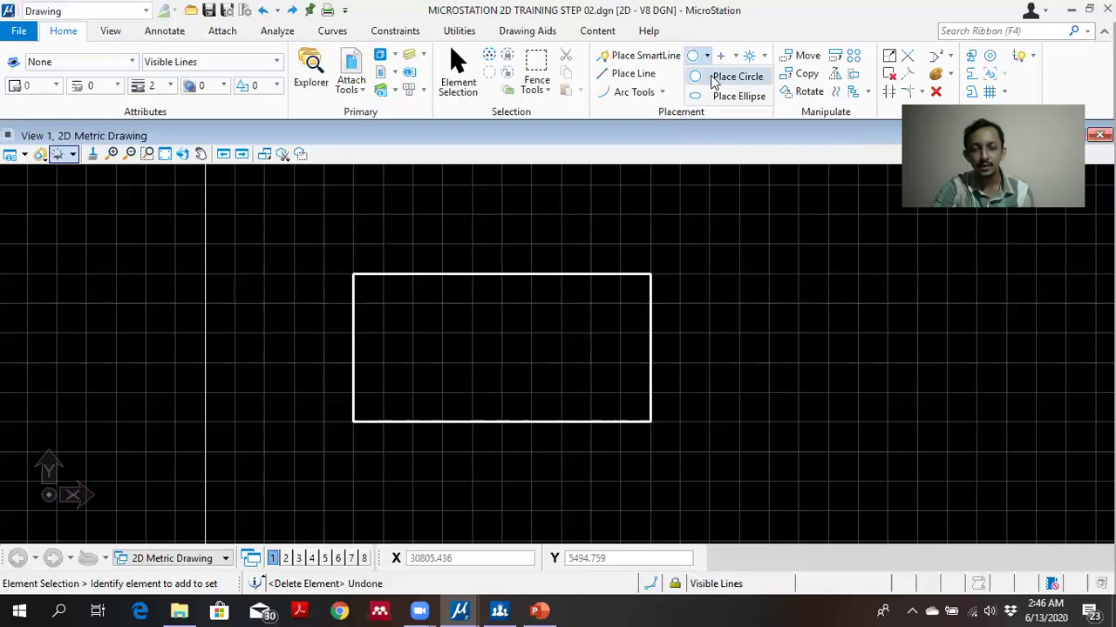
{"action": "left_click", "coordinate": [723, 78]}
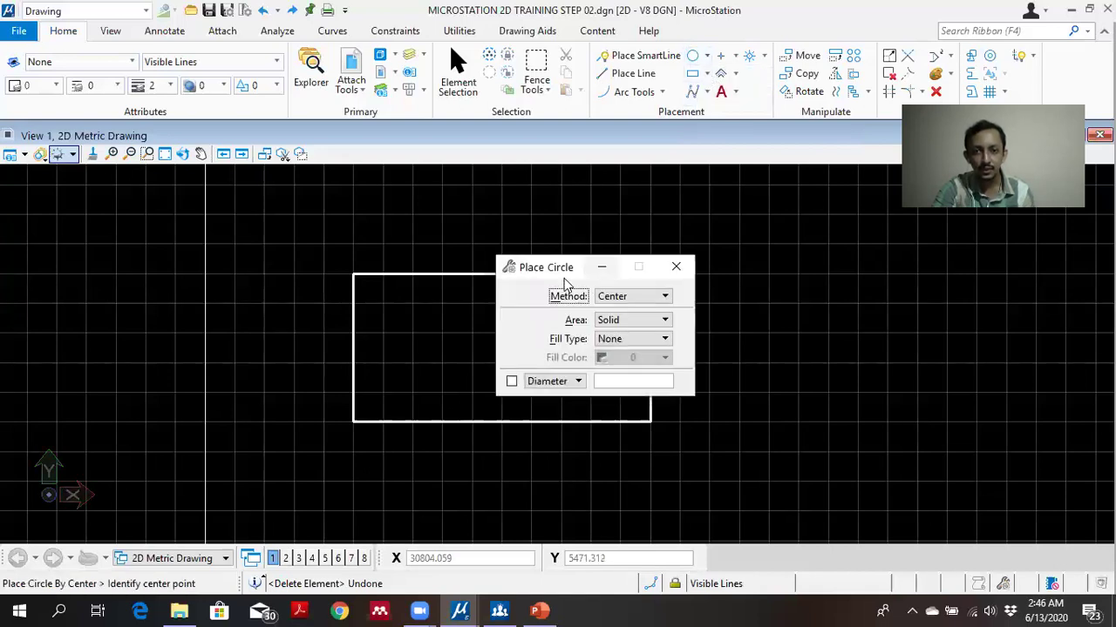
{"action": "left_click_drag", "start_coordinate": [599, 270], "coordinate": [671, 257]}
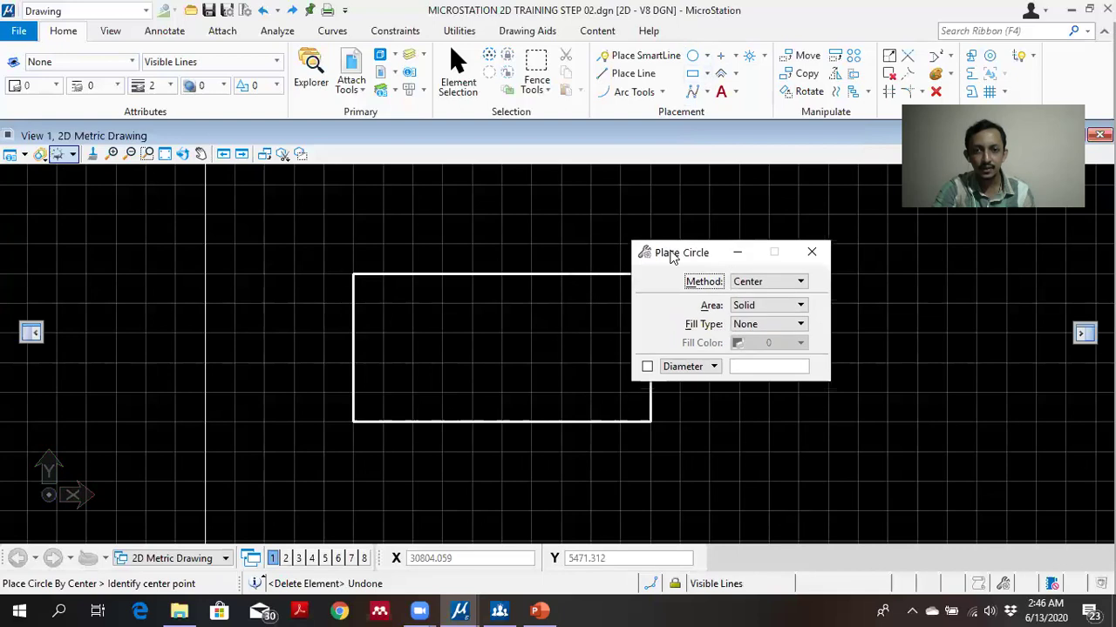
{"action": "left_click", "coordinate": [759, 281]}
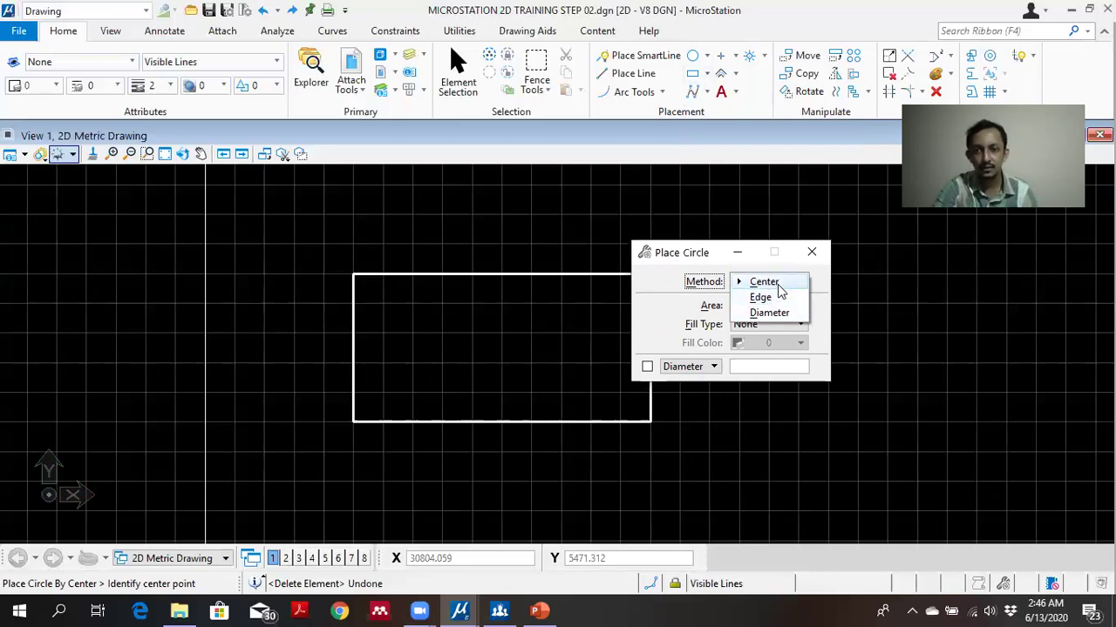
{"action": "left_click", "coordinate": [777, 284]}
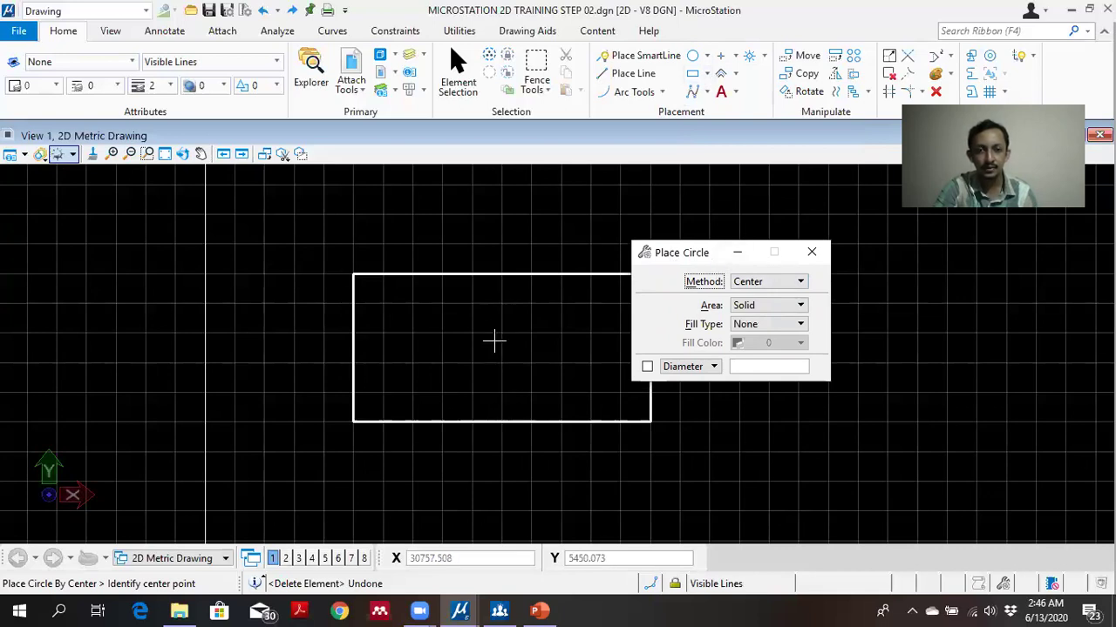
Keep the circle's area Solid and fill type None, and move the settings window clear of the rectangle.
{"action": "left_click", "coordinate": [766, 306]}
{"action": "left_click", "coordinate": [771, 310]}
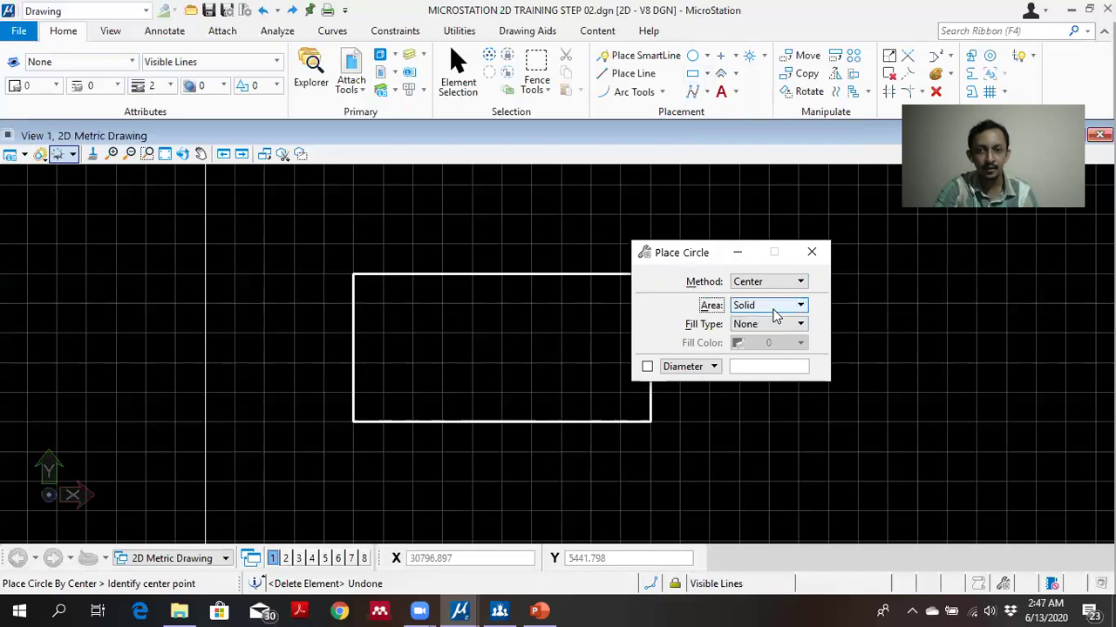
{"action": "left_click", "coordinate": [779, 323]}
{"action": "left_click", "coordinate": [779, 324]}
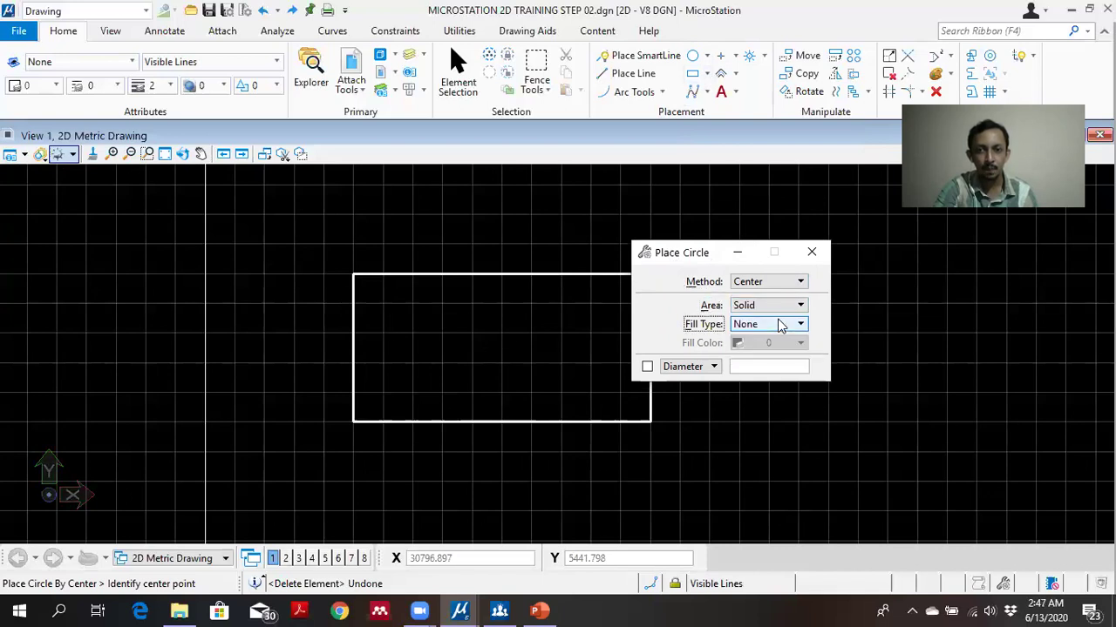
{"action": "left_click_drag", "start_coordinate": [712, 253], "coordinate": [814, 258]}
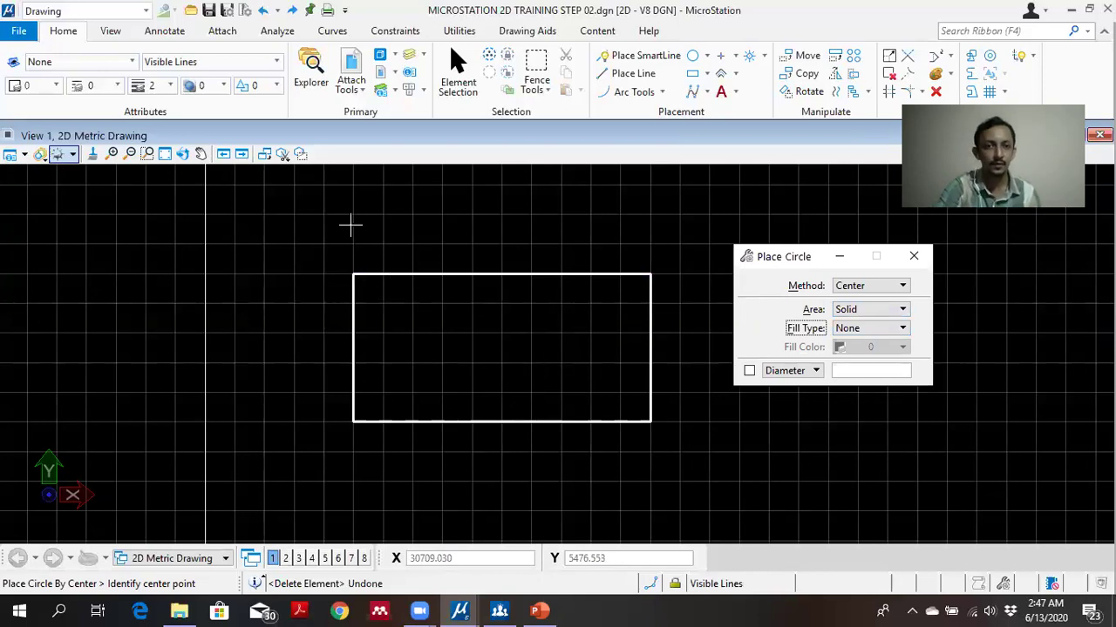
Draw a vertical line on the Visible Lines level joining the midpoints of the rectangle's upper and lower edges.
{"action": "left_click", "coordinate": [201, 65]}
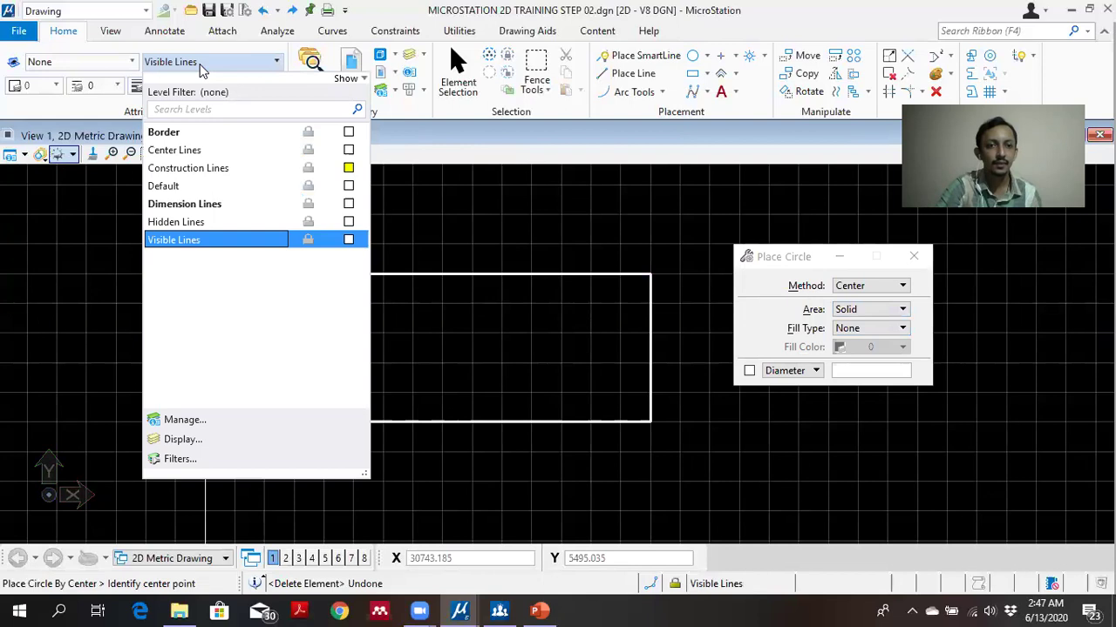
{"action": "left_click", "coordinate": [201, 66]}
{"action": "left_click", "coordinate": [628, 74]}
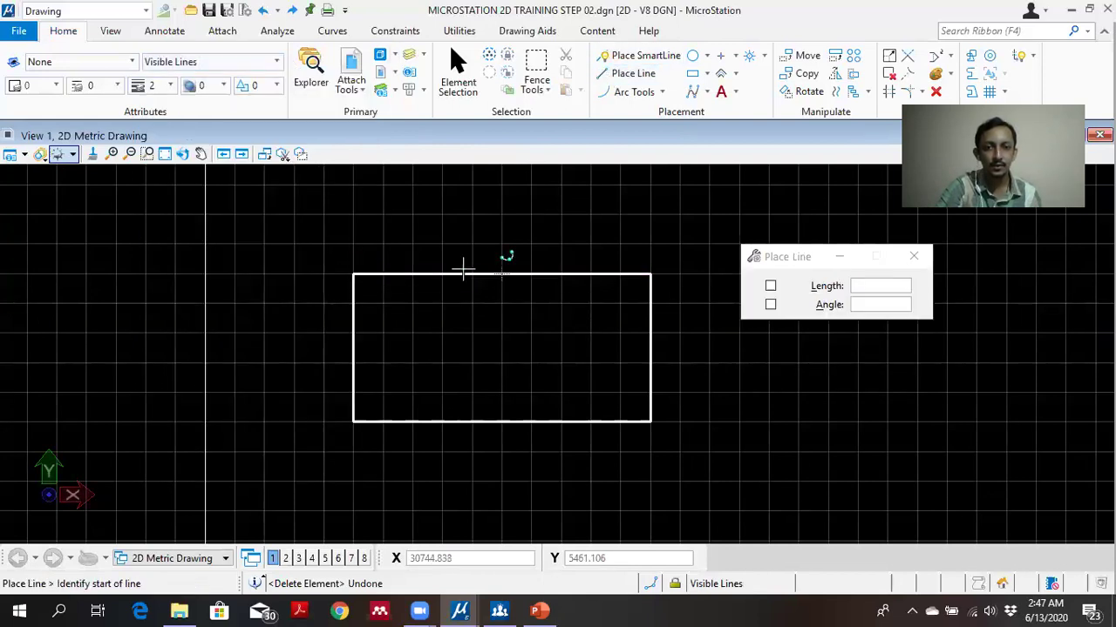
{"action": "left_click", "coordinate": [504, 272]}
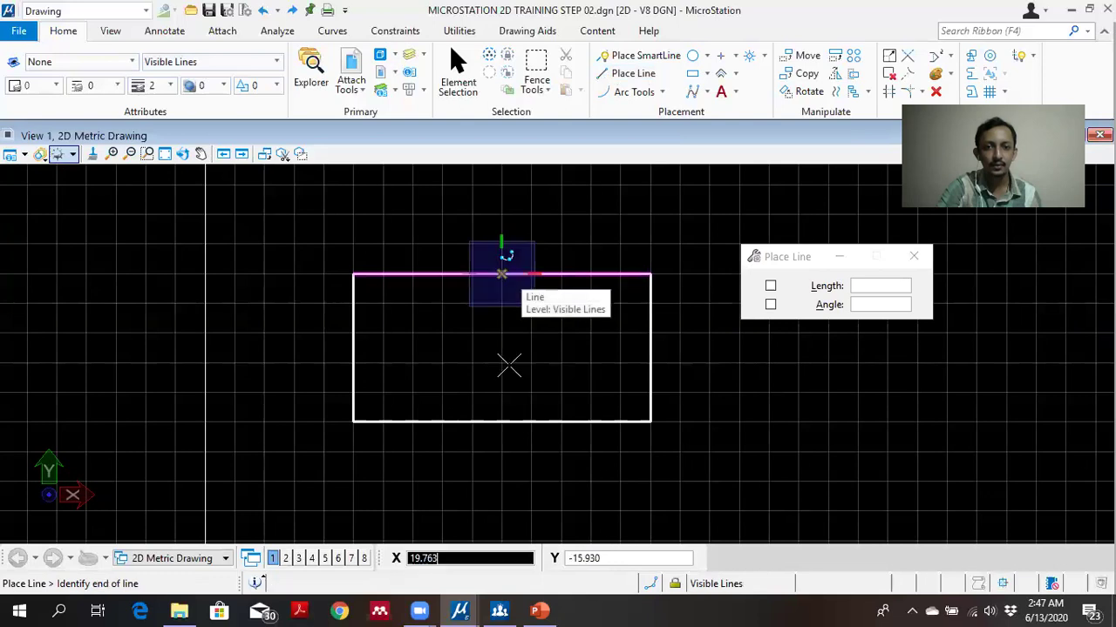
{"action": "left_click", "coordinate": [502, 421]}
{"action": "right_click", "coordinate": [565, 351]}
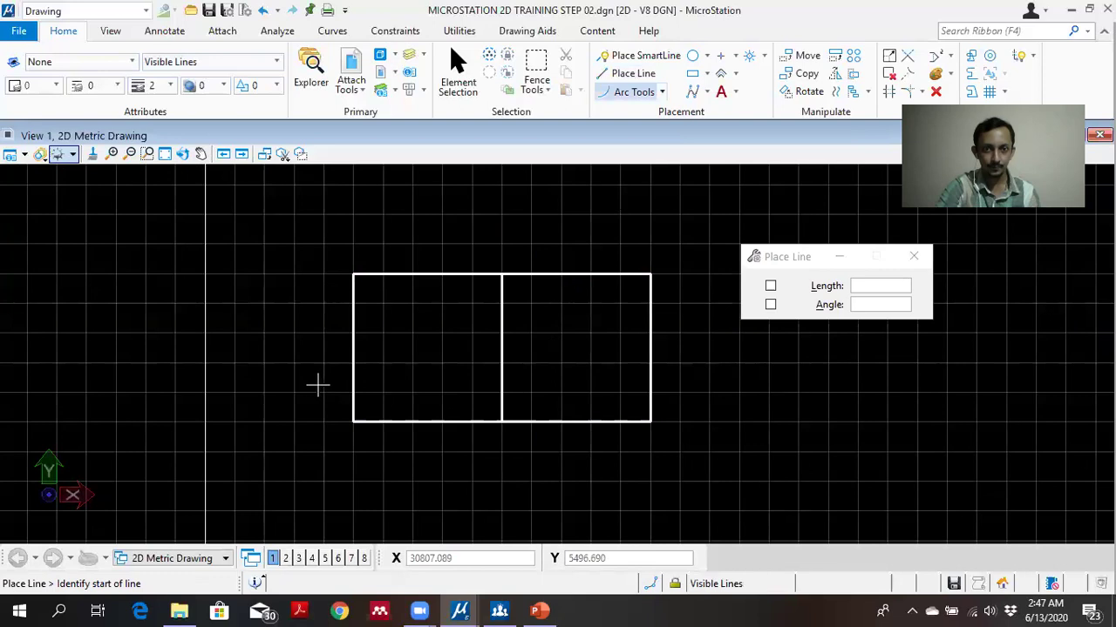
Draw a horizontal line on the Visible Lines level joining the midpoints of the rectangle's two short sides.
{"action": "left_click", "coordinate": [354, 347]}
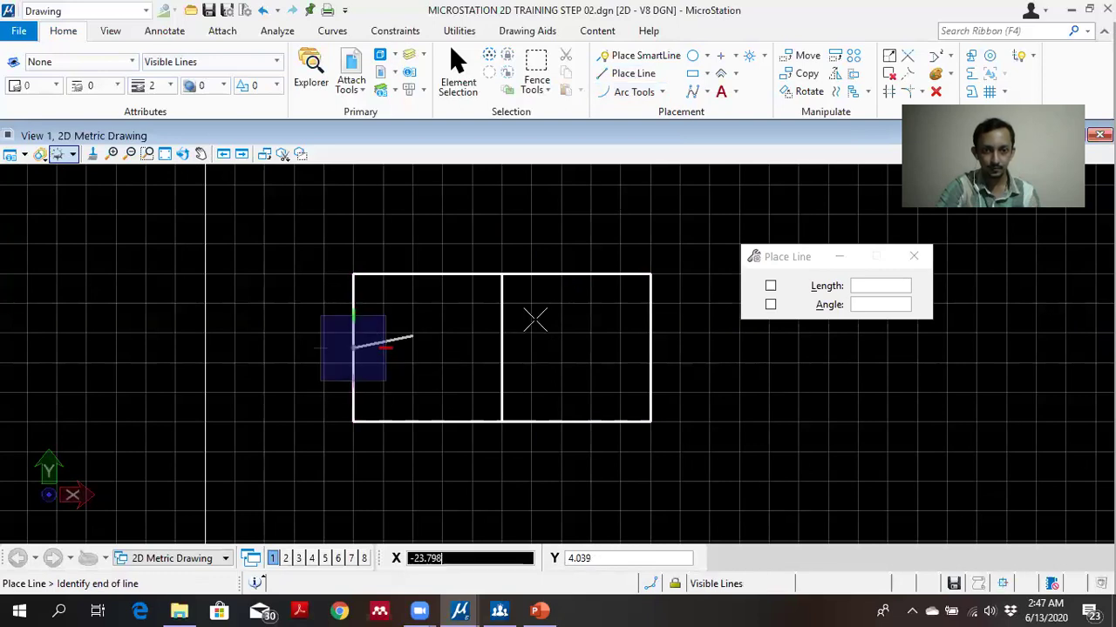
{"action": "left_click", "coordinate": [650, 347]}
{"action": "right_click", "coordinate": [602, 333]}
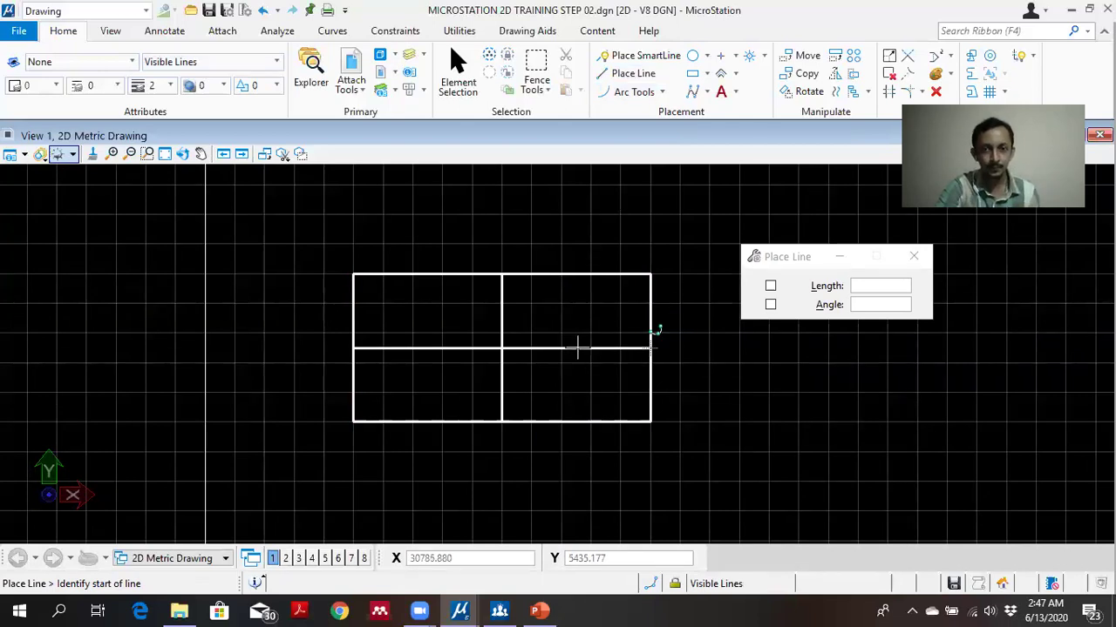
Delete the horizontal and vertical lines that cross inside the rectangle.
{"action": "left_click", "coordinate": [457, 87]}
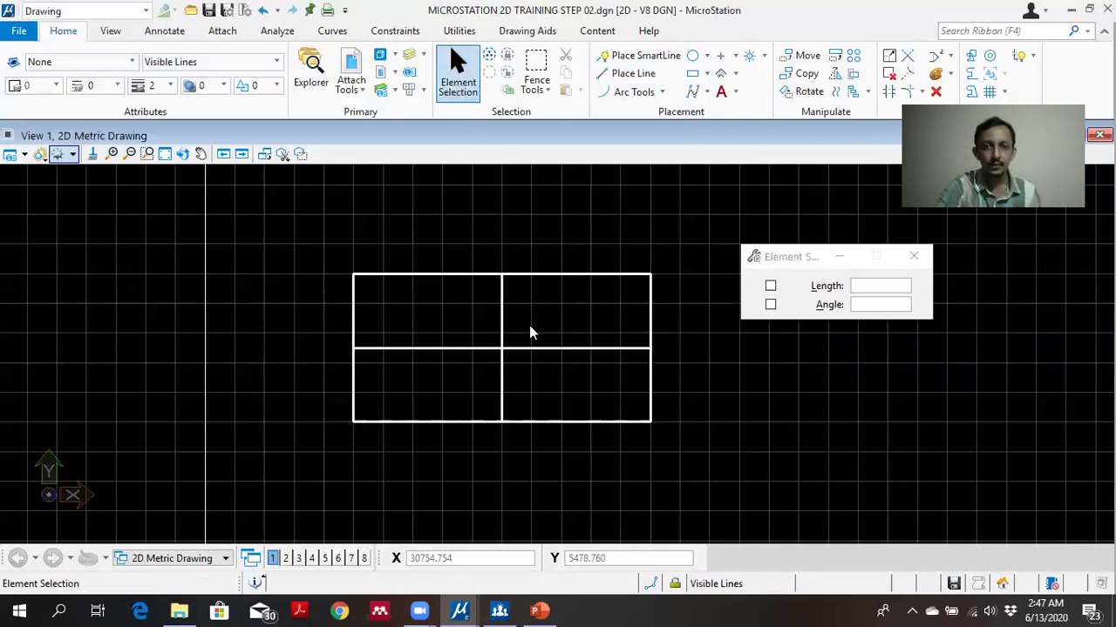
{"action": "left_click", "coordinate": [541, 351]}
{"action": "key", "text": "Delete"}
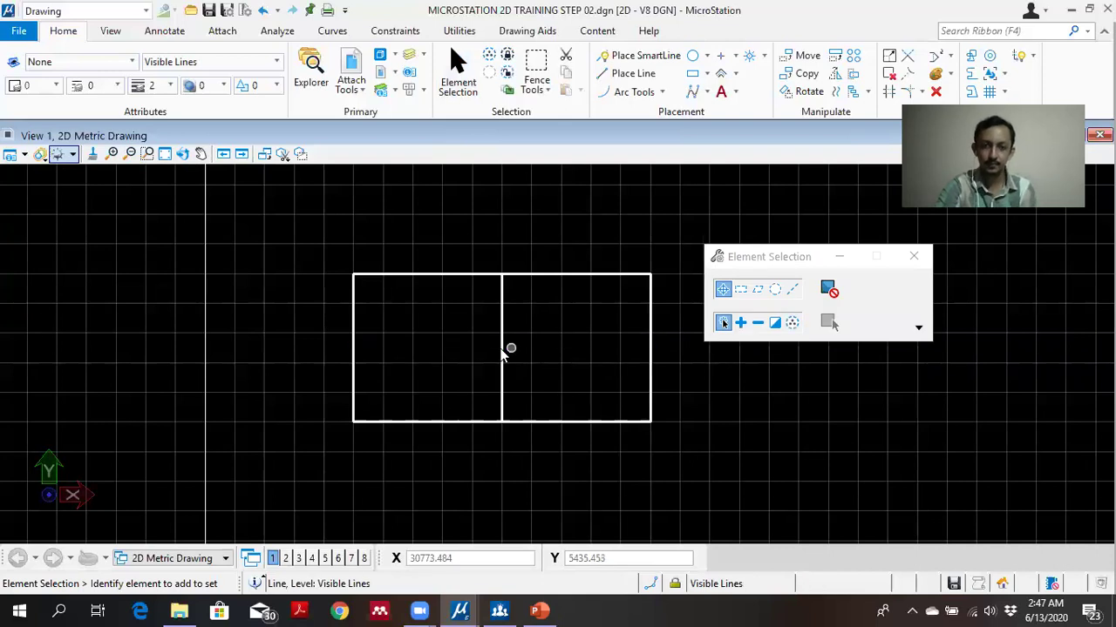
{"action": "left_click", "coordinate": [502, 344]}
{"action": "key", "text": "Delete"}
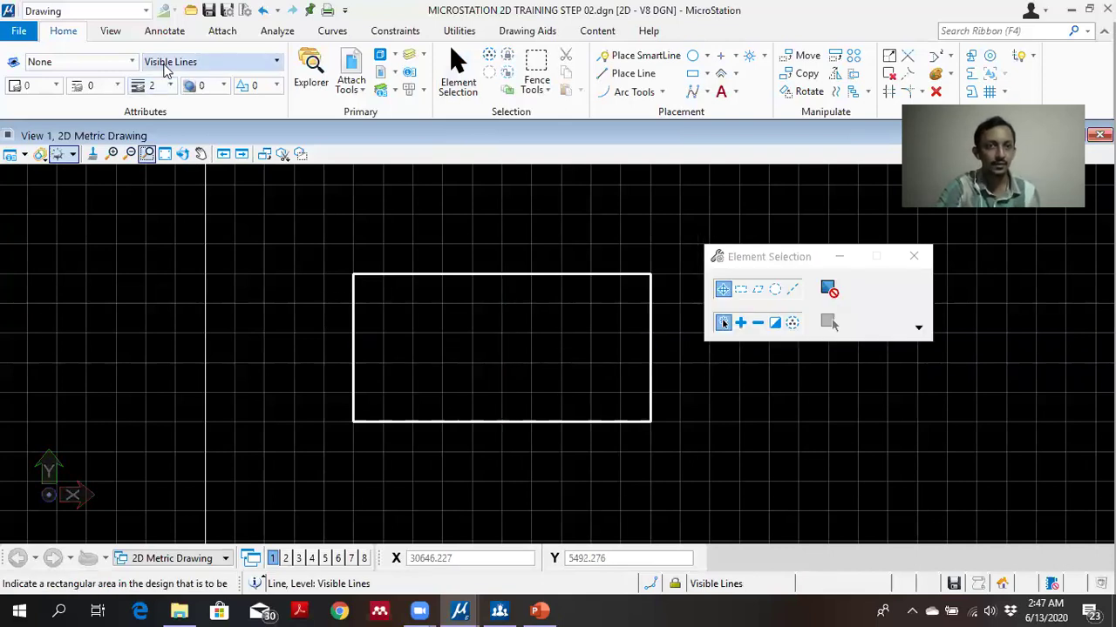
Make Center Lines the active level and draw a vertical line between the midpoints of the rectangle's long edges.
{"action": "left_click", "coordinate": [164, 65]}
{"action": "left_click", "coordinate": [201, 151]}
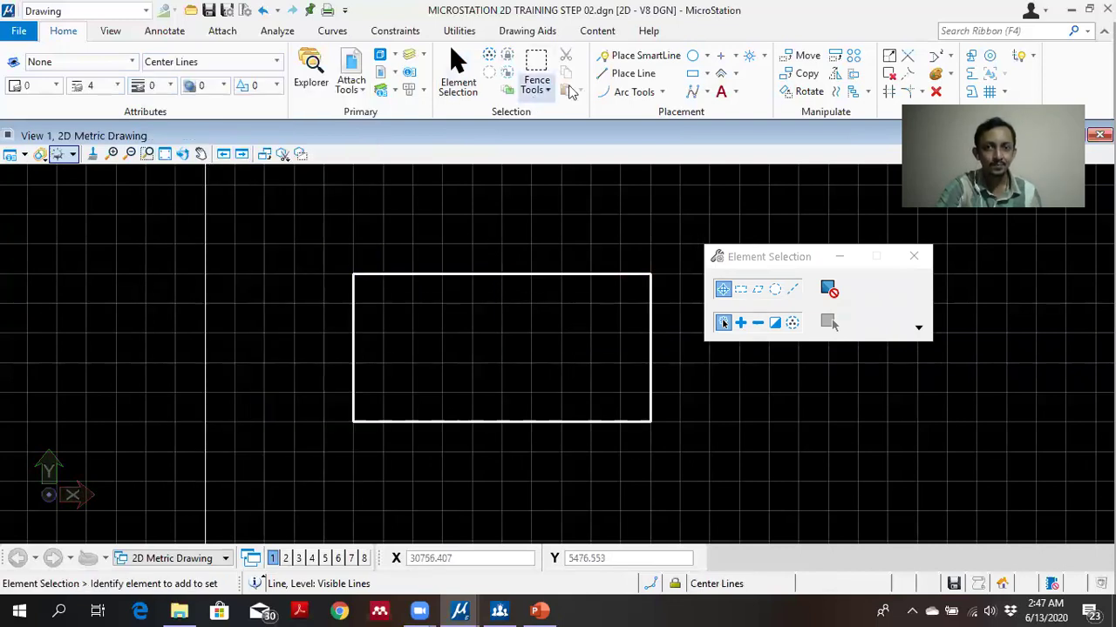
{"action": "left_click", "coordinate": [624, 74]}
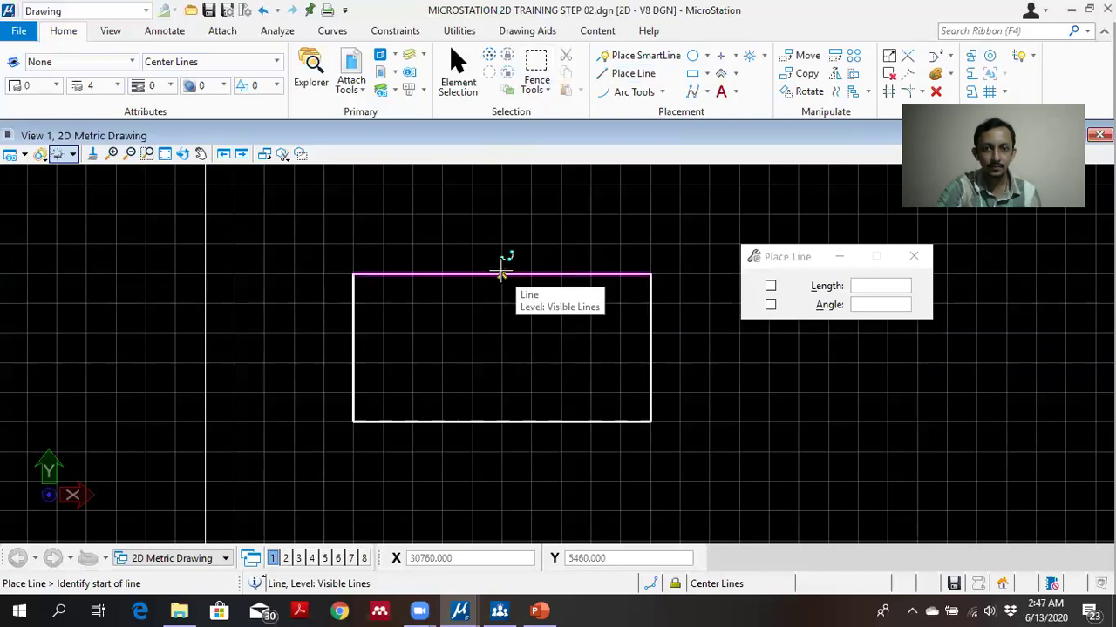
{"action": "left_click", "coordinate": [501, 274]}
{"action": "left_click", "coordinate": [502, 422]}
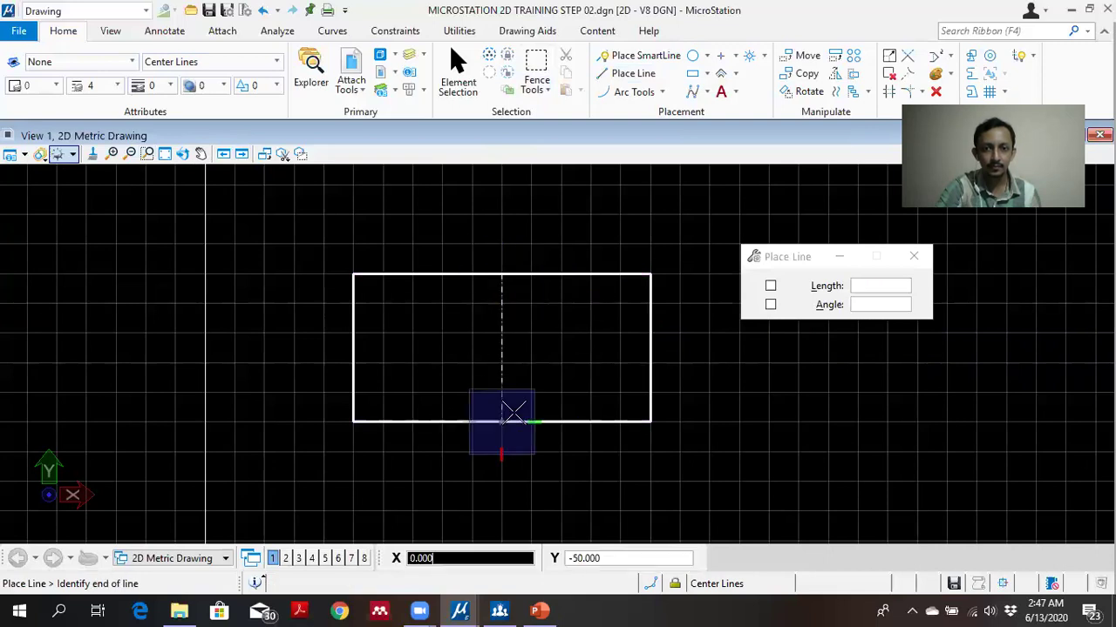
{"action": "right_click", "coordinate": [575, 356]}
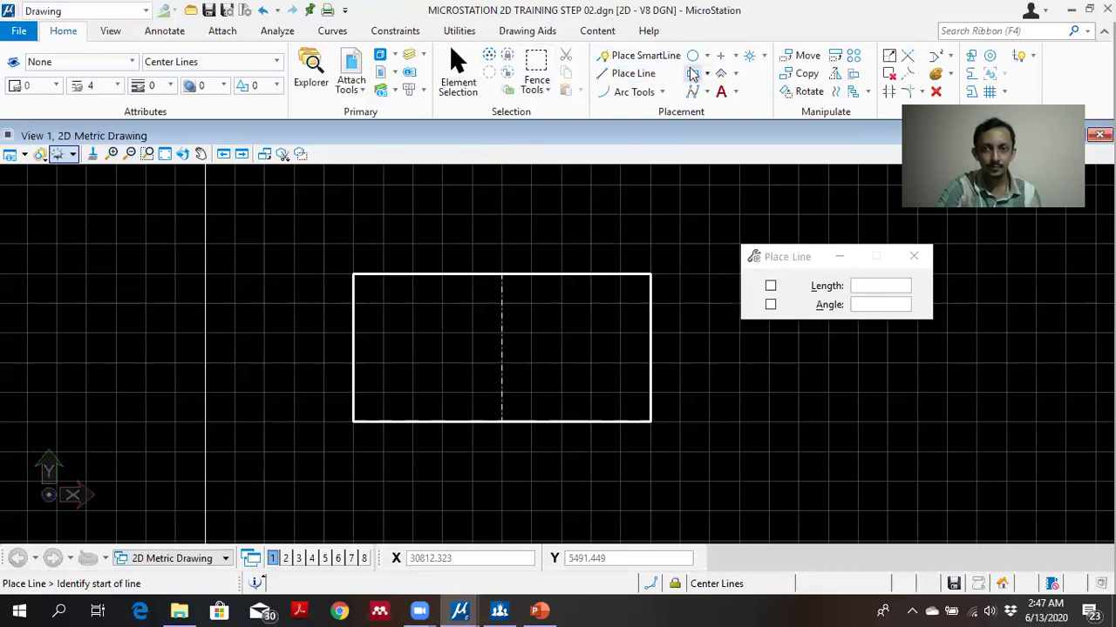
Draw a horizontal centre line between the midpoints of the rectangle's two short sides.
{"action": "left_click", "coordinate": [355, 344]}
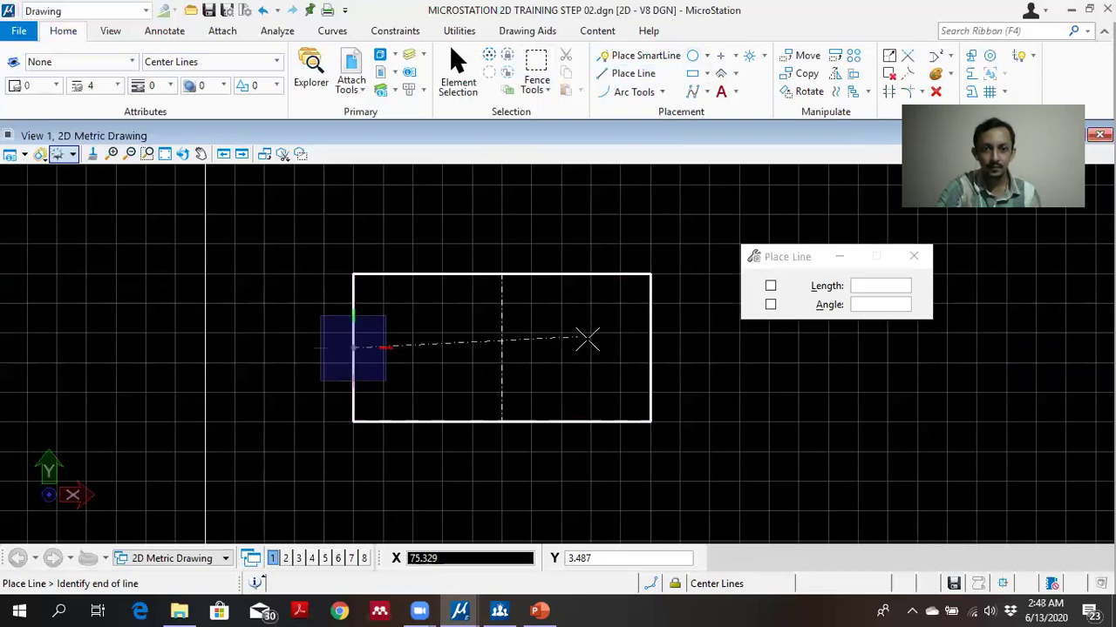
{"action": "left_click", "coordinate": [650, 348]}
{"action": "right_click", "coordinate": [710, 386]}
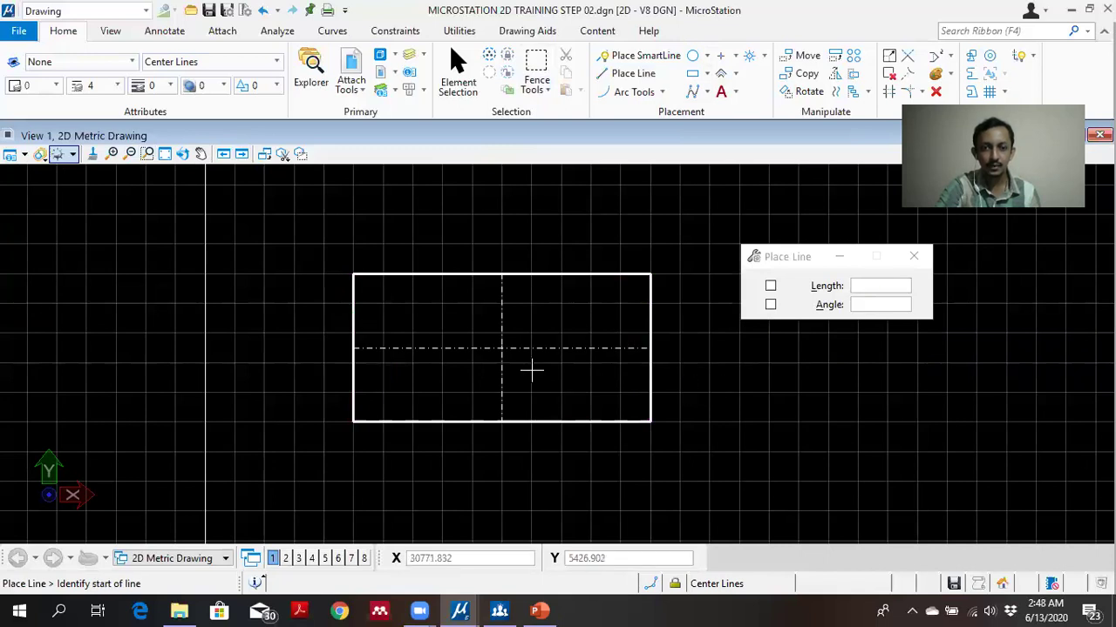
Start a circle by center at the crossing of the rectangle's centre lines, fixing its diameter at 25 and switching the size to Radius.
{"action": "scroll", "coordinate": [531, 370], "scroll_direction": "up", "scroll_amount": 4}
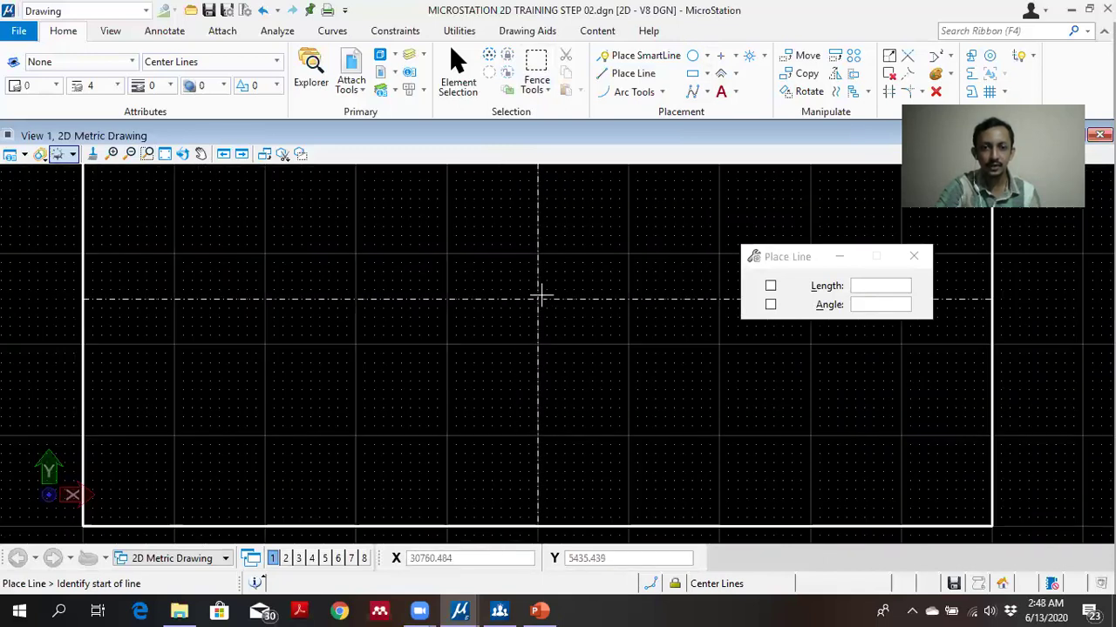
{"action": "scroll", "coordinate": [541, 296], "scroll_direction": "down", "scroll_amount": 2}
{"action": "middle_click_drag", "start_coordinate": [576, 259], "coordinate": [550, 310]}
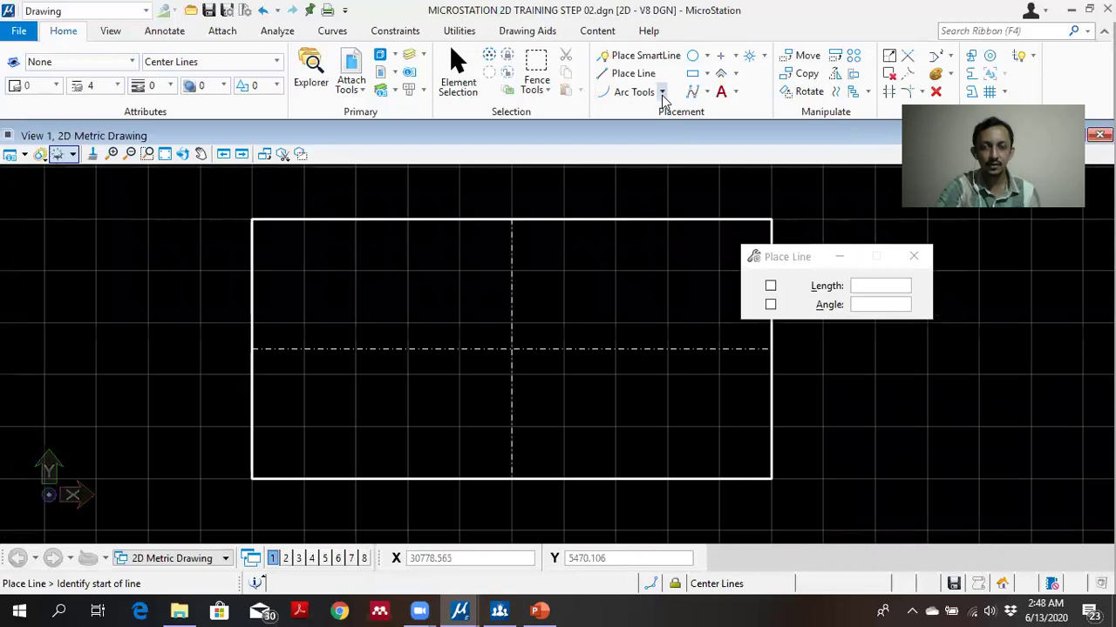
{"action": "left_click", "coordinate": [693, 56]}
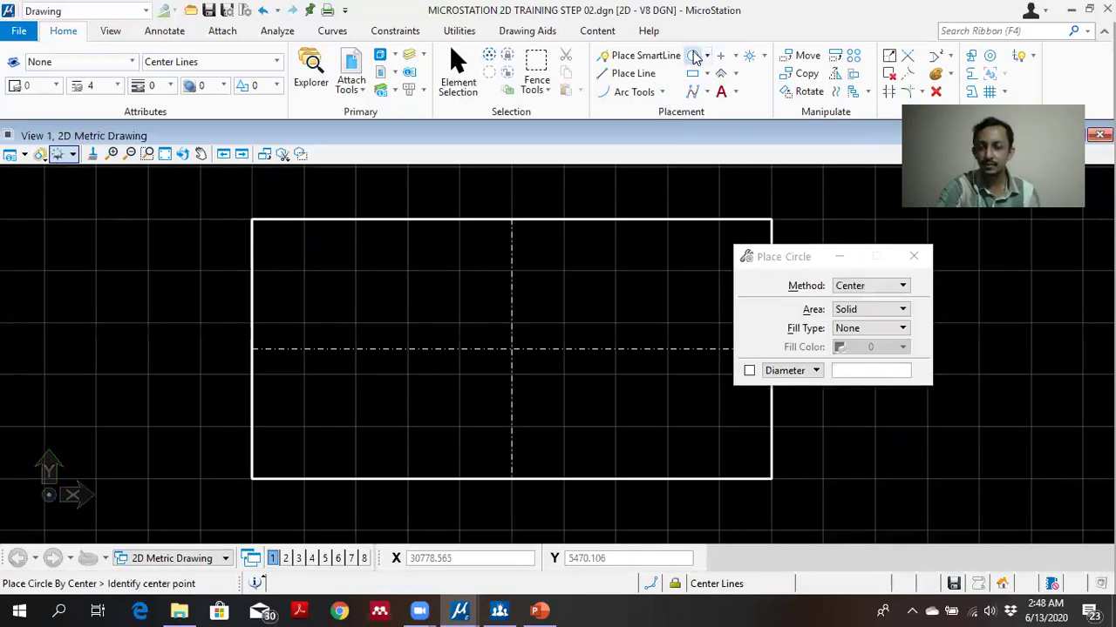
{"action": "left_click", "coordinate": [512, 349]}
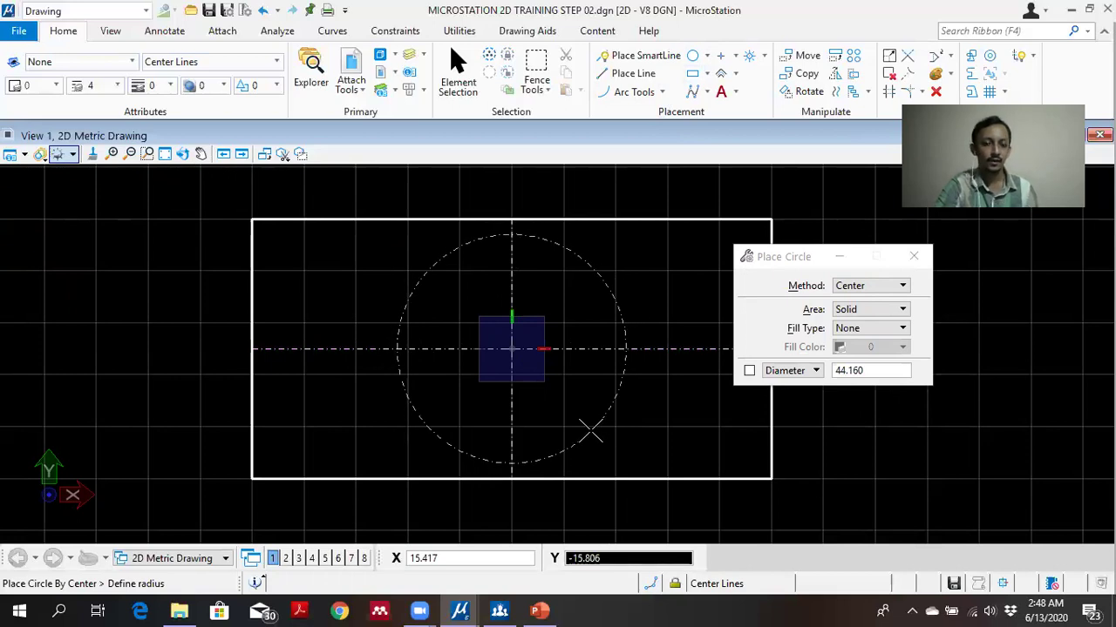
{"action": "type", "text": "2"}
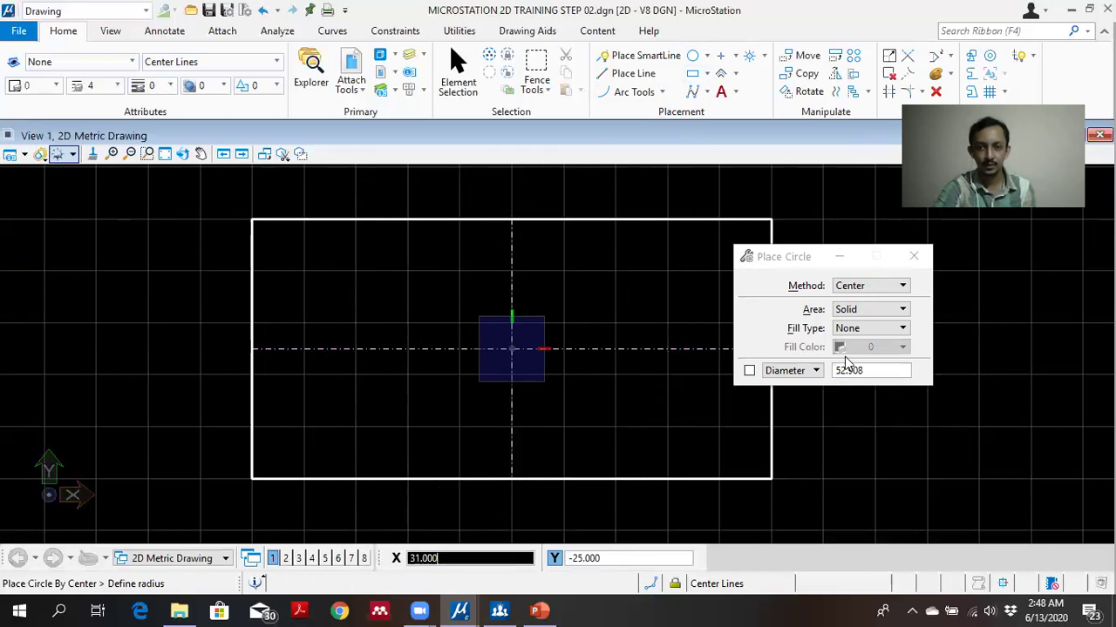
{"action": "left_click", "coordinate": [869, 373]}
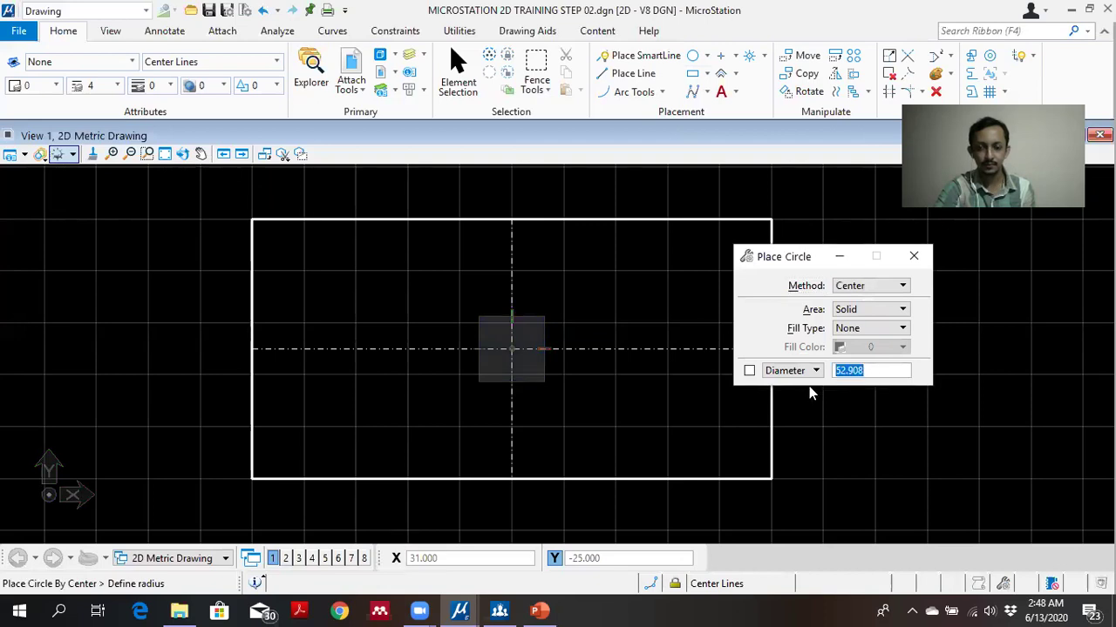
{"action": "type", "text": "2"}
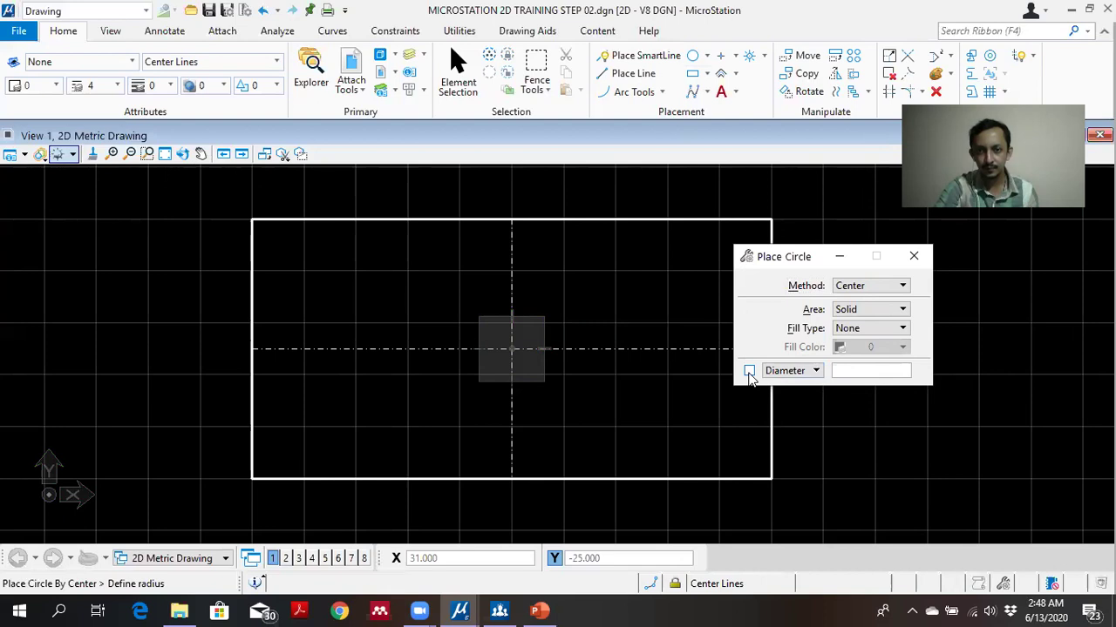
{"action": "left_click_drag", "start_coordinate": [831, 373], "coordinate": [820, 368]}
{"action": "type", "text": "25"}
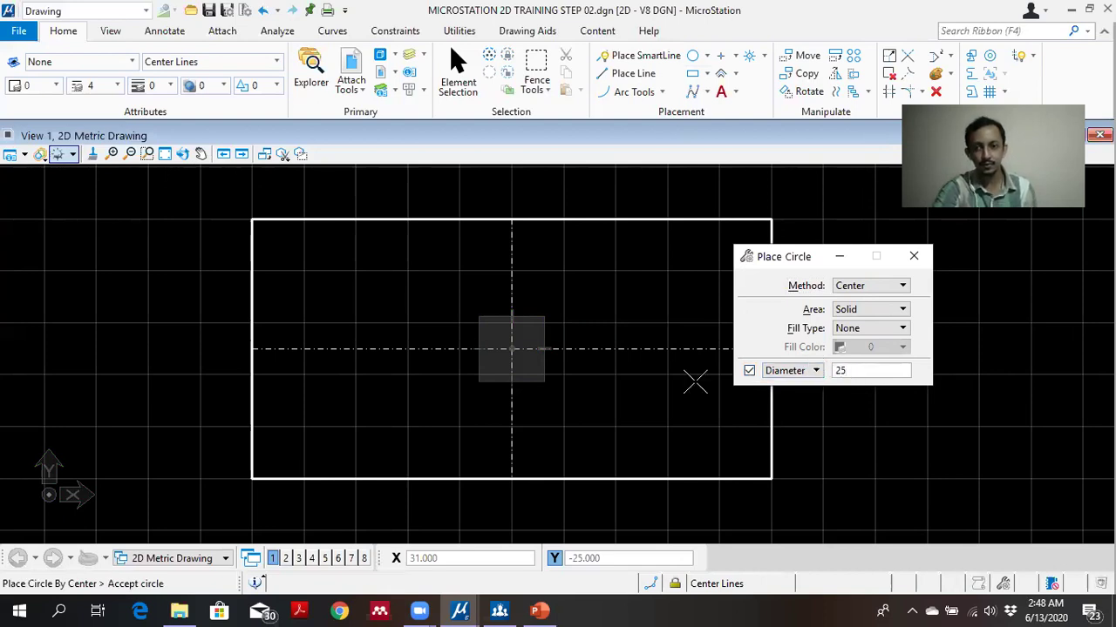
{"action": "key", "text": "Return"}
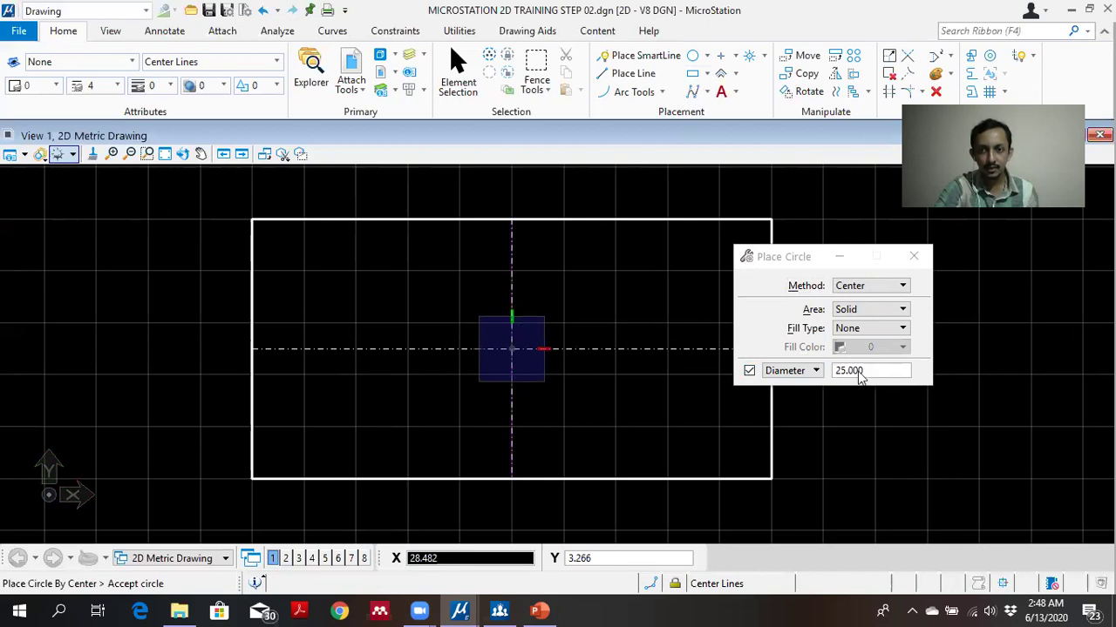
{"action": "left_click", "coordinate": [802, 371]}
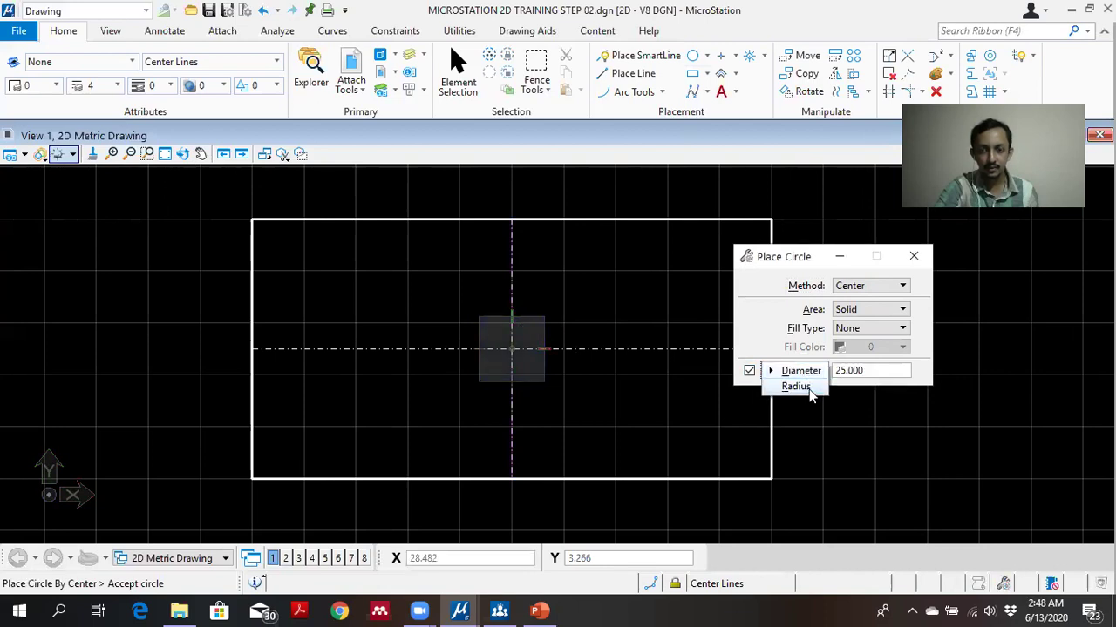
{"action": "left_click", "coordinate": [796, 387]}
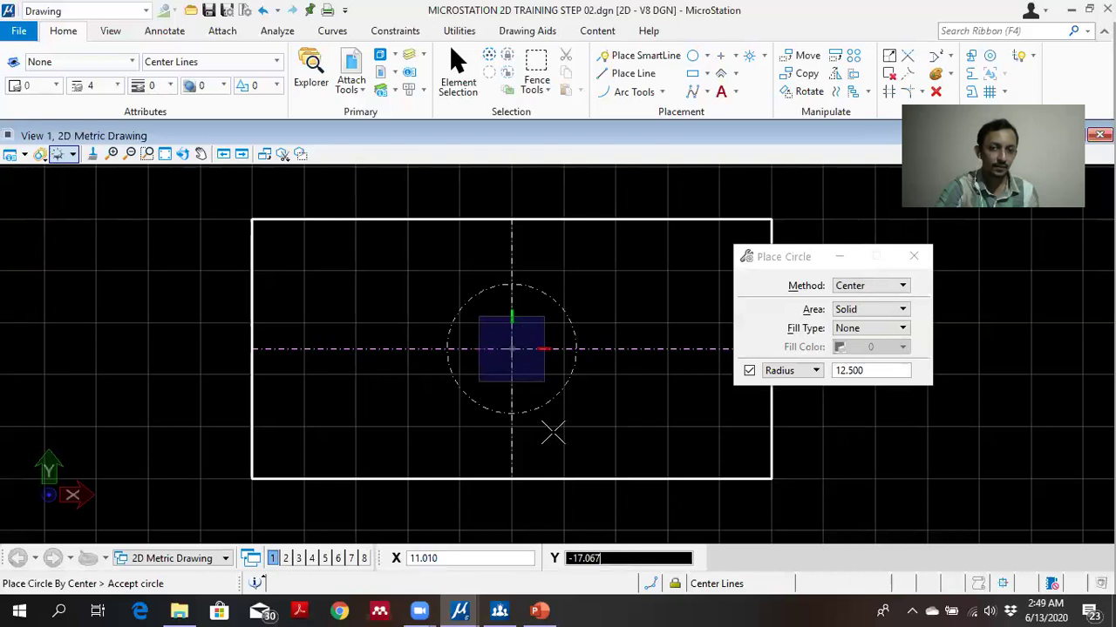
Place the 12.5 radius circle at the crossing of the centre lines on the Center Lines level.
{"action": "scroll", "coordinate": [553, 428], "scroll_direction": "down", "scroll_amount": 1}
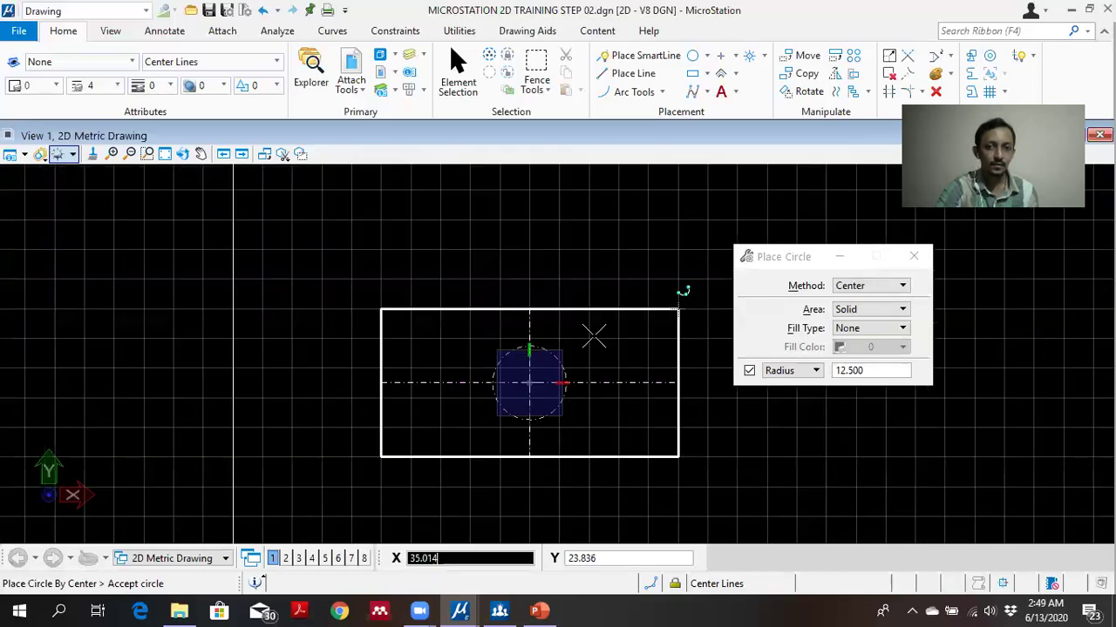
{"action": "scroll", "coordinate": [534, 381], "scroll_direction": "up", "scroll_amount": 2}
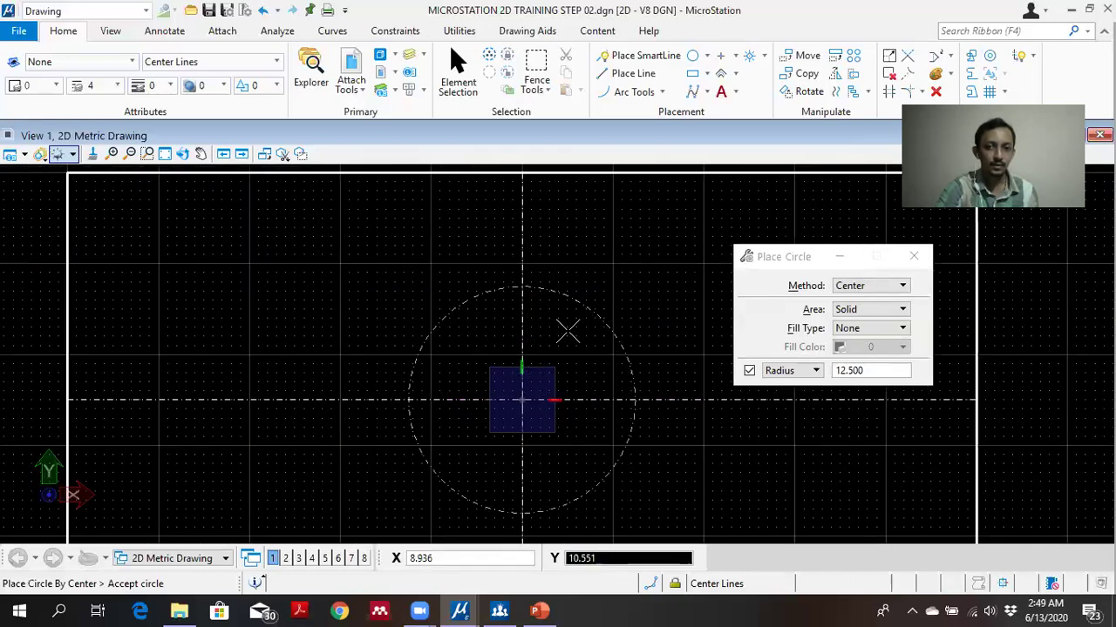
{"action": "scroll", "coordinate": [527, 397], "scroll_direction": "down", "scroll_amount": 2}
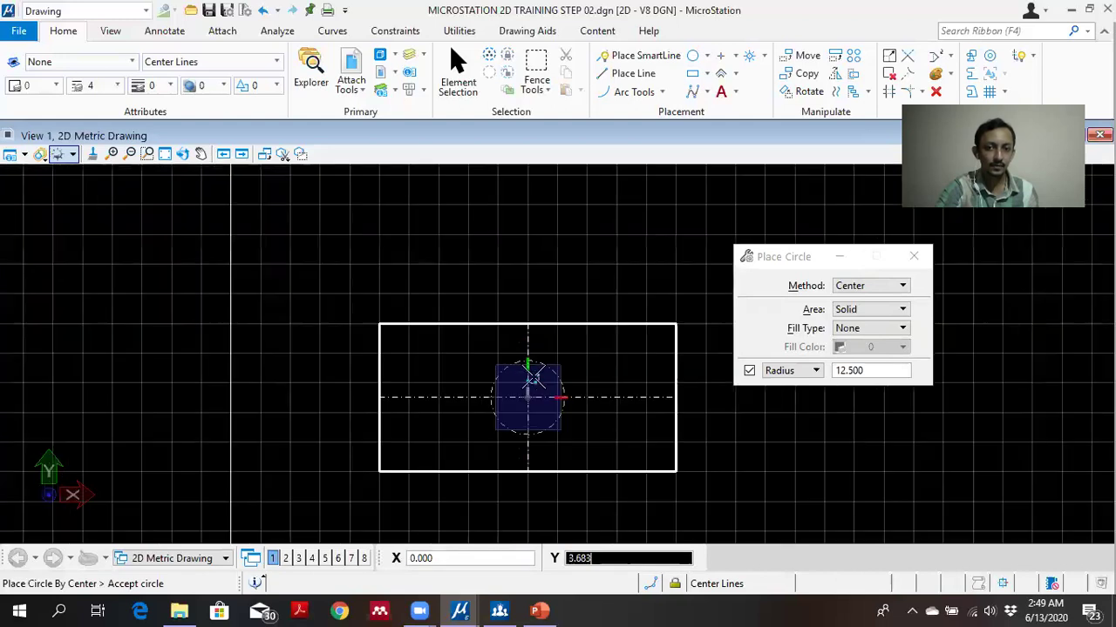
{"action": "scroll", "coordinate": [537, 382], "scroll_direction": "up", "scroll_amount": 2}
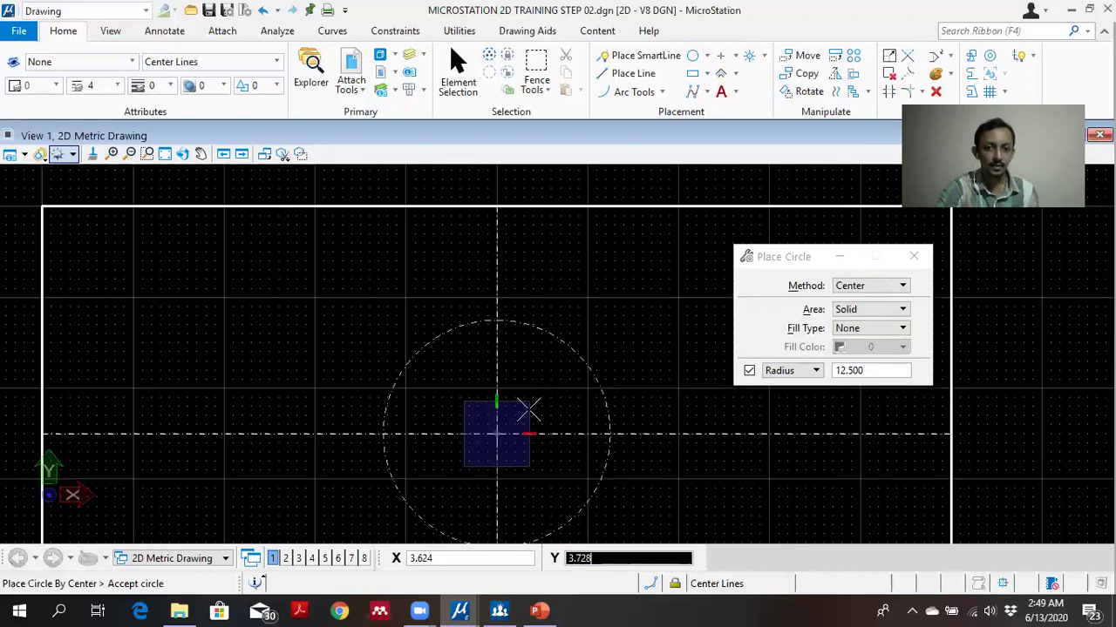
{"action": "middle_click_drag", "start_coordinate": [527, 405], "coordinate": [553, 320]}
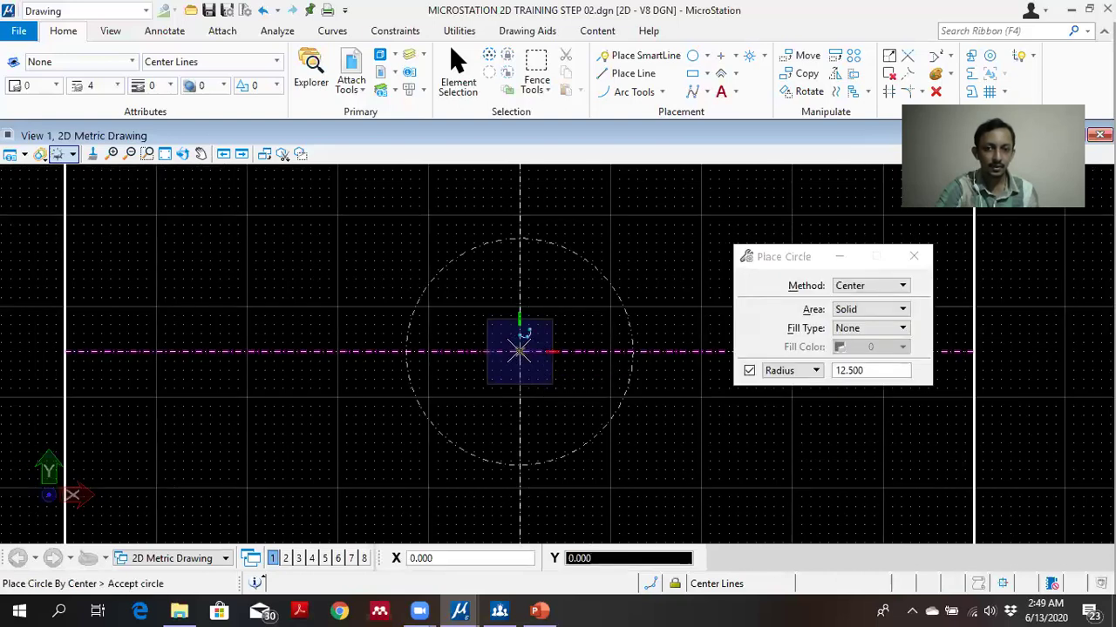
{"action": "left_click", "coordinate": [518, 351]}
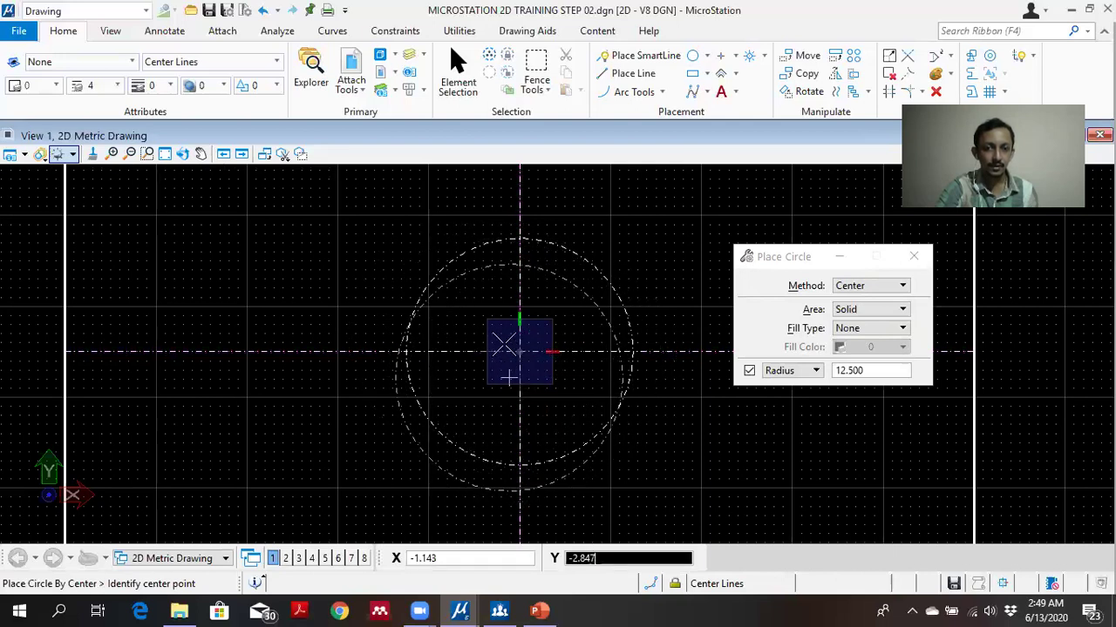
{"action": "scroll", "coordinate": [509, 376], "scroll_direction": "down", "scroll_amount": 3}
{"action": "scroll", "coordinate": [511, 360], "scroll_direction": "up", "scroll_amount": 3}
{"action": "scroll", "coordinate": [518, 350], "scroll_direction": "down", "scroll_amount": 2}
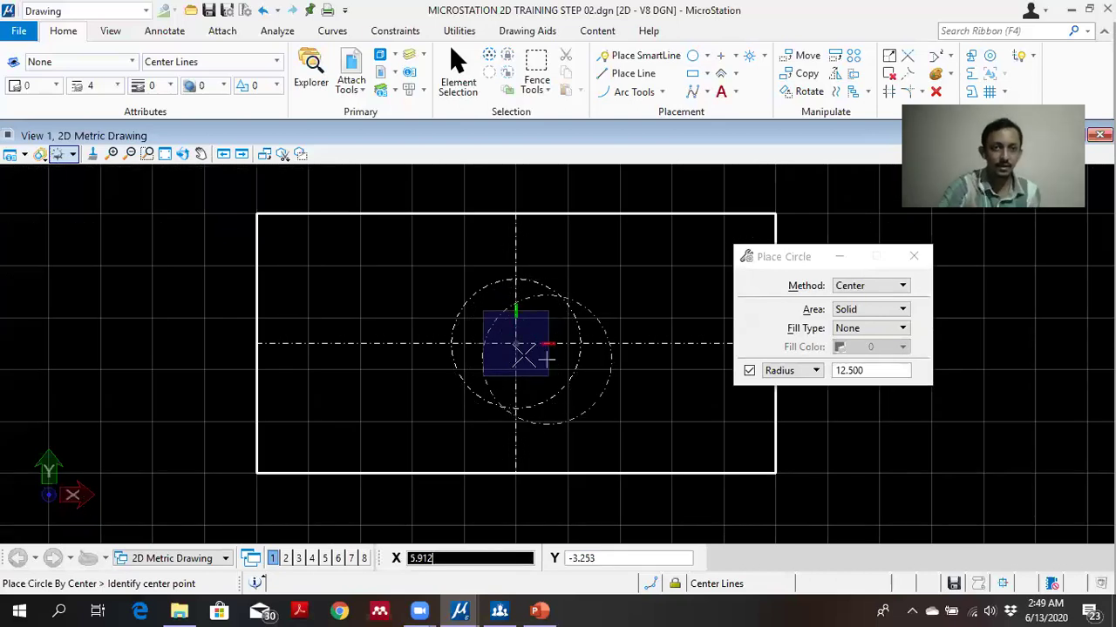
{"action": "left_click", "coordinate": [515, 344]}
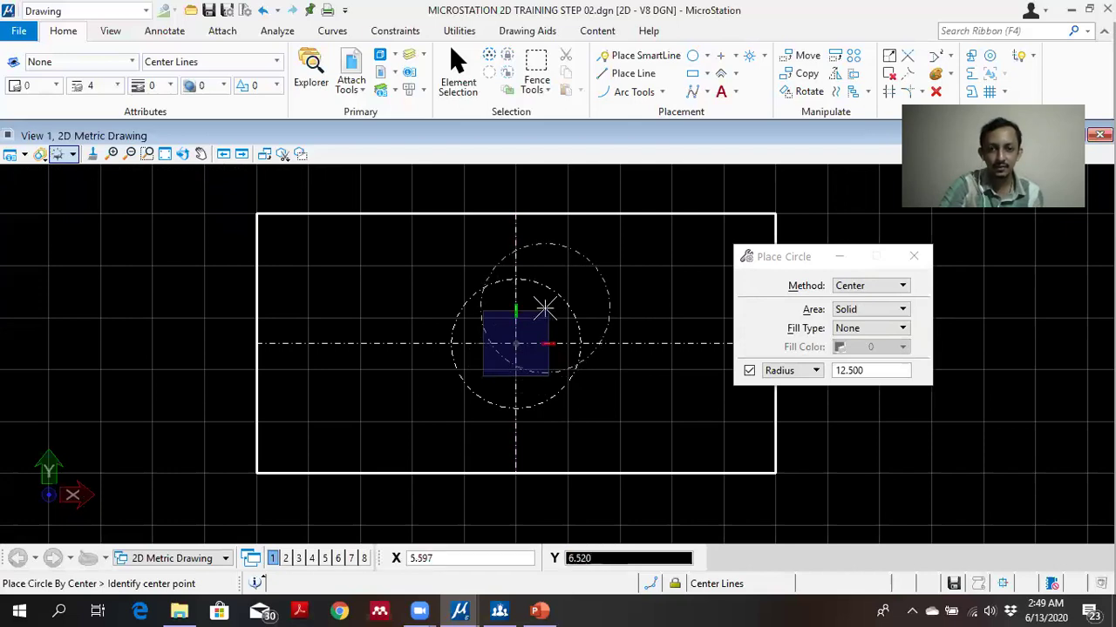
{"action": "key", "text": "Escape"}
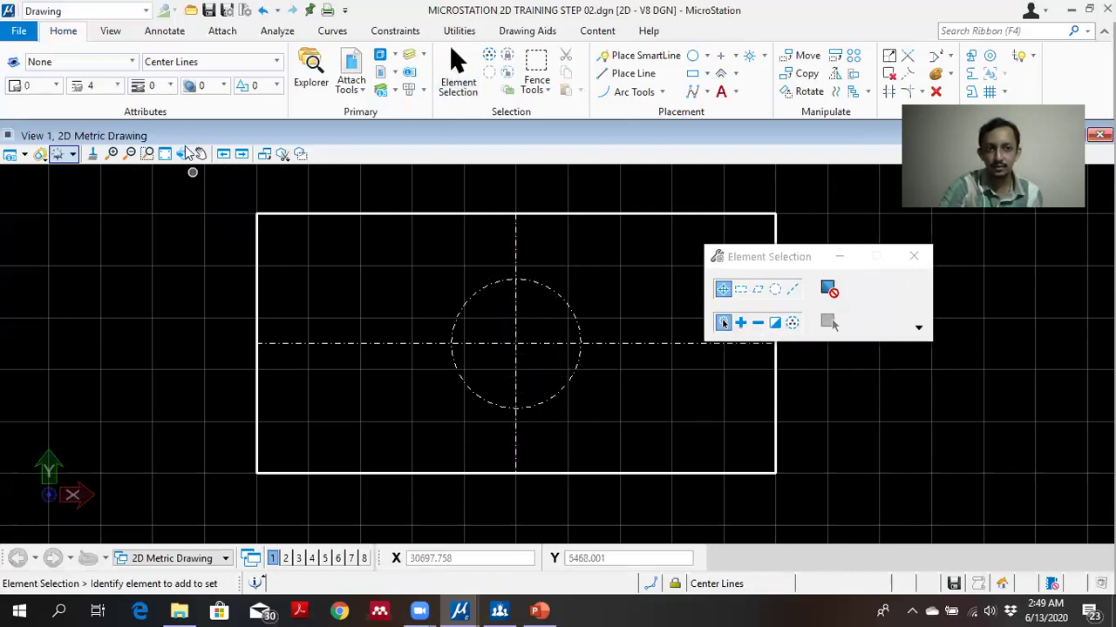
Delete the circle drawn on the Center Lines level.
{"action": "left_click", "coordinate": [546, 284]}
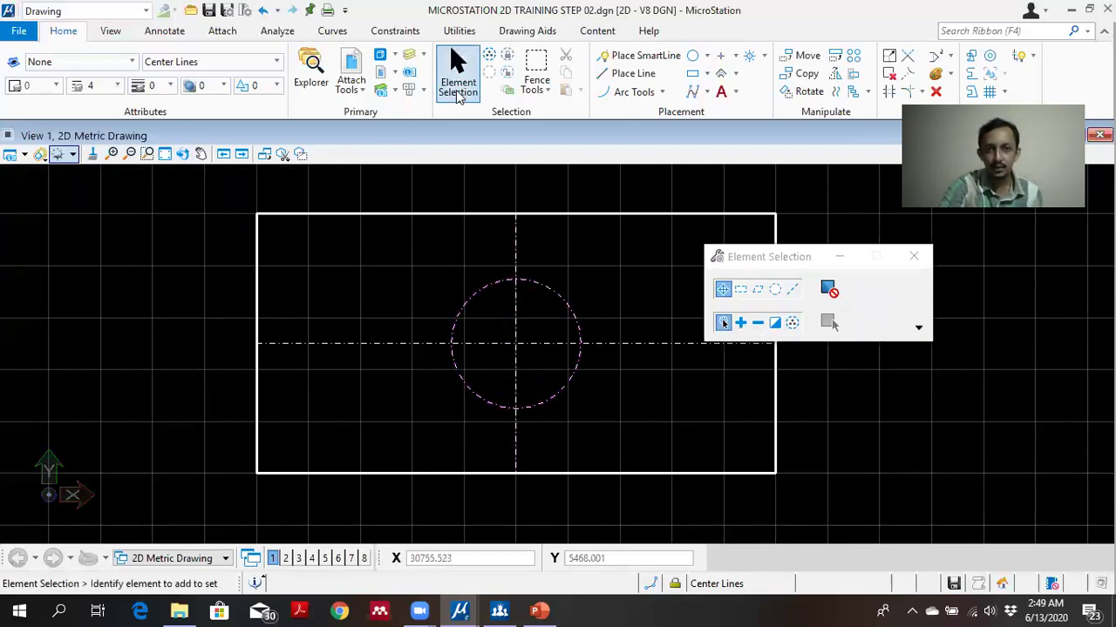
{"action": "left_click", "coordinate": [540, 285]}
{"action": "key", "text": "Delete"}
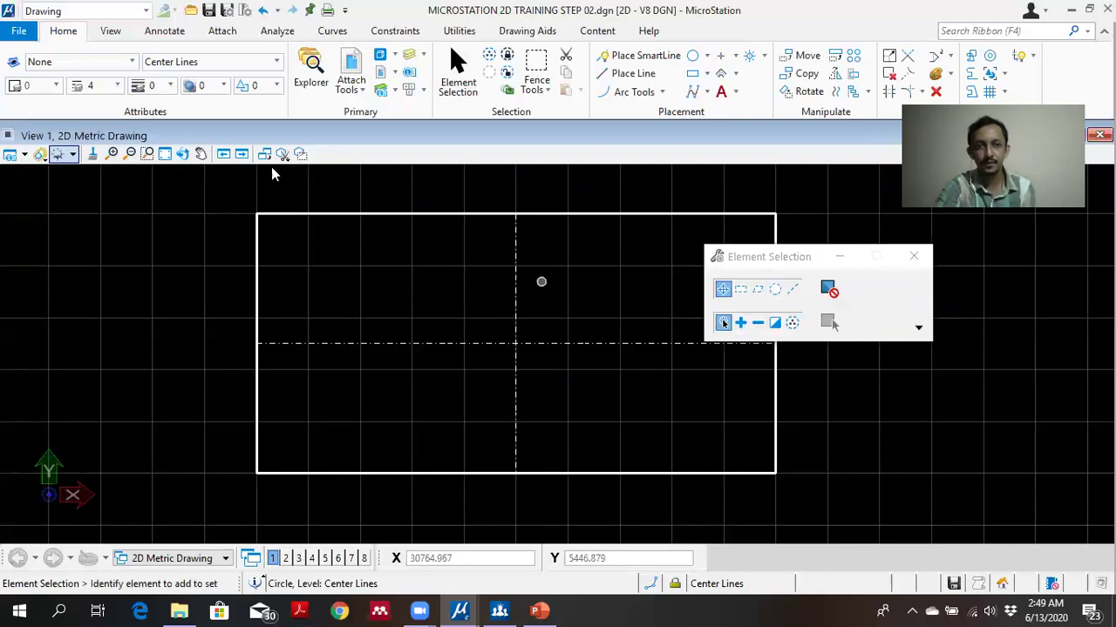
Make Visible Lines the active level and place a circle of radius 12.5 at the crossing of the centre lines.
{"action": "left_click", "coordinate": [209, 61]}
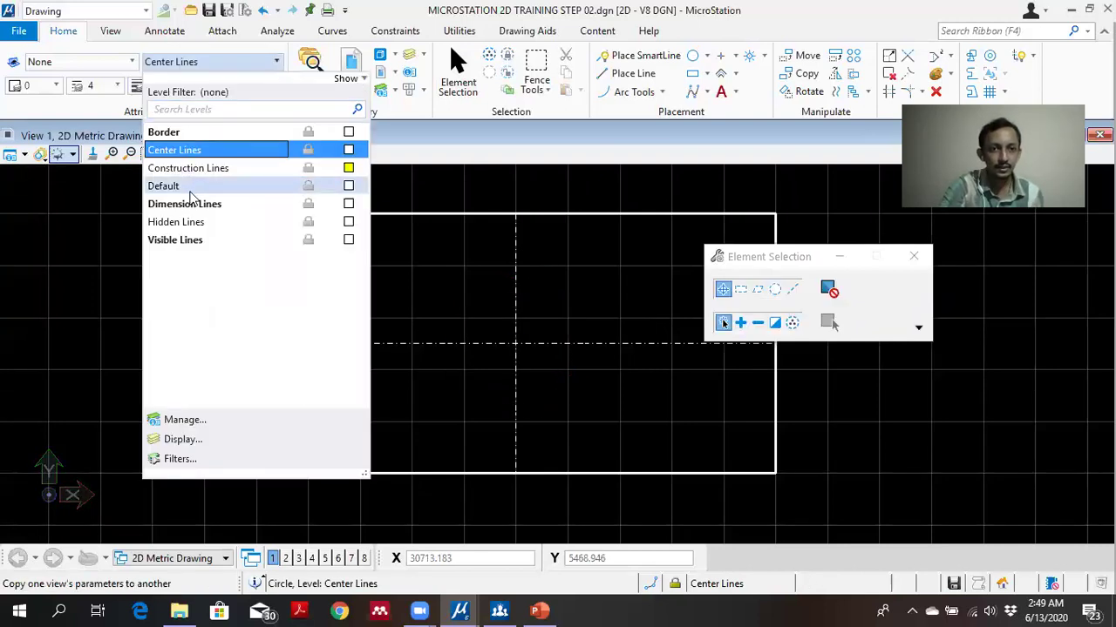
{"action": "left_click", "coordinate": [194, 239]}
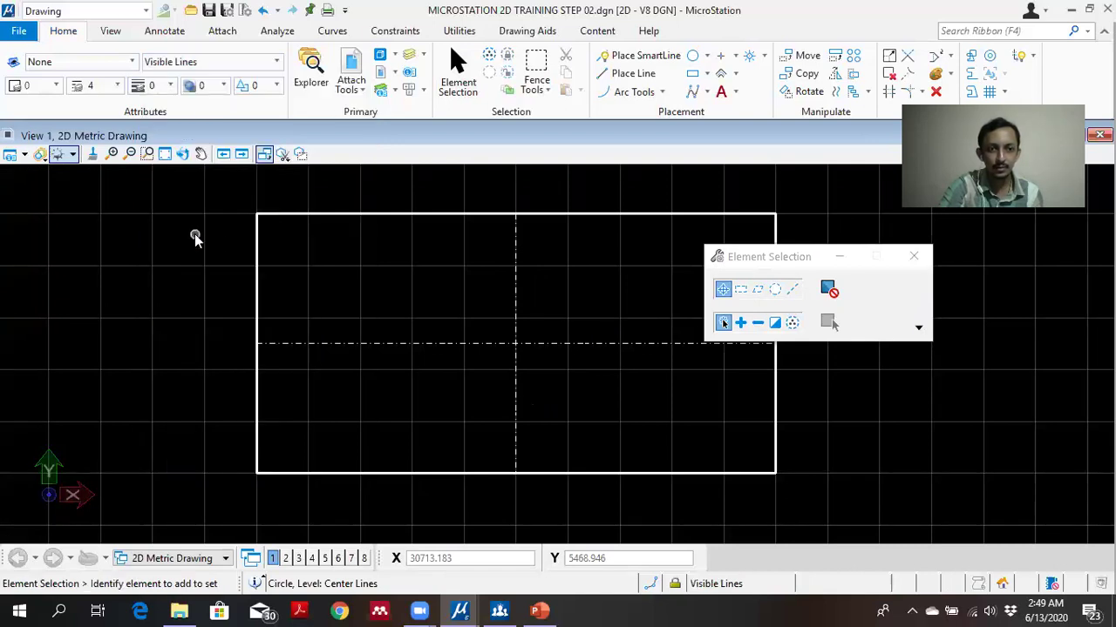
{"action": "left_click", "coordinate": [691, 55]}
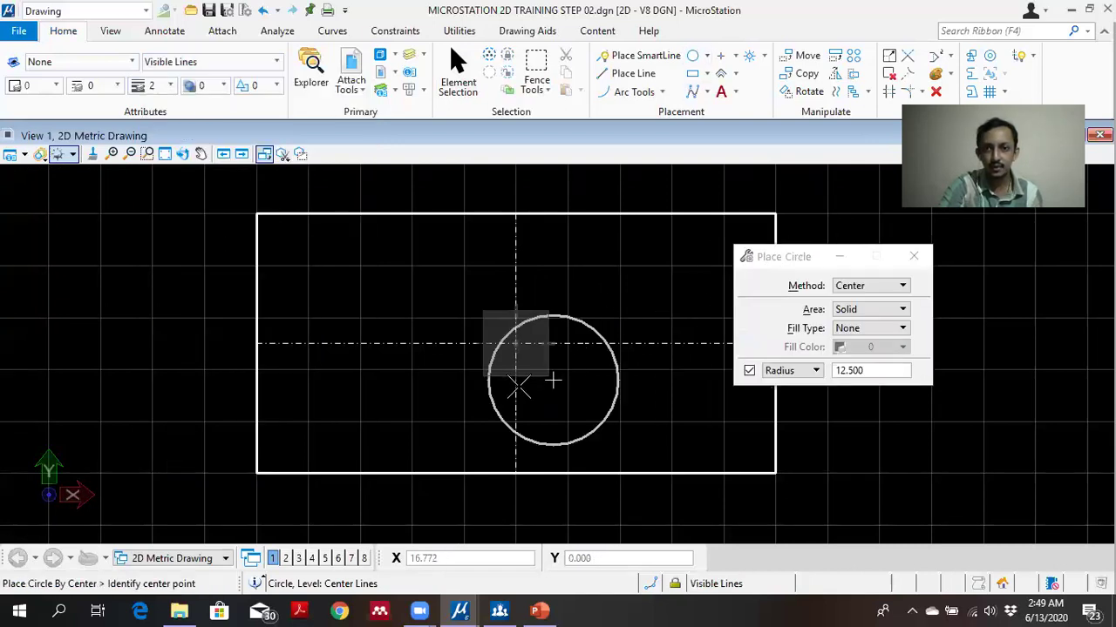
{"action": "left_click", "coordinate": [515, 343]}
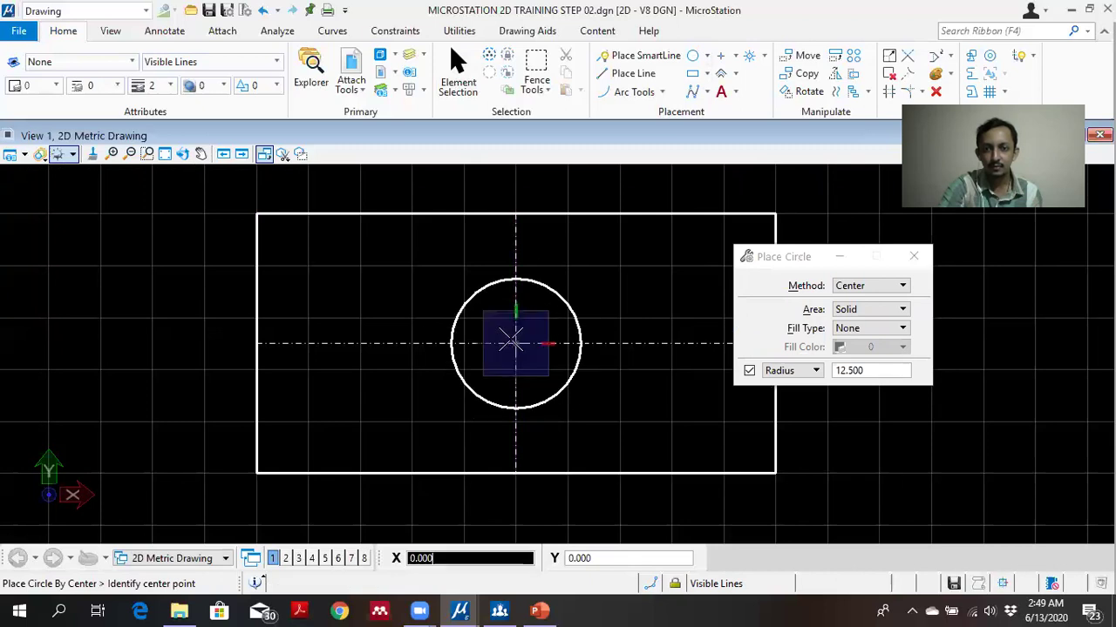
{"action": "key", "text": "Escape"}
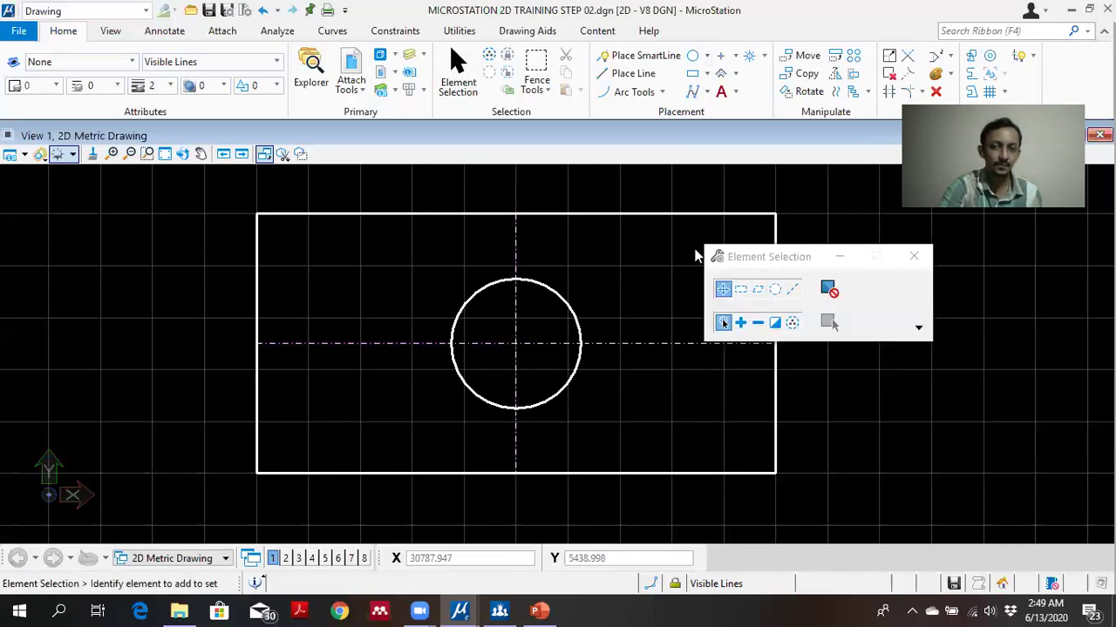
Switch circle placement to the Diameter method and try starting a circle at the midpoint of the rectangle's upper edge.
{"action": "left_click", "coordinate": [707, 56]}
{"action": "left_click", "coordinate": [738, 75]}
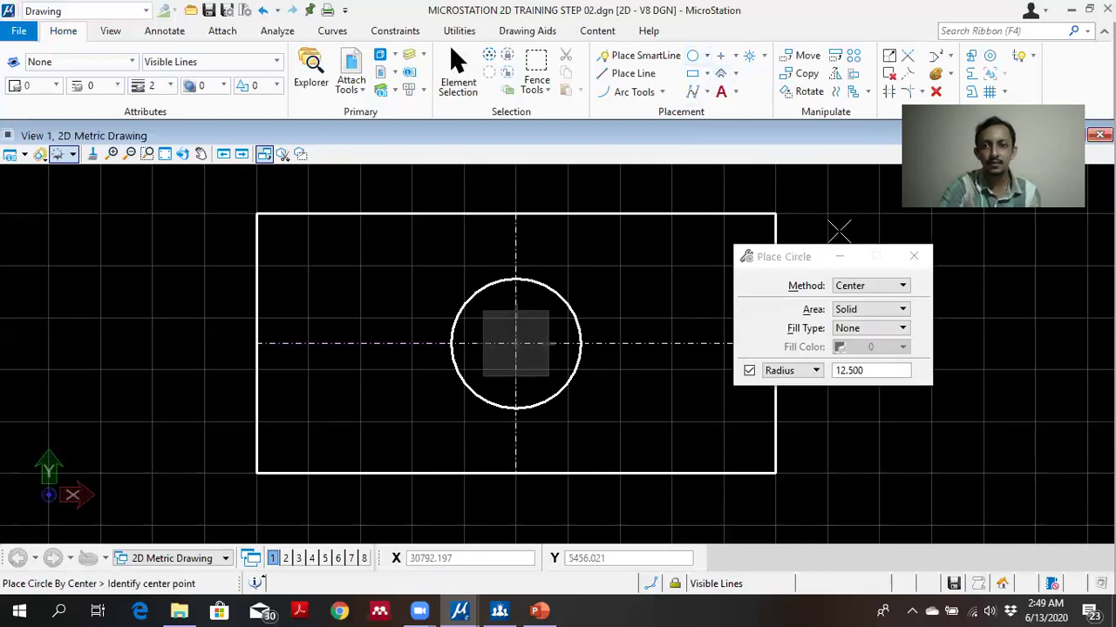
{"action": "left_click", "coordinate": [875, 289]}
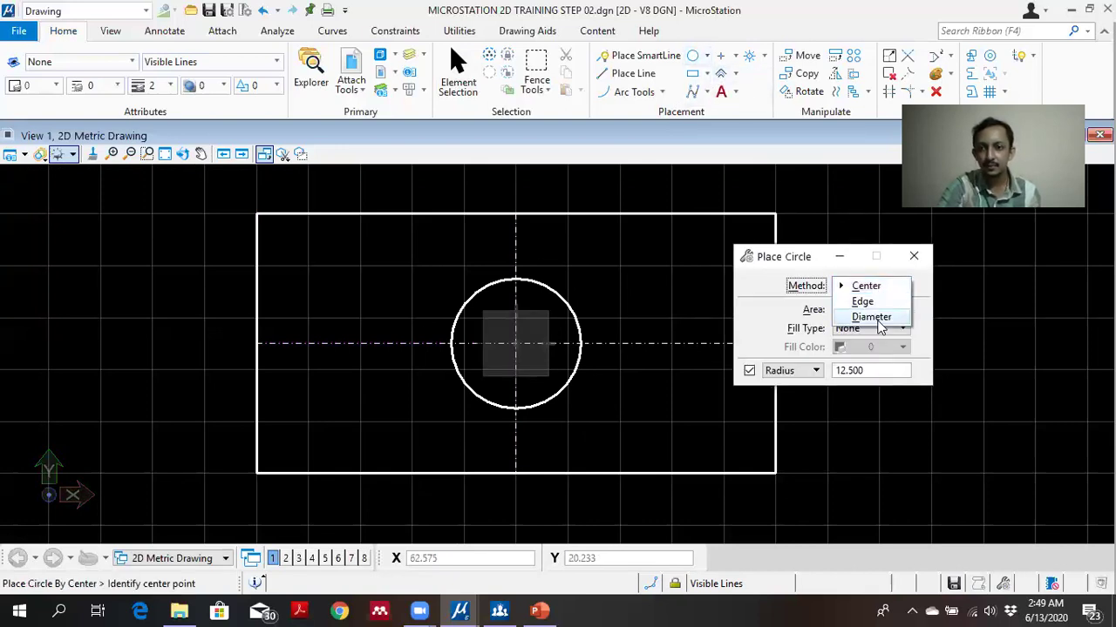
{"action": "left_click", "coordinate": [871, 314]}
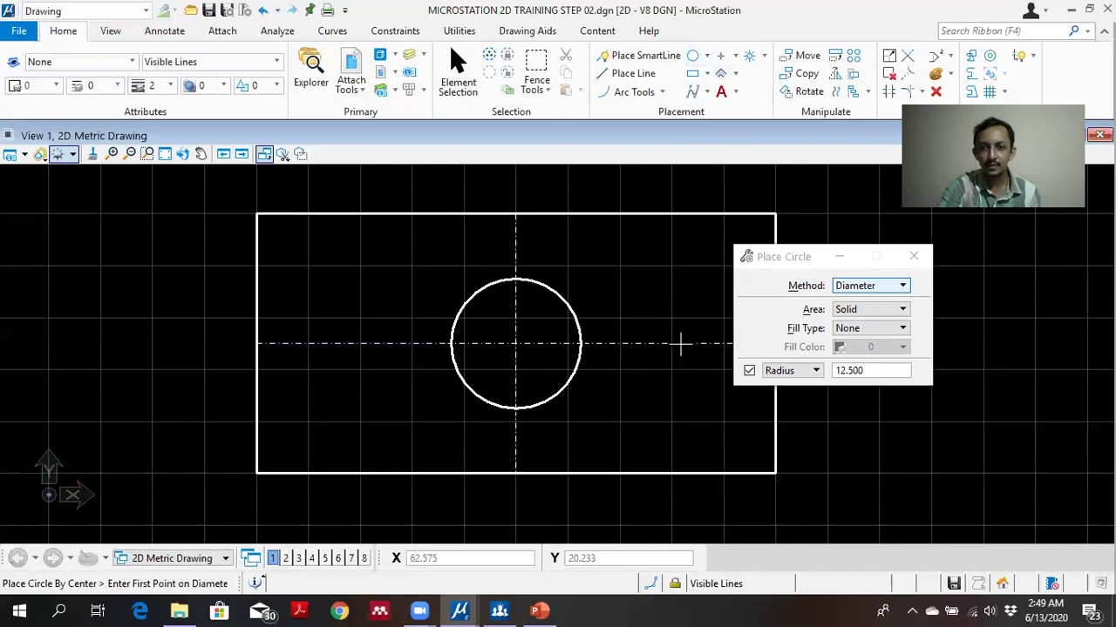
{"action": "left_click", "coordinate": [515, 213]}
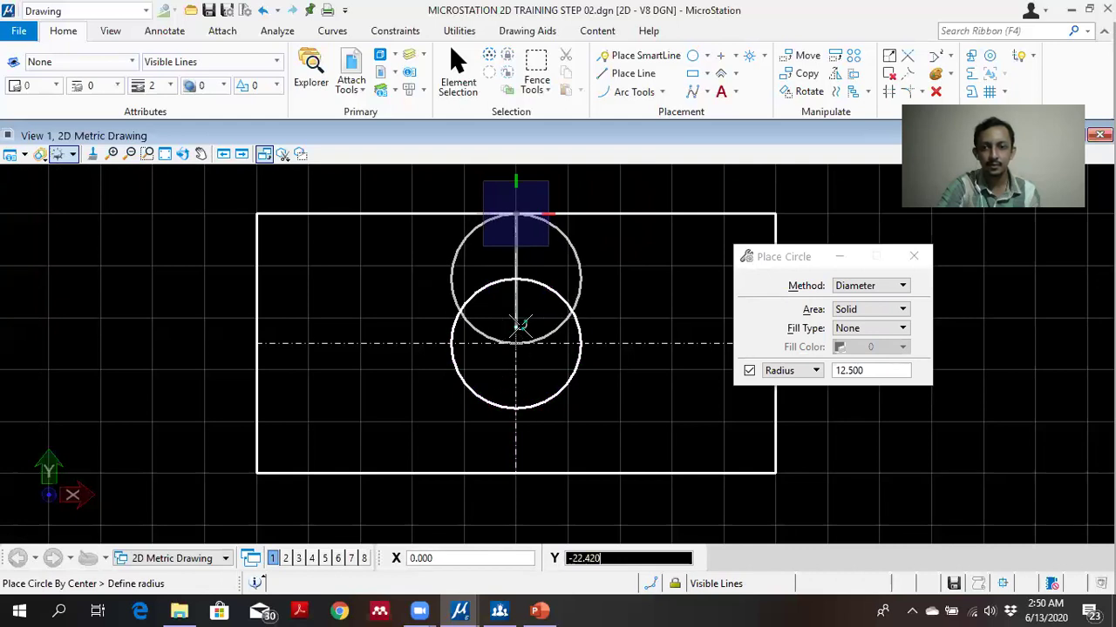
{"action": "right_click", "coordinate": [566, 267]}
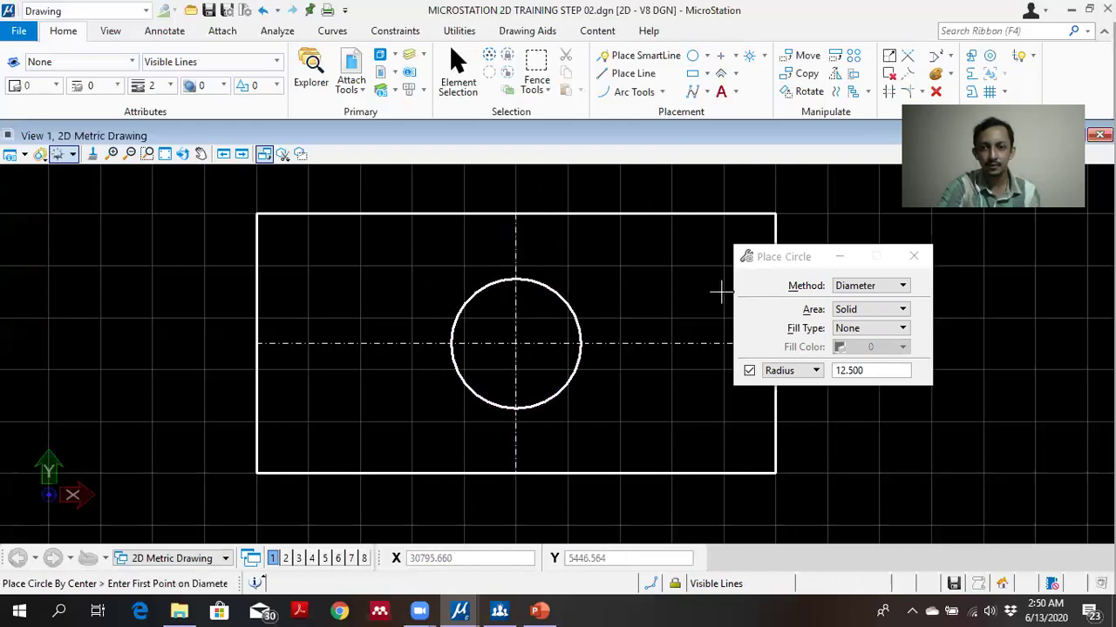
Place a circle of radius 12.5 with the Diameter method, starting at the rectangle's left-edge midpoint and running along the horizontal centre line.
{"action": "left_click", "coordinate": [867, 287]}
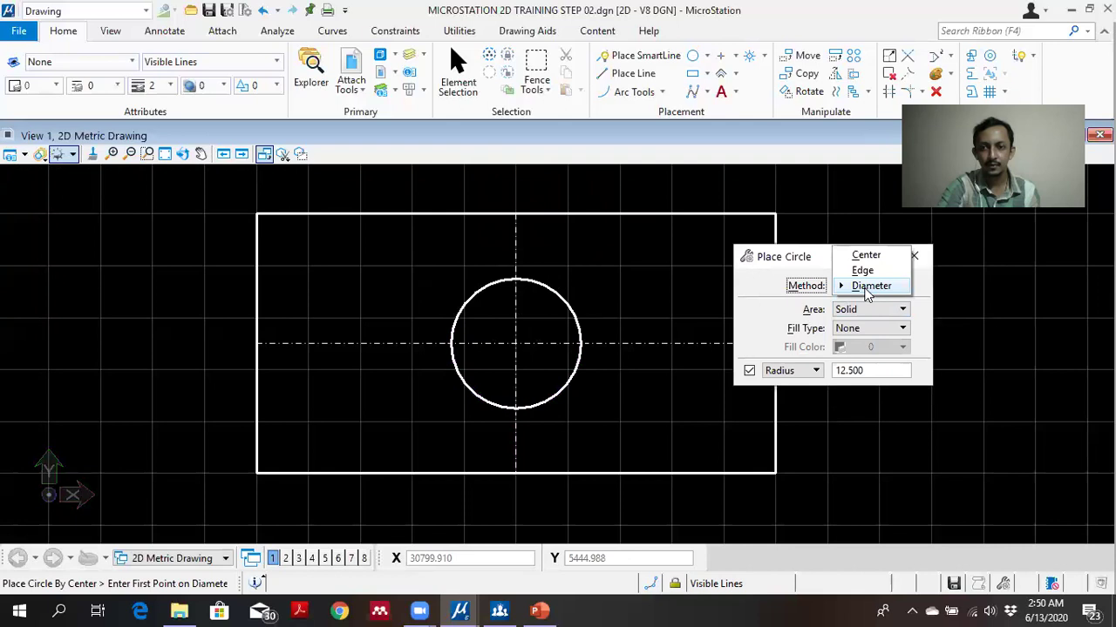
{"action": "left_click", "coordinate": [867, 288]}
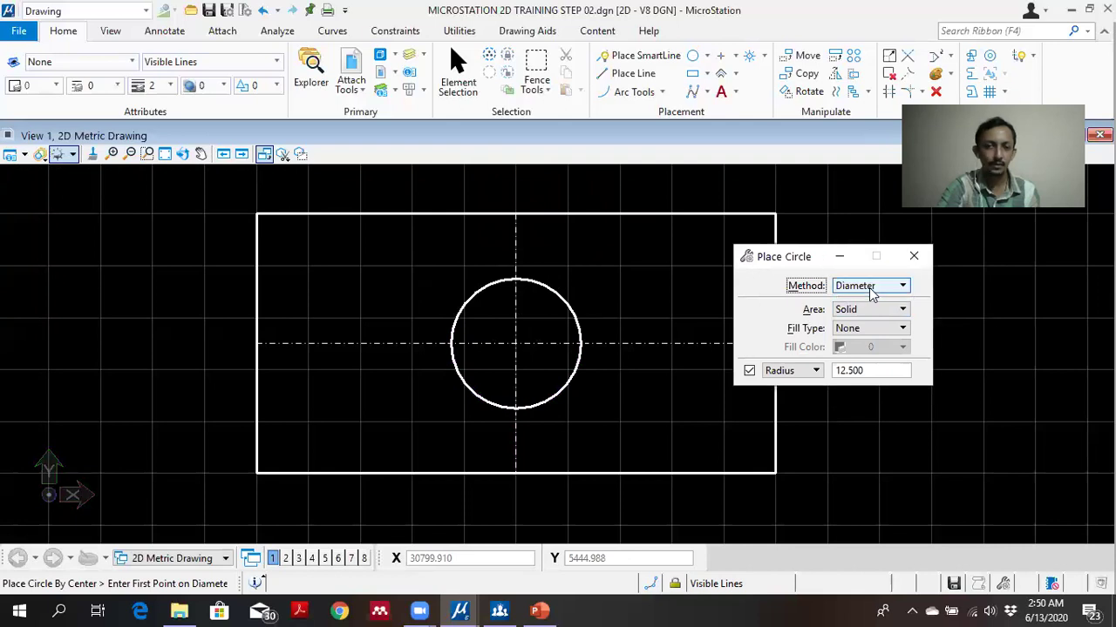
{"action": "left_click", "coordinate": [257, 342]}
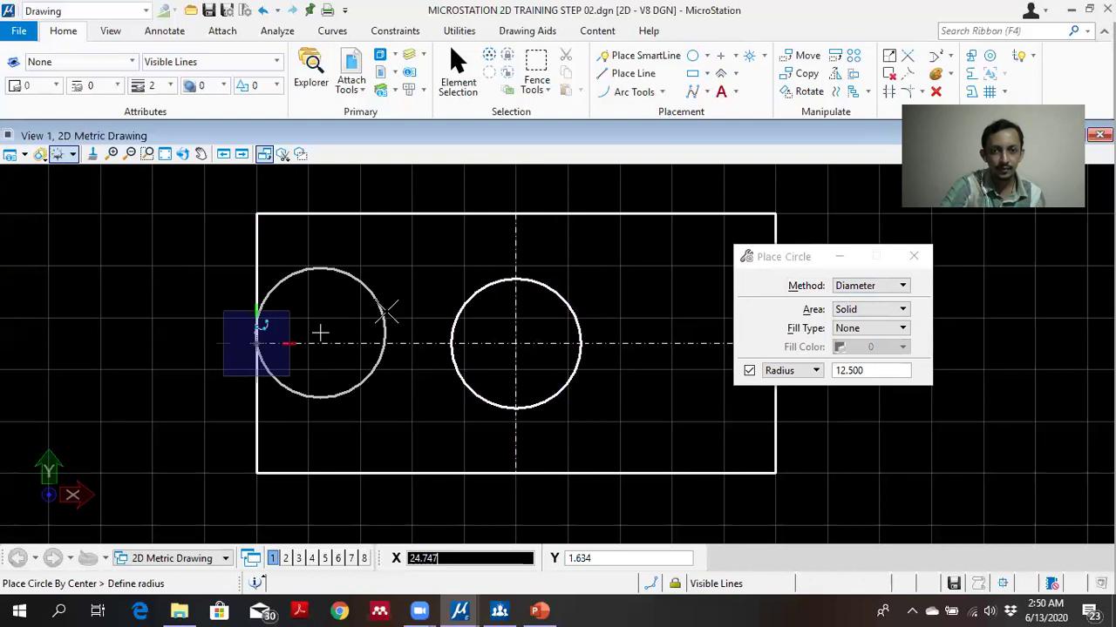
{"action": "left_click", "coordinate": [312, 341]}
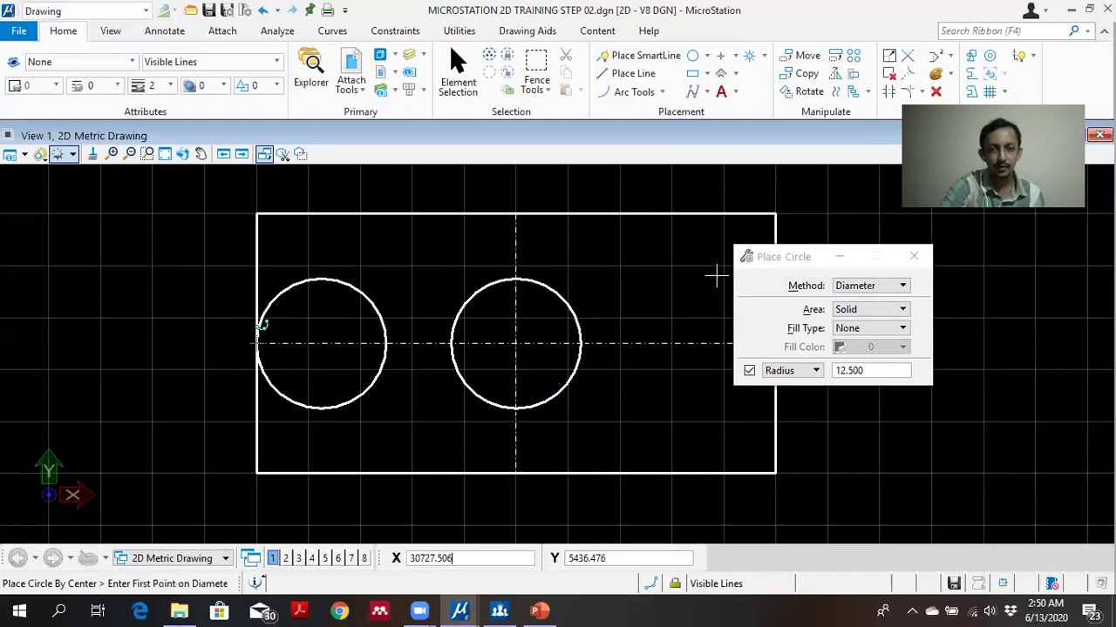
Try to place a circle of radius 12.5 with the Edge method, starting at the rectangle's upper right corner.
{"action": "left_click", "coordinate": [861, 286]}
{"action": "left_click", "coordinate": [859, 270]}
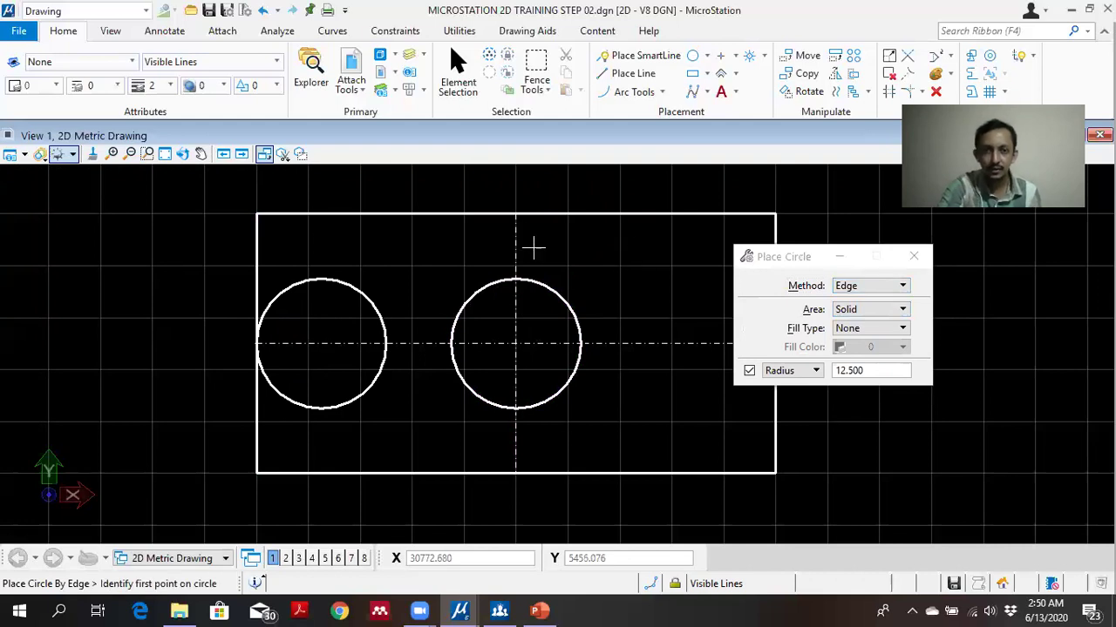
{"action": "scroll", "coordinate": [638, 253], "scroll_direction": "down", "scroll_amount": 2}
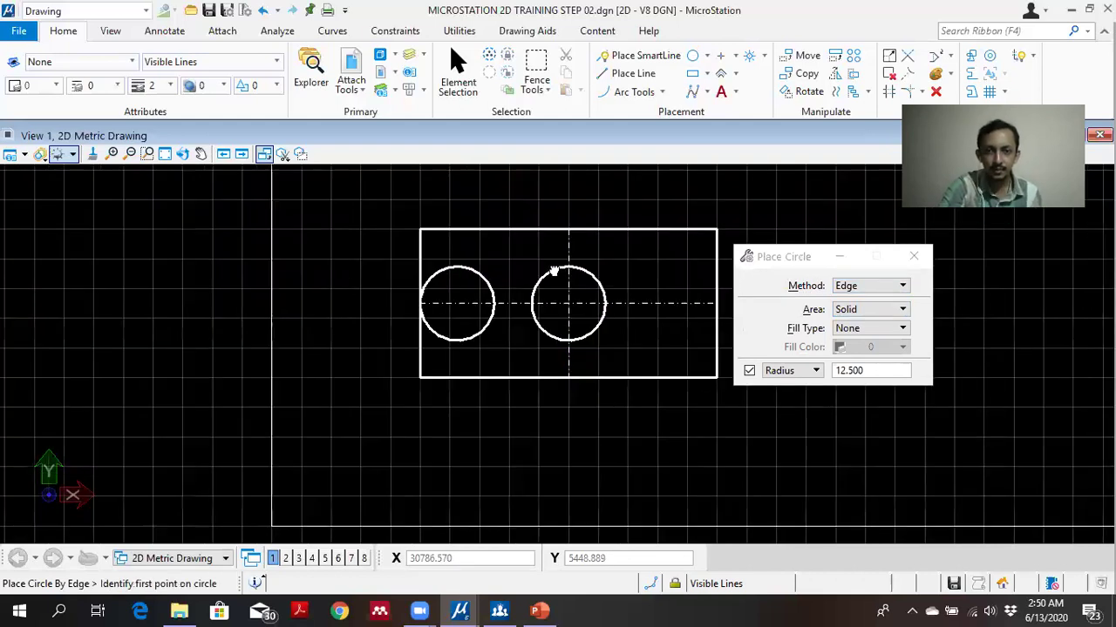
{"action": "scroll", "coordinate": [547, 267], "scroll_direction": "up", "scroll_amount": 3}
{"action": "scroll", "coordinate": [548, 267], "scroll_direction": "down", "scroll_amount": 2}
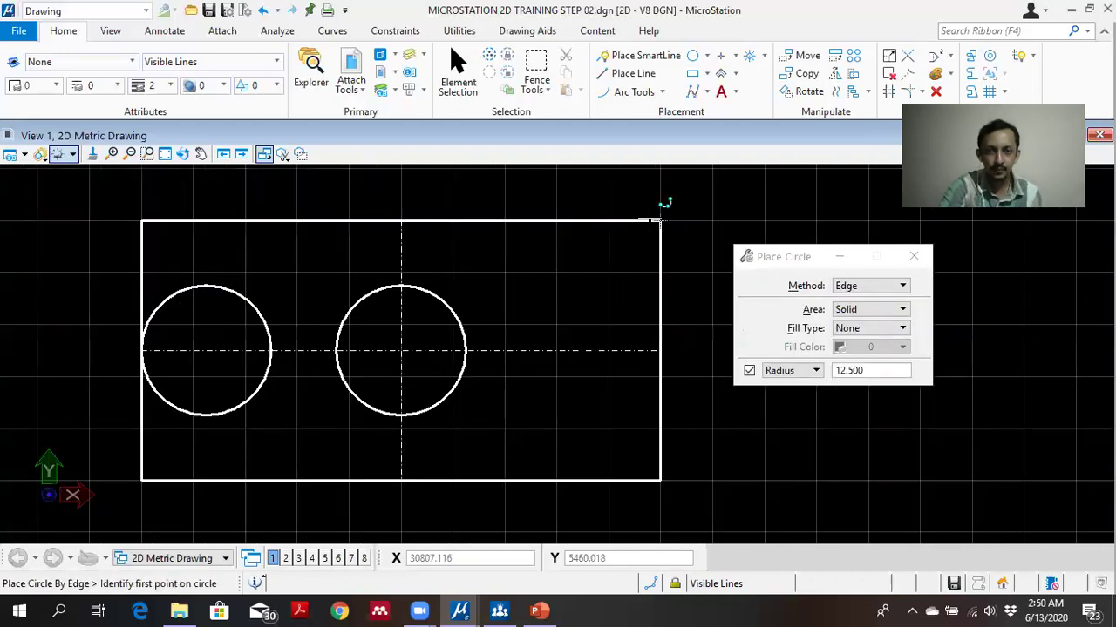
{"action": "left_click", "coordinate": [660, 221]}
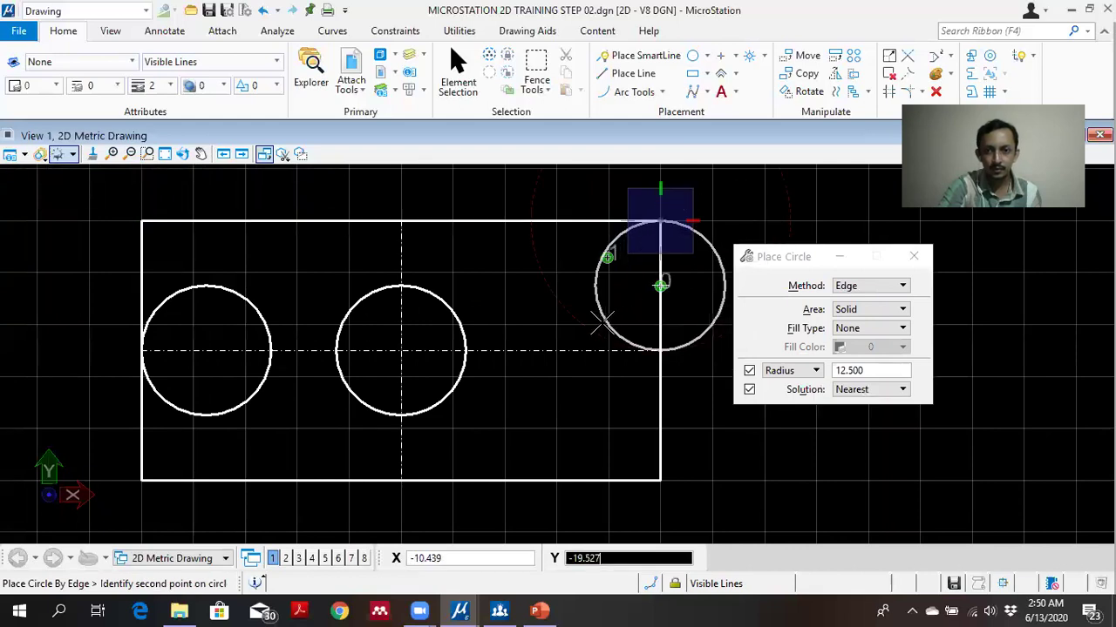
{"action": "scroll", "coordinate": [562, 272], "scroll_direction": "down", "scroll_amount": 2}
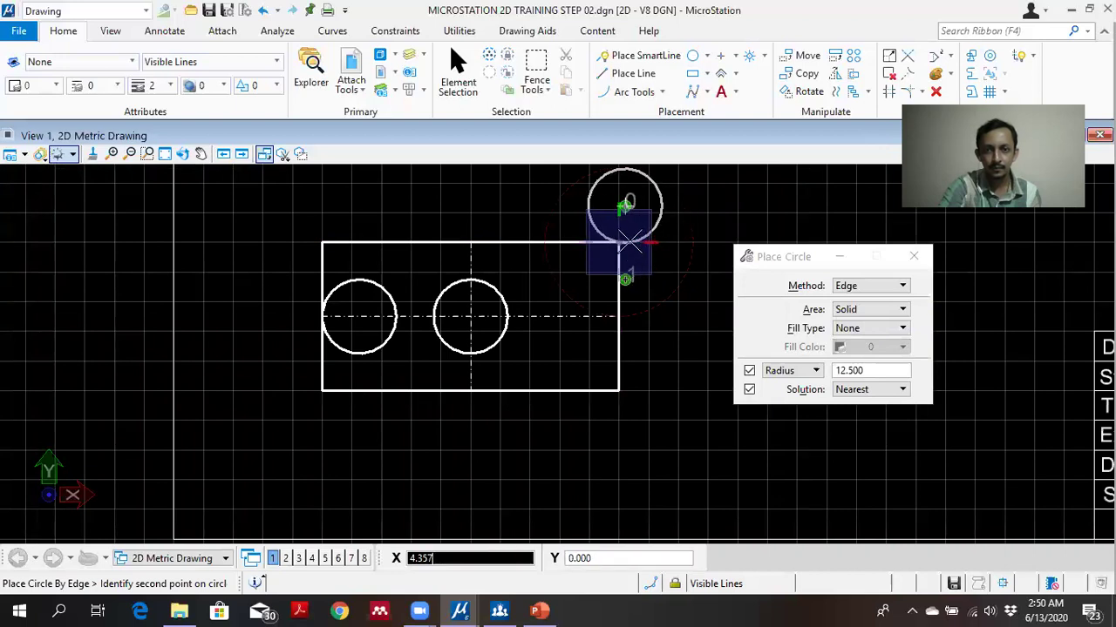
{"action": "scroll", "coordinate": [618, 237], "scroll_direction": "down", "scroll_amount": 2}
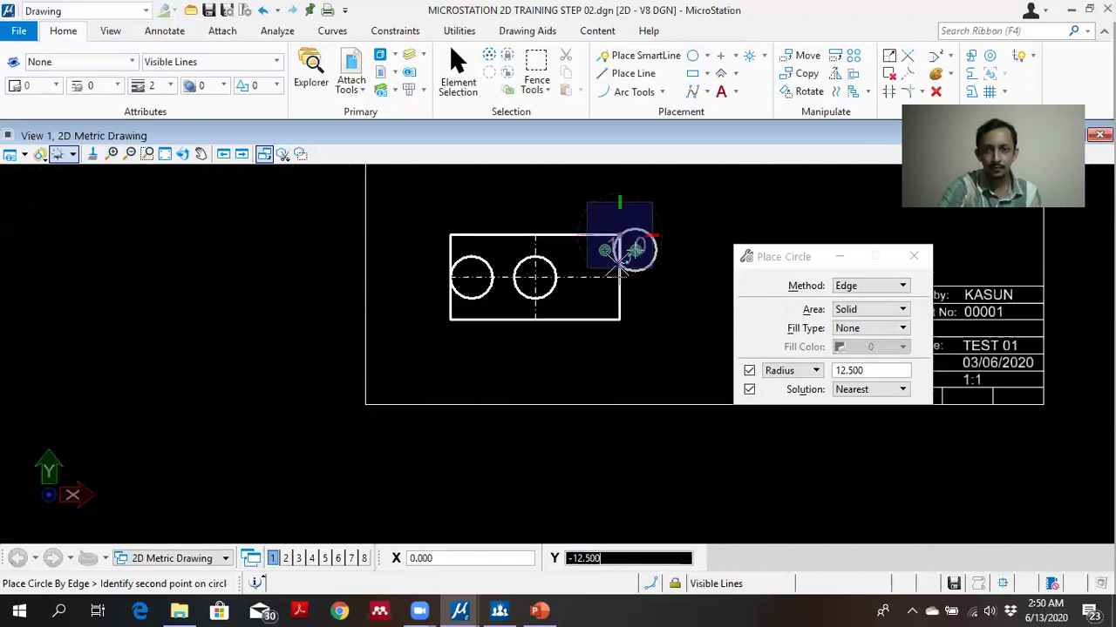
{"action": "right_click", "coordinate": [619, 254]}
{"action": "scroll", "coordinate": [612, 249], "scroll_direction": "up", "scroll_amount": 2}
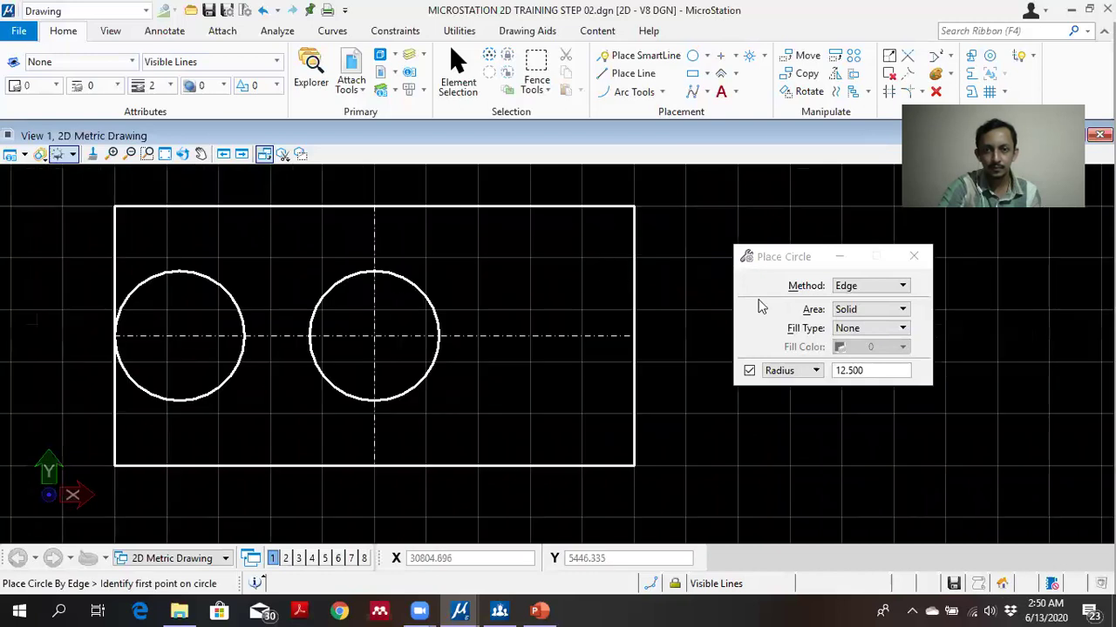
Try an Edge circle from the midpoint of the rectangle's upper edge and turn off the fixed radius.
{"action": "left_click", "coordinate": [865, 286]}
{"action": "left_click", "coordinate": [859, 286]}
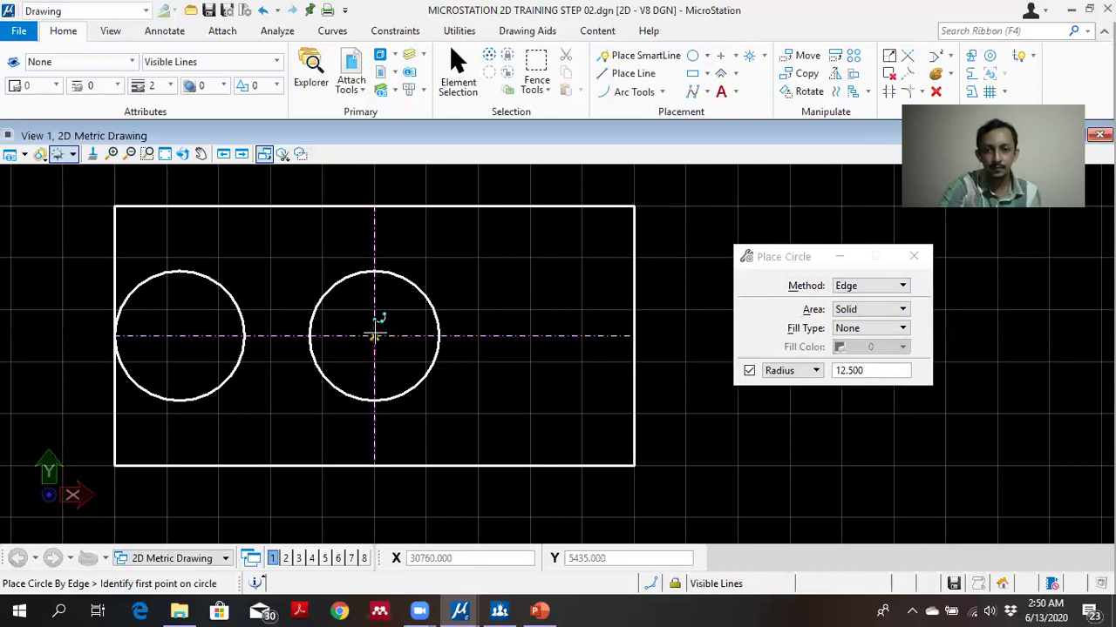
{"action": "left_click", "coordinate": [374, 206]}
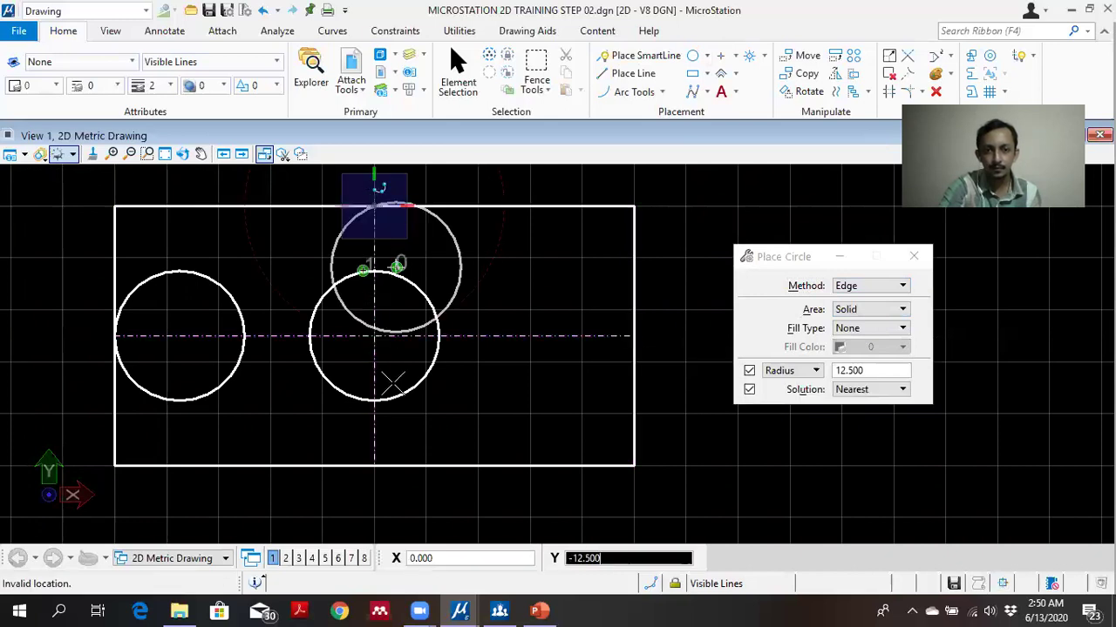
{"action": "left_click", "coordinate": [749, 370]}
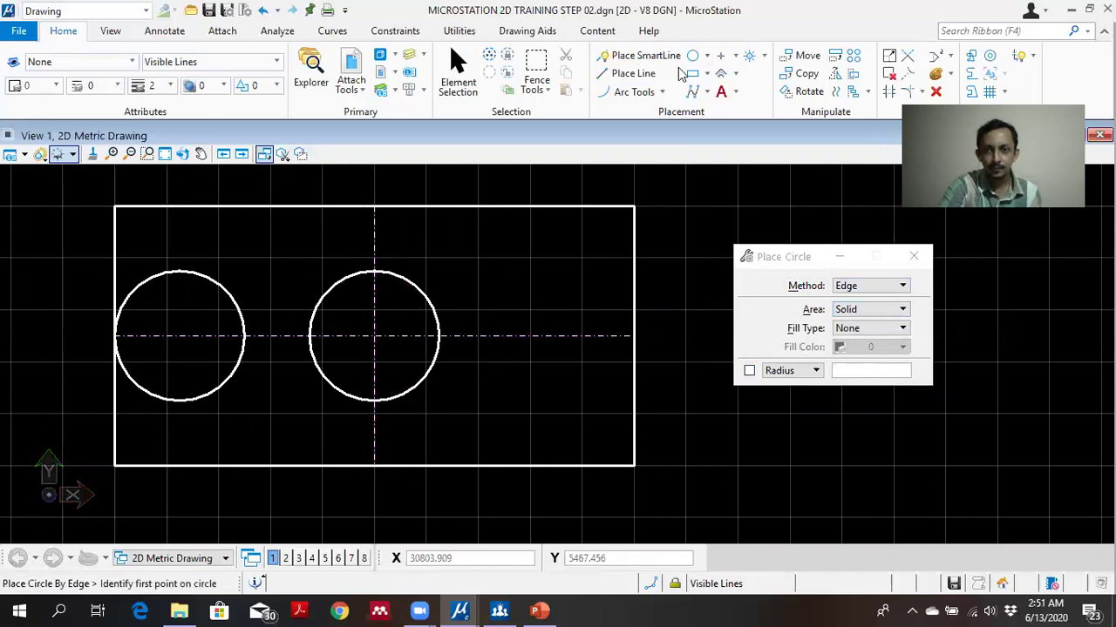
Switch circle placement to the Diameter method and try a free-radius circle from the midpoint of the rectangle's upper edge.
{"action": "left_click", "coordinate": [884, 288]}
{"action": "left_click", "coordinate": [872, 301]}
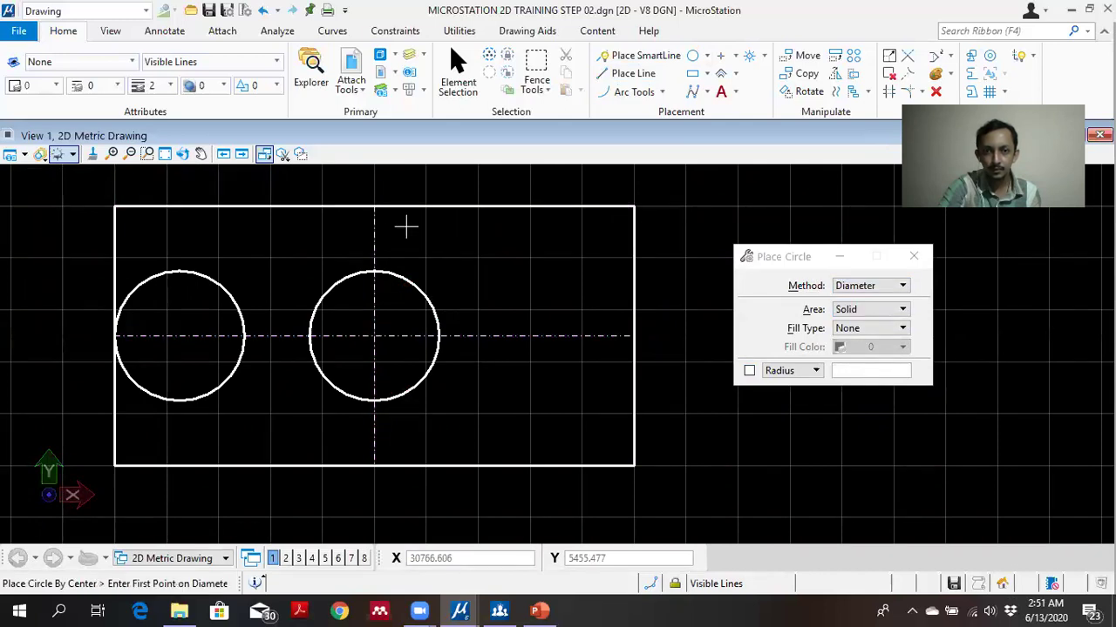
{"action": "left_click", "coordinate": [374, 206]}
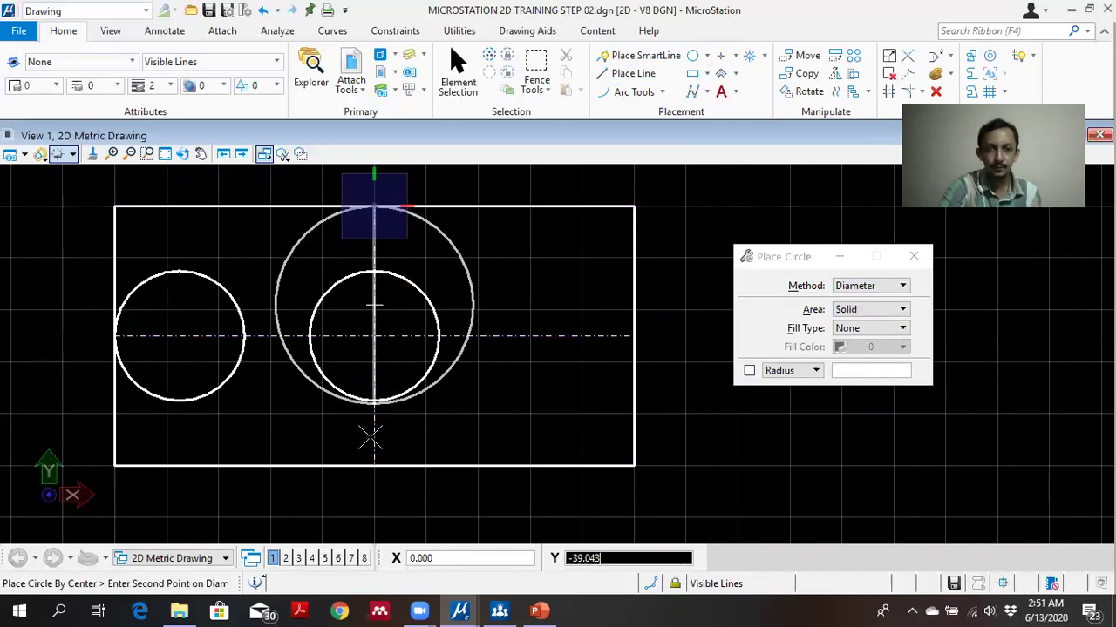
{"action": "right_click", "coordinate": [525, 340]}
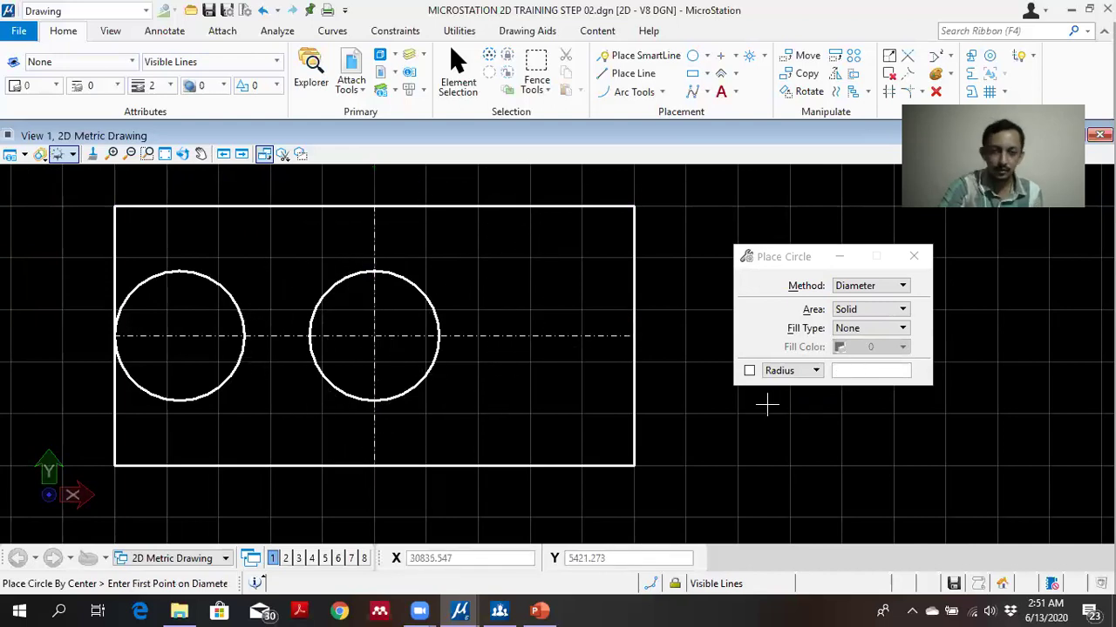
{"action": "left_click", "coordinate": [888, 293]}
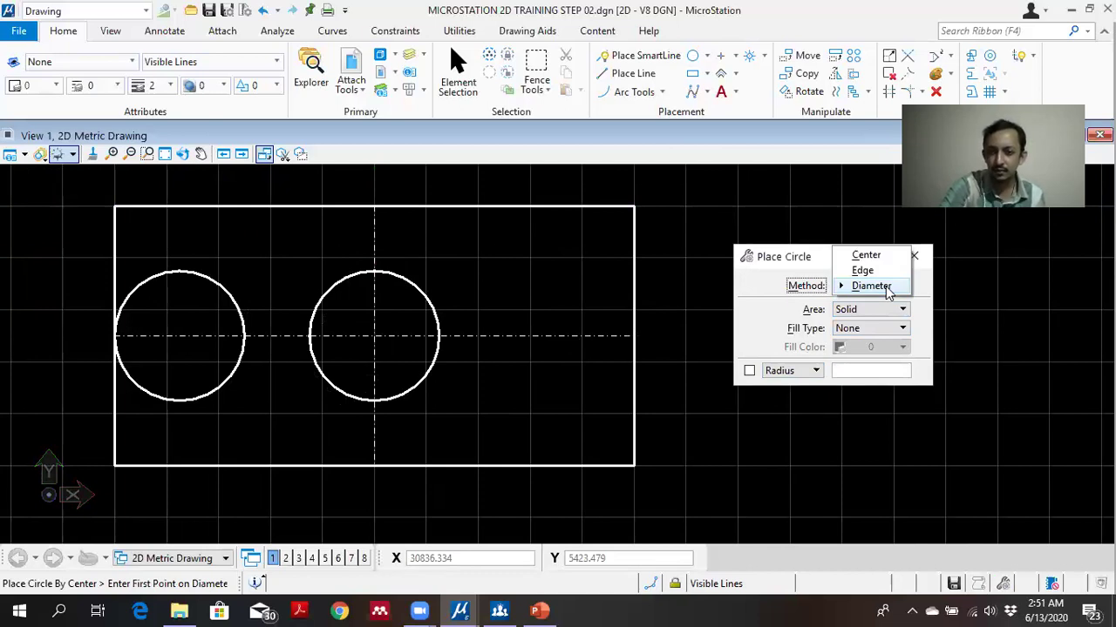
{"action": "left_click", "coordinate": [889, 294]}
Delete the circle touching the rectangle's left edge.
{"action": "left_click", "coordinate": [457, 74]}
{"action": "left_click", "coordinate": [231, 295]}
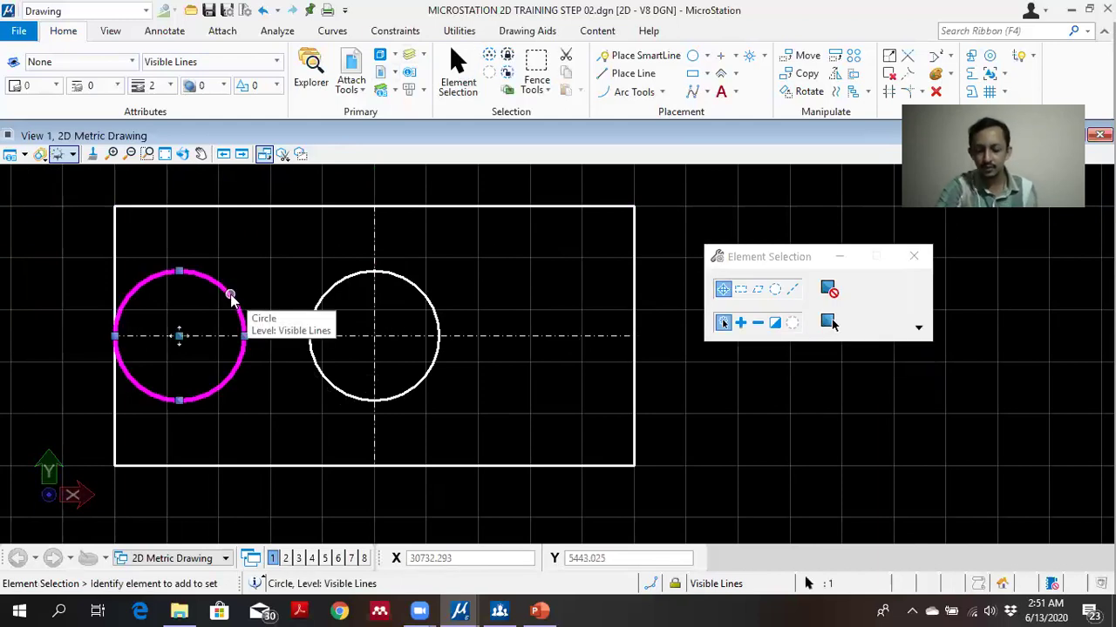
{"action": "key", "text": "Delete"}
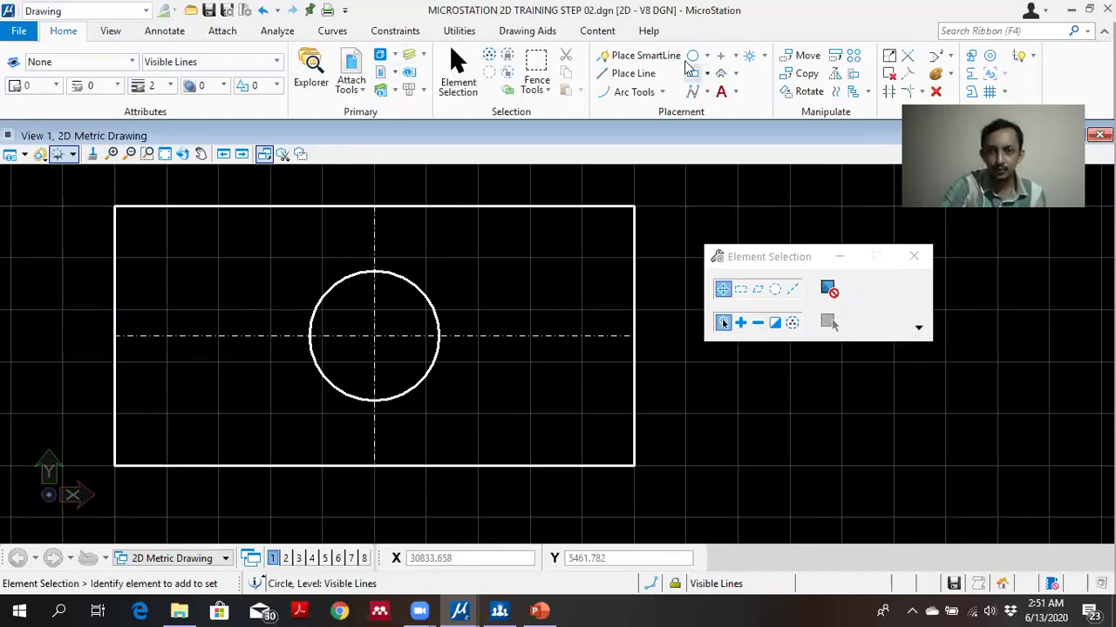
Place a circle with the Diameter method from the midpoint of the rectangle's upper edge to the midpoint of its lower edge.
{"action": "left_click", "coordinate": [692, 57]}
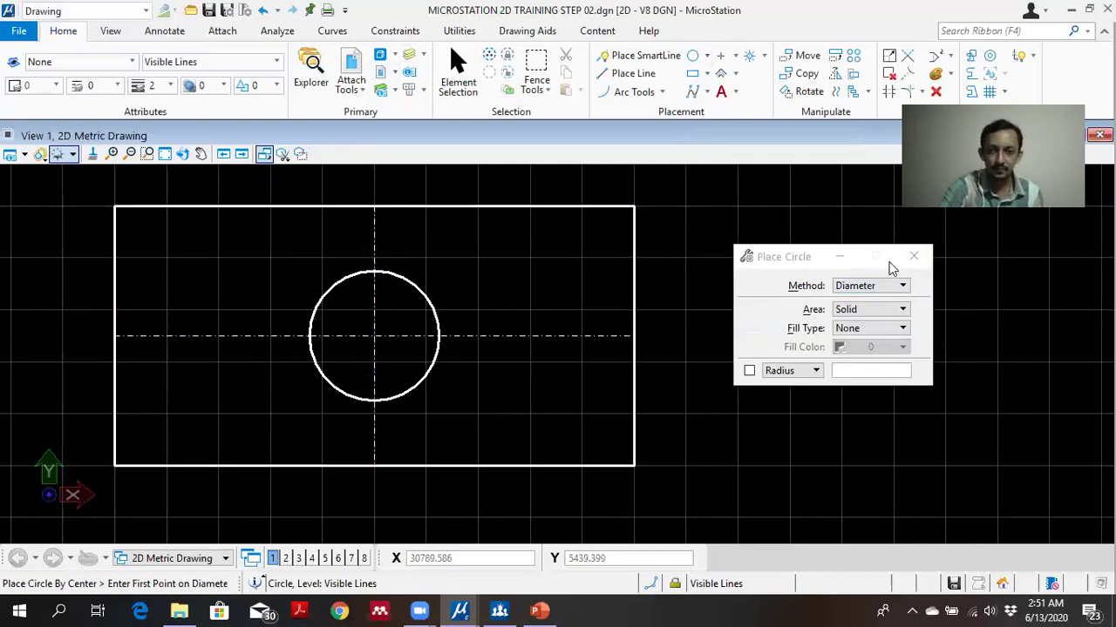
{"action": "left_click", "coordinate": [881, 288]}
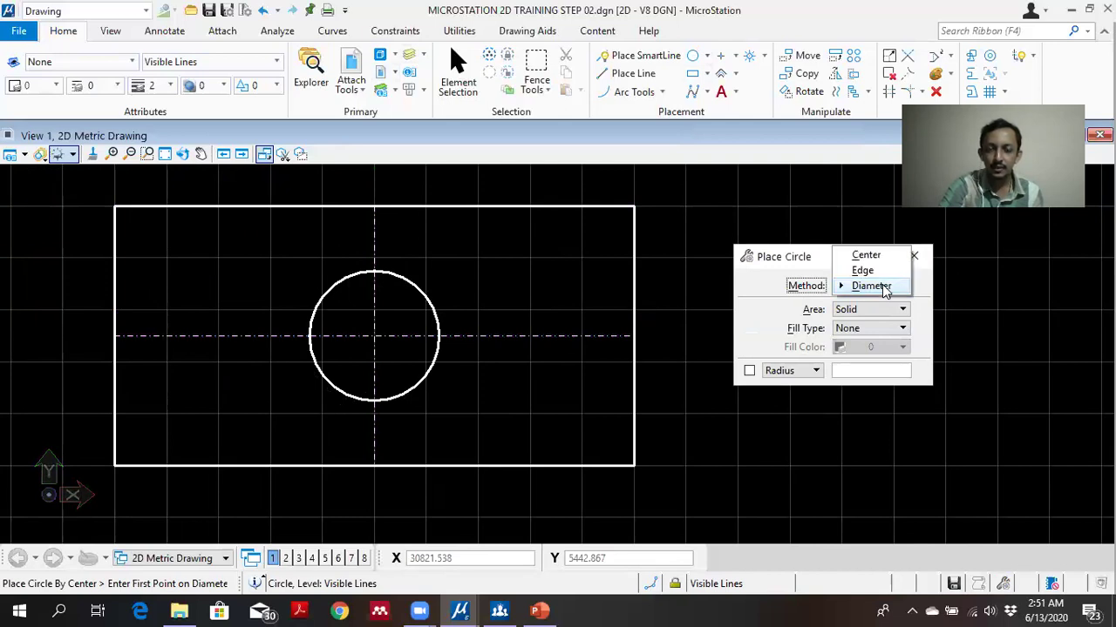
{"action": "left_click", "coordinate": [871, 286]}
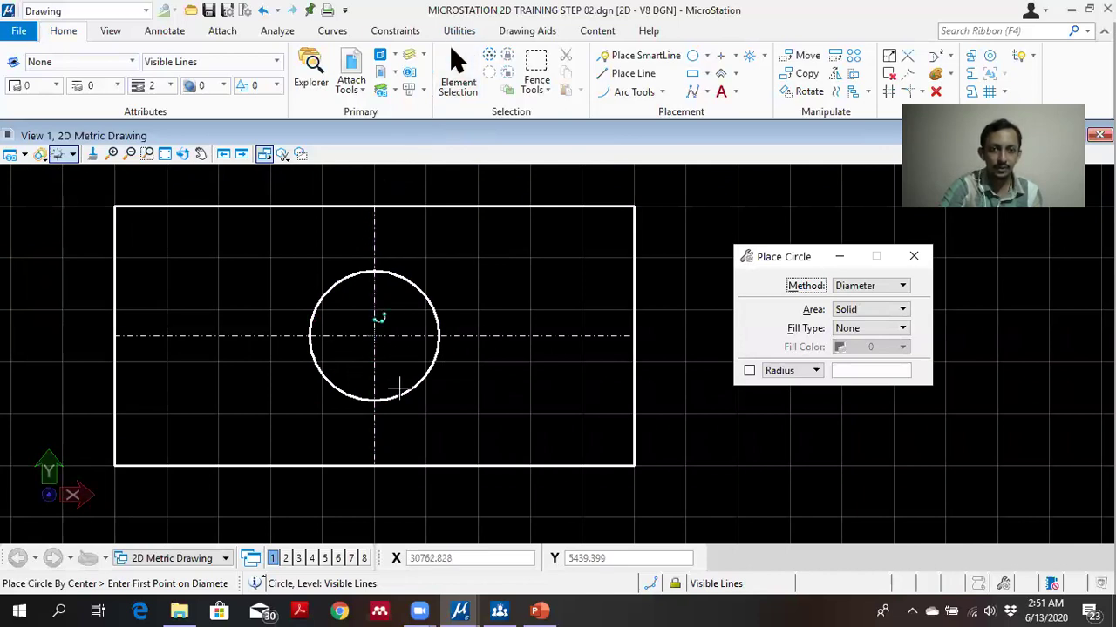
{"action": "left_click", "coordinate": [375, 205]}
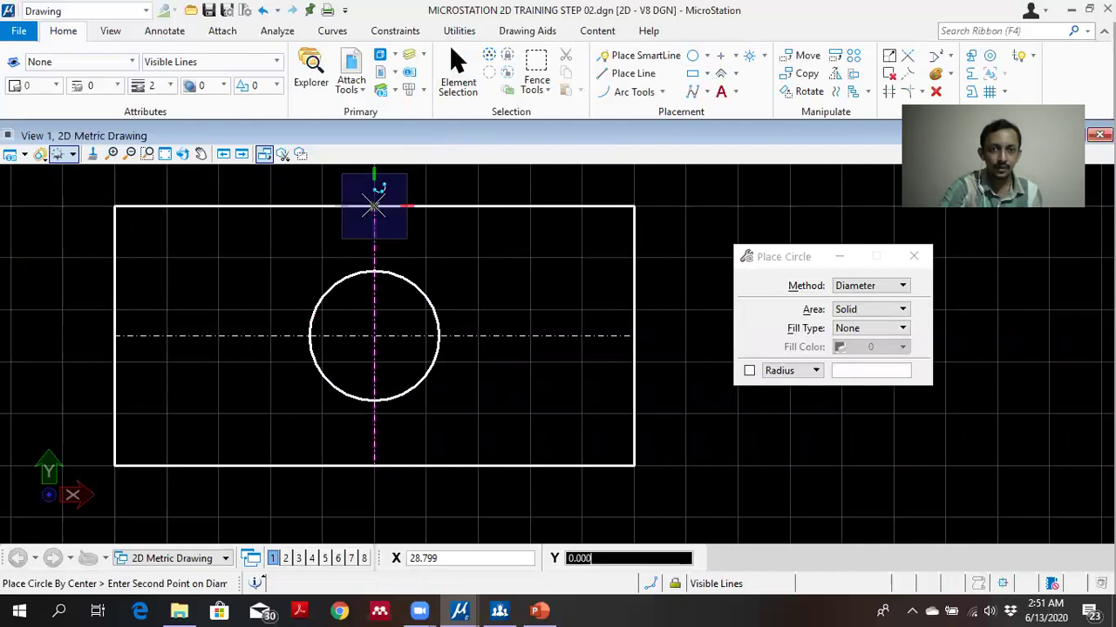
{"action": "left_click", "coordinate": [374, 466]}
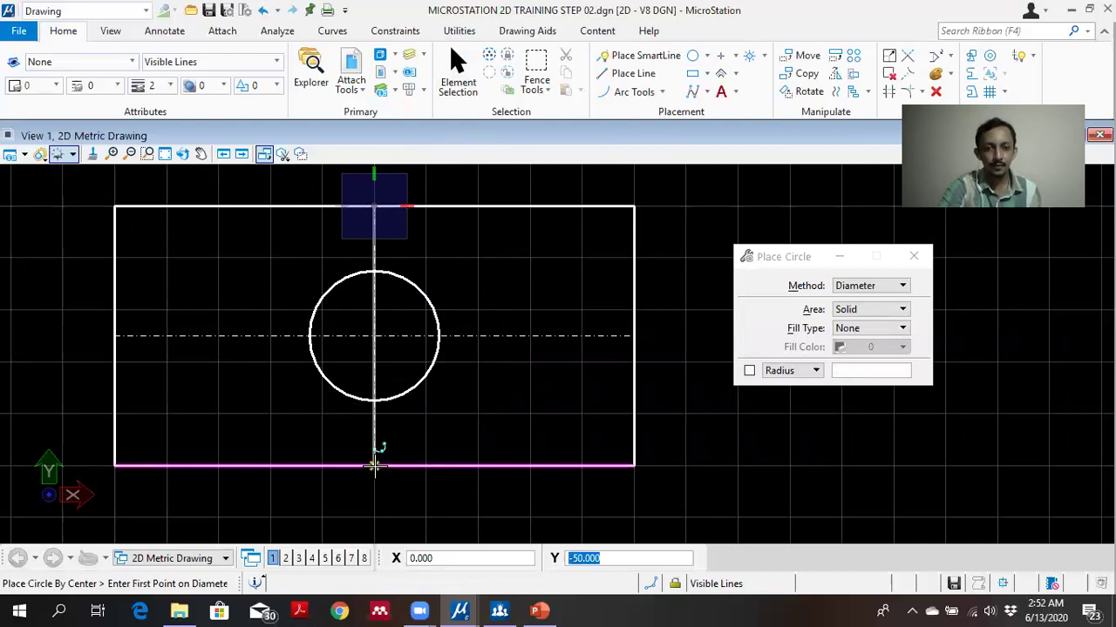
{"action": "scroll", "coordinate": [582, 398], "scroll_direction": "down", "scroll_amount": 1}
{"action": "scroll", "coordinate": [481, 397], "scroll_direction": "up", "scroll_amount": 2}
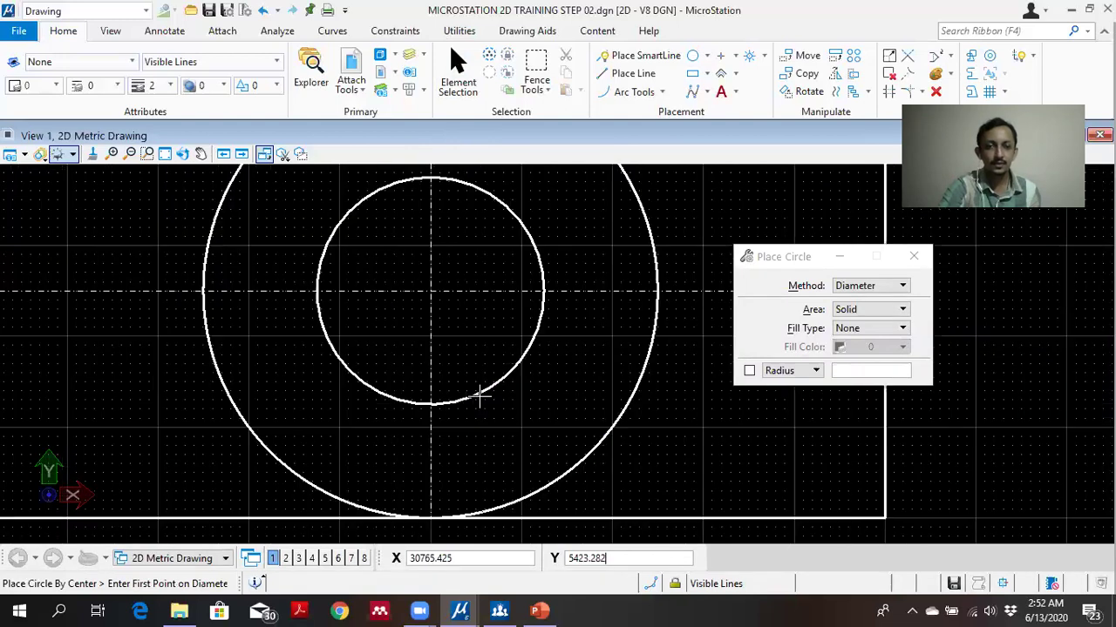
{"action": "scroll", "coordinate": [480, 396], "scroll_direction": "down", "scroll_amount": 1}
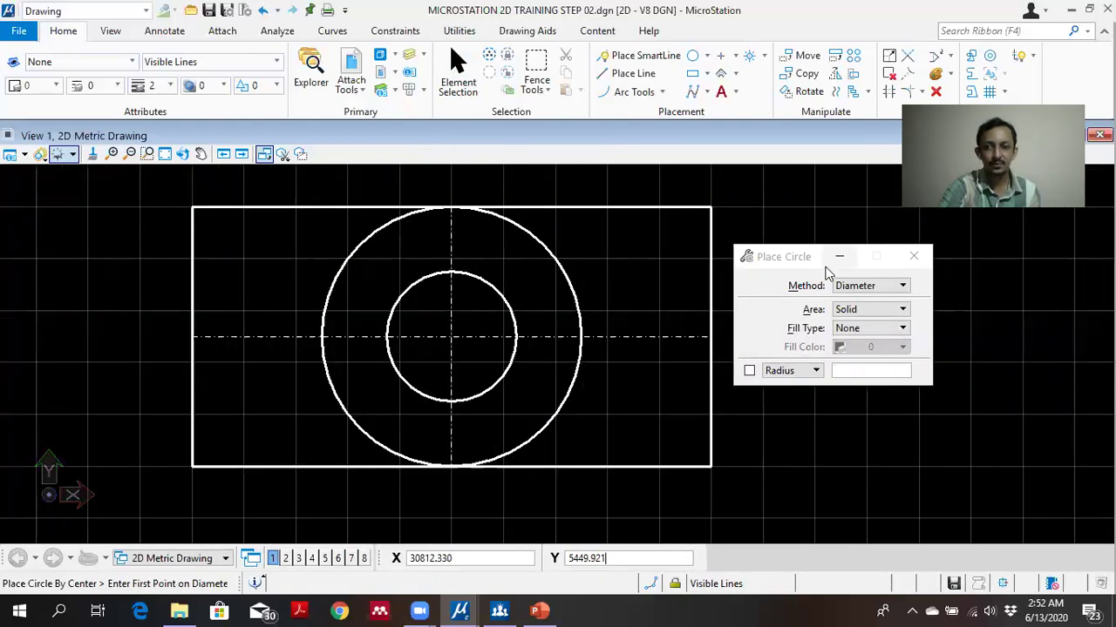
Switch circle placement to the Edge method and try a circle from the midpoint of the rectangle's upper edge through a point above it.
{"action": "left_click", "coordinate": [864, 288]}
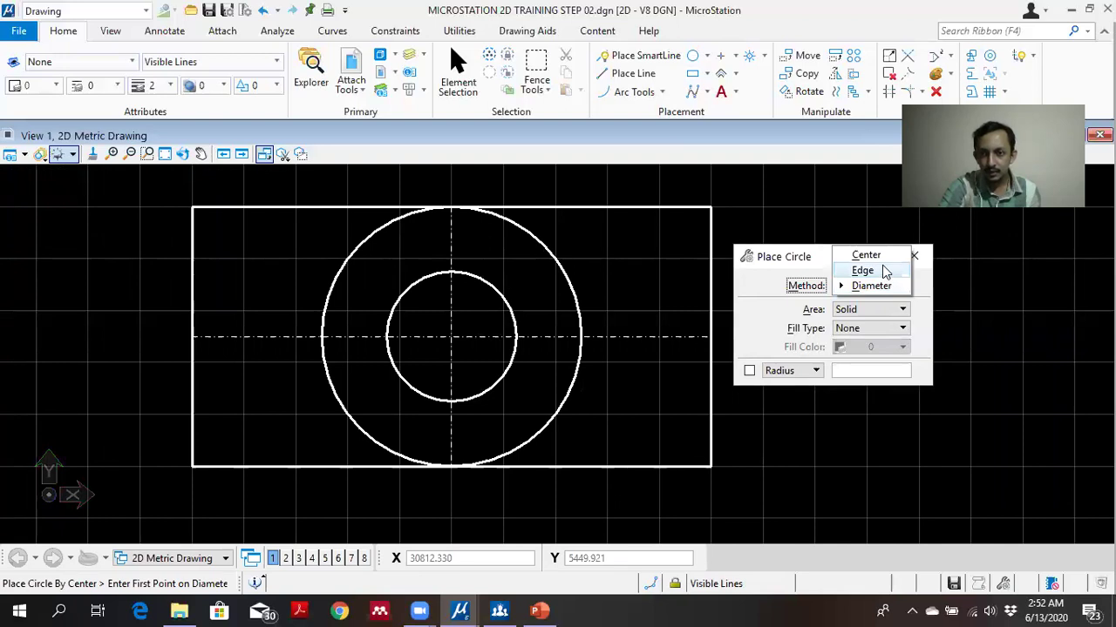
{"action": "left_click", "coordinate": [882, 268]}
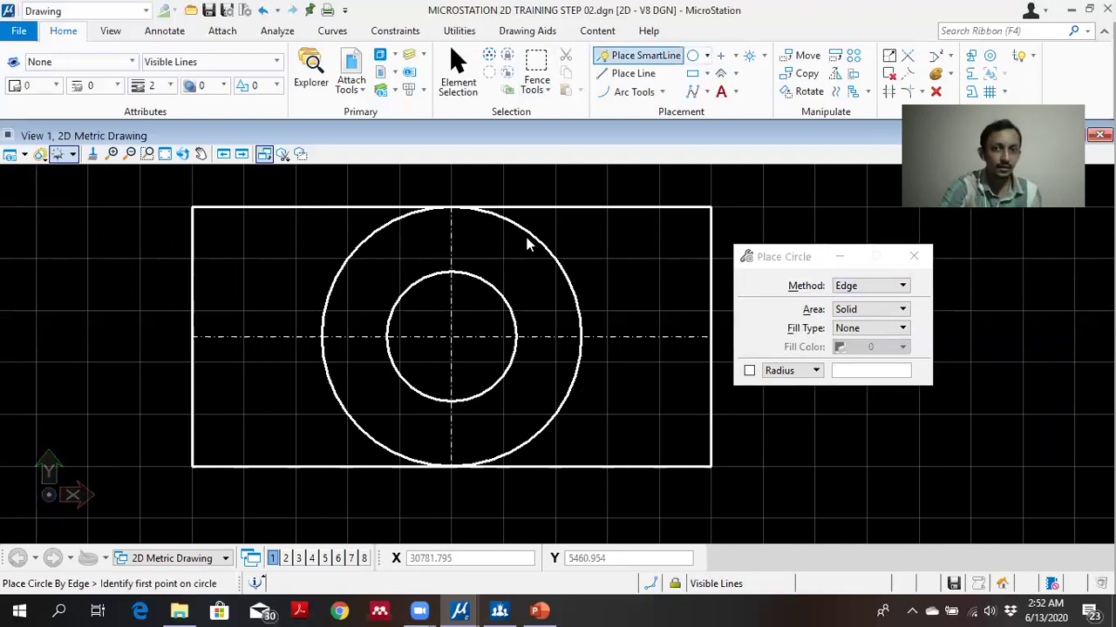
{"action": "left_click", "coordinate": [451, 207]}
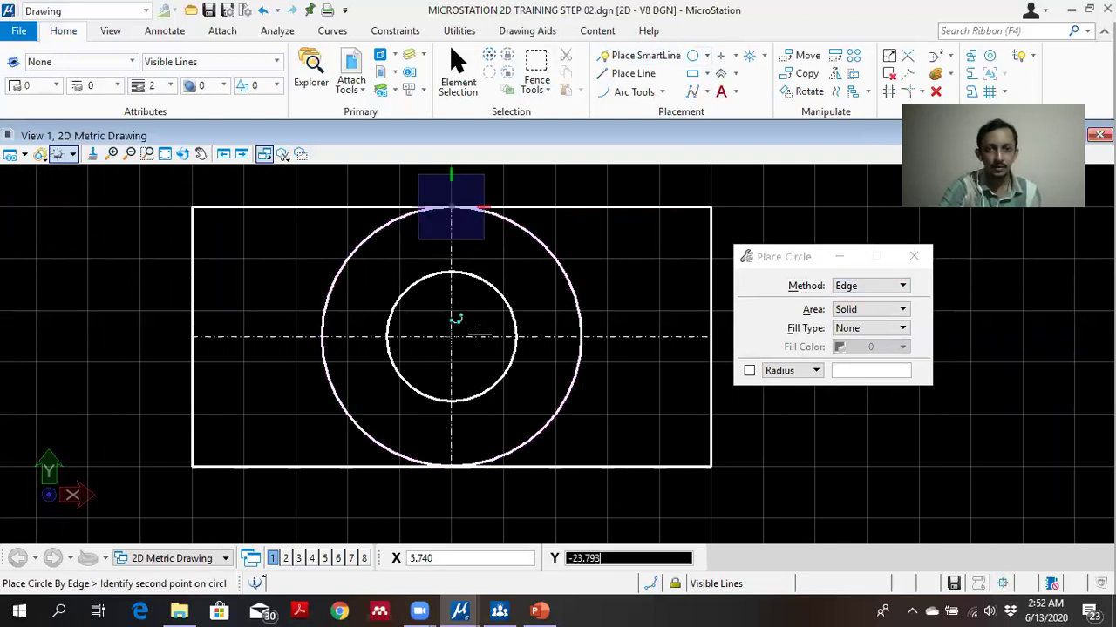
{"action": "scroll", "coordinate": [535, 347], "scroll_direction": "down", "scroll_amount": 2}
{"action": "scroll", "coordinate": [498, 276], "scroll_direction": "up", "scroll_amount": 1}
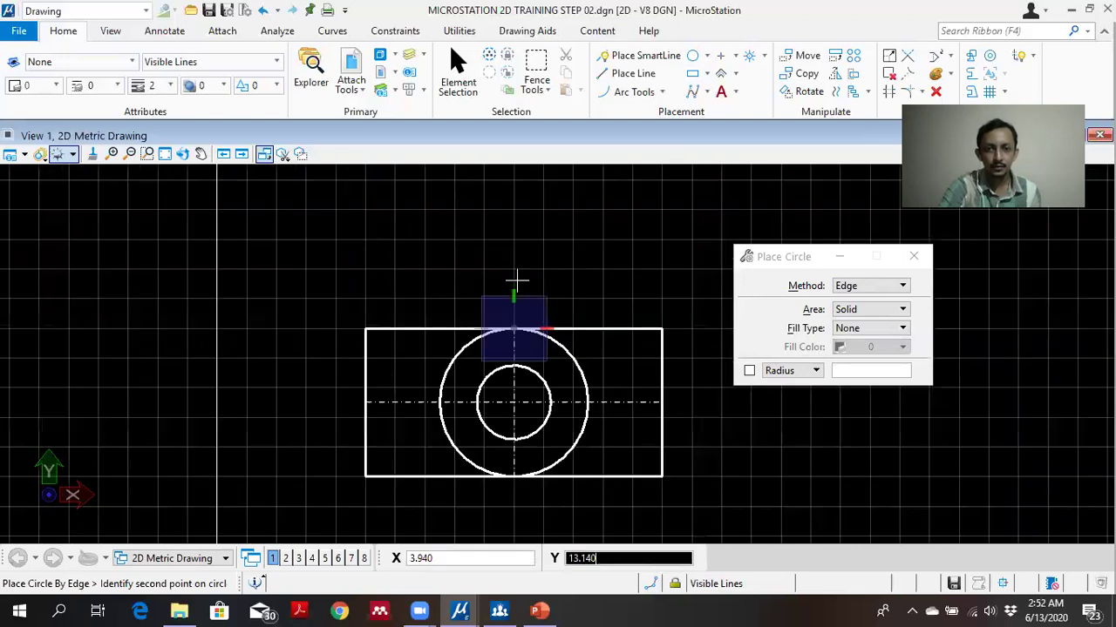
{"action": "scroll", "coordinate": [517, 281], "scroll_direction": "up", "scroll_amount": 1}
{"action": "scroll", "coordinate": [549, 347], "scroll_direction": "down", "scroll_amount": 3}
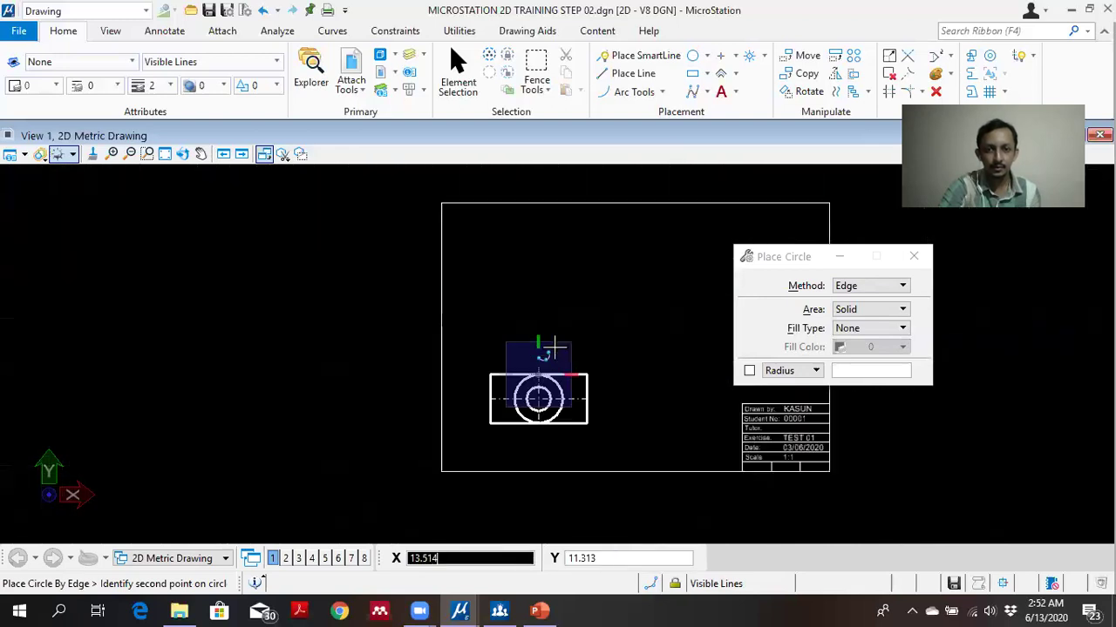
{"action": "scroll", "coordinate": [549, 353], "scroll_direction": "up", "scroll_amount": 3}
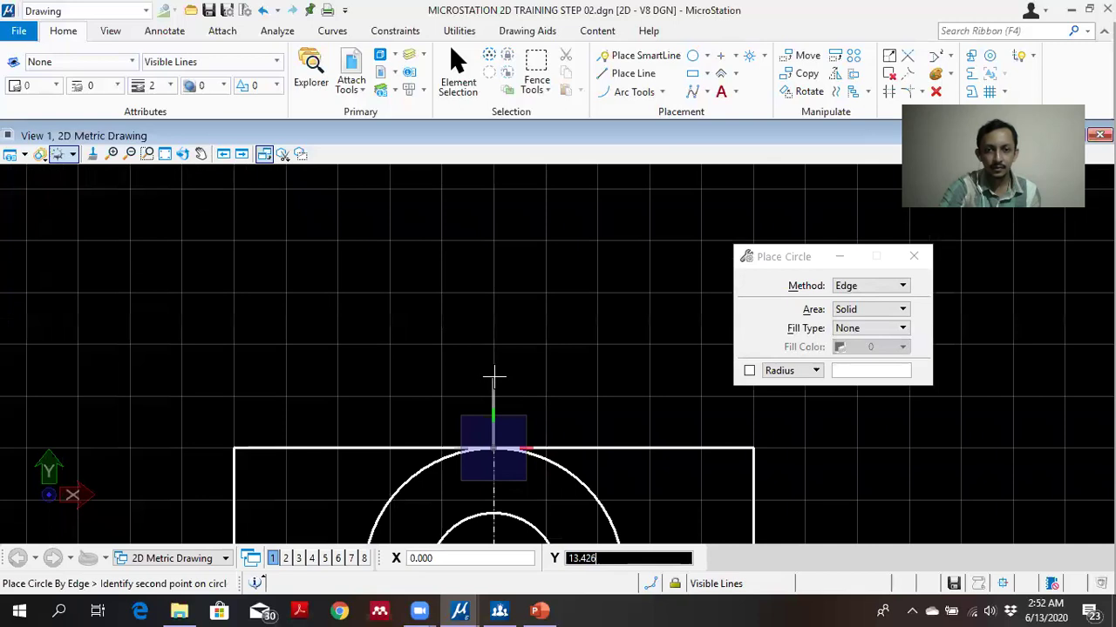
{"action": "scroll", "coordinate": [523, 375], "scroll_direction": "down", "scroll_amount": 3}
{"action": "scroll", "coordinate": [596, 376], "scroll_direction": "up", "scroll_amount": 2}
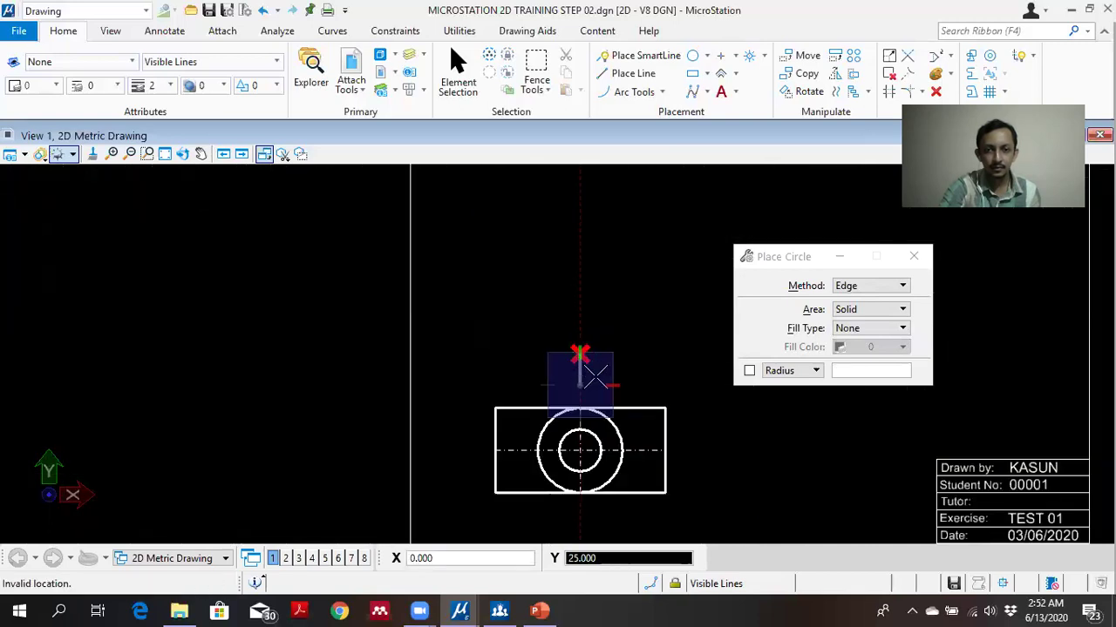
{"action": "scroll", "coordinate": [599, 381], "scroll_direction": "up", "scroll_amount": 3}
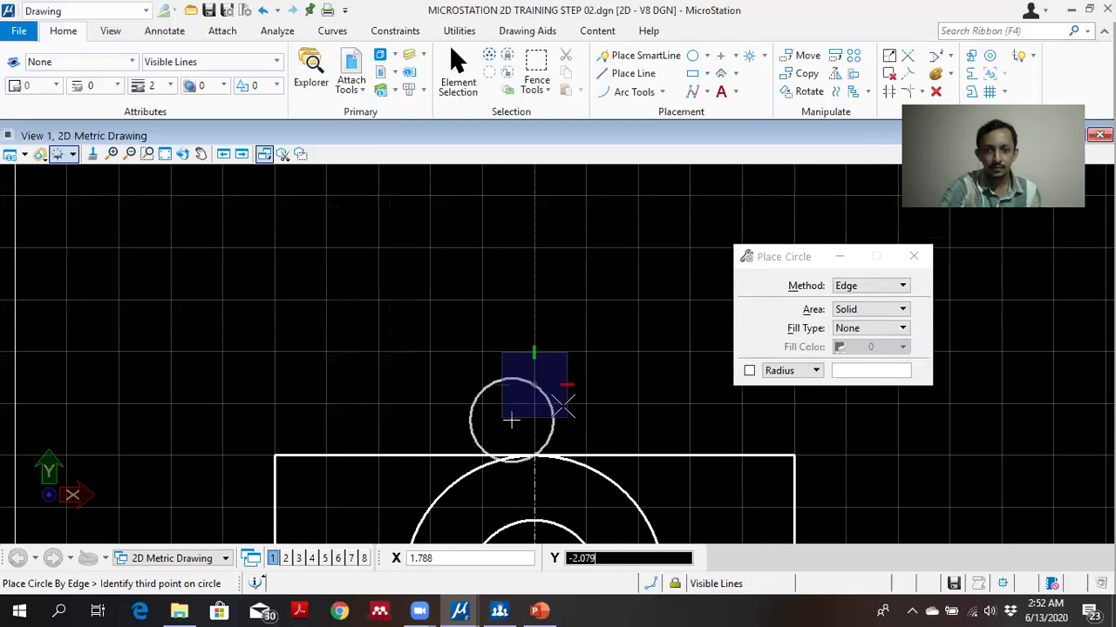
{"action": "right_click", "coordinate": [567, 372]}
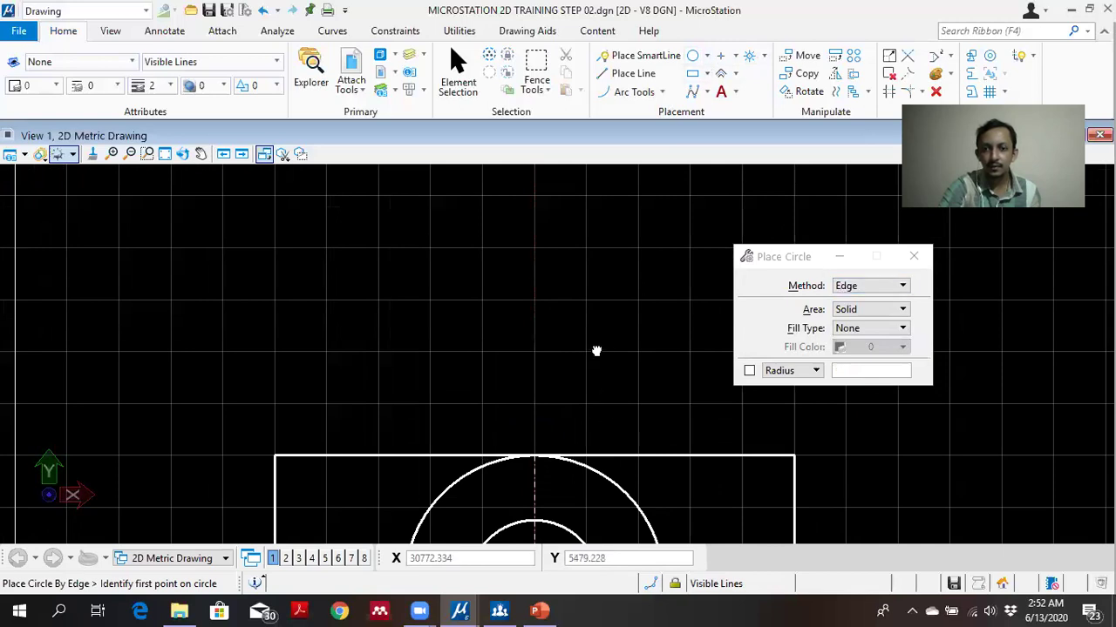
Try an Edge circle from the midpoint of the rectangle's left edge through a point 20 units along the horizontal centre line.
{"action": "middle_click_drag", "start_coordinate": [596, 351], "coordinate": [531, 239]}
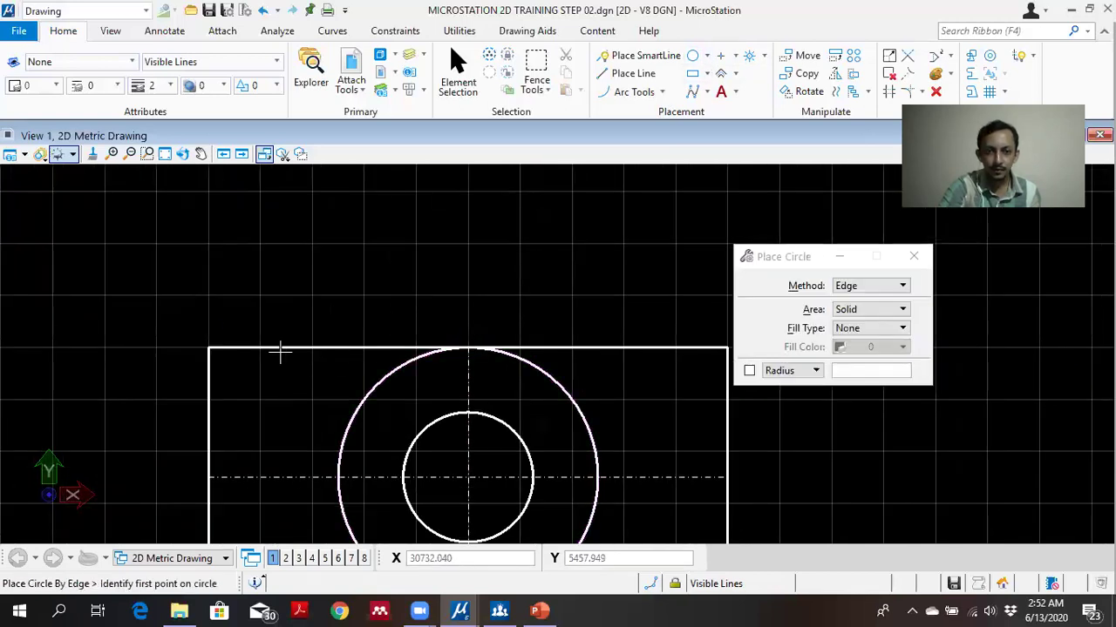
{"action": "left_click", "coordinate": [211, 474]}
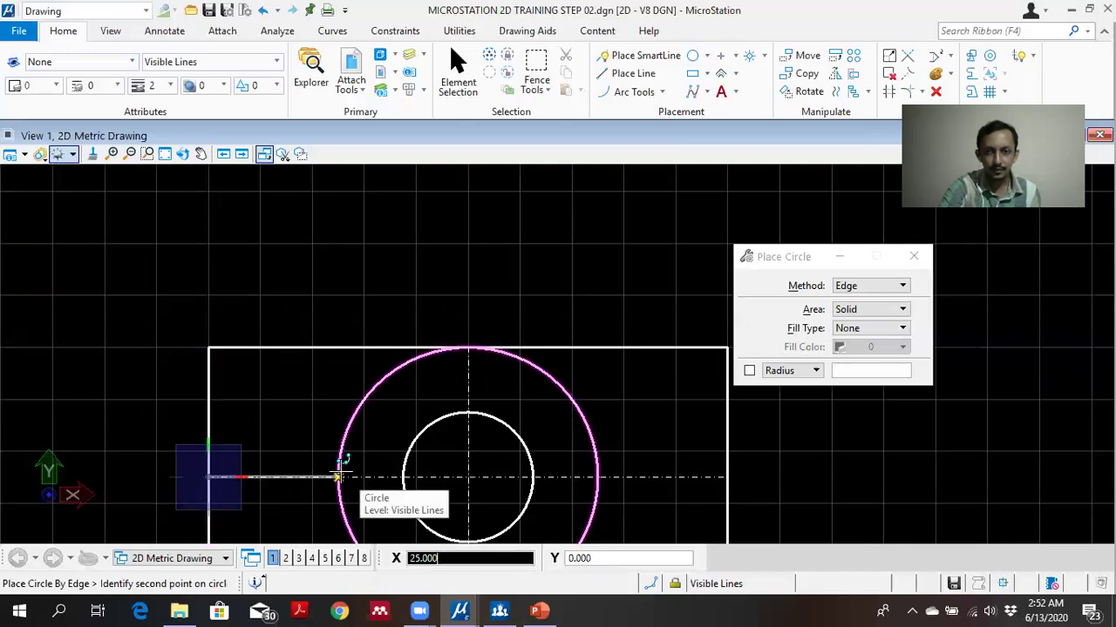
{"action": "middle_click_drag", "start_coordinate": [330, 464], "coordinate": [366, 361]}
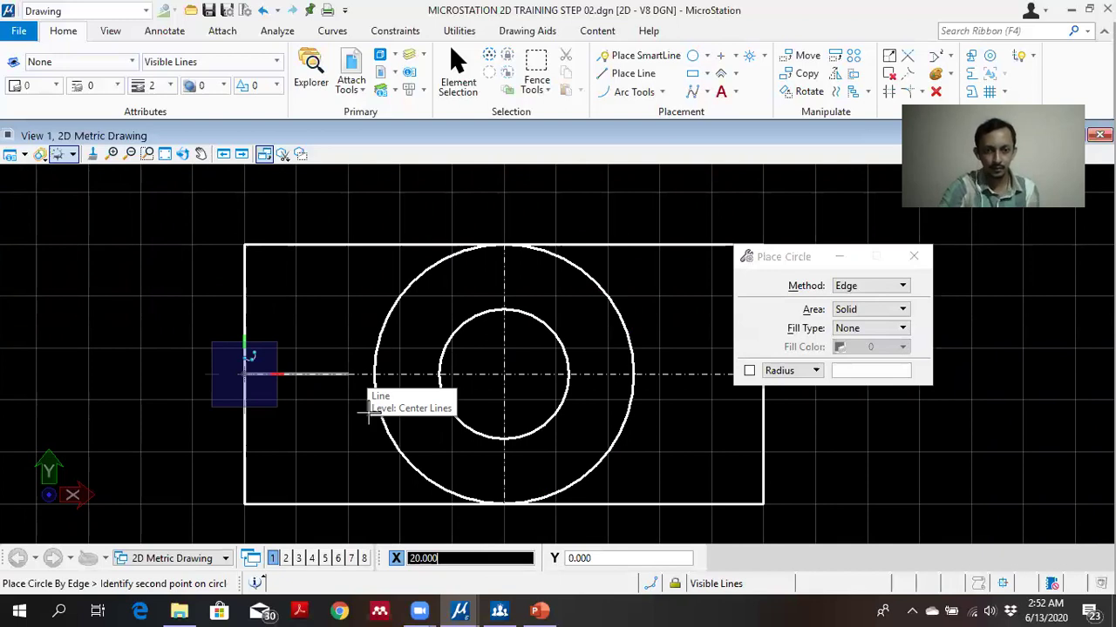
{"action": "left_click", "coordinate": [347, 375]}
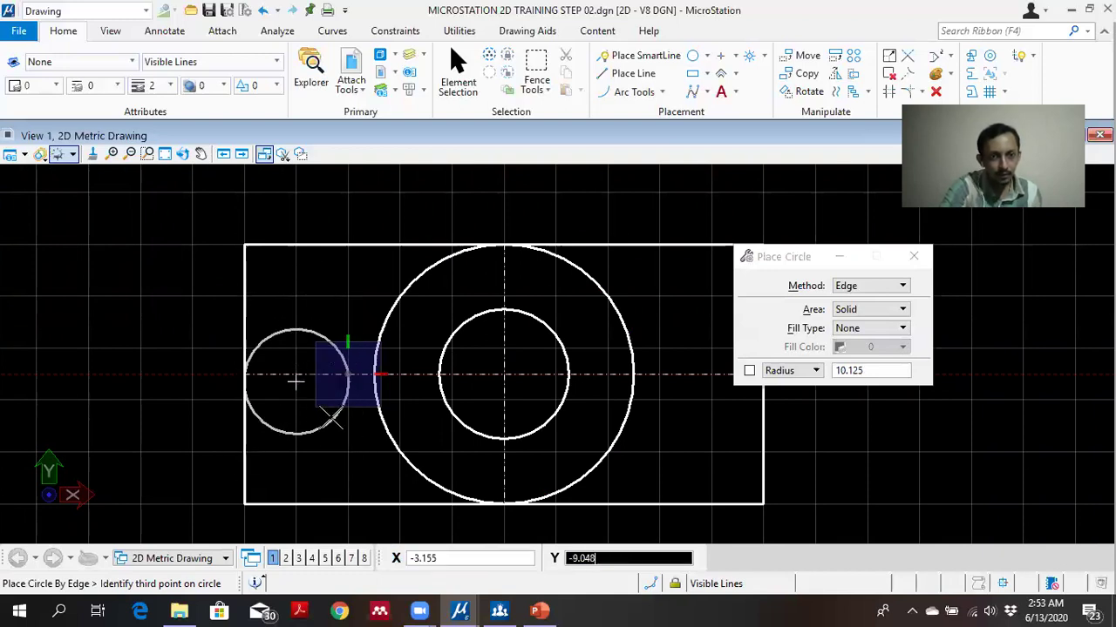
{"action": "scroll", "coordinate": [331, 417], "scroll_direction": "up", "scroll_amount": 5}
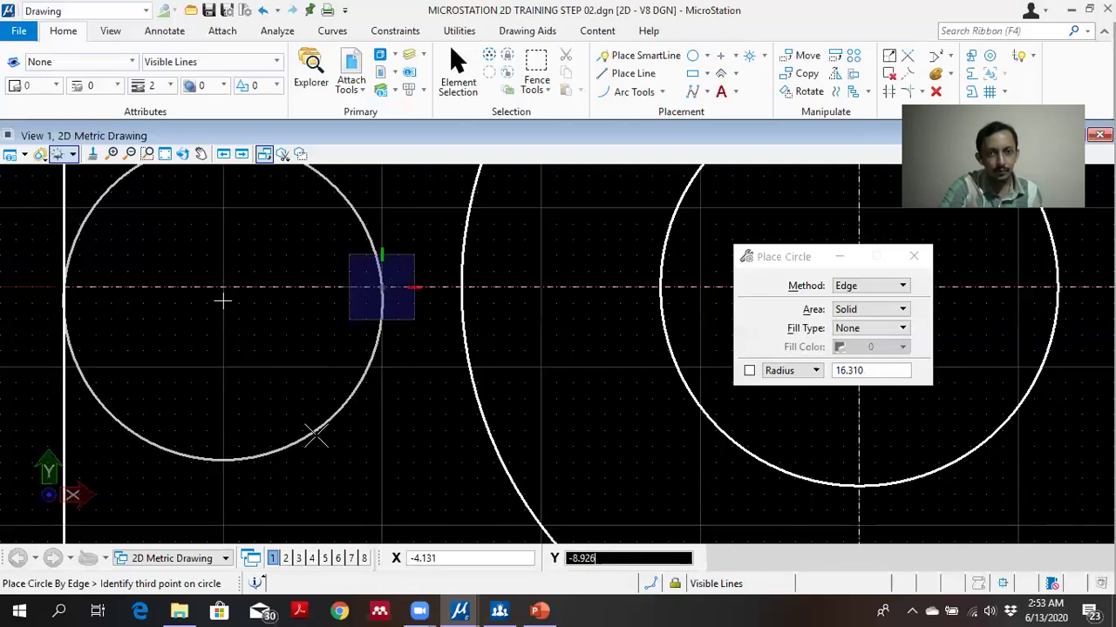
{"action": "scroll", "coordinate": [318, 441], "scroll_direction": "down", "scroll_amount": 2}
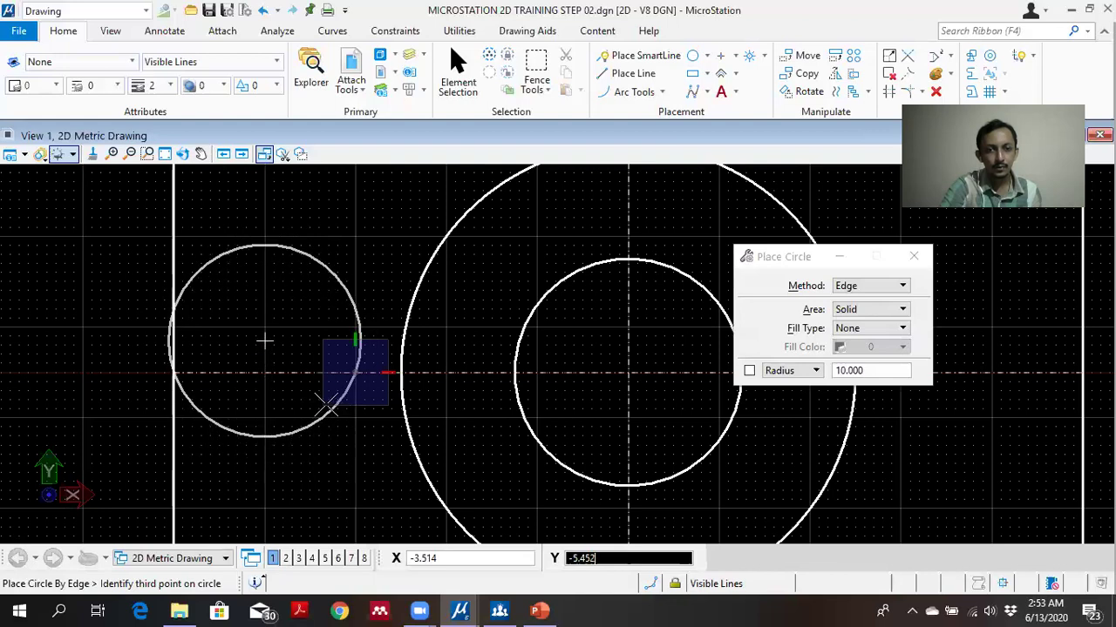
{"action": "right_click", "coordinate": [336, 417]}
{"action": "scroll", "coordinate": [341, 419], "scroll_direction": "down", "scroll_amount": 2}
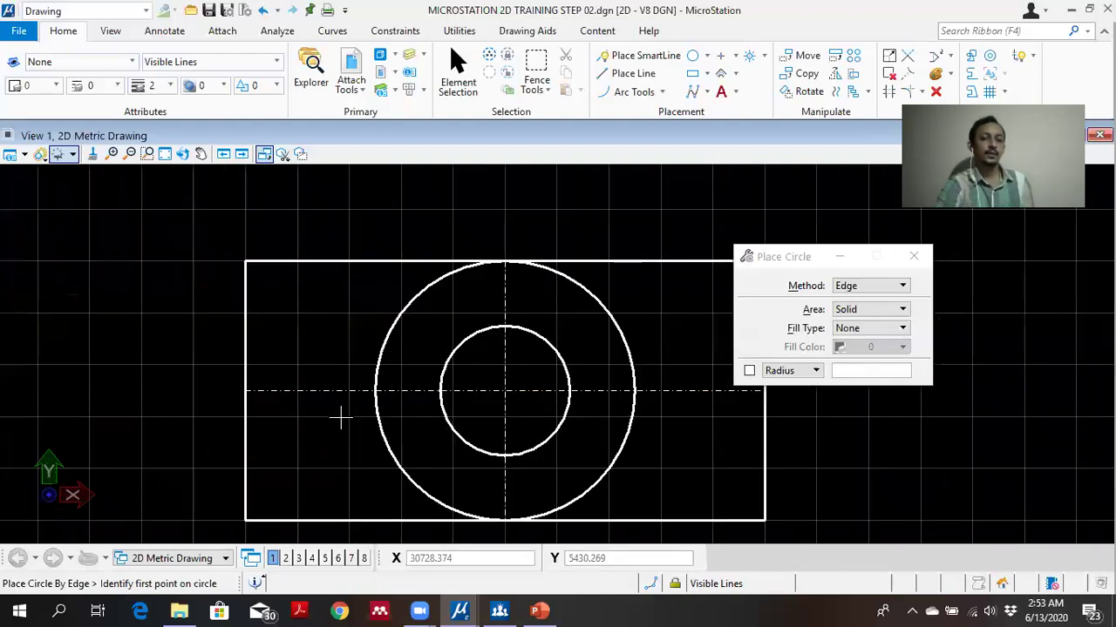
Delete the inner and outer circles centred in the rectangle.
{"action": "scroll", "coordinate": [505, 312], "scroll_direction": "up", "scroll_amount": 2}
{"action": "scroll", "coordinate": [515, 323], "scroll_direction": "down", "scroll_amount": 2}
{"action": "middle_click_drag", "start_coordinate": [645, 314], "coordinate": [585, 263]}
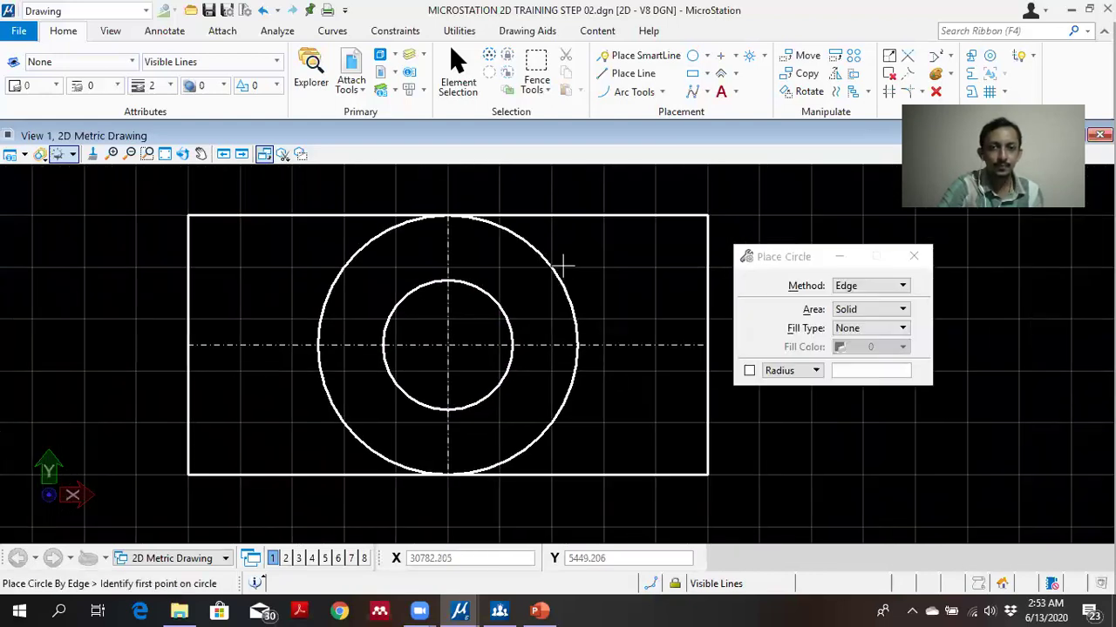
{"action": "left_click", "coordinate": [457, 74]}
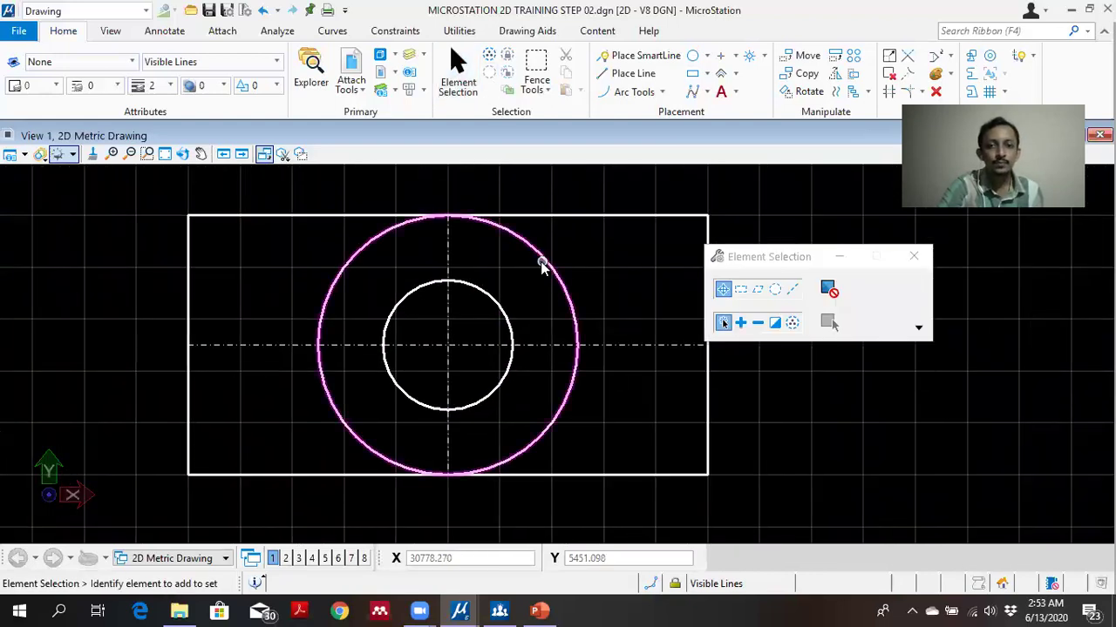
{"action": "left_click", "coordinate": [488, 297]}
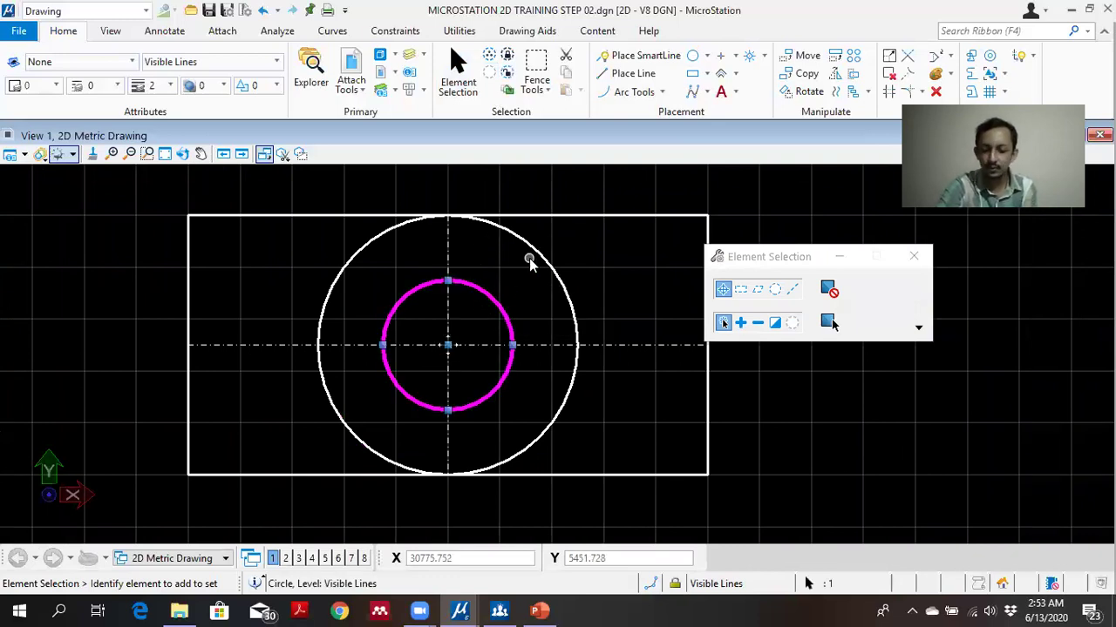
{"action": "key", "text": "Delete"}
{"action": "left_click", "coordinate": [535, 247]}
{"action": "key", "text": "Delete"}
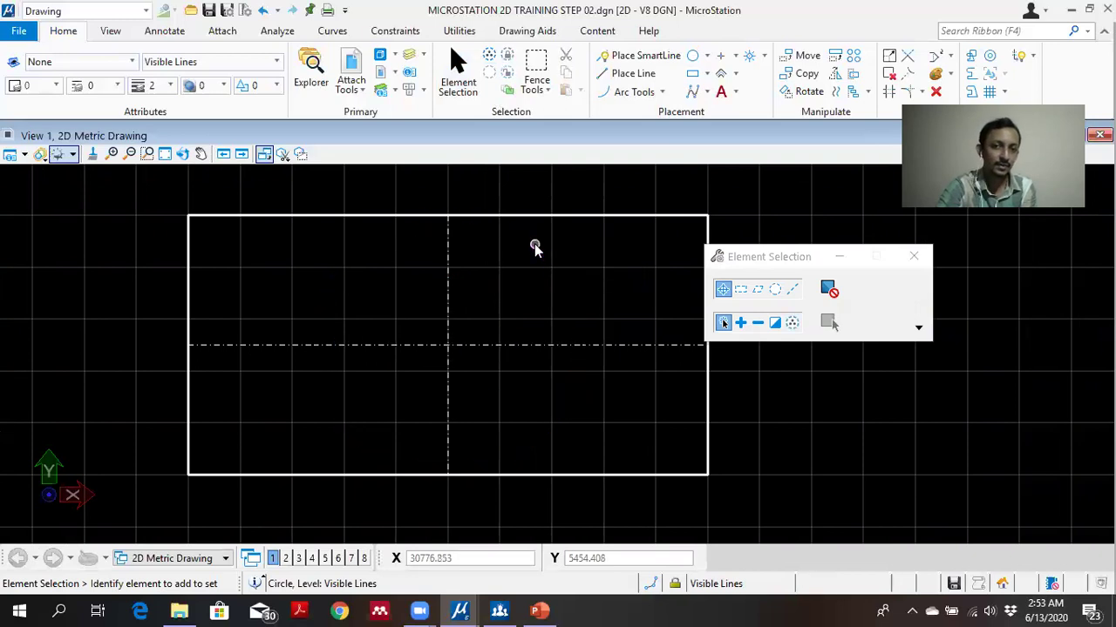
Undo both circle deletions and put the Element Selection settings window away.
{"action": "key", "text": "ctrl+z"}
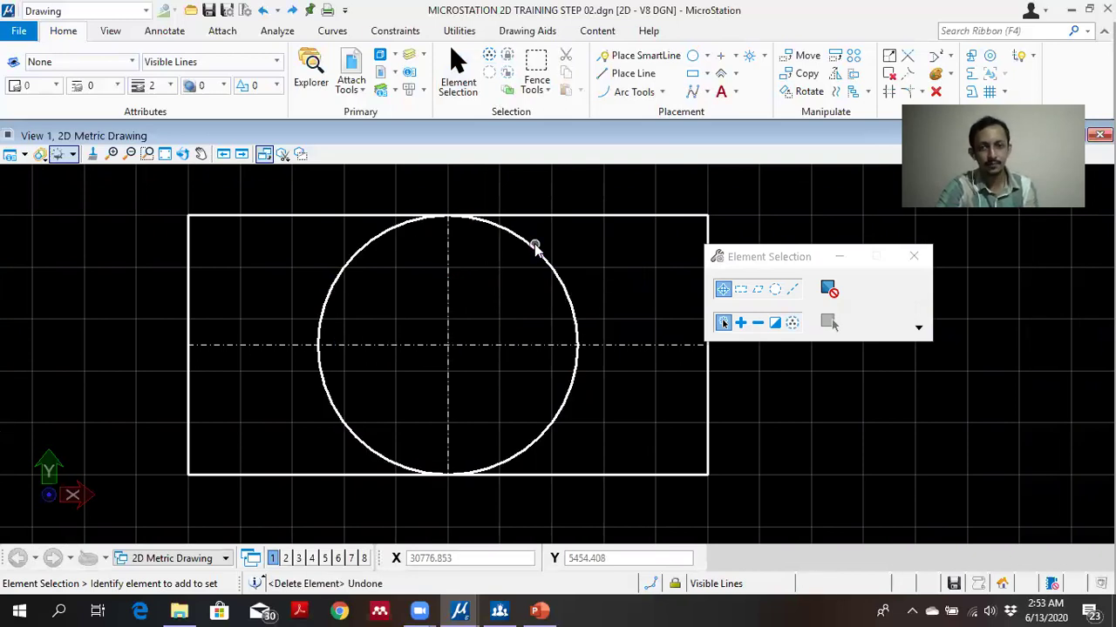
{"action": "key", "text": "ctrl+z"}
{"action": "scroll", "coordinate": [552, 285], "scroll_direction": "down", "scroll_amount": 2}
{"action": "scroll", "coordinate": [552, 286], "scroll_direction": "up", "scroll_amount": 2}
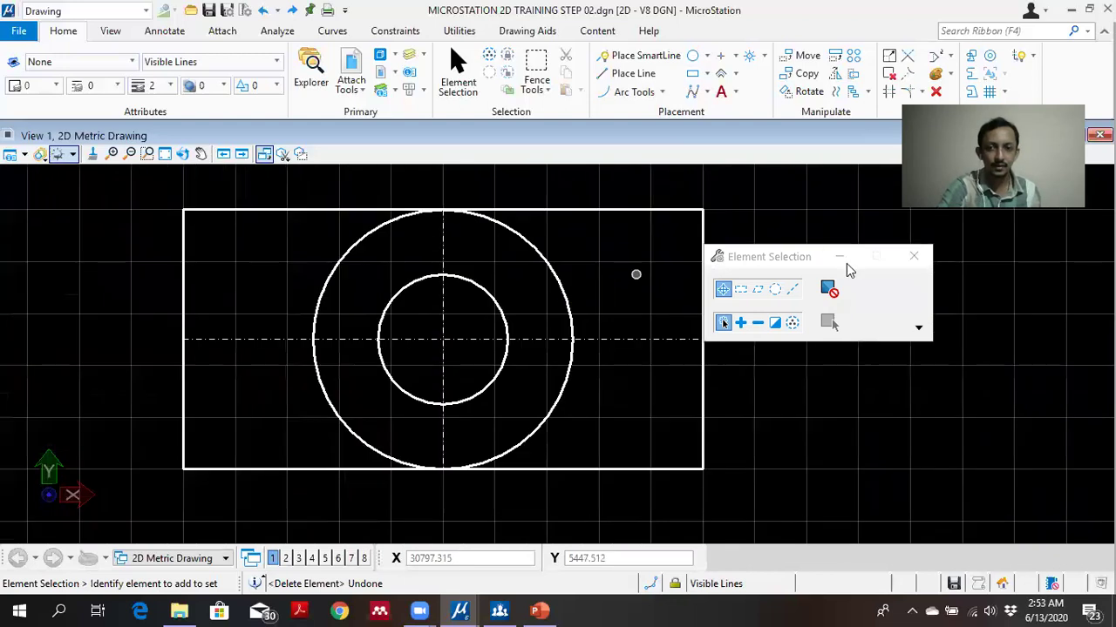
{"action": "left_click", "coordinate": [842, 258]}
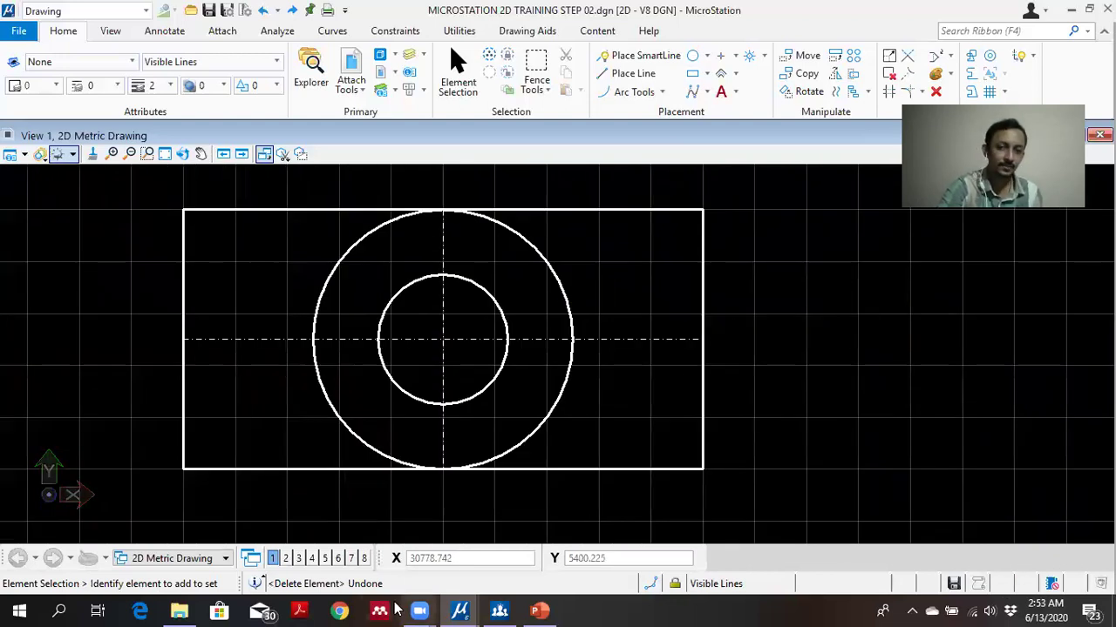
Switch to the PowerPoint training slide, colour the "Trimming Lines" item red, and return to MicroStation.
{"action": "left_click", "coordinate": [538, 611]}
{"action": "left_click", "coordinate": [505, 357]}
{"action": "left_click_drag", "start_coordinate": [369, 360], "coordinate": [506, 357]}
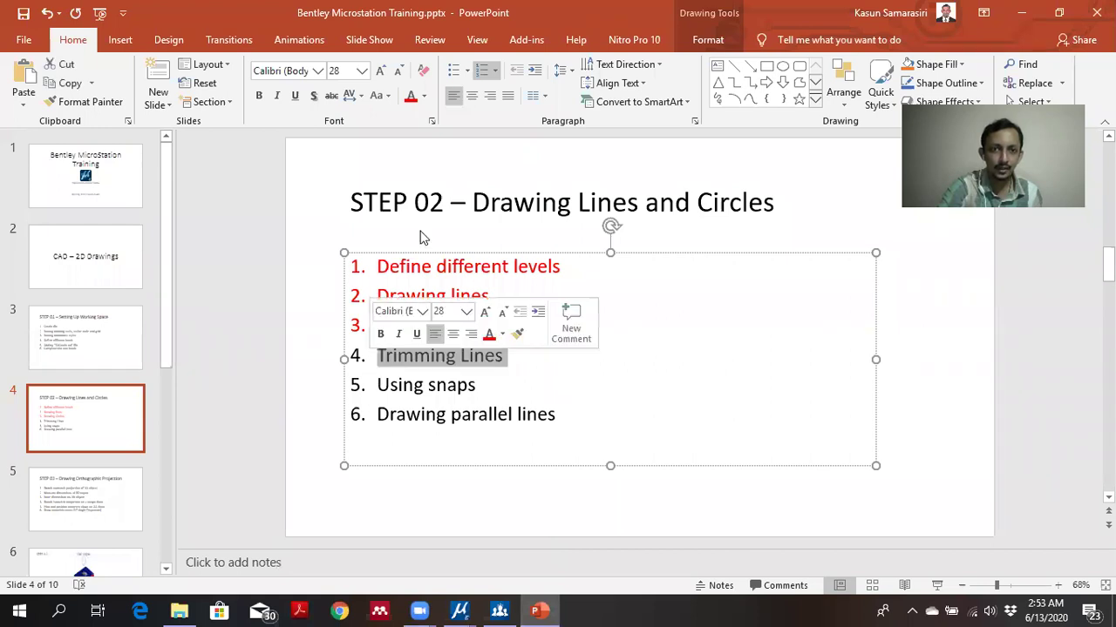
{"action": "left_click", "coordinate": [411, 98]}
{"action": "left_click", "coordinate": [1019, 14]}
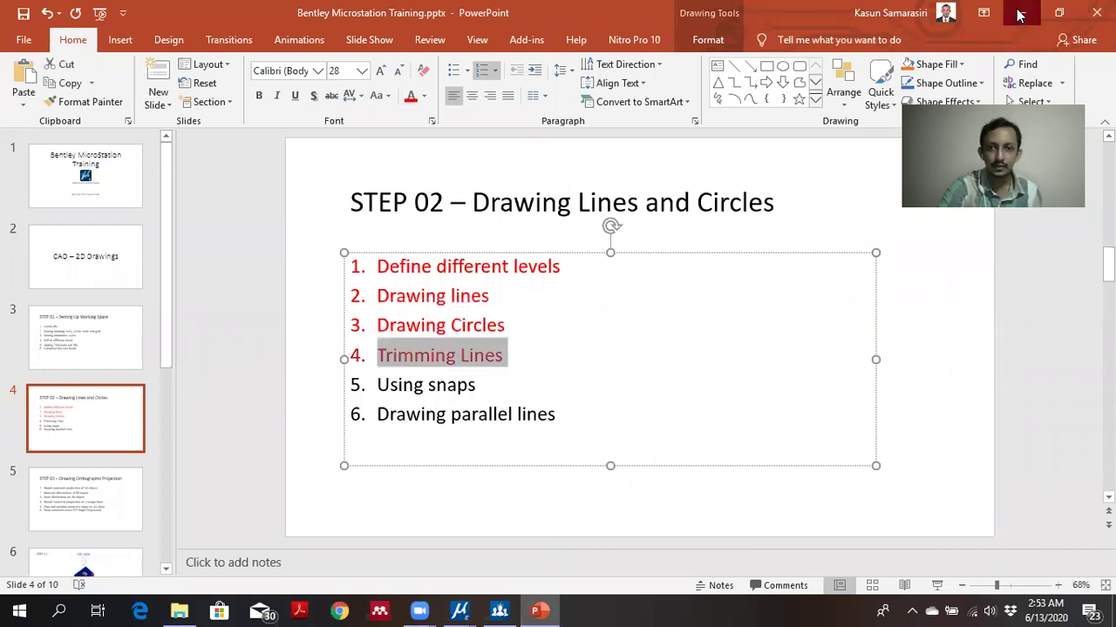
{"action": "scroll", "coordinate": [637, 323], "scroll_direction": "down", "scroll_amount": 1}
{"action": "scroll", "coordinate": [592, 300], "scroll_direction": "up", "scroll_amount": 1}
{"action": "middle_click_drag", "start_coordinate": [625, 280], "coordinate": [600, 319]}
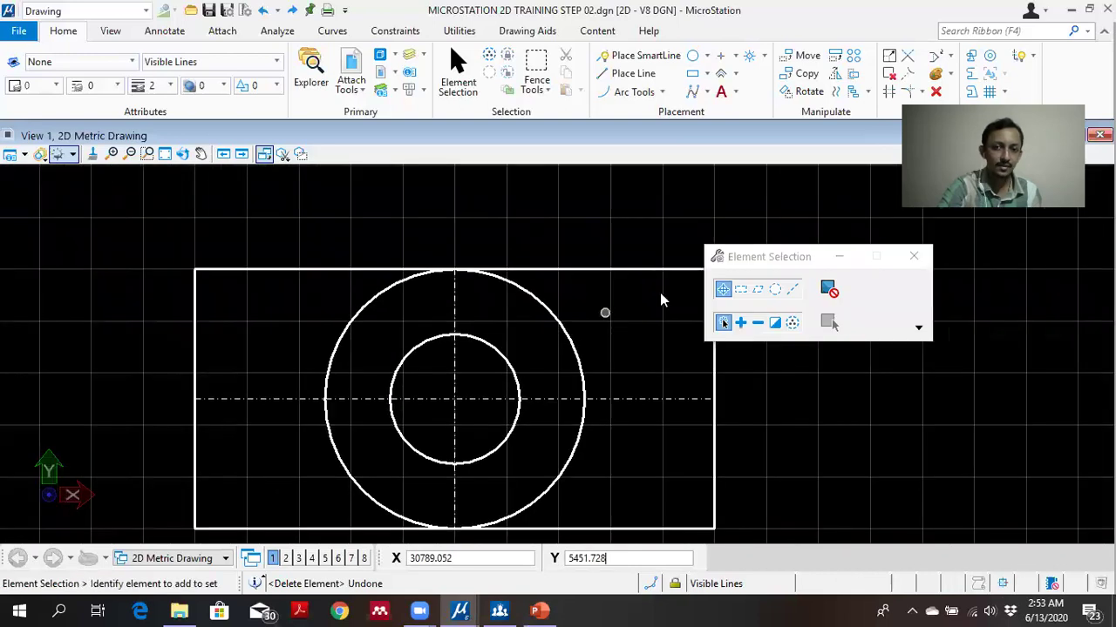
{"action": "left_click", "coordinate": [838, 256]}
{"action": "scroll", "coordinate": [740, 281], "scroll_direction": "down", "scroll_amount": 2}
{"action": "middle_click_drag", "start_coordinate": [727, 278], "coordinate": [672, 302]}
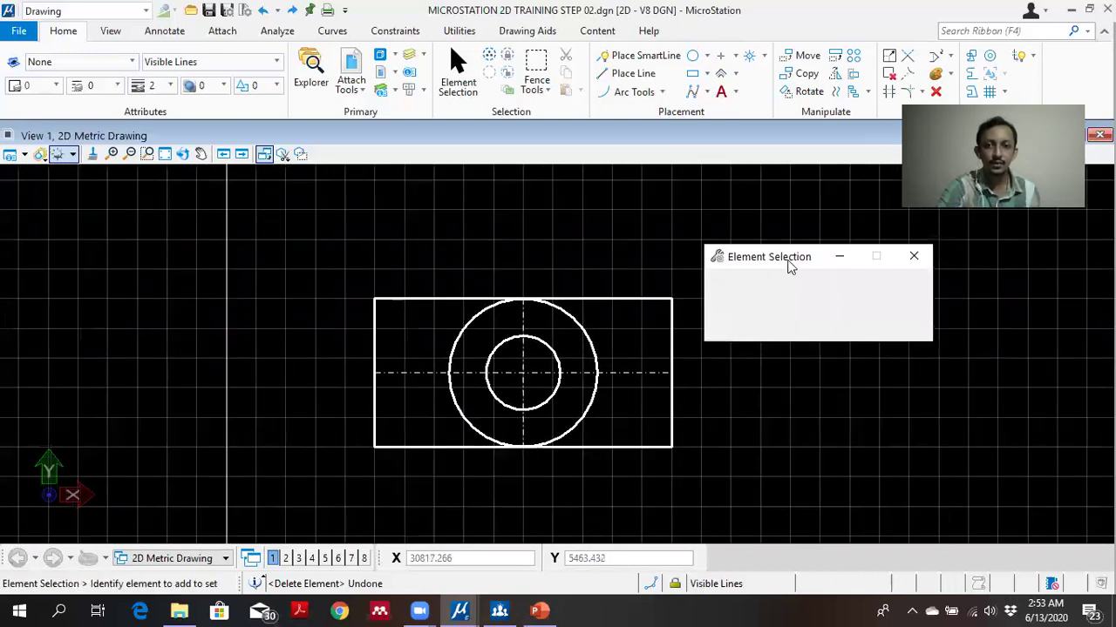
{"action": "left_click", "coordinate": [841, 256]}
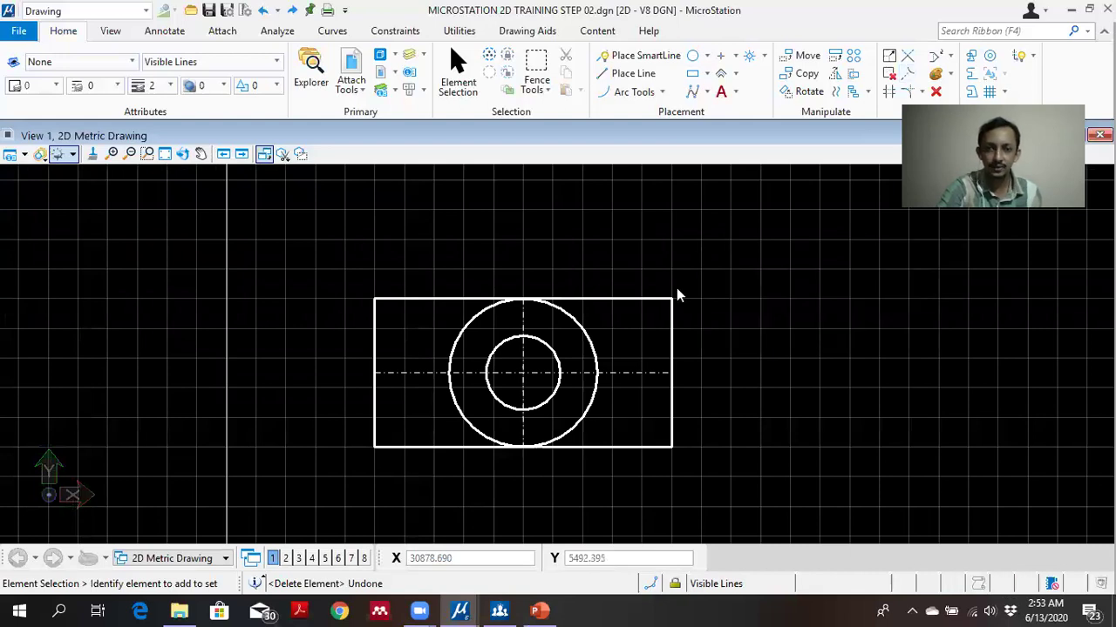
{"action": "scroll", "coordinate": [618, 360], "scroll_direction": "up", "scroll_amount": 2}
{"action": "scroll", "coordinate": [480, 283], "scroll_direction": "up", "scroll_amount": 2}
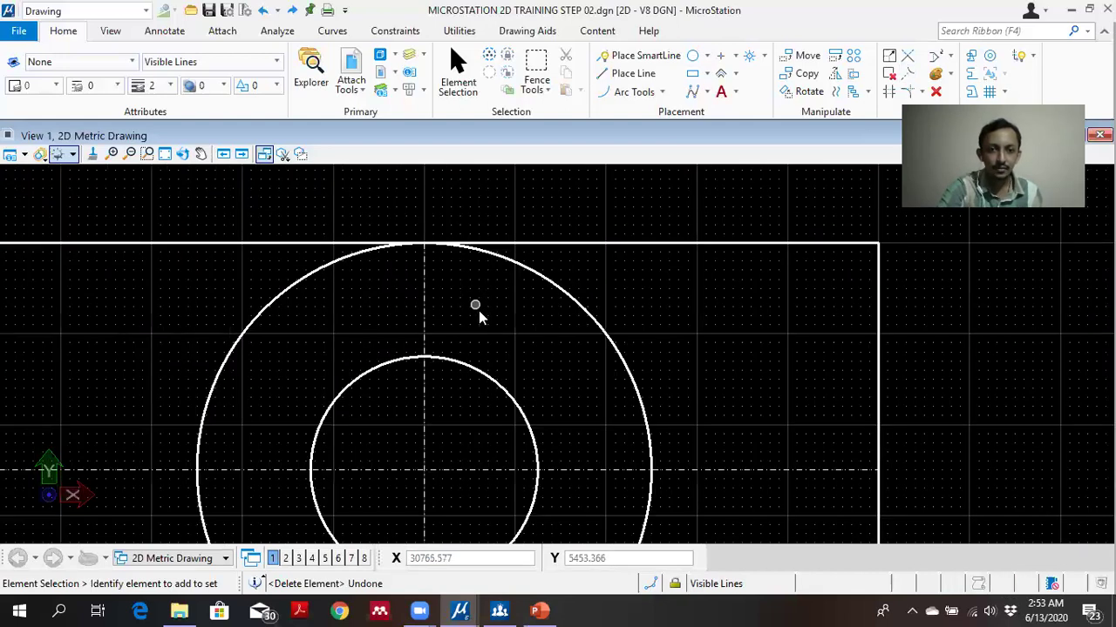
{"action": "middle_click_drag", "start_coordinate": [475, 313], "coordinate": [469, 261]}
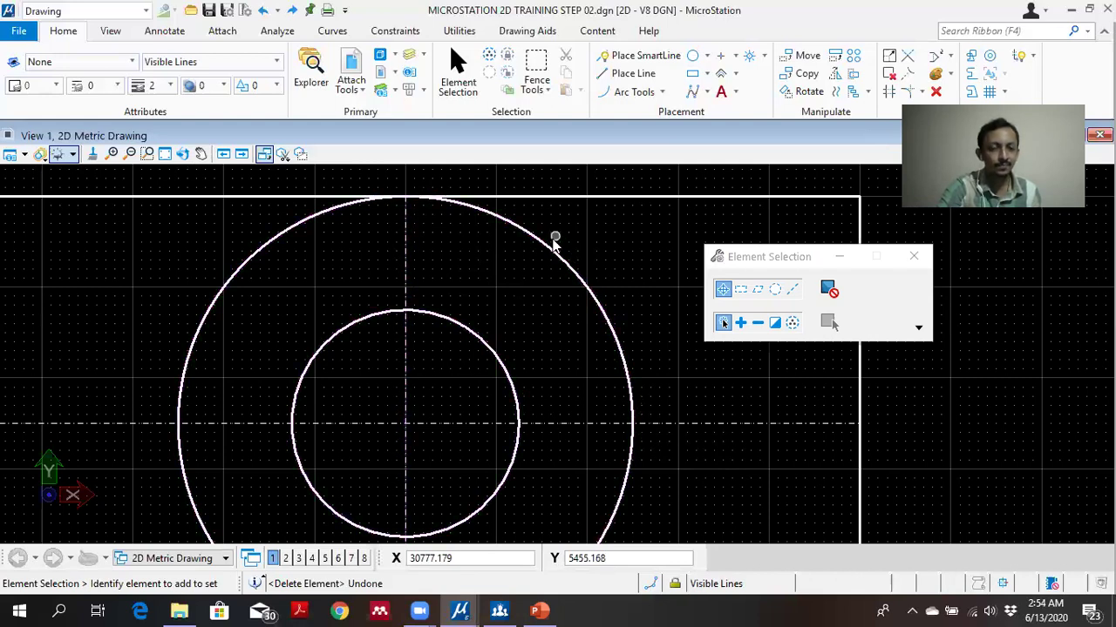
{"action": "scroll", "coordinate": [486, 279], "scroll_direction": "down", "scroll_amount": 3}
{"action": "scroll", "coordinate": [488, 267], "scroll_direction": "up", "scroll_amount": 3}
{"action": "mouse_move", "coordinate": [488, 267]}
{"action": "middle_mouse_down"}
{"action": "mouse_move", "coordinate": [462, 324]}
{"action": "mouse_move", "coordinate": [450, 313]}
{"action": "middle_mouse_up"}
{"action": "scroll", "coordinate": [451, 315], "scroll_direction": "up", "scroll_amount": 1}
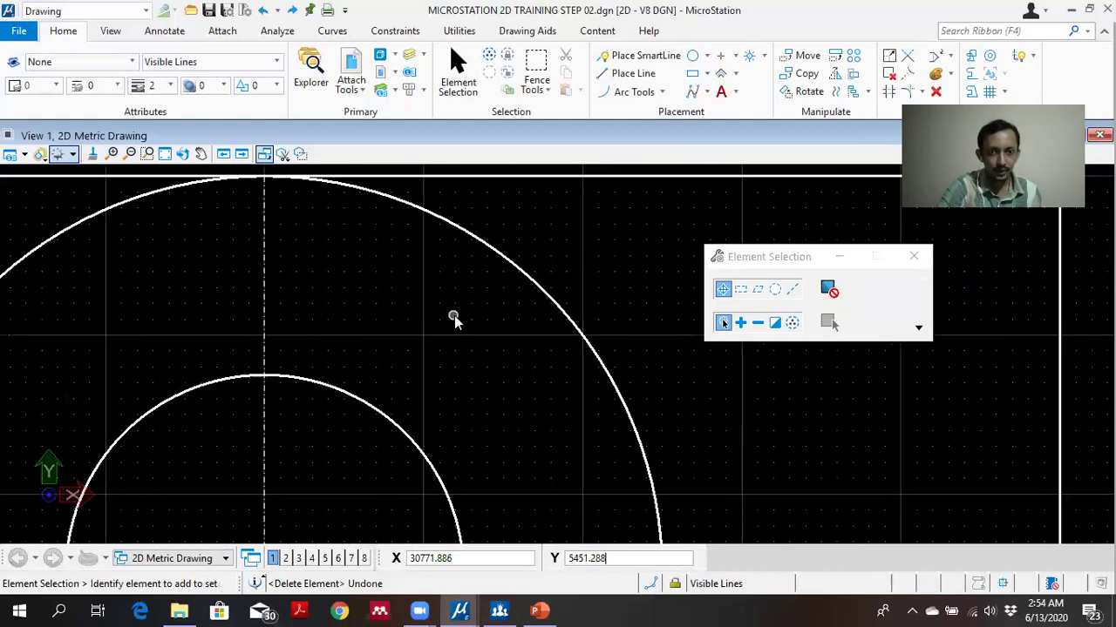
{"action": "scroll", "coordinate": [463, 334], "scroll_direction": "down", "scroll_amount": 1}
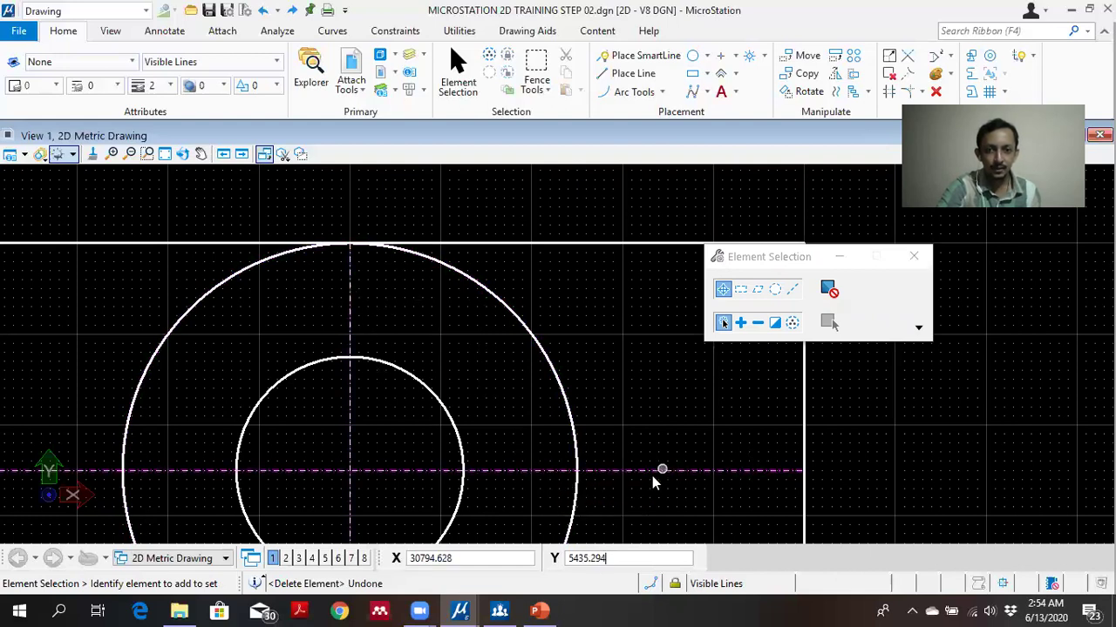
Select the rectangle's horizontal centre line.
{"action": "left_click", "coordinate": [713, 472]}
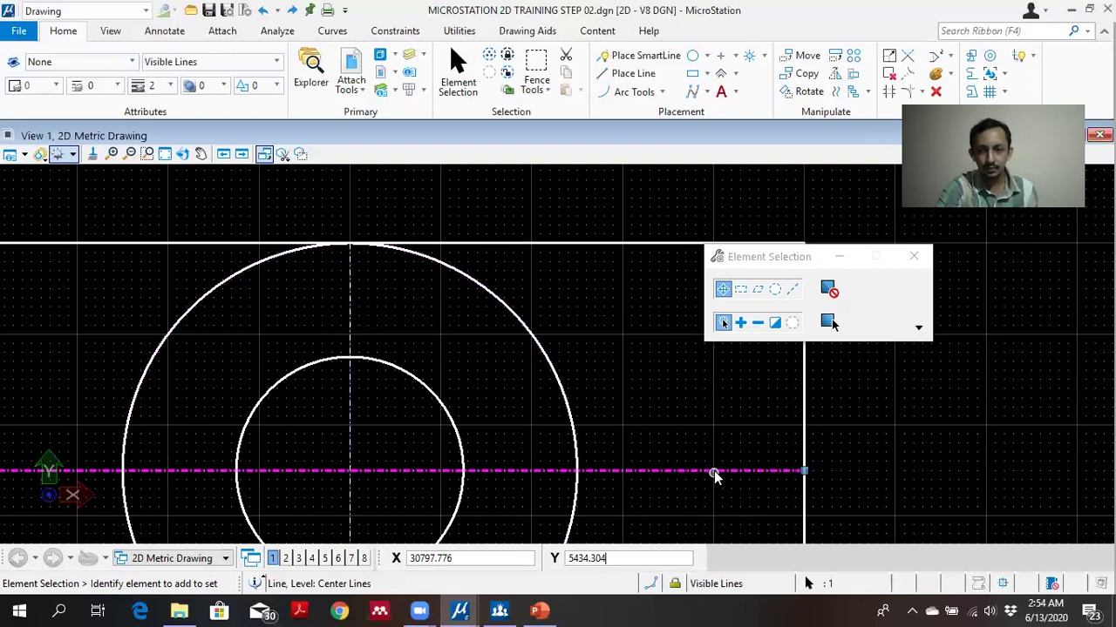
{"action": "scroll", "coordinate": [645, 460], "scroll_direction": "down", "scroll_amount": 1}
{"action": "scroll", "coordinate": [640, 459], "scroll_direction": "up", "scroll_amount": 1}
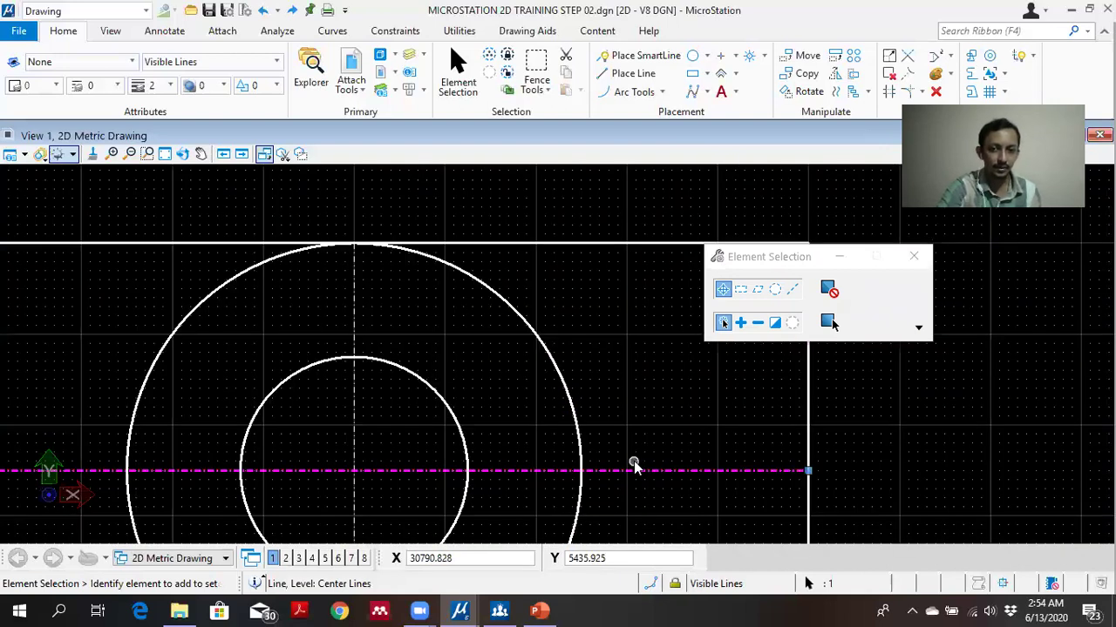
{"action": "scroll", "coordinate": [634, 463], "scroll_direction": "down", "scroll_amount": 1}
{"action": "scroll", "coordinate": [590, 459], "scroll_direction": "up", "scroll_amount": 1}
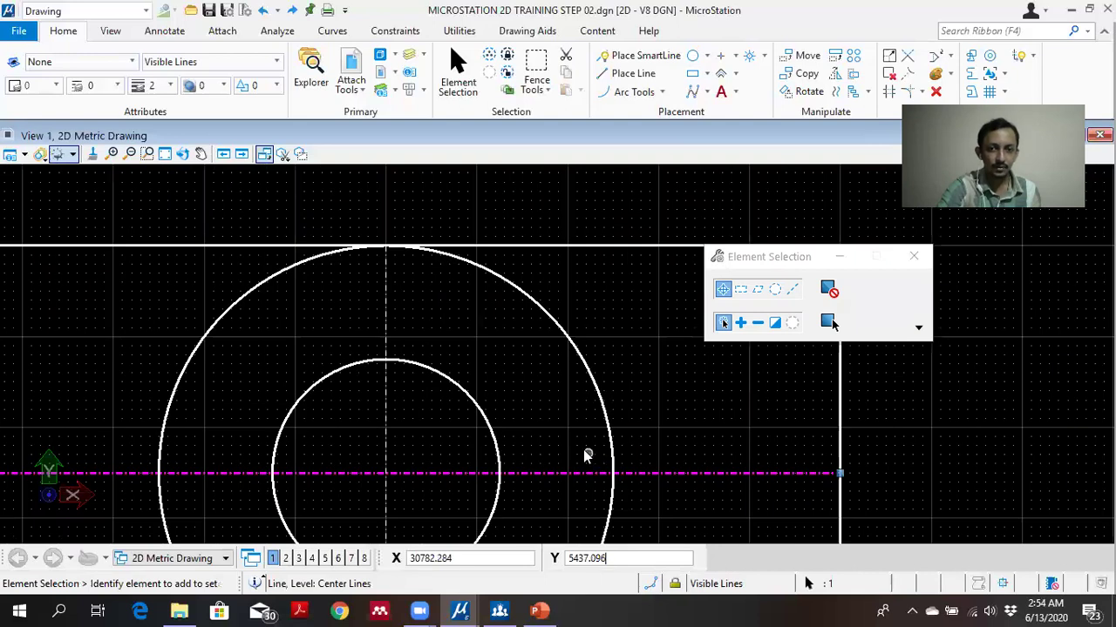
Preselect the horizontal centre line, trim off the vertical centre line above it with Trim Multiple, and undo the trim.
{"action": "left_click", "coordinate": [387, 284]}
{"action": "left_click", "coordinate": [557, 472]}
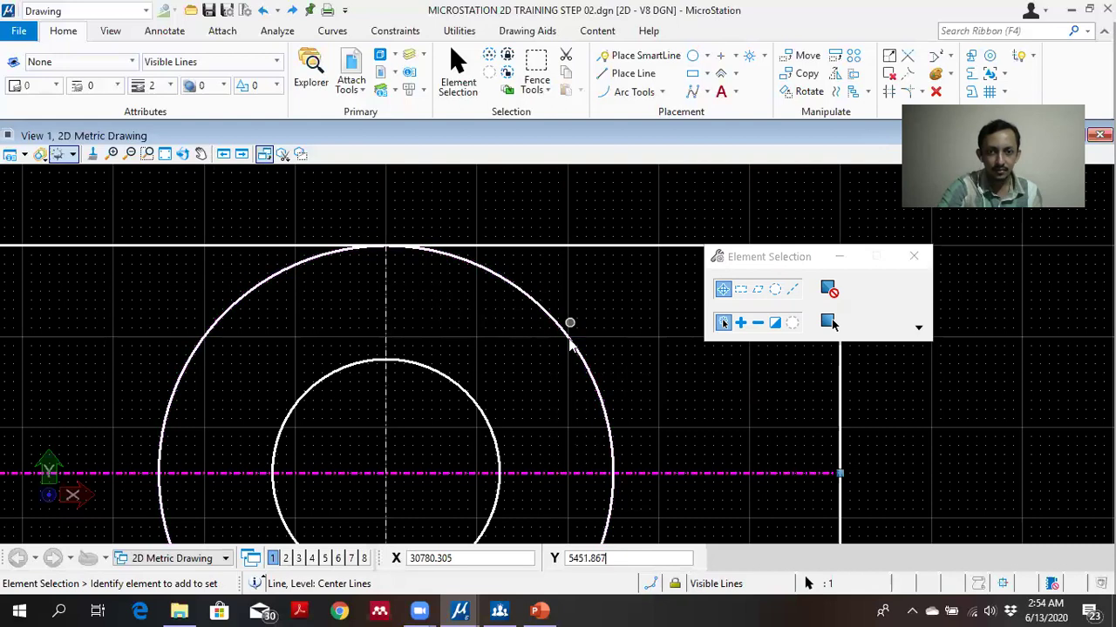
{"action": "left_click", "coordinate": [889, 94]}
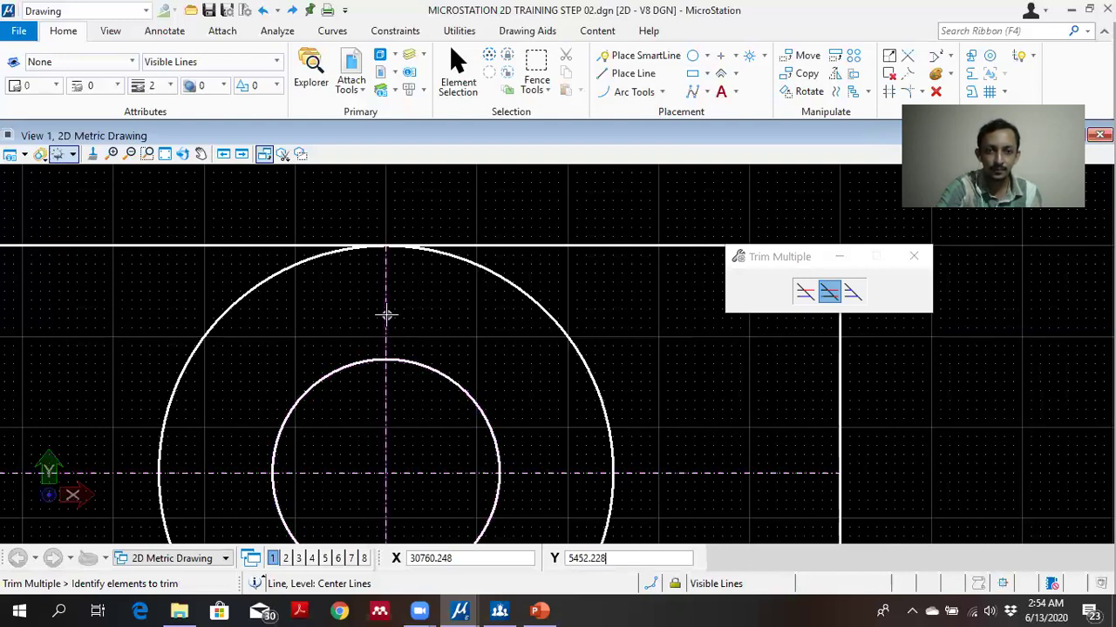
{"action": "right_click", "coordinate": [449, 339]}
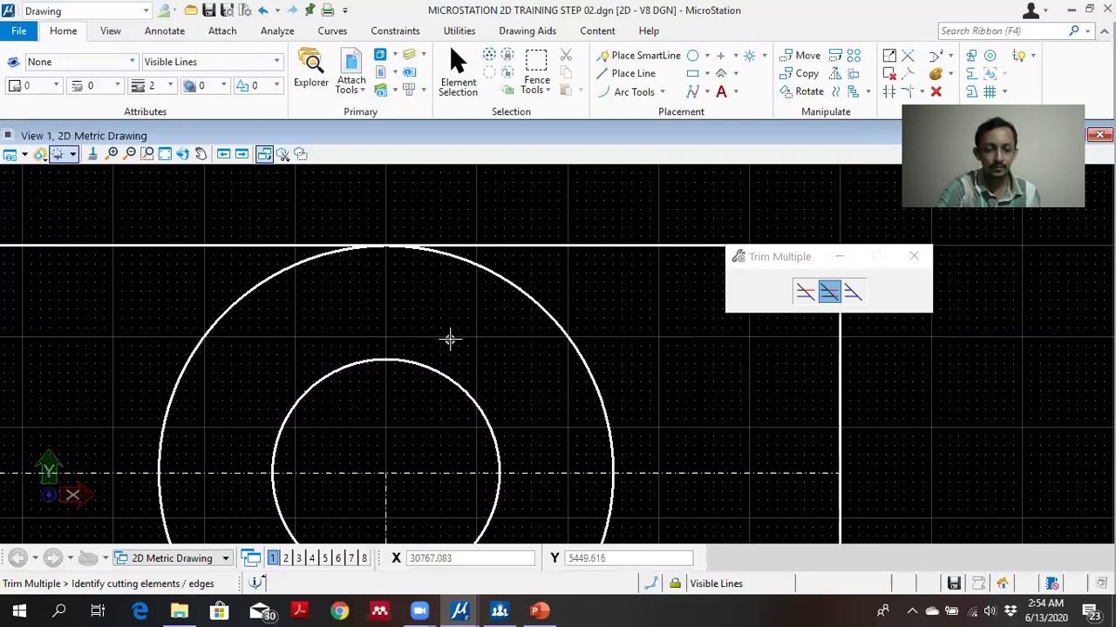
{"action": "key", "text": "ctrl+z"}
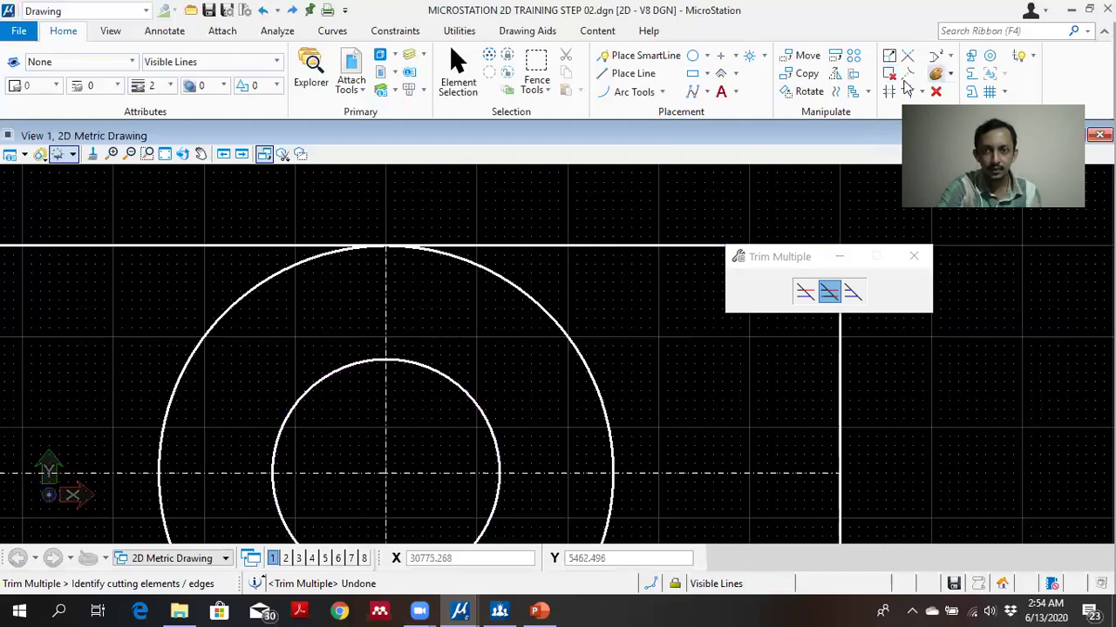
Practise twice trimming the vertical centre line's upper part, picking the horizontal centre line as cutting element, and undo each trim.
{"action": "left_click", "coordinate": [567, 473]}
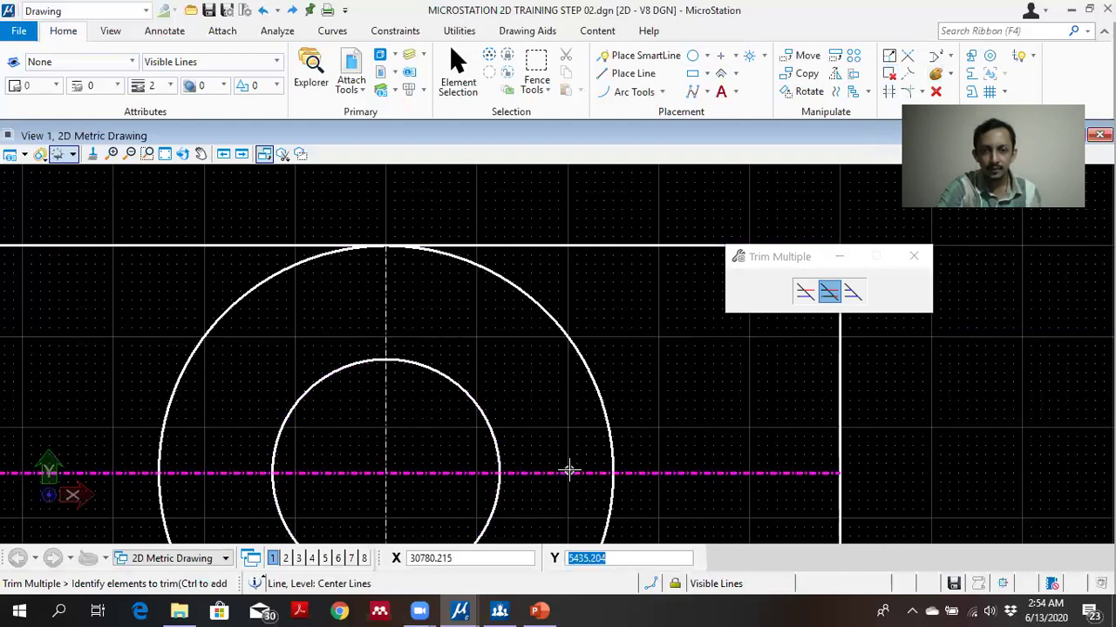
{"action": "left_click", "coordinate": [386, 319]}
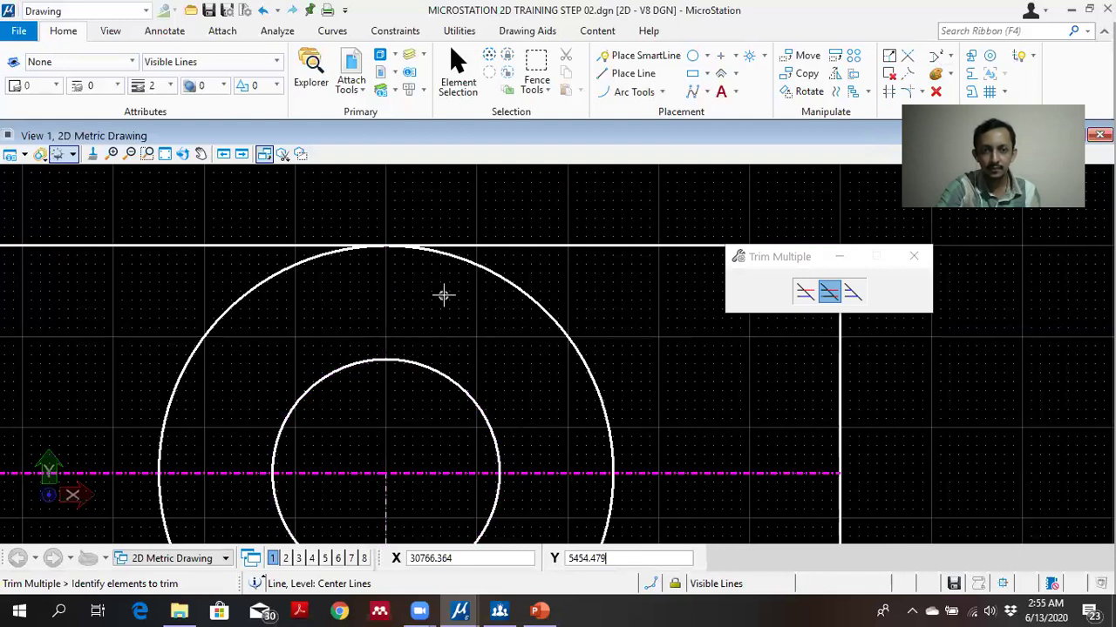
{"action": "right_click", "coordinate": [442, 296]}
{"action": "key", "text": "ctrl+z"}
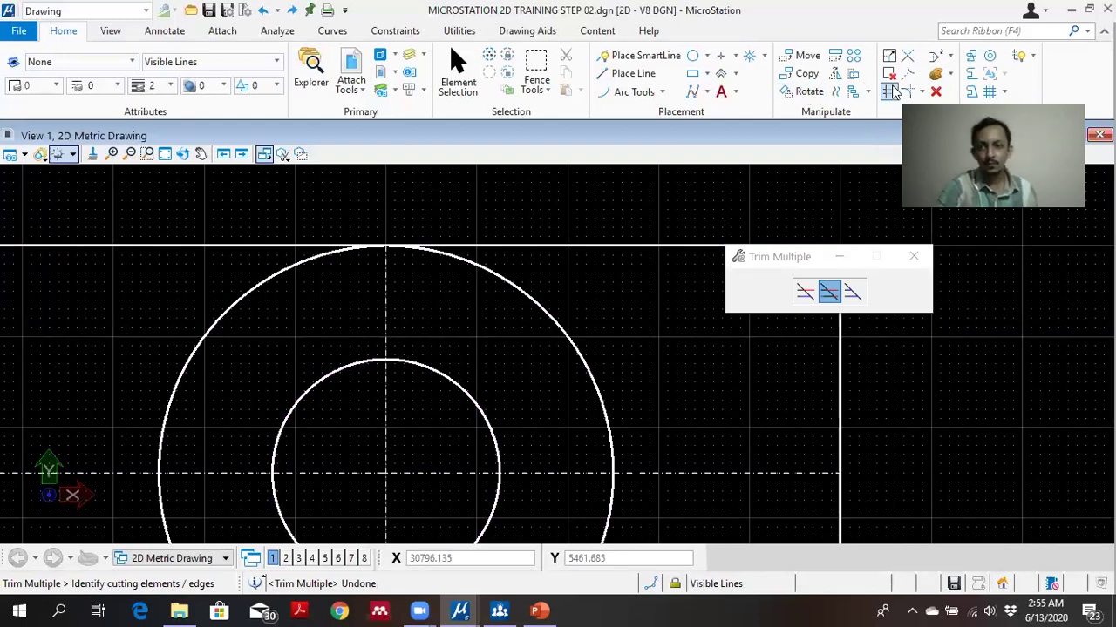
{"action": "left_click", "coordinate": [581, 473]}
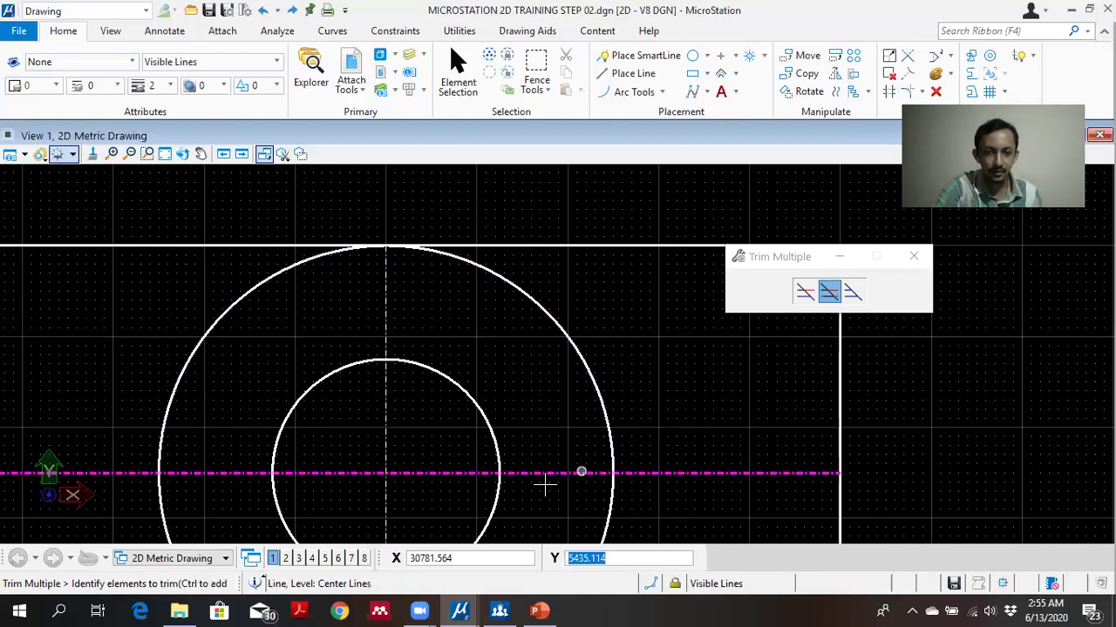
{"action": "left_click", "coordinate": [386, 323]}
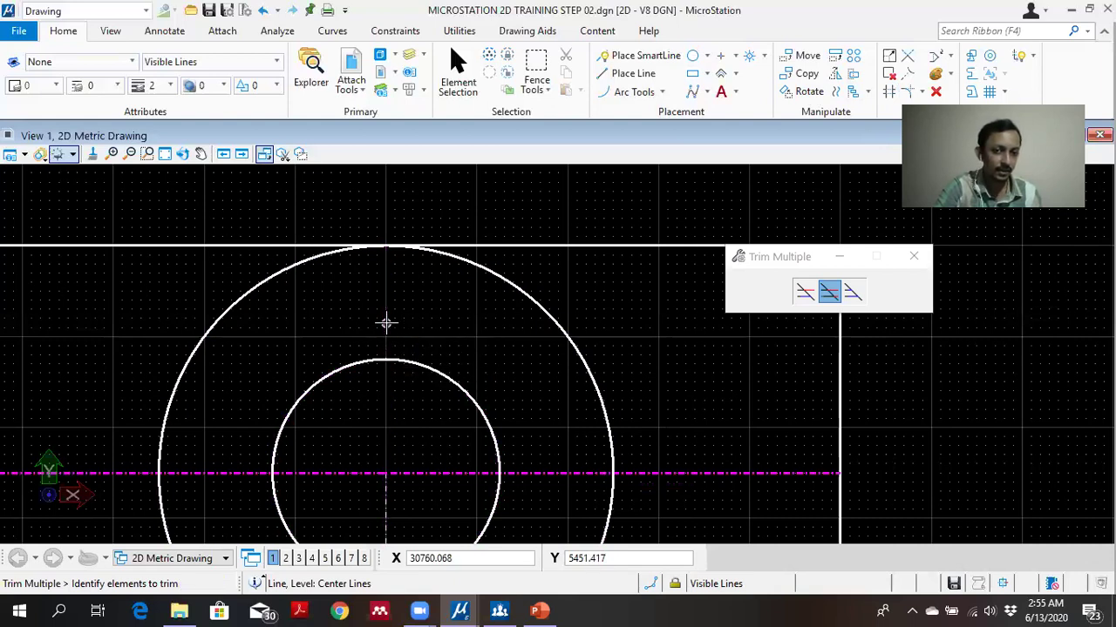
{"action": "scroll", "coordinate": [367, 472], "scroll_direction": "up", "scroll_amount": 2}
{"action": "scroll", "coordinate": [464, 438], "scroll_direction": "up", "scroll_amount": 1}
{"action": "scroll", "coordinate": [440, 440], "scroll_direction": "down", "scroll_amount": 5}
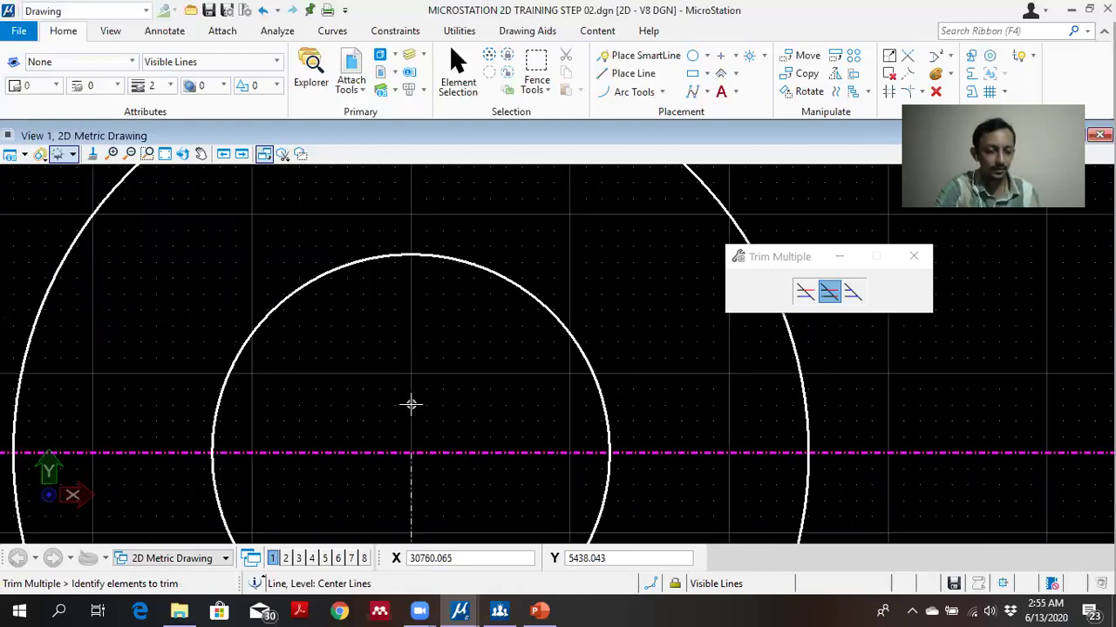
{"action": "key", "text": "ctrl+z"}
Trim away the upper-right quarter of the outer circle using both centre lines as cutting elements.
{"action": "scroll", "coordinate": [410, 404], "scroll_direction": "down", "scroll_amount": 2}
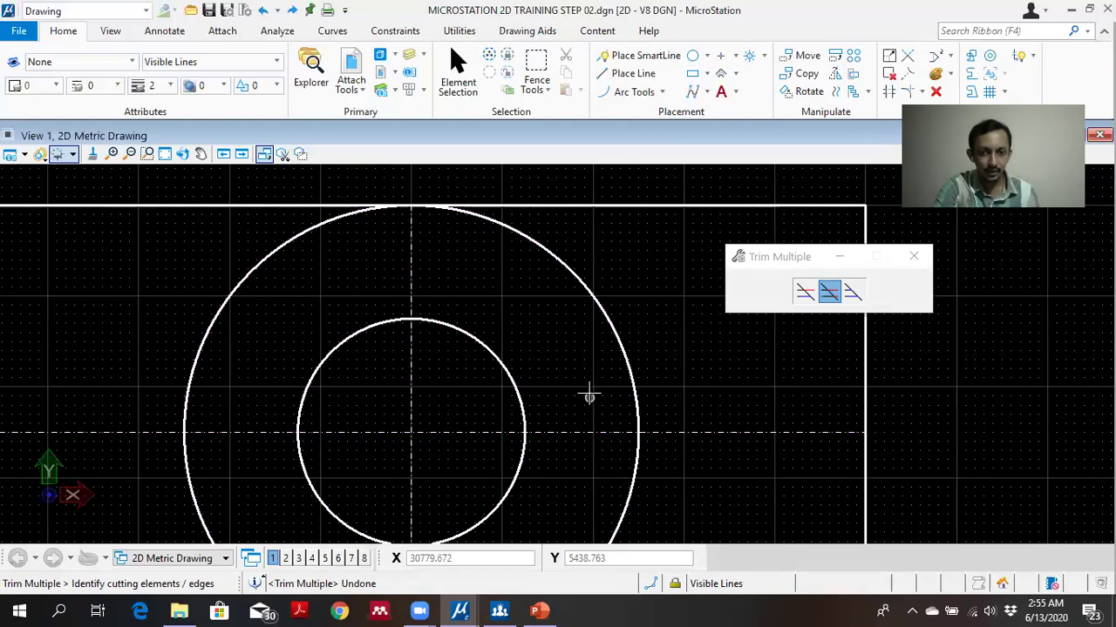
{"action": "left_click", "coordinate": [575, 431]}
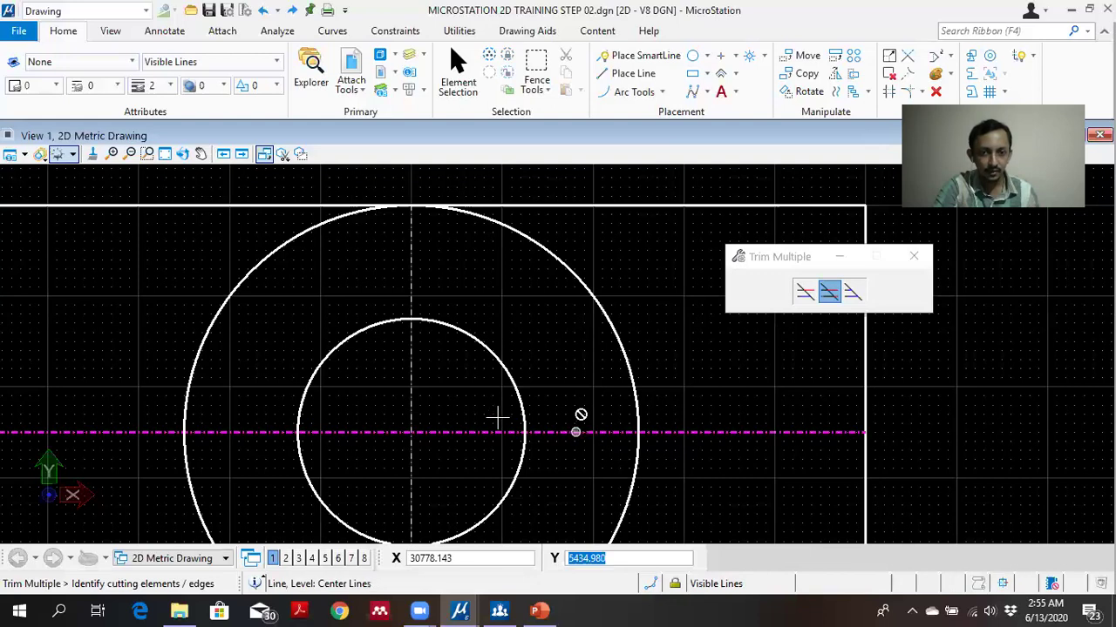
{"action": "left_click", "coordinate": [414, 369]}
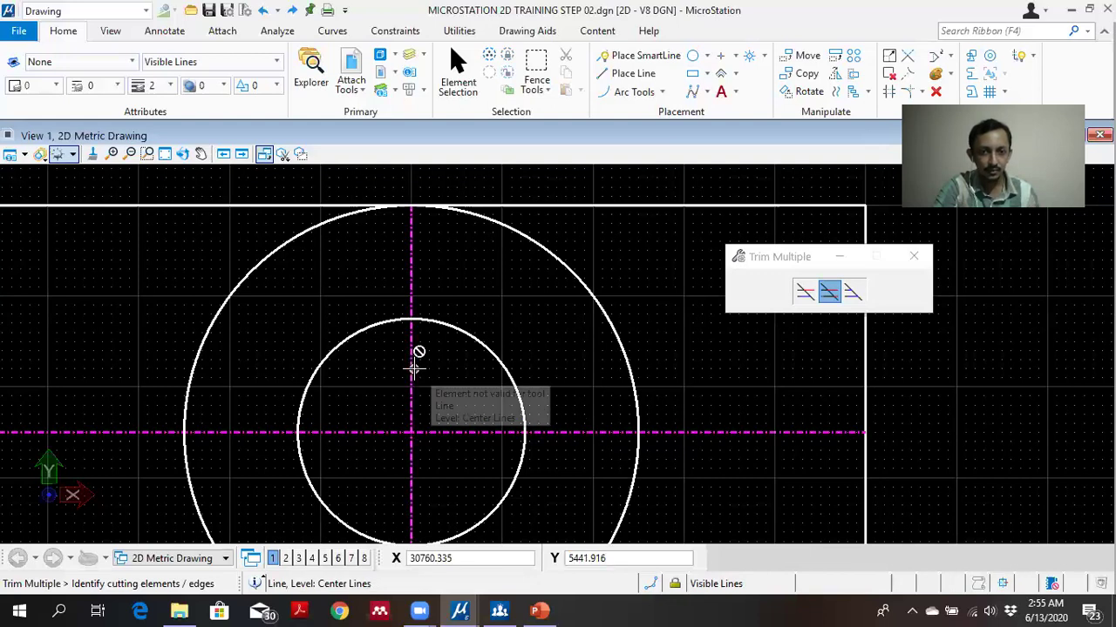
{"action": "right_click", "coordinate": [466, 361]}
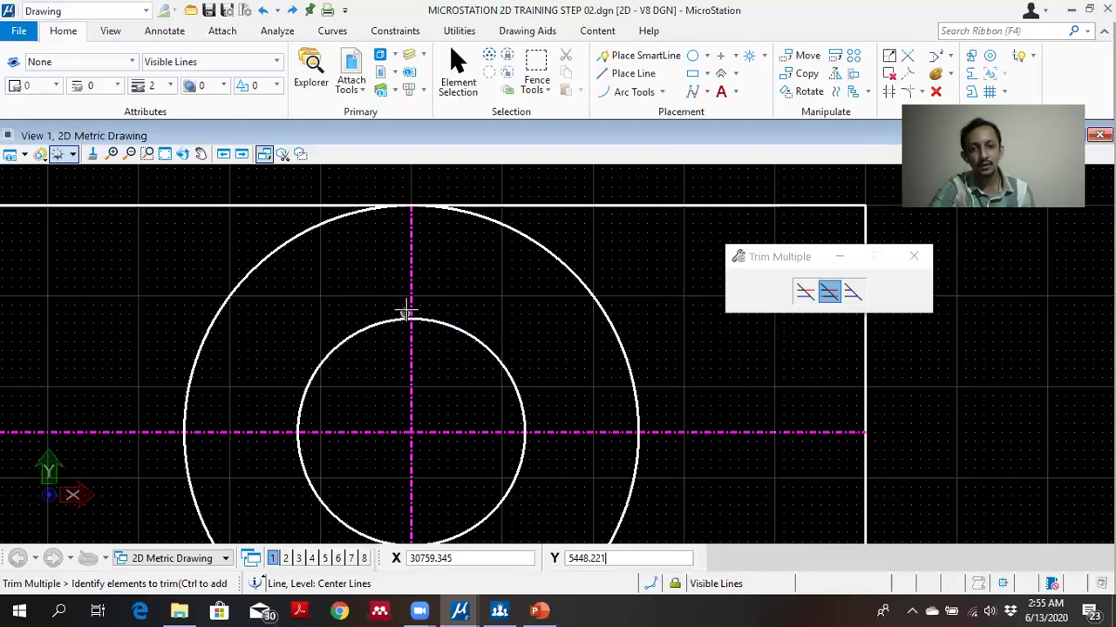
{"action": "scroll", "coordinate": [406, 296], "scroll_direction": "down", "scroll_amount": 2}
{"action": "scroll", "coordinate": [420, 278], "scroll_direction": "up", "scroll_amount": 2}
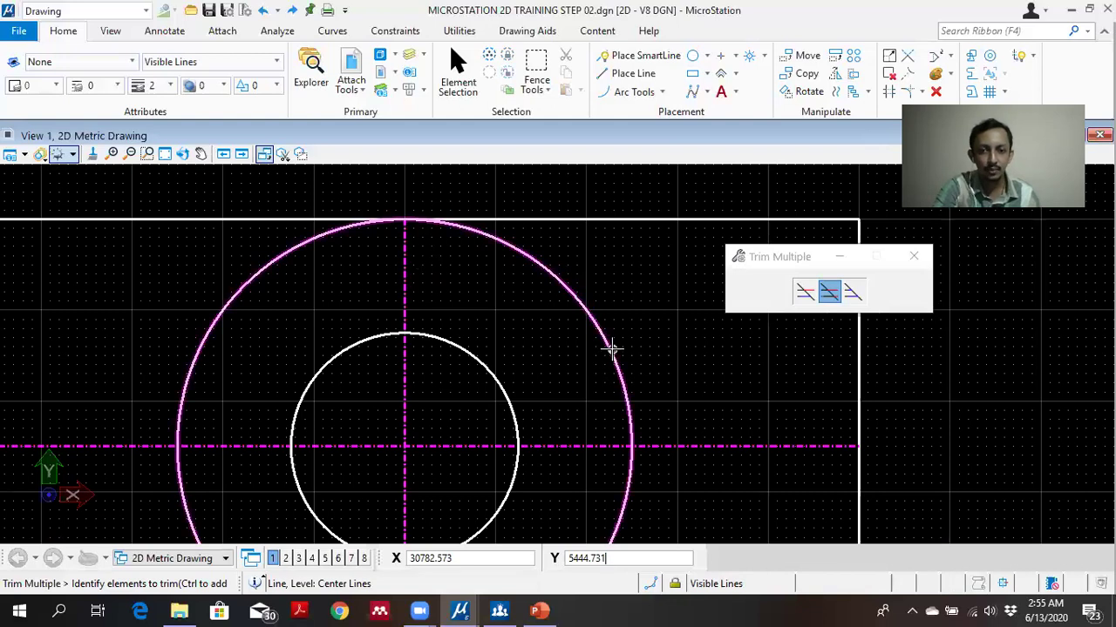
{"action": "left_click", "coordinate": [586, 305]}
{"action": "right_click", "coordinate": [586, 305]}
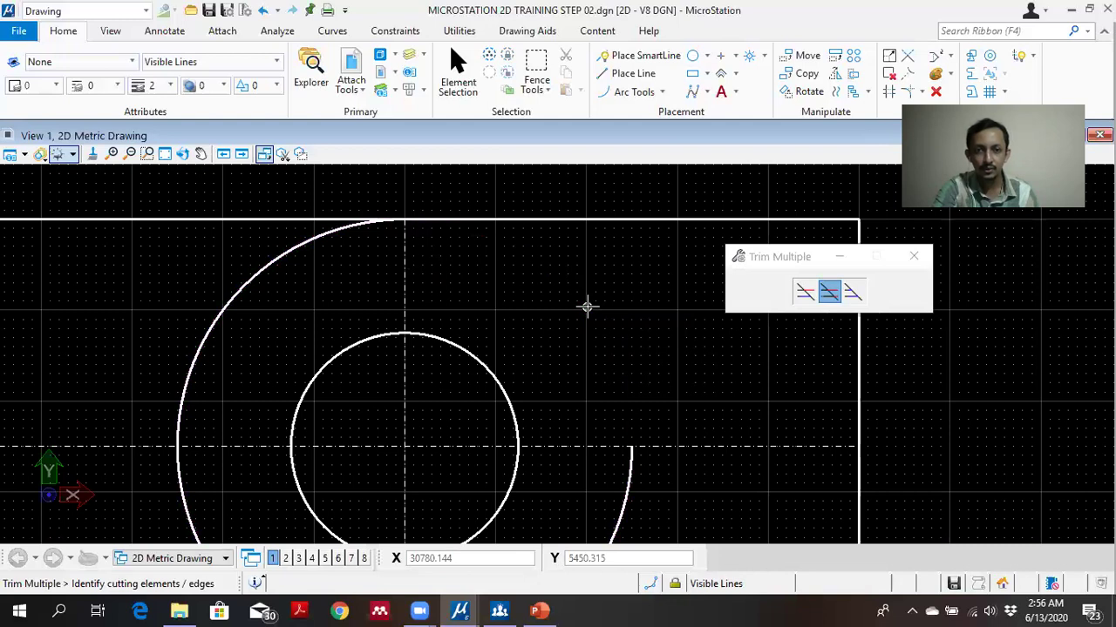
Draw a vertical line along the centre line from the outer arc's top end to the top of the inner circle.
{"action": "scroll", "coordinate": [588, 307], "scroll_direction": "down", "scroll_amount": 3}
{"action": "scroll", "coordinate": [588, 307], "scroll_direction": "up", "scroll_amount": 3}
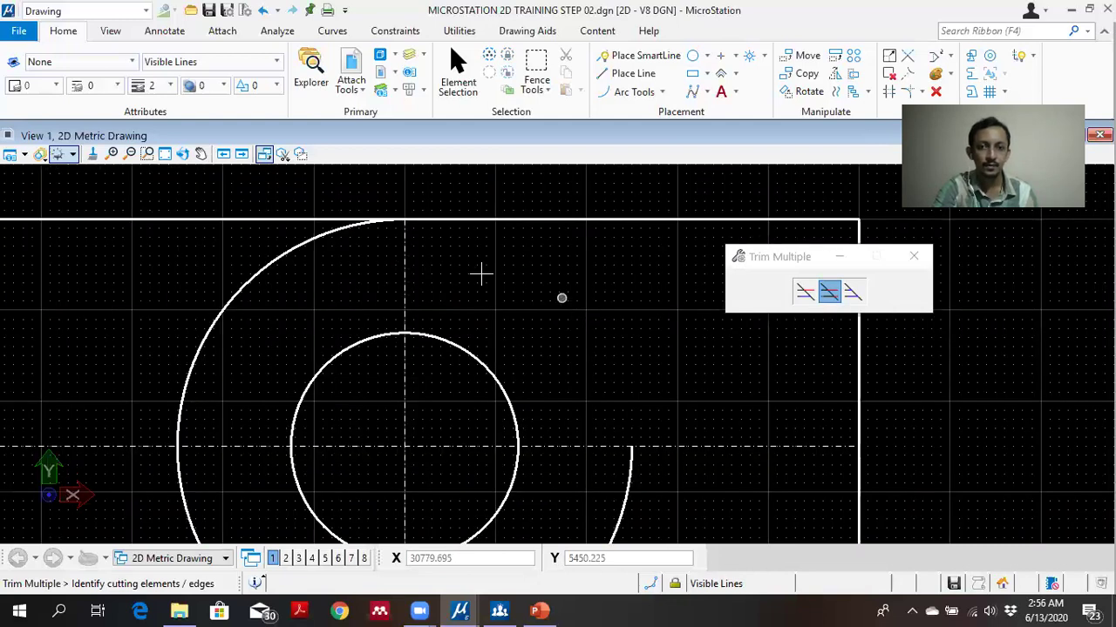
{"action": "left_click", "coordinate": [180, 62]}
{"action": "left_click", "coordinate": [622, 75]}
{"action": "left_click", "coordinate": [404, 219]}
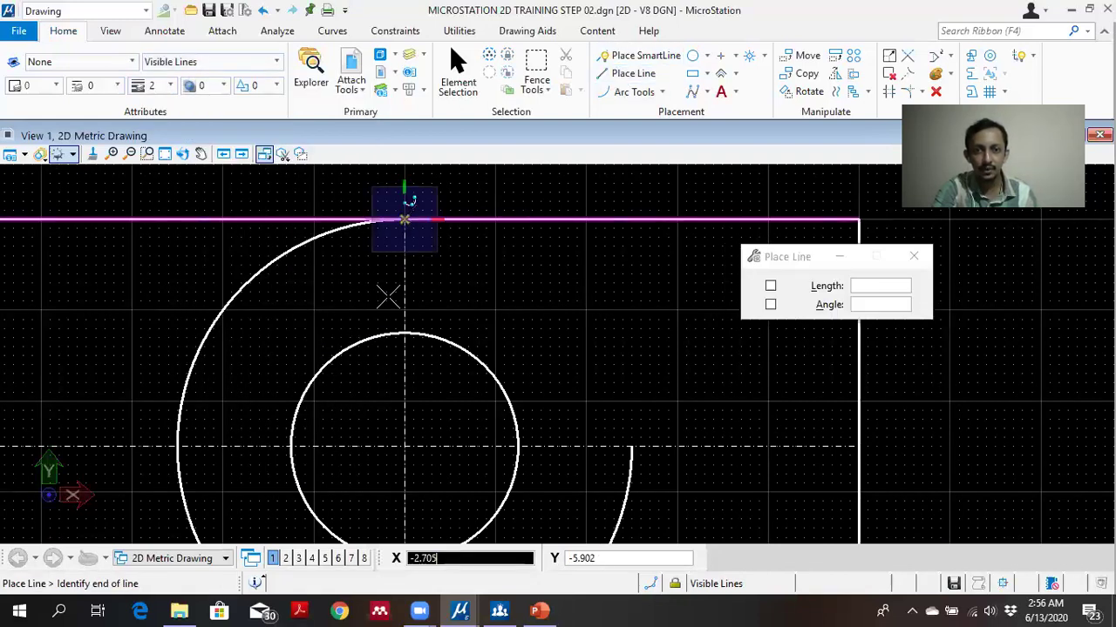
{"action": "left_click", "coordinate": [405, 334]}
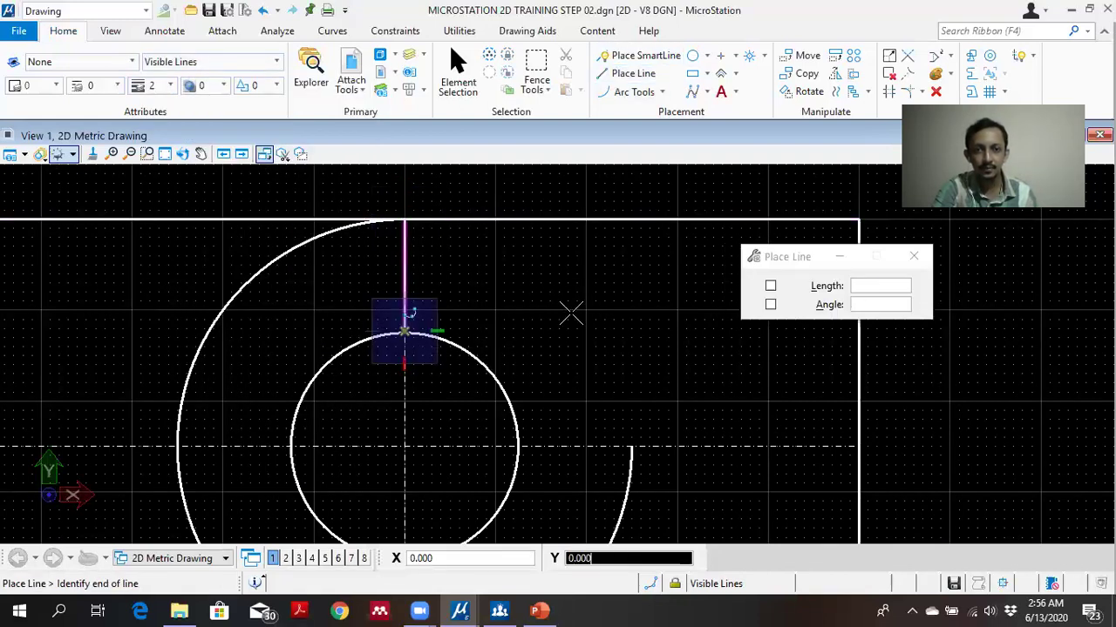
{"action": "right_click", "coordinate": [553, 311]}
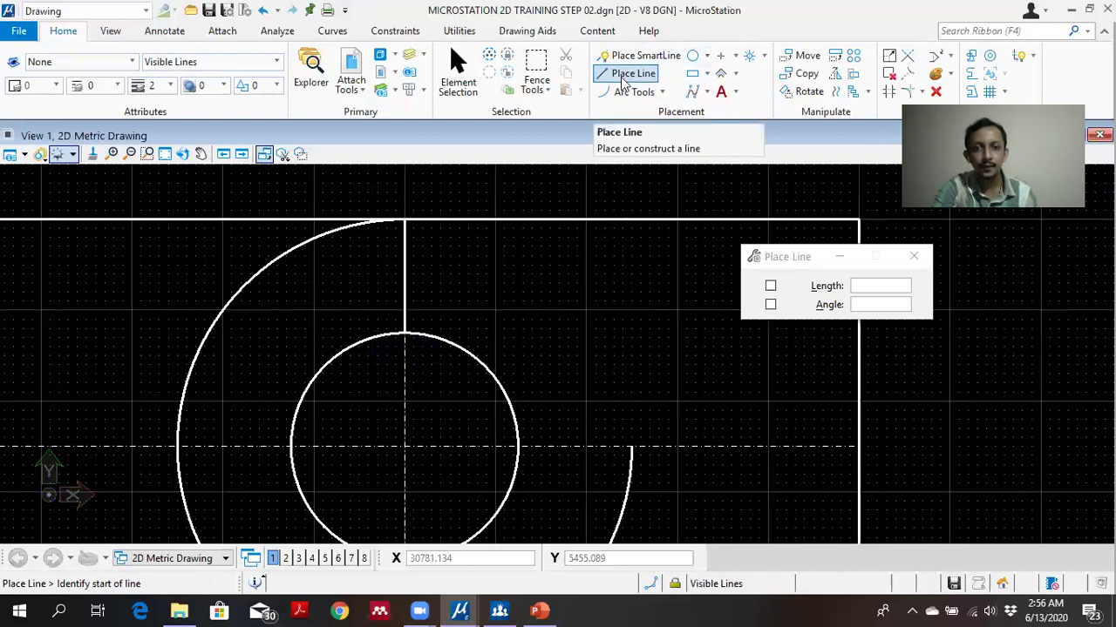
Try a horizontal line from the inner circle's right side to the outer arc's cut end, and undo it.
{"action": "left_click", "coordinate": [518, 447]}
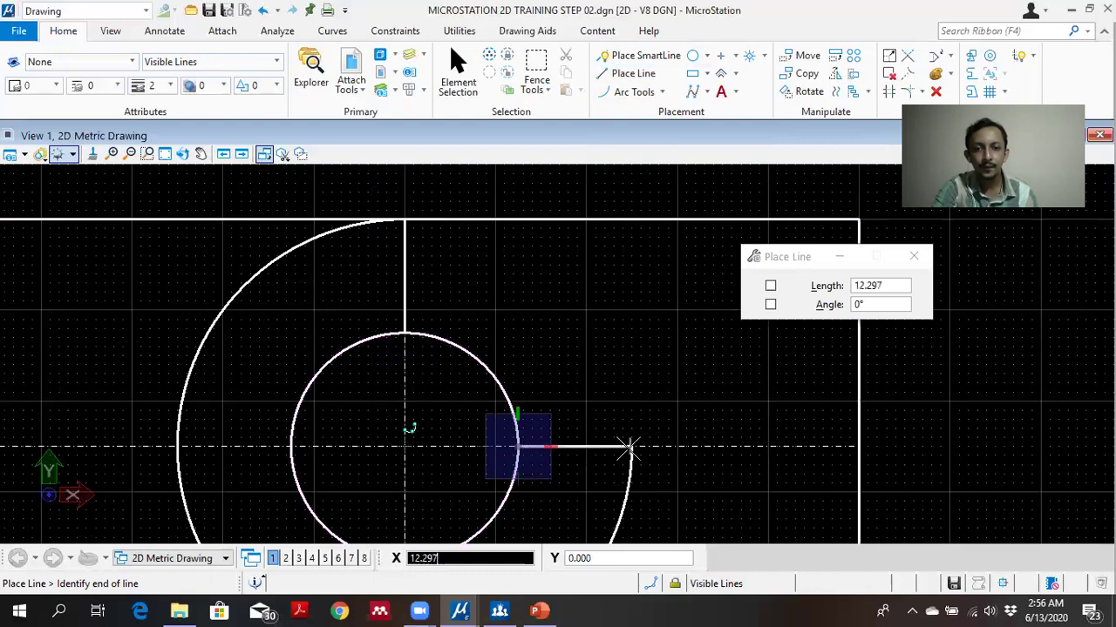
{"action": "left_click", "coordinate": [631, 448]}
{"action": "right_click", "coordinate": [655, 383]}
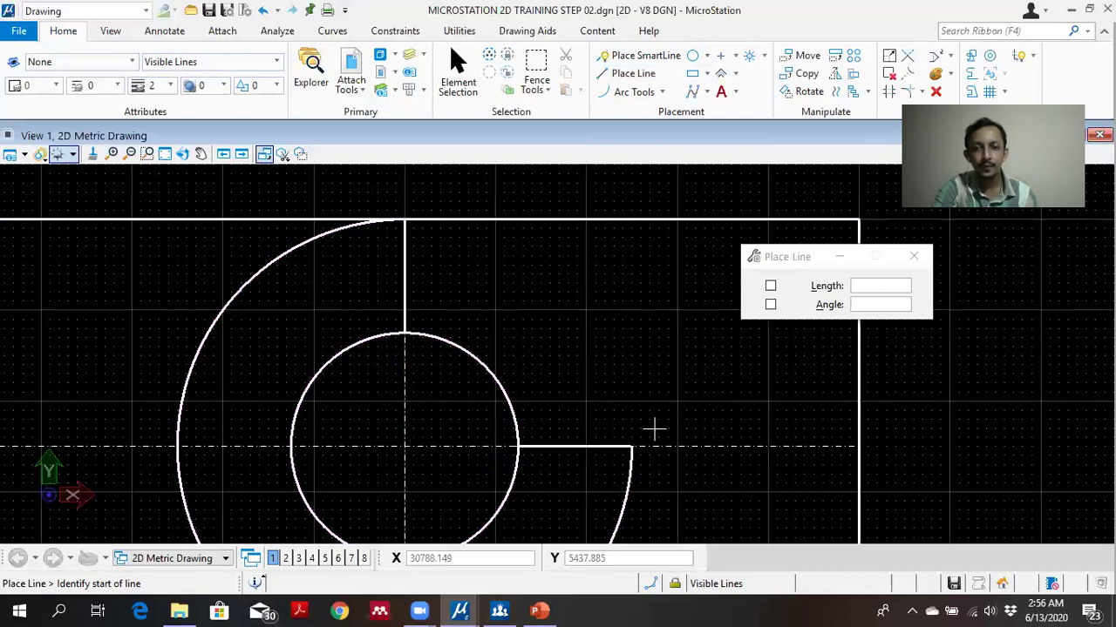
{"action": "scroll", "coordinate": [587, 474], "scroll_direction": "up", "scroll_amount": 3}
{"action": "scroll", "coordinate": [525, 451], "scroll_direction": "down", "scroll_amount": 2}
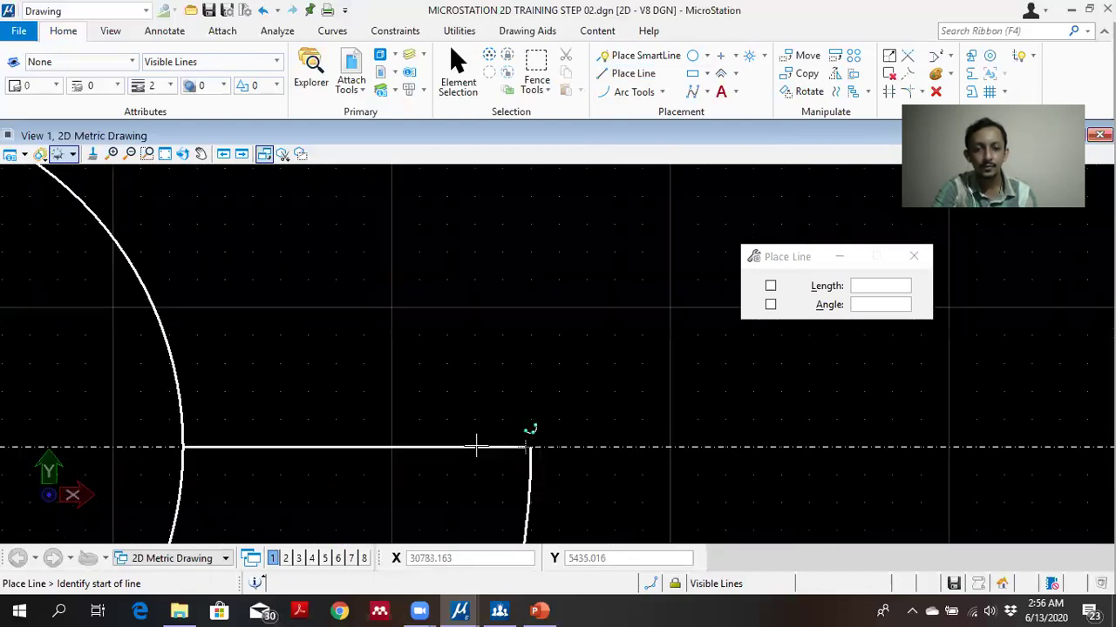
{"action": "key", "text": "ctrl+z"}
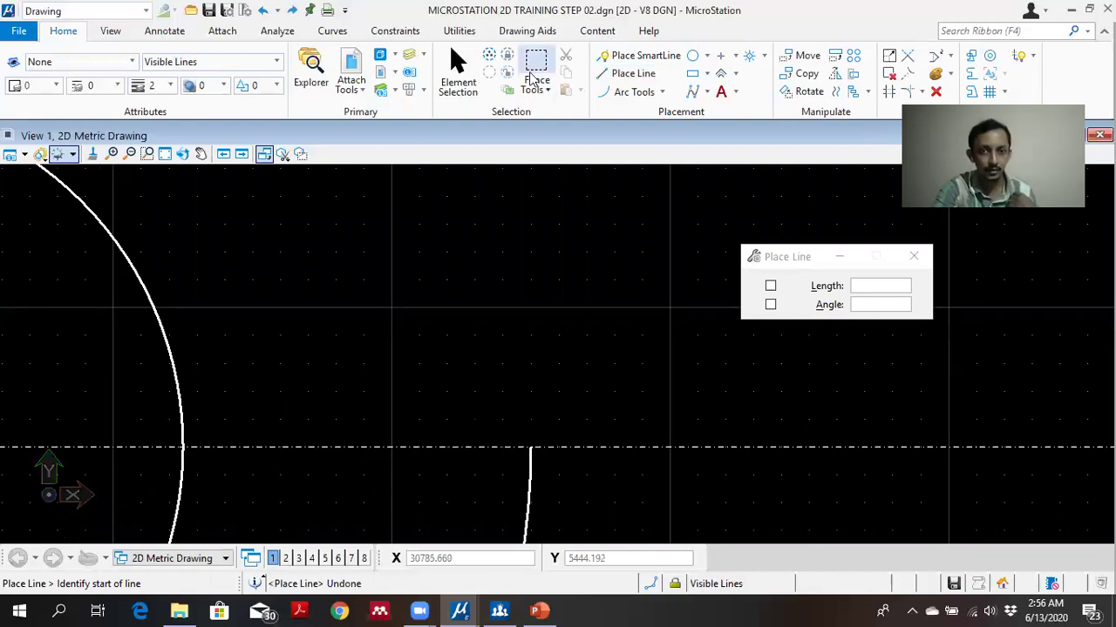
Draw a horizontal line about 12.5 mm long from the inner circle's right side, ending exactly on the outer arc's cut end.
{"action": "left_click", "coordinate": [183, 446]}
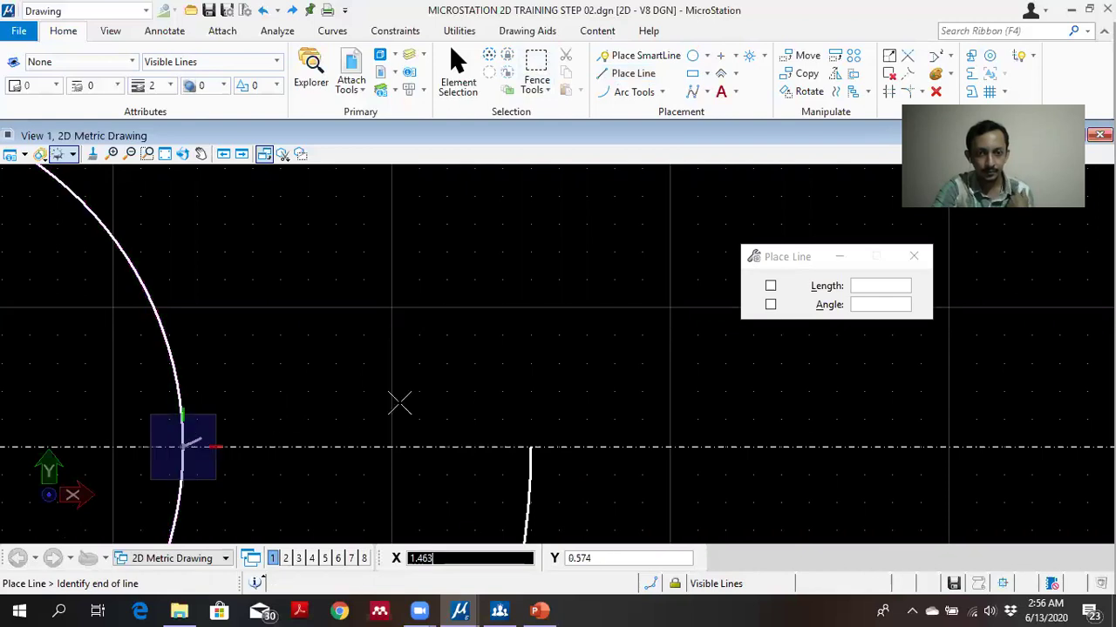
{"action": "scroll", "coordinate": [523, 449], "scroll_direction": "up", "scroll_amount": 2}
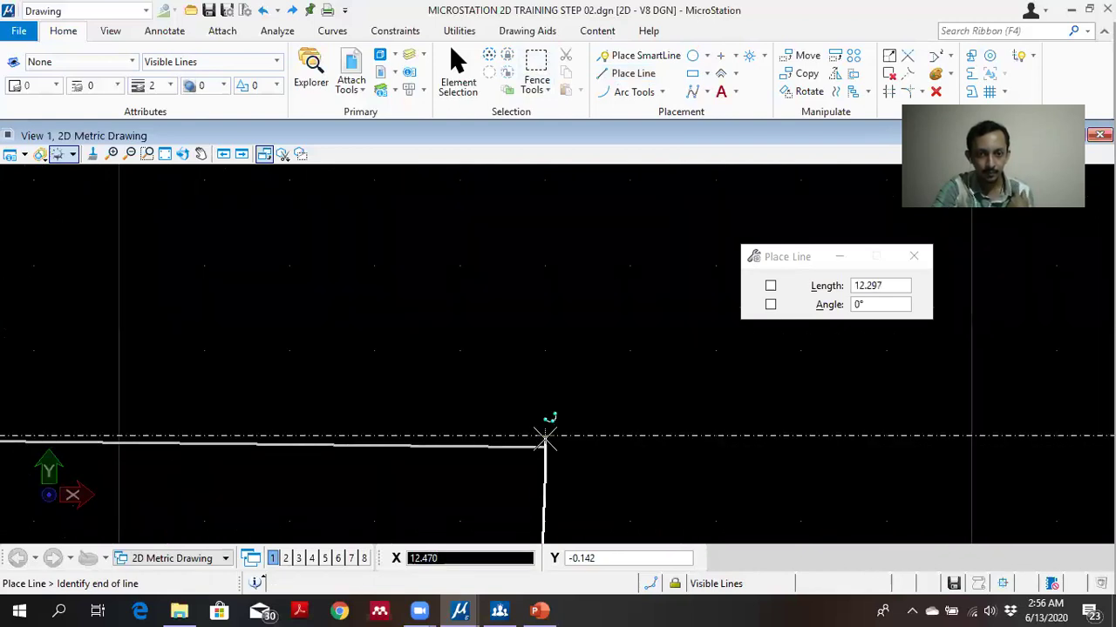
{"action": "left_click", "coordinate": [546, 434]}
{"action": "scroll", "coordinate": [523, 374], "scroll_direction": "down", "scroll_amount": 4}
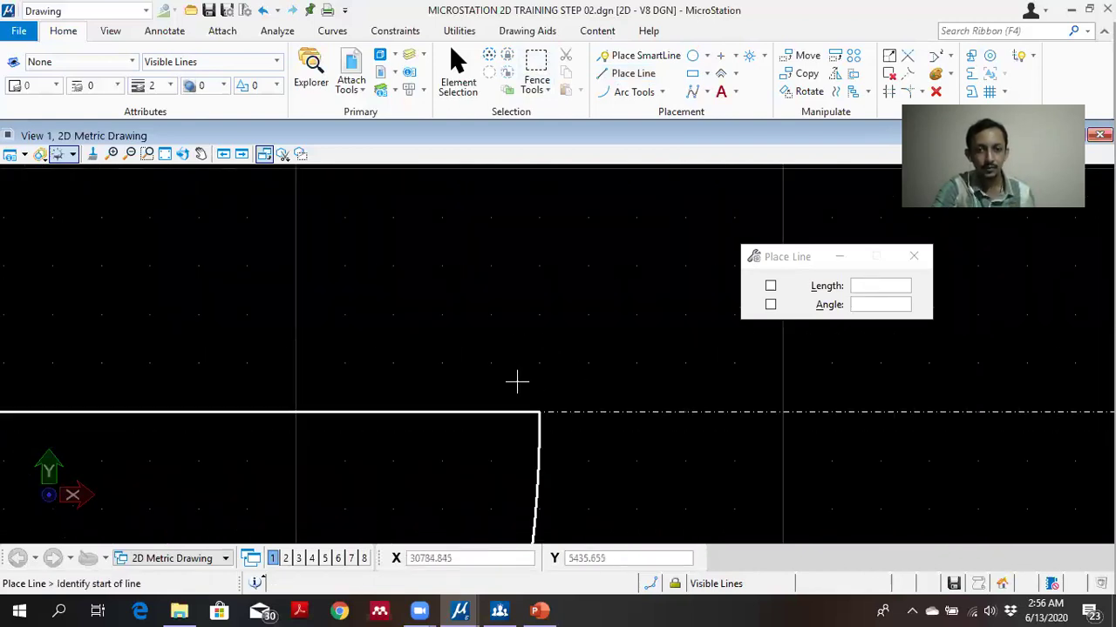
Examine the junction between the vertical line's lower end and the top of the inner circle.
{"action": "middle_click_drag", "start_coordinate": [247, 263], "coordinate": [414, 325]}
{"action": "scroll", "coordinate": [393, 309], "scroll_direction": "up", "scroll_amount": 5}
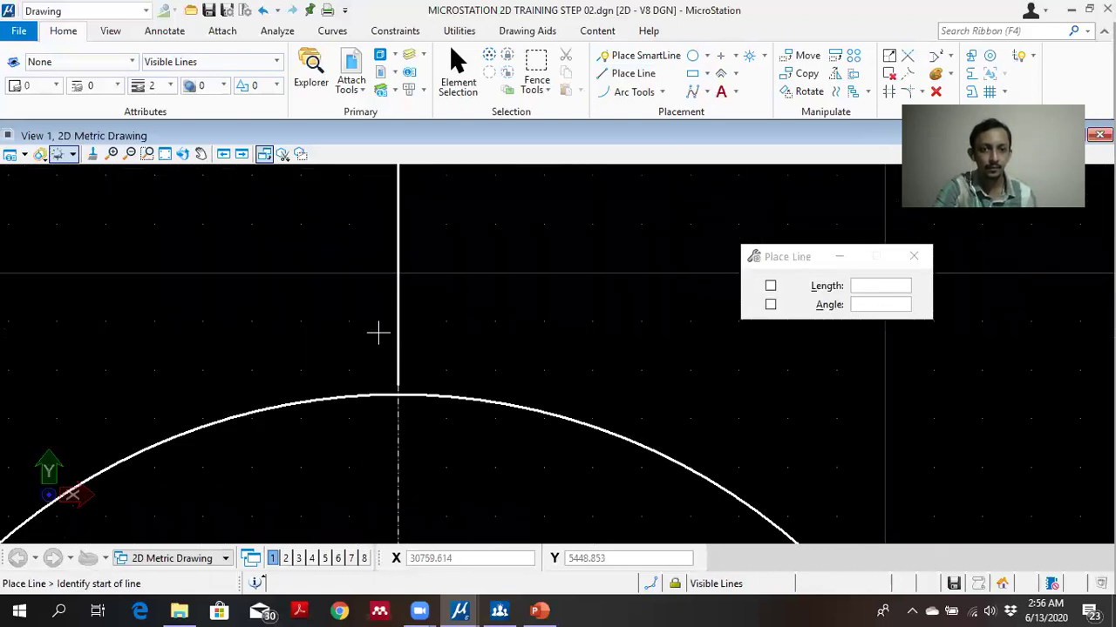
{"action": "scroll", "coordinate": [419, 373], "scroll_direction": "down", "scroll_amount": 2}
{"action": "scroll", "coordinate": [427, 250], "scroll_direction": "down", "scroll_amount": 2}
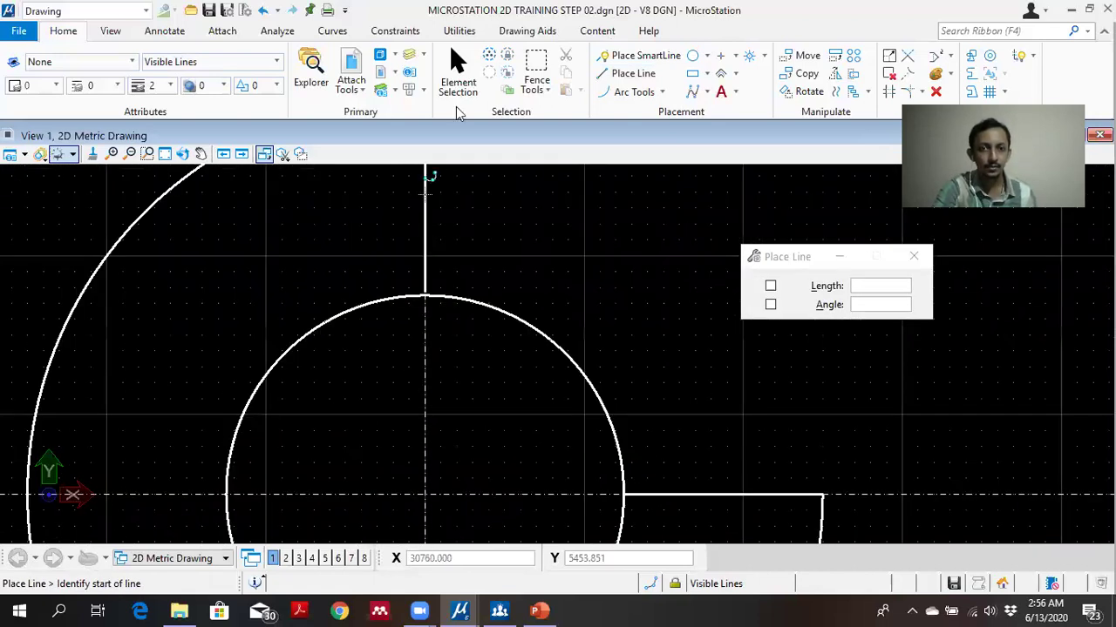
Draw a vertical line from the outer arc's top end down to the top of the inner circle.
{"action": "left_click", "coordinate": [458, 76]}
{"action": "scroll", "coordinate": [421, 237], "scroll_direction": "up", "scroll_amount": 2}
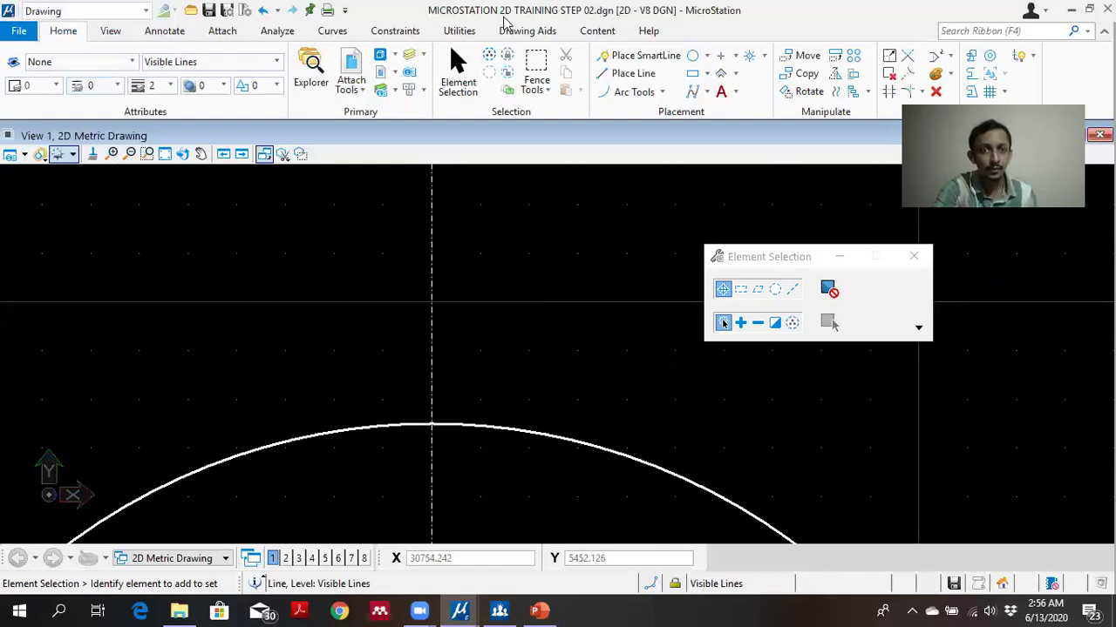
{"action": "left_click", "coordinate": [615, 73]}
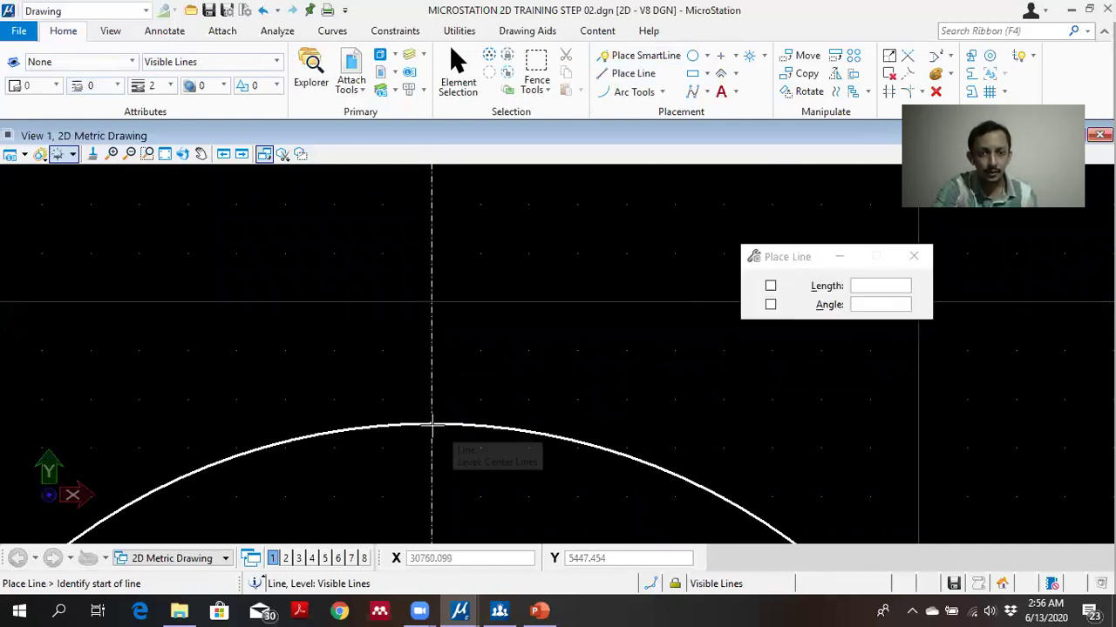
{"action": "scroll", "coordinate": [454, 390], "scroll_direction": "down", "scroll_amount": 5}
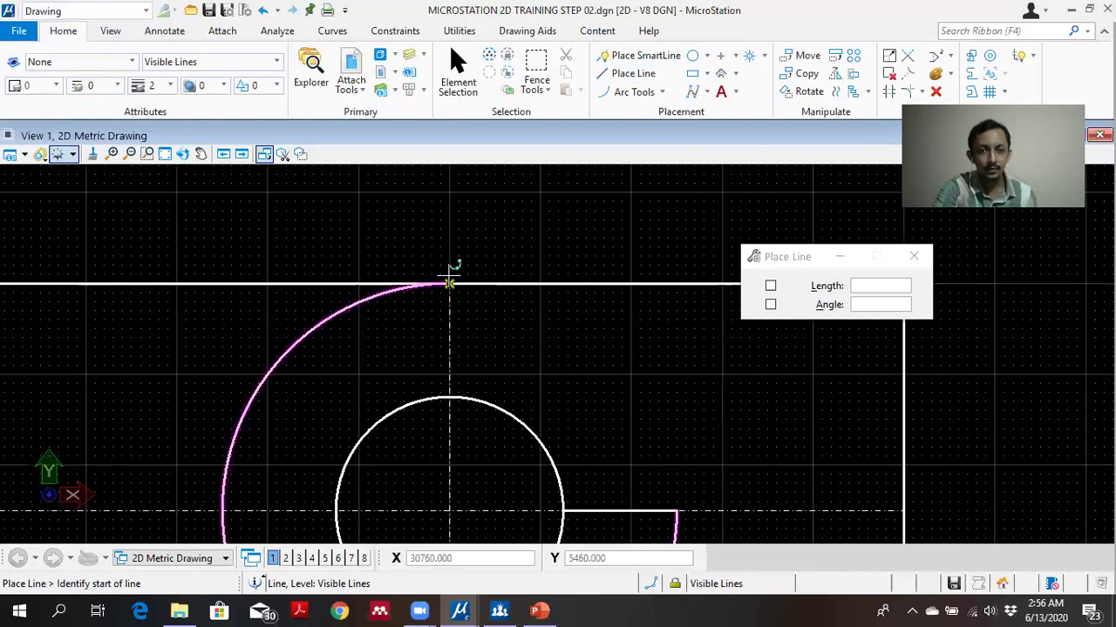
{"action": "left_click", "coordinate": [450, 282]}
{"action": "scroll", "coordinate": [454, 410], "scroll_direction": "up", "scroll_amount": 6}
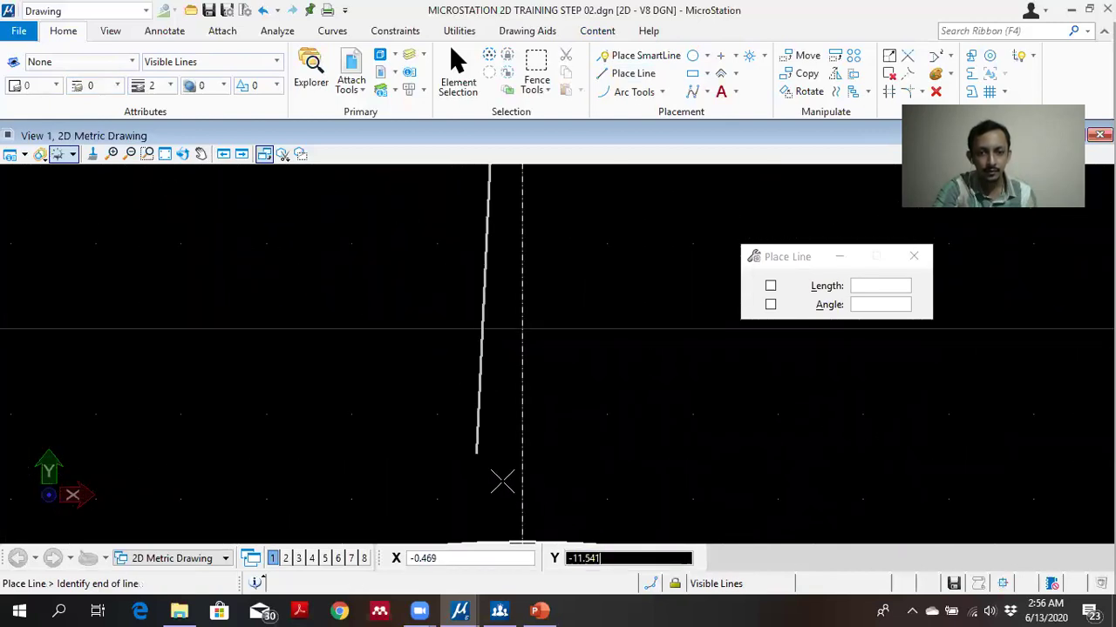
{"action": "scroll", "coordinate": [558, 483], "scroll_direction": "down", "scroll_amount": 1}
{"action": "middle_click_drag", "start_coordinate": [550, 481], "coordinate": [519, 416]}
{"action": "scroll", "coordinate": [510, 448], "scroll_direction": "up", "scroll_amount": 3}
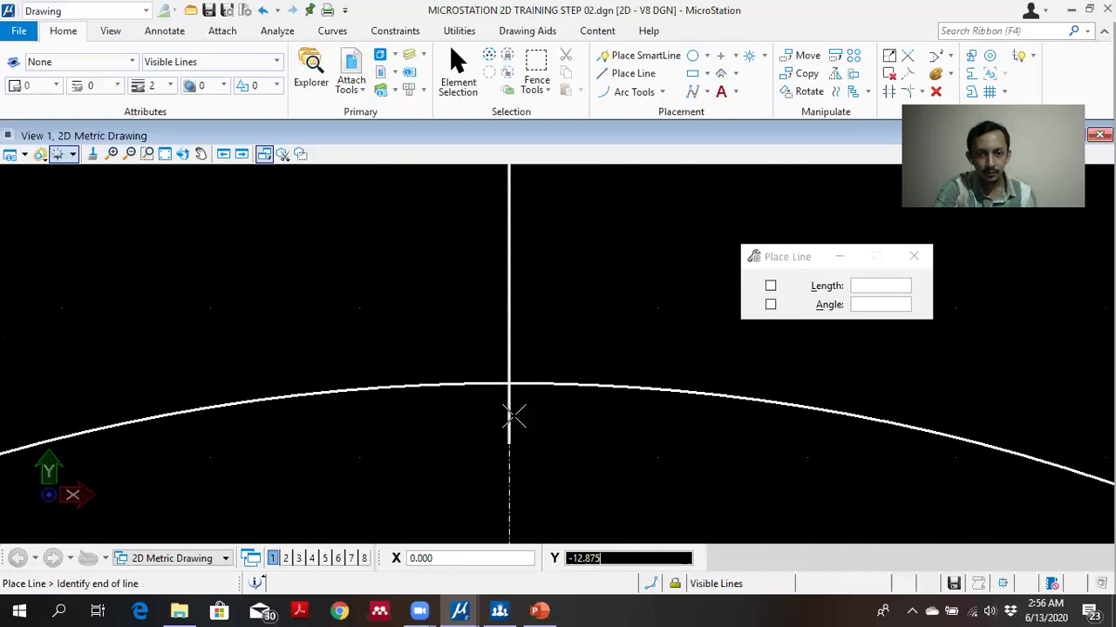
{"action": "left_click", "coordinate": [509, 383]}
{"action": "right_click", "coordinate": [625, 319]}
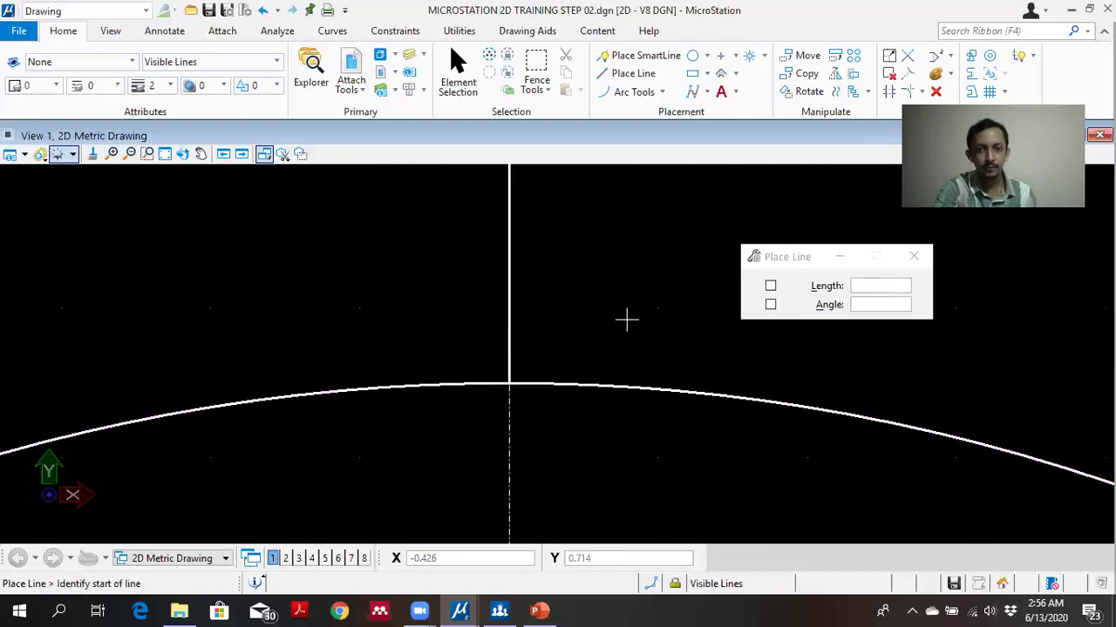
{"action": "scroll", "coordinate": [629, 329], "scroll_direction": "down", "scroll_amount": 2}
{"action": "scroll", "coordinate": [631, 331], "scroll_direction": "down", "scroll_amount": 2}
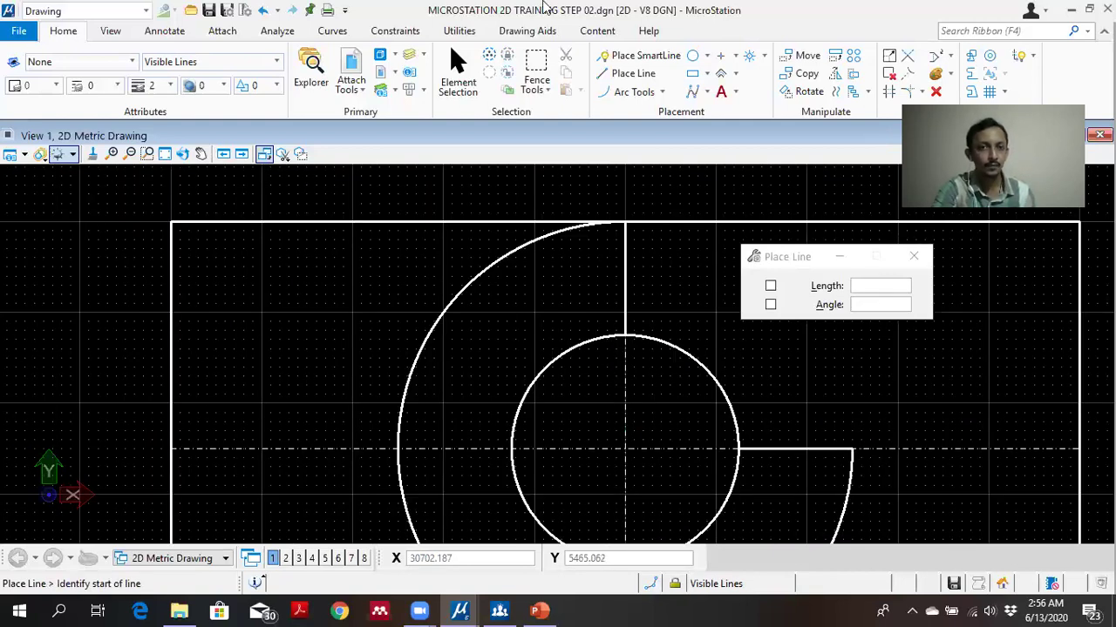
Extend the vertical centre line past the rectangle's top and bottom edges.
{"action": "left_click", "coordinate": [458, 77]}
{"action": "scroll", "coordinate": [614, 292], "scroll_direction": "down", "scroll_amount": 2}
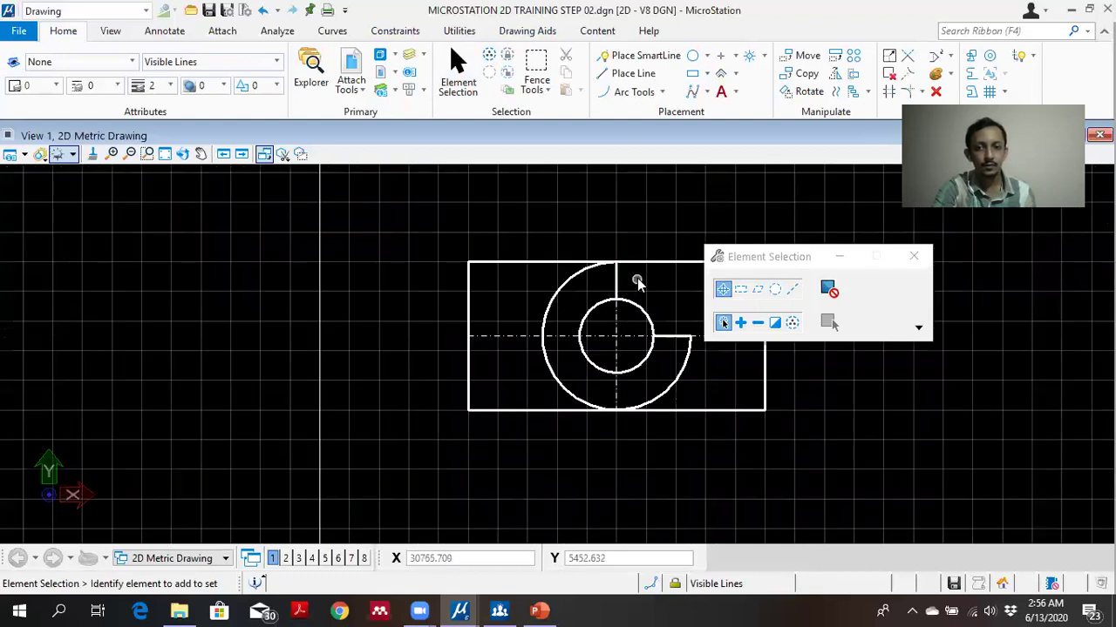
{"action": "scroll", "coordinate": [645, 296], "scroll_direction": "up", "scroll_amount": 4}
{"action": "scroll", "coordinate": [571, 326], "scroll_direction": "down", "scroll_amount": 4}
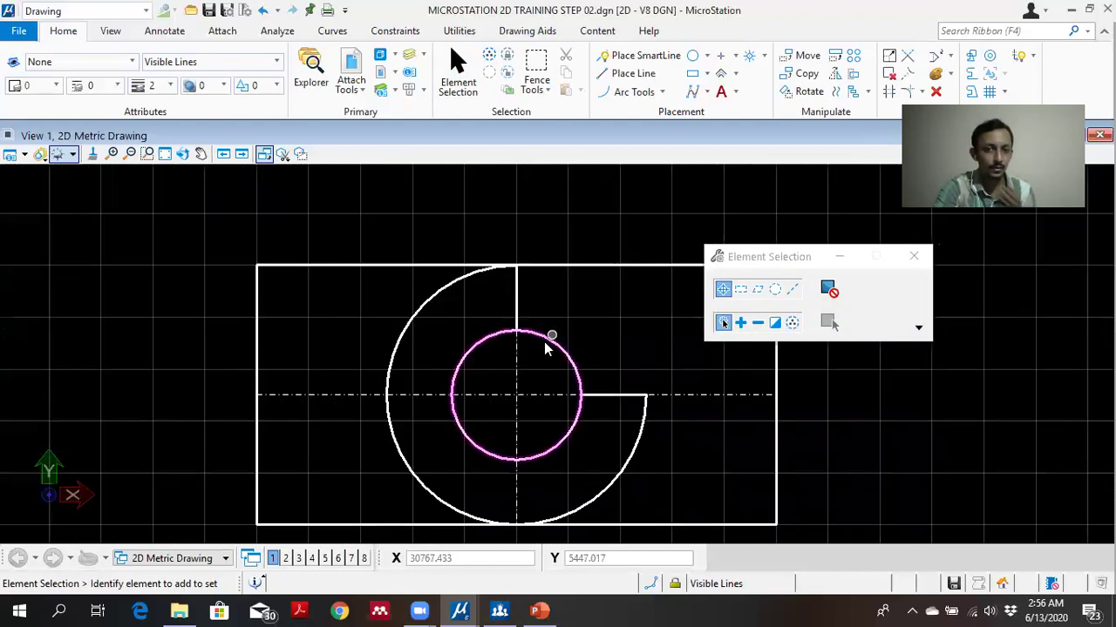
{"action": "left_click", "coordinate": [516, 361]}
{"action": "left_click", "coordinate": [516, 265]}
{"action": "left_click", "coordinate": [516, 201]}
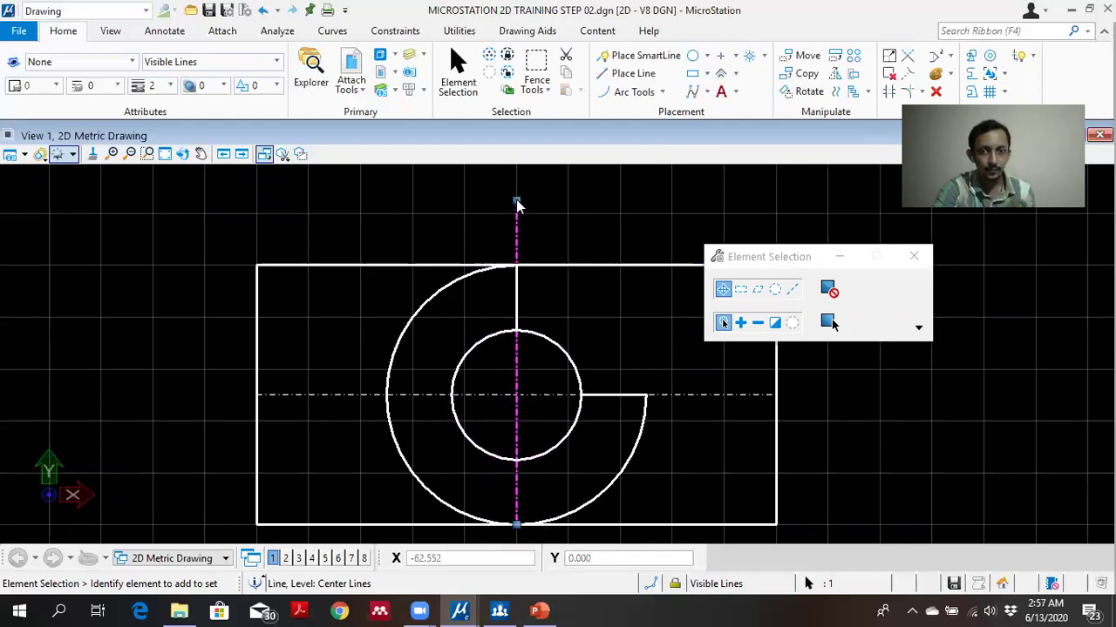
{"action": "middle_click_drag", "start_coordinate": [577, 326], "coordinate": [596, 235]}
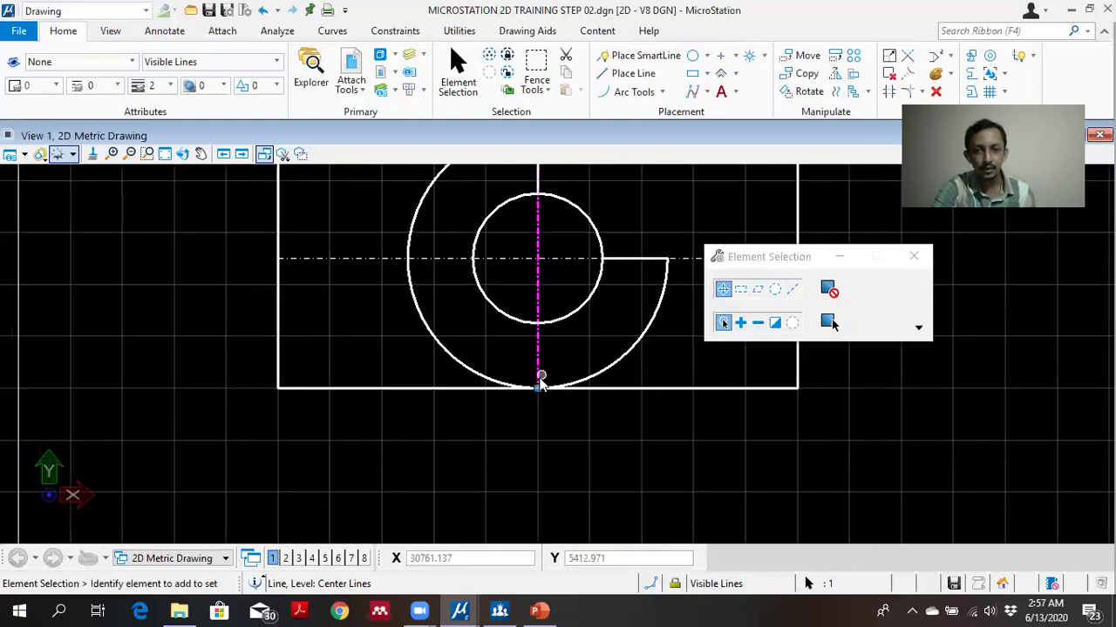
{"action": "left_click", "coordinate": [537, 387]}
{"action": "left_click", "coordinate": [539, 448]}
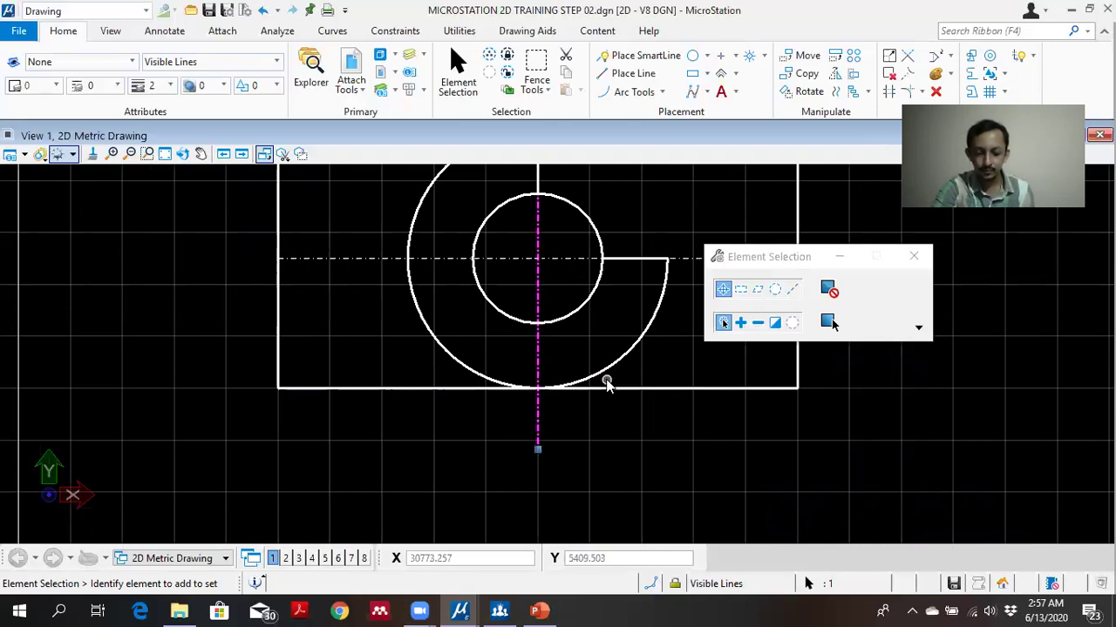
Delete the vertical centre line and undo the deletion.
{"action": "key", "text": "Delete"}
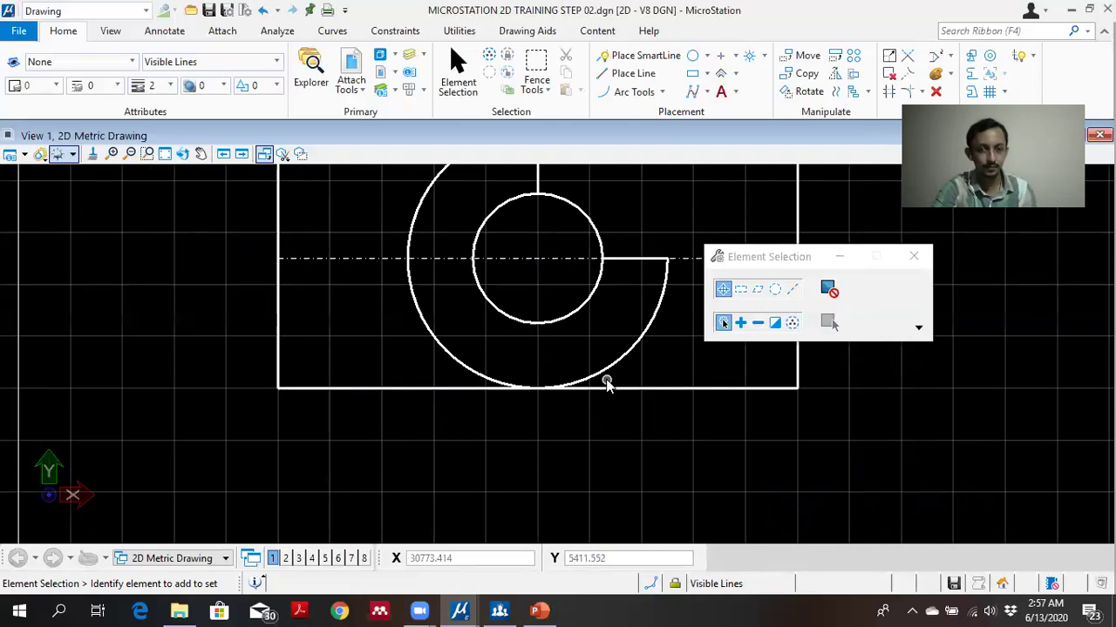
{"action": "key", "text": "ctrl+z"}
Examine the centre lines and where the rectangle's left and bottom edges meet the outer arc and centre lines.
{"action": "scroll", "coordinate": [597, 369], "scroll_direction": "down", "scroll_amount": 3}
{"action": "scroll", "coordinate": [581, 278], "scroll_direction": "up", "scroll_amount": 5}
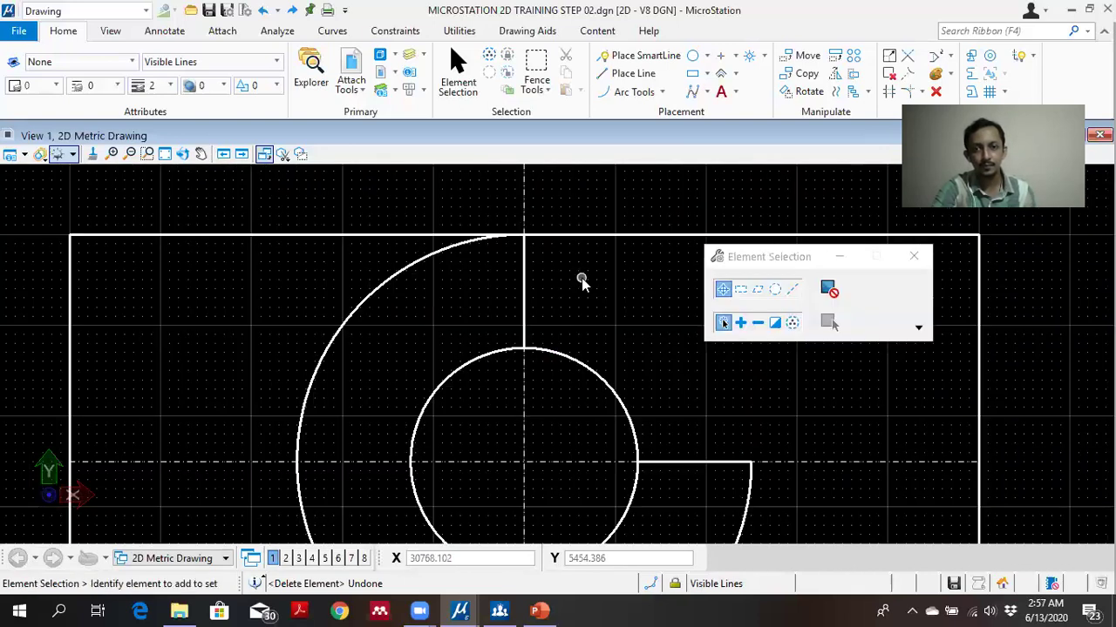
{"action": "middle_click_drag", "start_coordinate": [558, 266], "coordinate": [567, 327]}
{"action": "scroll", "coordinate": [548, 259], "scroll_direction": "up", "scroll_amount": 3}
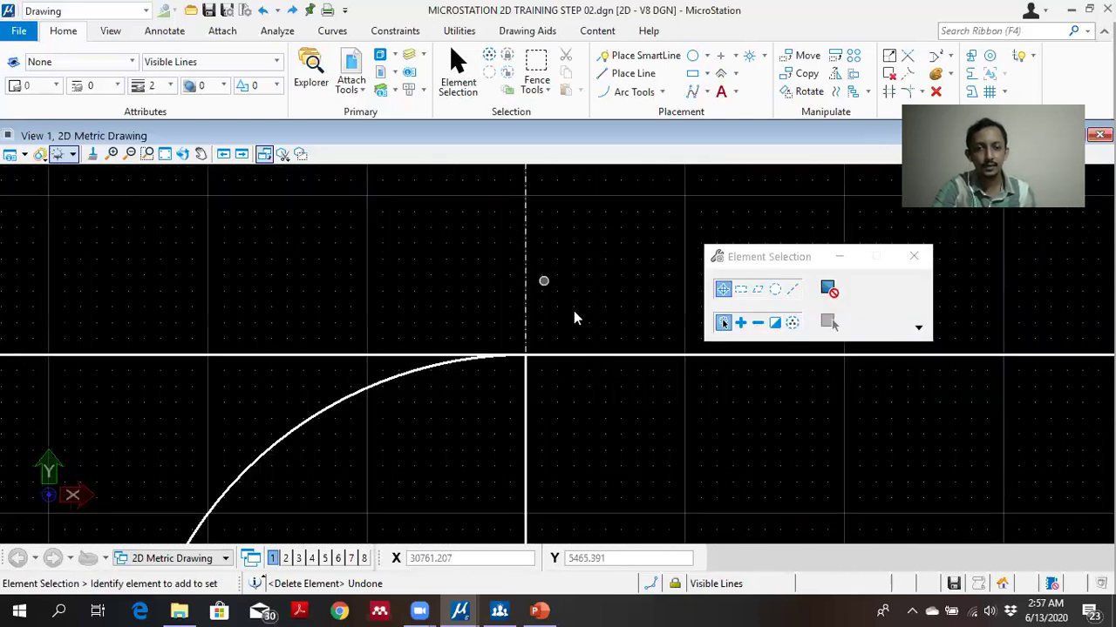
{"action": "scroll", "coordinate": [575, 319], "scroll_direction": "down", "scroll_amount": 5}
{"action": "mouse_move", "coordinate": [645, 382]}
{"action": "middle_mouse_down"}
{"action": "mouse_move", "coordinate": [618, 374]}
{"action": "mouse_move", "coordinate": [580, 326]}
{"action": "middle_mouse_up"}
{"action": "scroll", "coordinate": [590, 331], "scroll_direction": "down", "scroll_amount": 5}
{"action": "scroll", "coordinate": [567, 344], "scroll_direction": "up", "scroll_amount": 5}
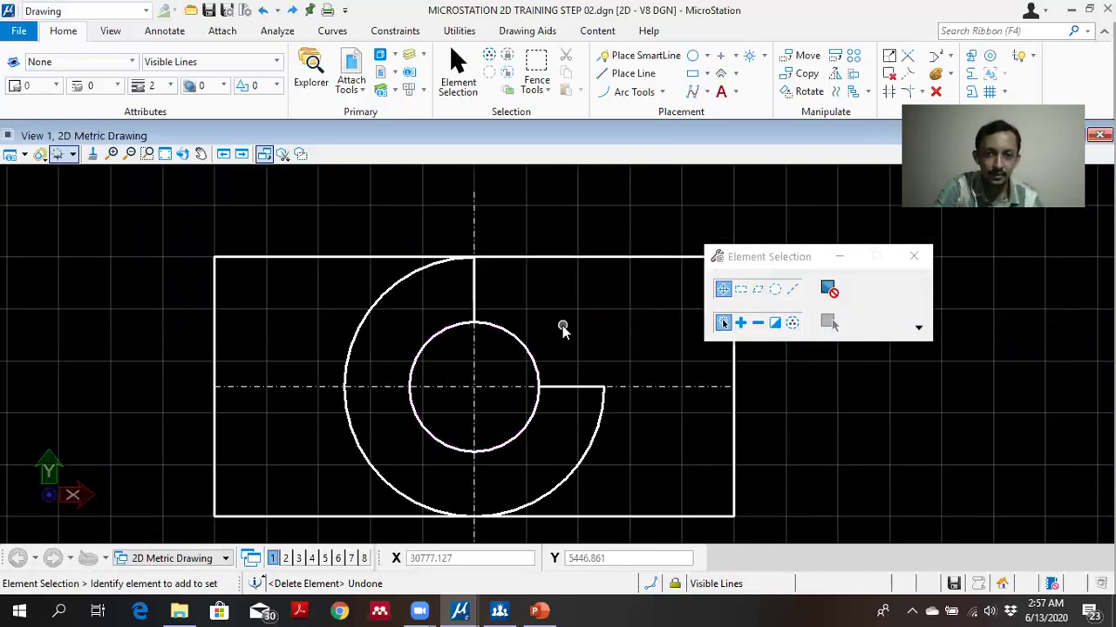
{"action": "scroll", "coordinate": [410, 469], "scroll_direction": "down", "scroll_amount": 4}
{"action": "middle_click_drag", "start_coordinate": [410, 468], "coordinate": [494, 365]}
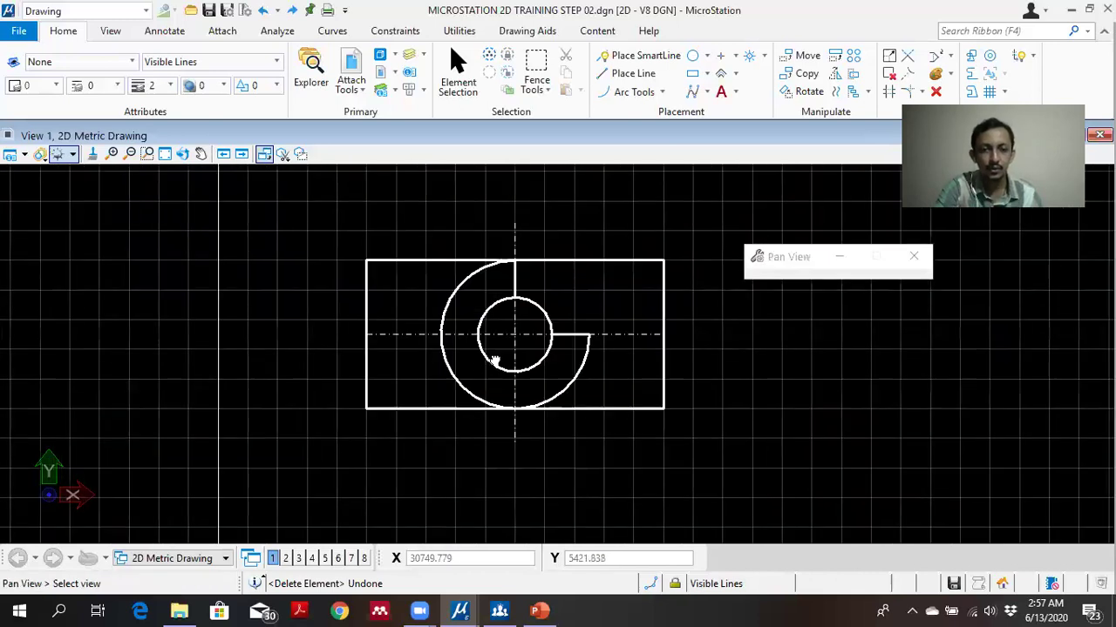
{"action": "scroll", "coordinate": [444, 373], "scroll_direction": "up", "scroll_amount": 4}
{"action": "mouse_move", "coordinate": [435, 388]}
{"action": "middle_mouse_down"}
{"action": "mouse_move", "coordinate": [578, 376]}
{"action": "mouse_move", "coordinate": [577, 401]}
{"action": "middle_mouse_up"}
{"action": "scroll", "coordinate": [555, 409], "scroll_direction": "up", "scroll_amount": 2}
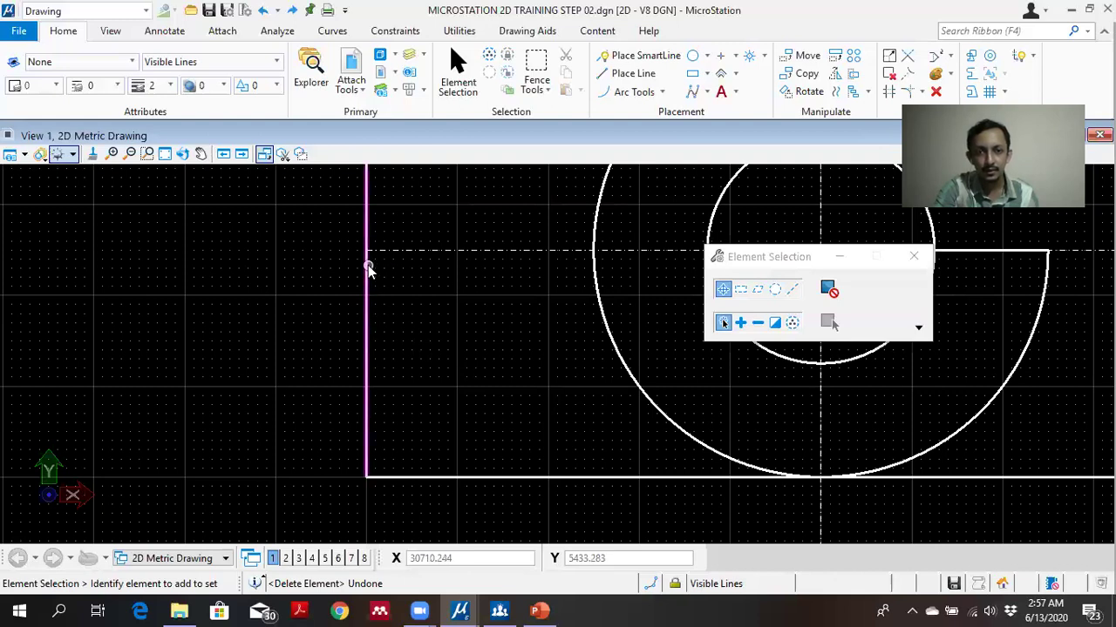
{"action": "scroll", "coordinate": [374, 272], "scroll_direction": "down", "scroll_amount": 2}
{"action": "middle_click_drag", "start_coordinate": [411, 273], "coordinate": [446, 334]}
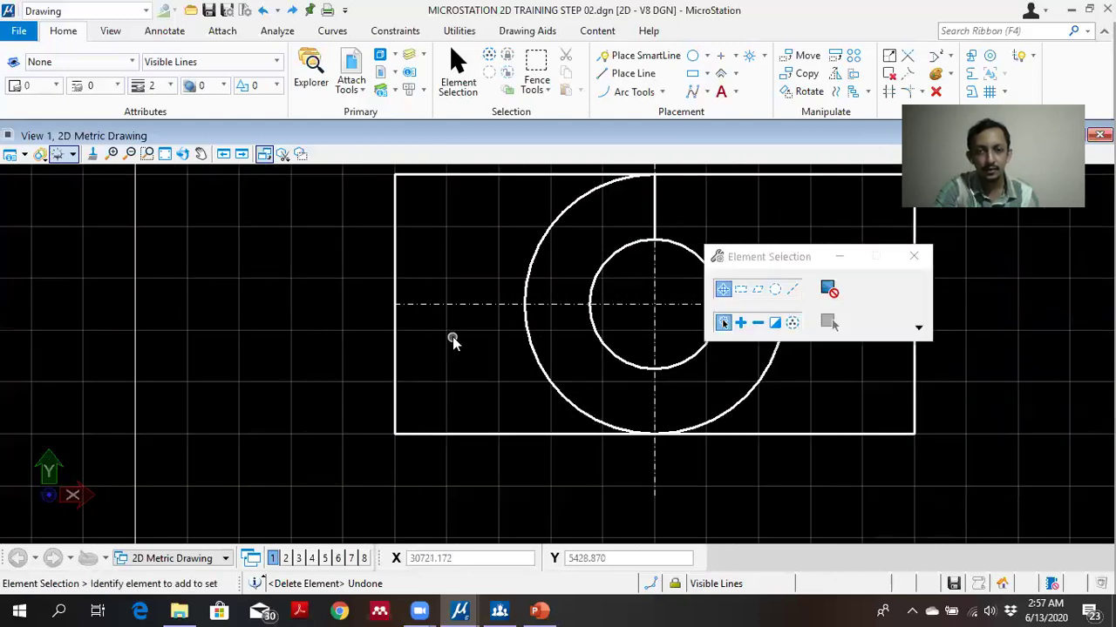
{"action": "scroll", "coordinate": [455, 343], "scroll_direction": "down", "scroll_amount": 2}
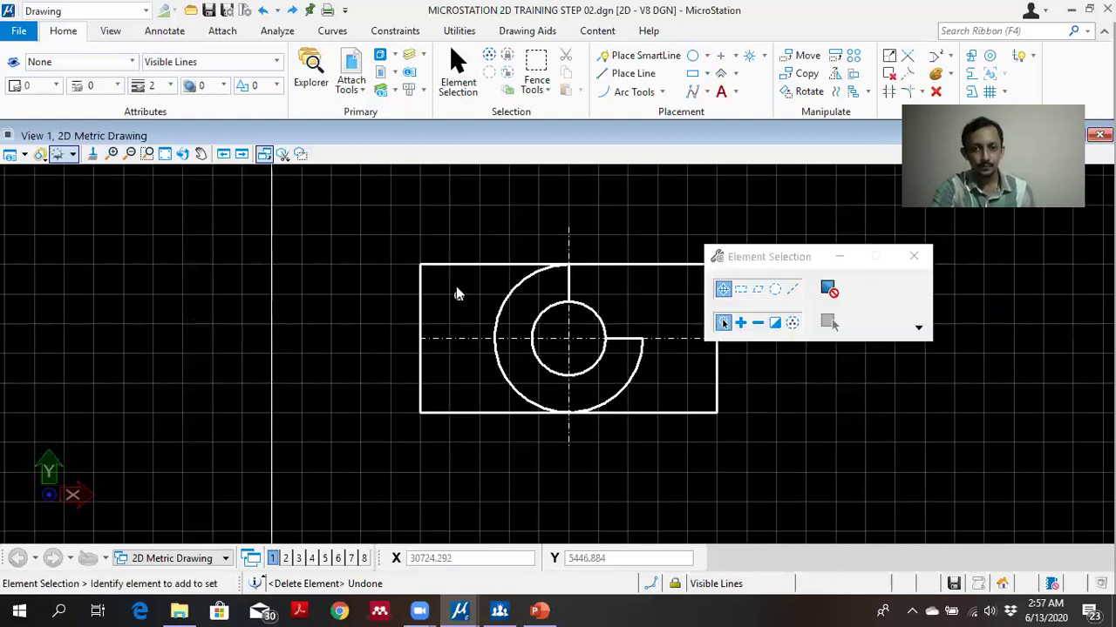
{"action": "scroll", "coordinate": [456, 291], "scroll_direction": "up", "scroll_amount": 2}
{"action": "middle_click_drag", "start_coordinate": [457, 293], "coordinate": [438, 239]}
{"action": "middle_click_drag", "start_coordinate": [461, 380], "coordinate": [452, 344]}
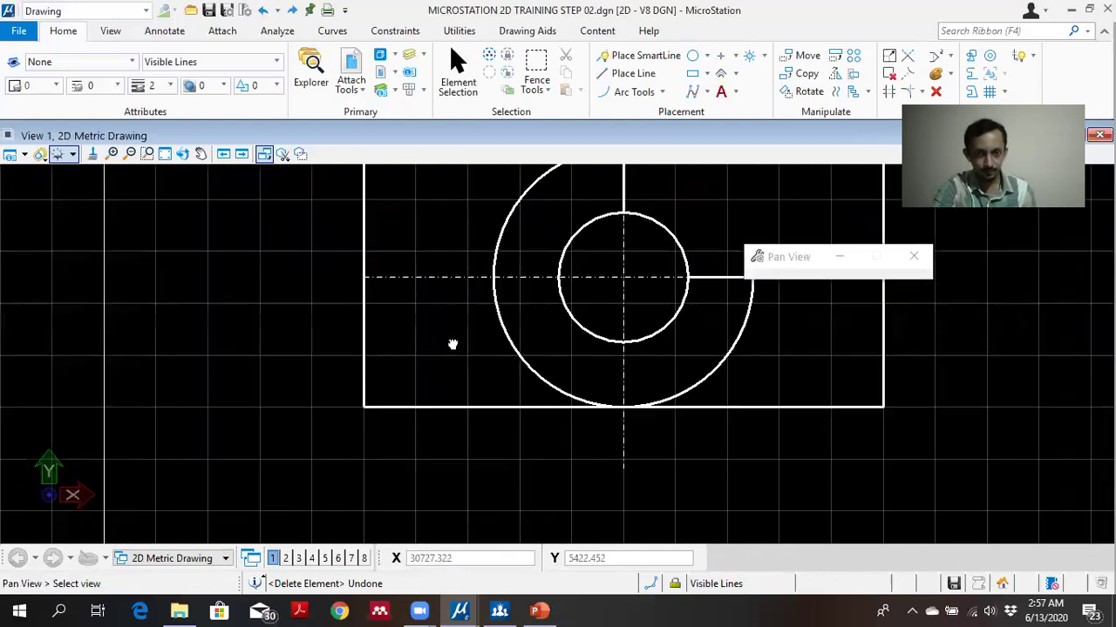
{"action": "scroll", "coordinate": [458, 345], "scroll_direction": "up", "scroll_amount": 2}
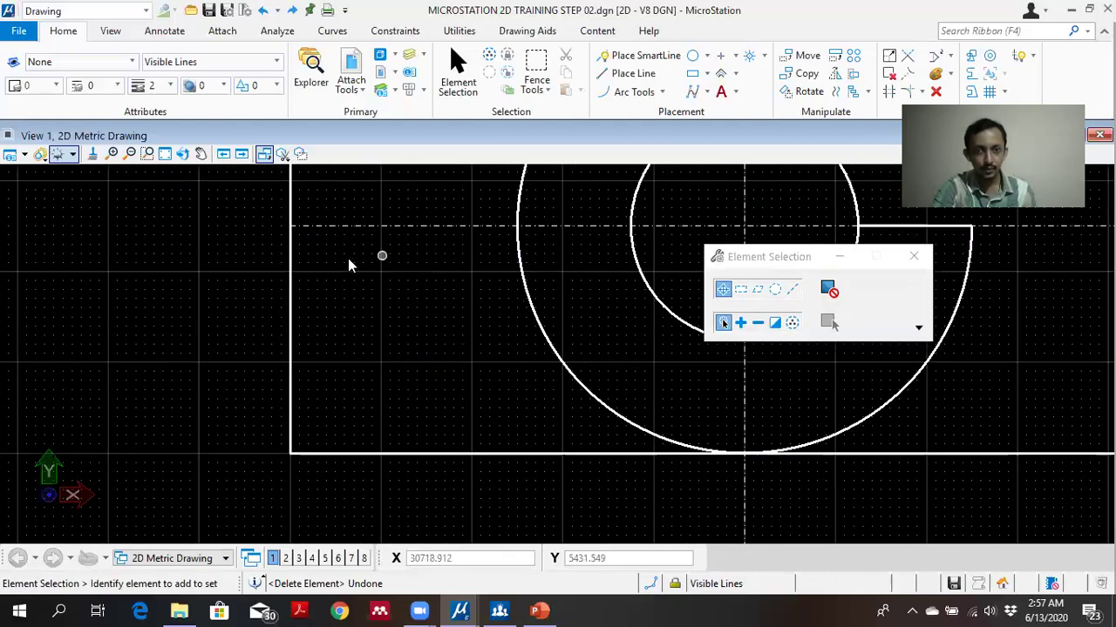
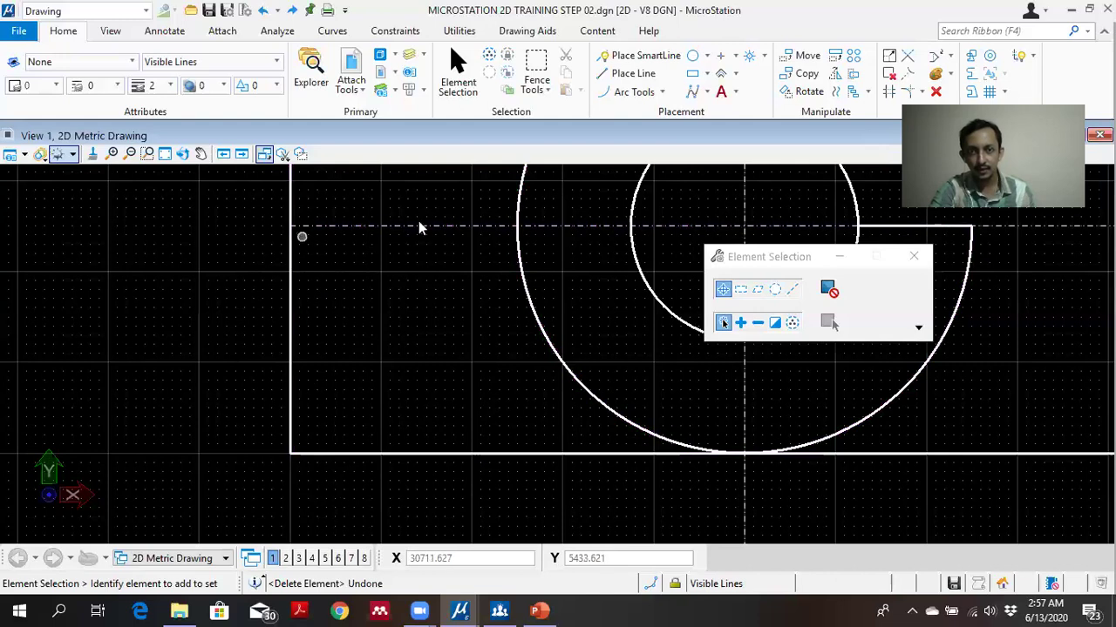
{"action": "scroll", "coordinate": [665, 391], "scroll_direction": "down", "scroll_amount": 2}
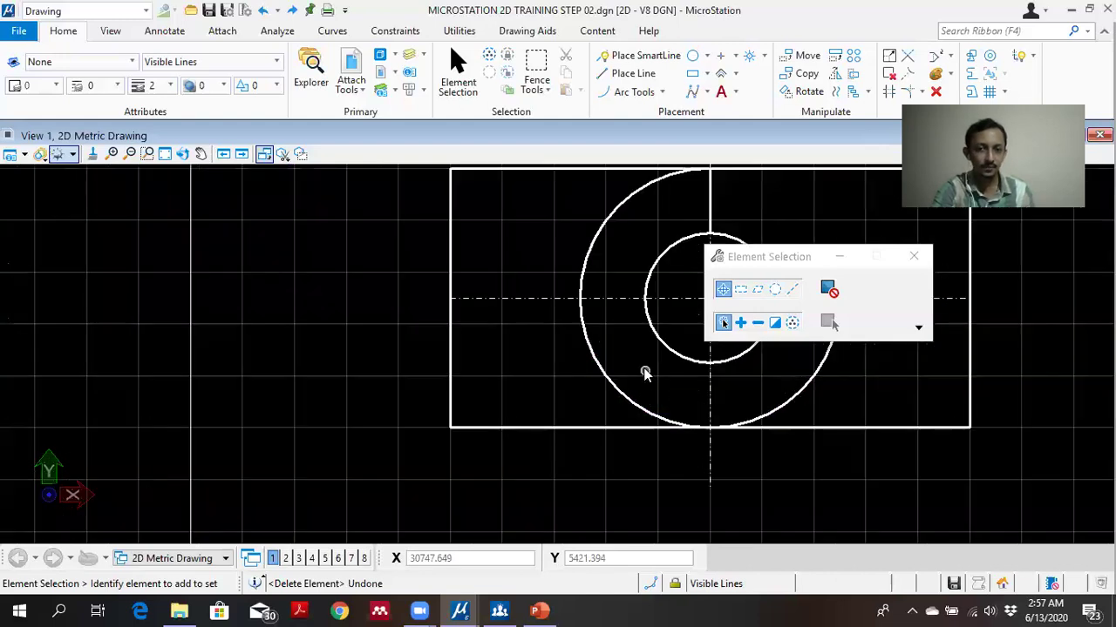
{"action": "scroll", "coordinate": [645, 373], "scroll_direction": "up", "scroll_amount": 2}
{"action": "scroll", "coordinate": [558, 447], "scroll_direction": "down", "scroll_amount": 1}
{"action": "scroll", "coordinate": [519, 440], "scroll_direction": "up", "scroll_amount": 1}
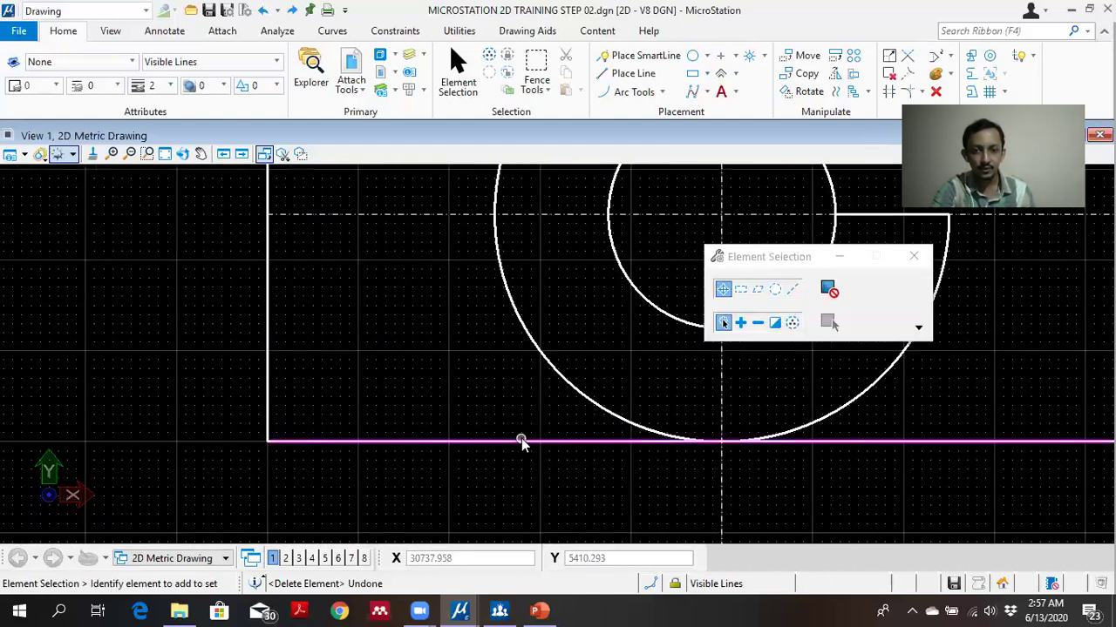
{"action": "scroll", "coordinate": [521, 443], "scroll_direction": "up", "scroll_amount": 1}
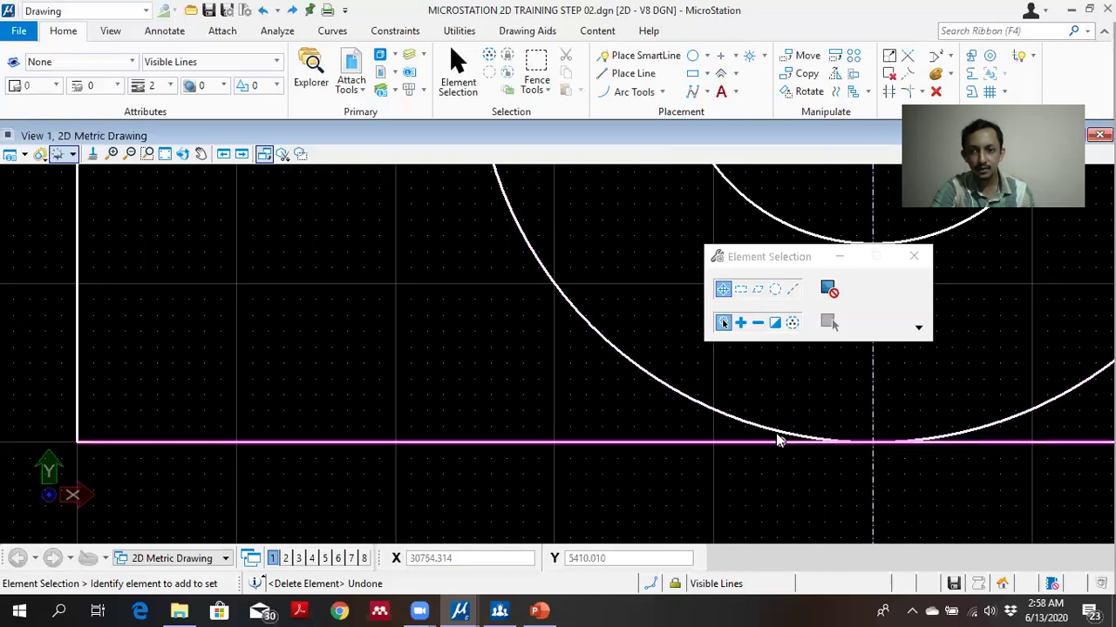
Try trimming the left half of the rectangle's bottom edge with the outer arc as cutting element, and undo the trim.
{"action": "left_click", "coordinate": [890, 91]}
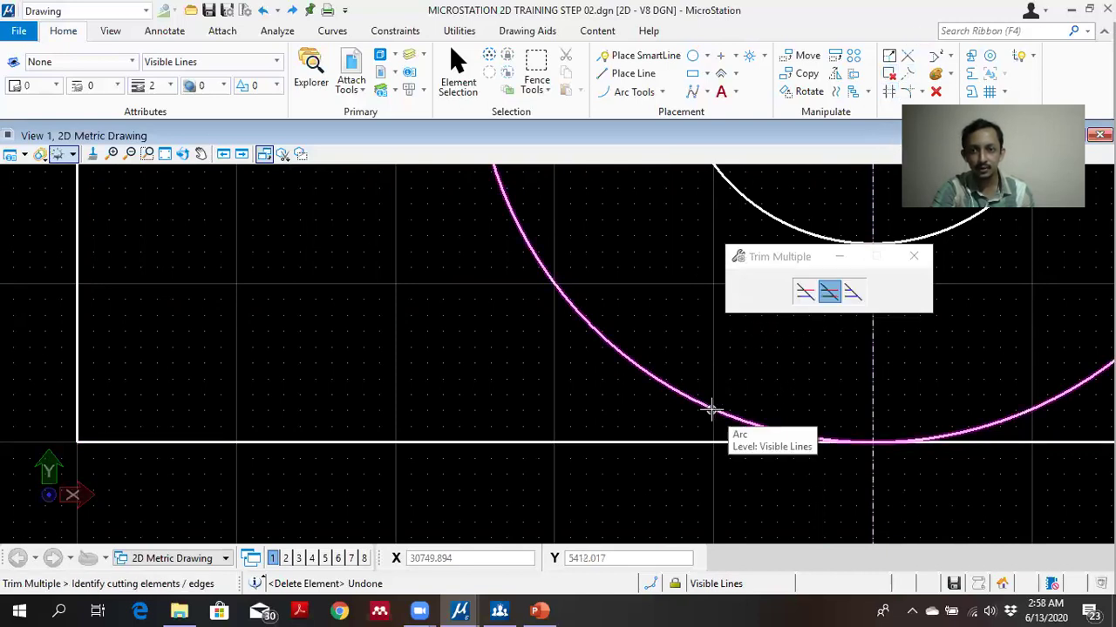
{"action": "left_click", "coordinate": [710, 408]}
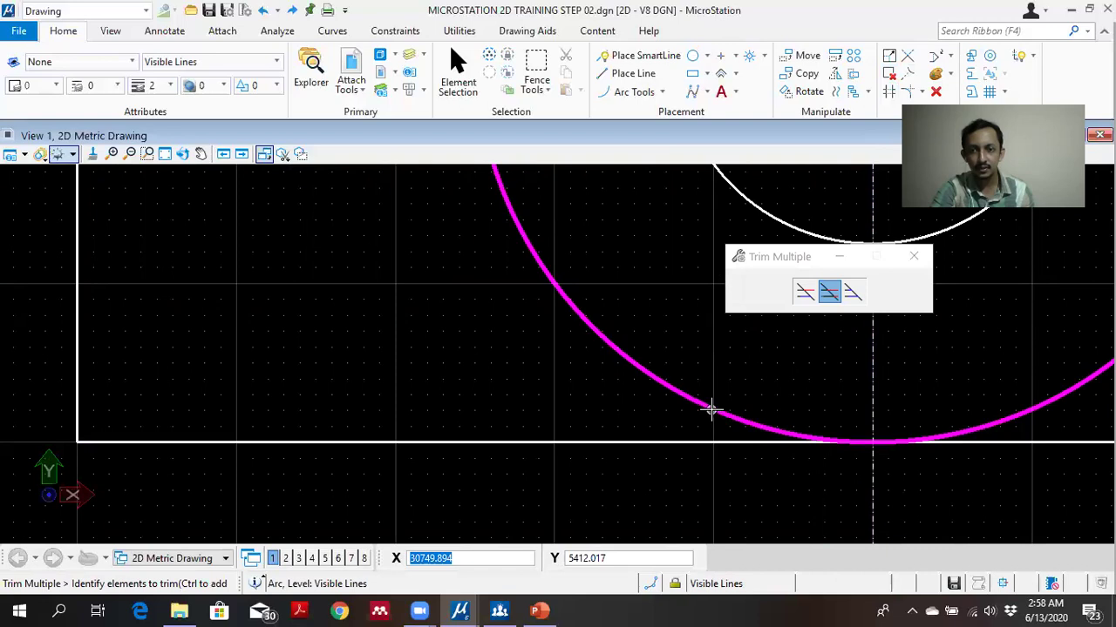
{"action": "left_click", "coordinate": [670, 443]}
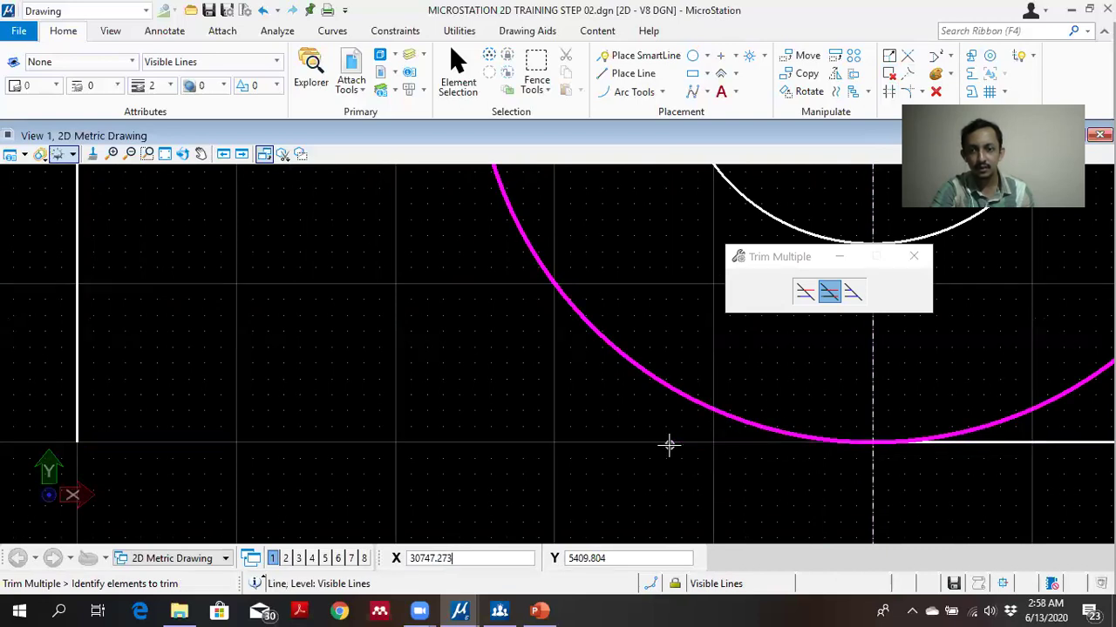
{"action": "scroll", "coordinate": [672, 445], "scroll_direction": "down", "scroll_amount": 2}
{"action": "scroll", "coordinate": [791, 403], "scroll_direction": "up", "scroll_amount": 2}
{"action": "middle_click_drag", "start_coordinate": [812, 448], "coordinate": [801, 300]}
{"action": "scroll", "coordinate": [779, 369], "scroll_direction": "down", "scroll_amount": 2}
{"action": "middle_click_drag", "start_coordinate": [603, 367], "coordinate": [635, 510]}
{"action": "scroll", "coordinate": [582, 409], "scroll_direction": "down", "scroll_amount": 2}
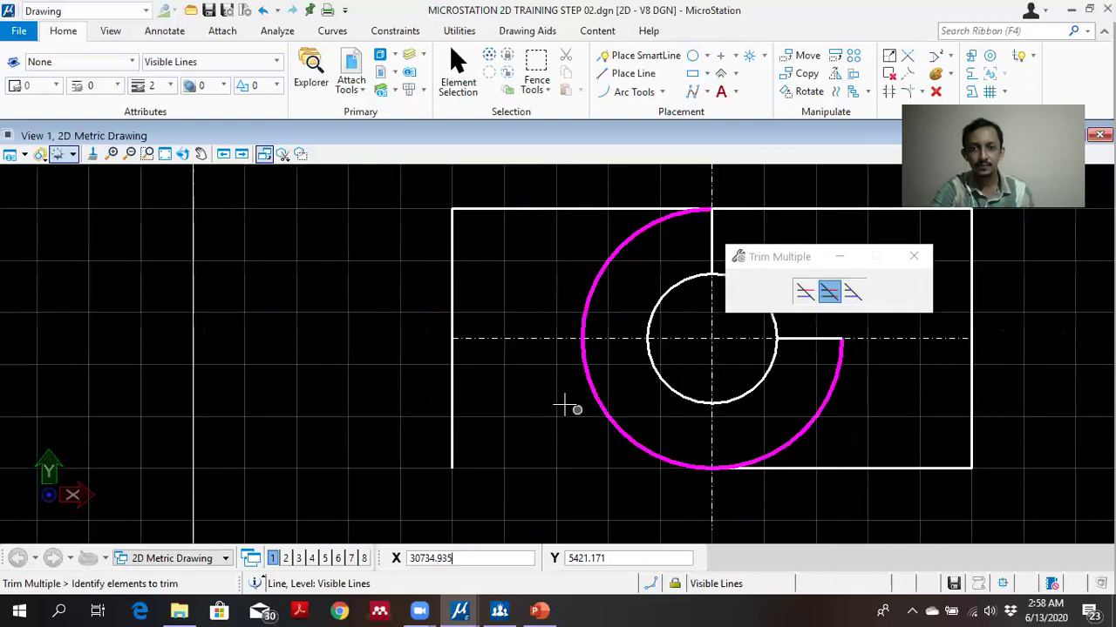
{"action": "mouse_move", "coordinate": [562, 401]}
{"action": "middle_mouse_down"}
{"action": "mouse_move", "coordinate": [552, 364]}
{"action": "mouse_move", "coordinate": [562, 371]}
{"action": "middle_mouse_up"}
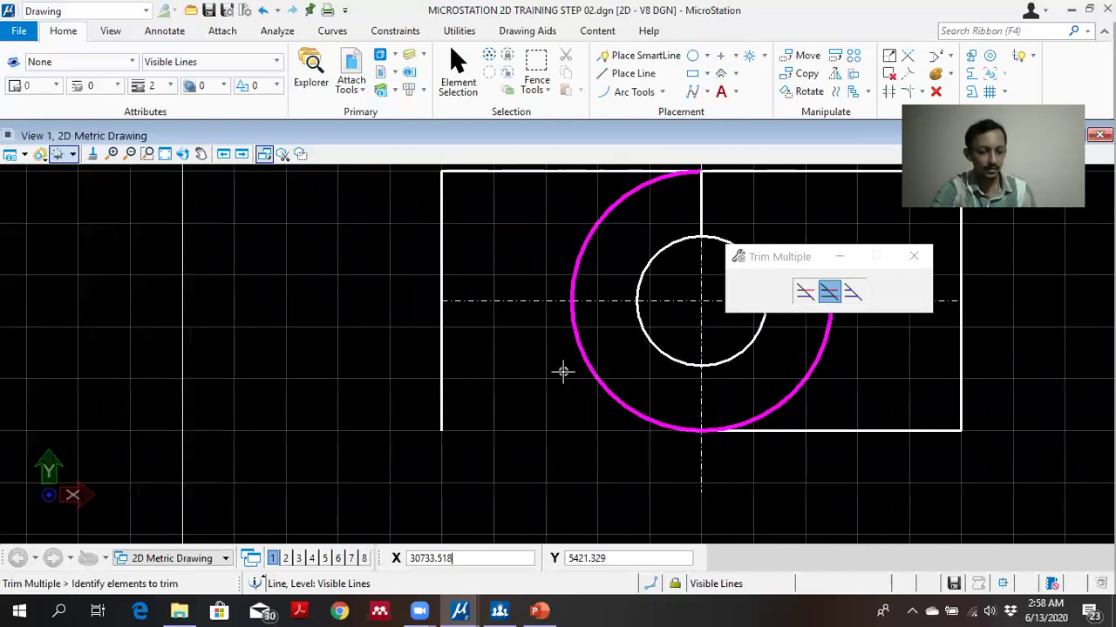
{"action": "key", "text": "ctrl+z"}
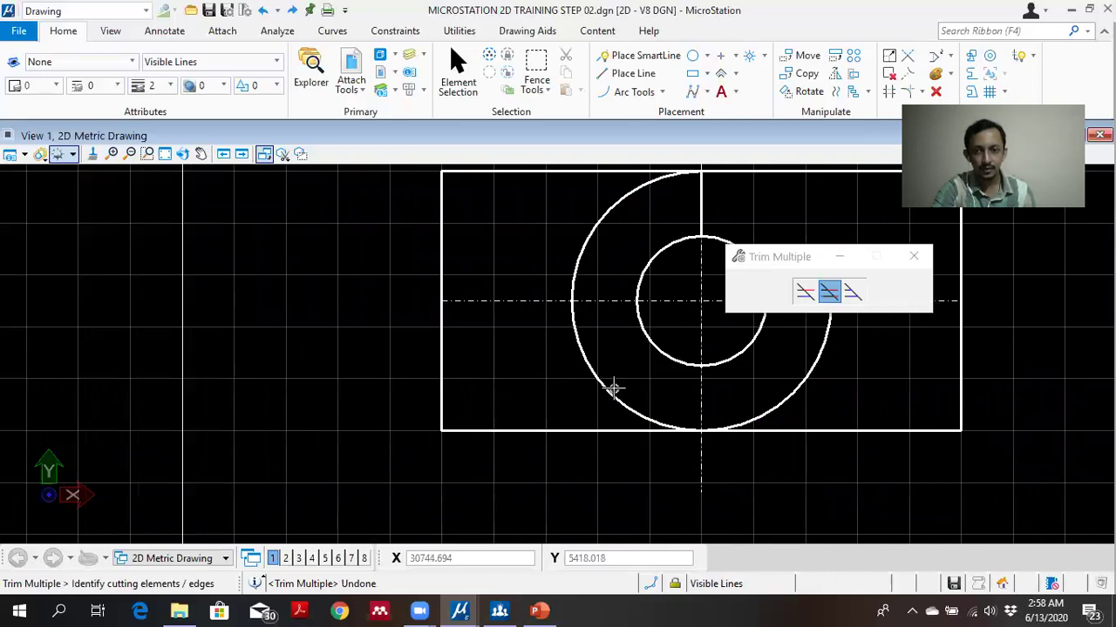
Trim away the left half of the rectangle's bottom edge with the vertical centre line as the cutting element.
{"action": "scroll", "coordinate": [613, 390], "scroll_direction": "up", "scroll_amount": 2}
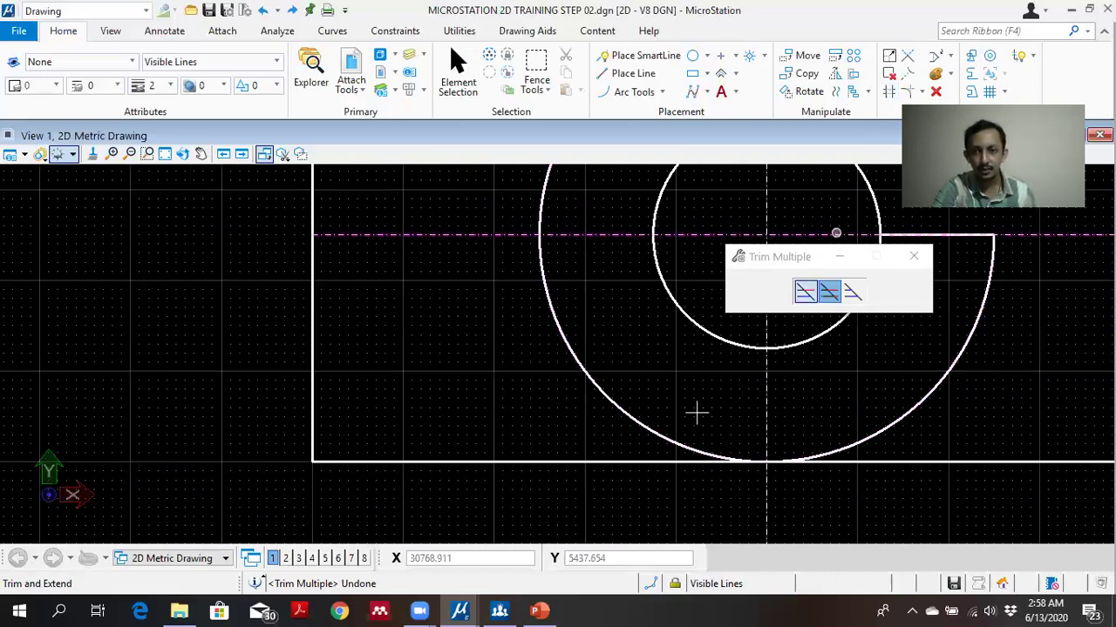
{"action": "left_click", "coordinate": [766, 402]}
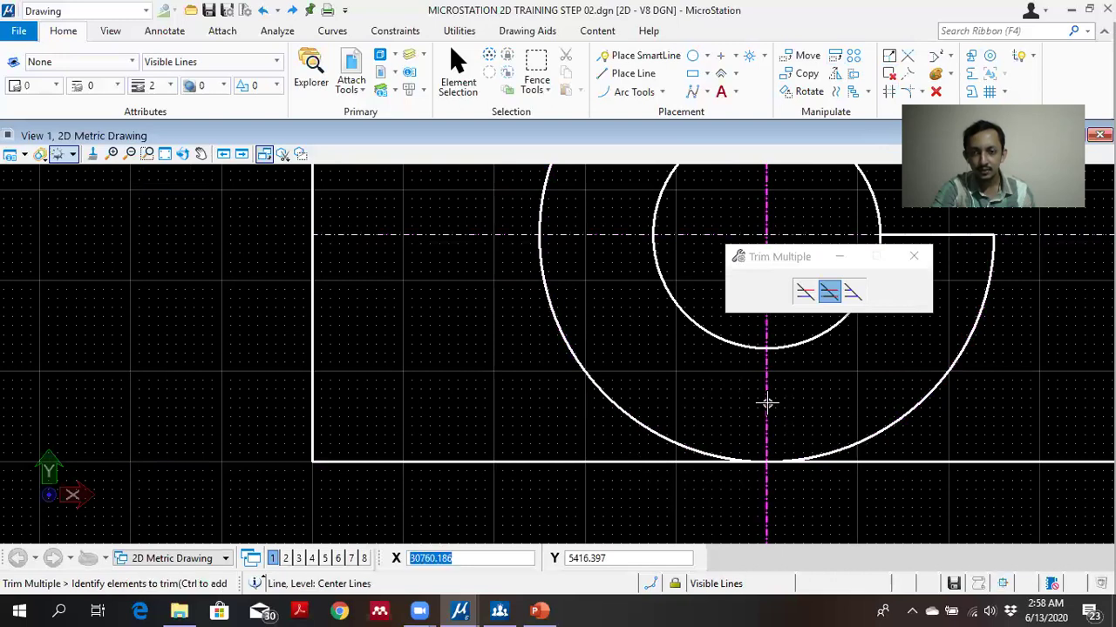
{"action": "left_click", "coordinate": [561, 463]}
{"action": "right_click", "coordinate": [560, 463]}
{"action": "scroll", "coordinate": [575, 463], "scroll_direction": "down", "scroll_amount": 2}
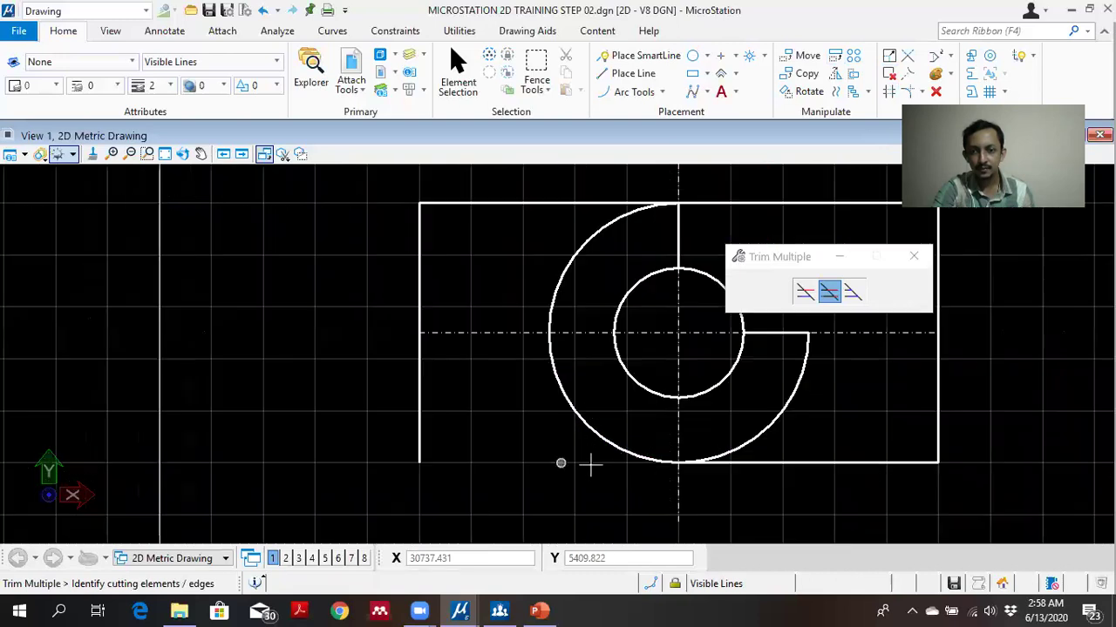
Examine where the left end of the horizontal centre line meets the rectangle's left edge.
{"action": "scroll", "coordinate": [623, 462], "scroll_direction": "up", "scroll_amount": 4}
{"action": "scroll", "coordinate": [614, 463], "scroll_direction": "down", "scroll_amount": 5}
{"action": "scroll", "coordinate": [514, 406], "scroll_direction": "up", "scroll_amount": 1}
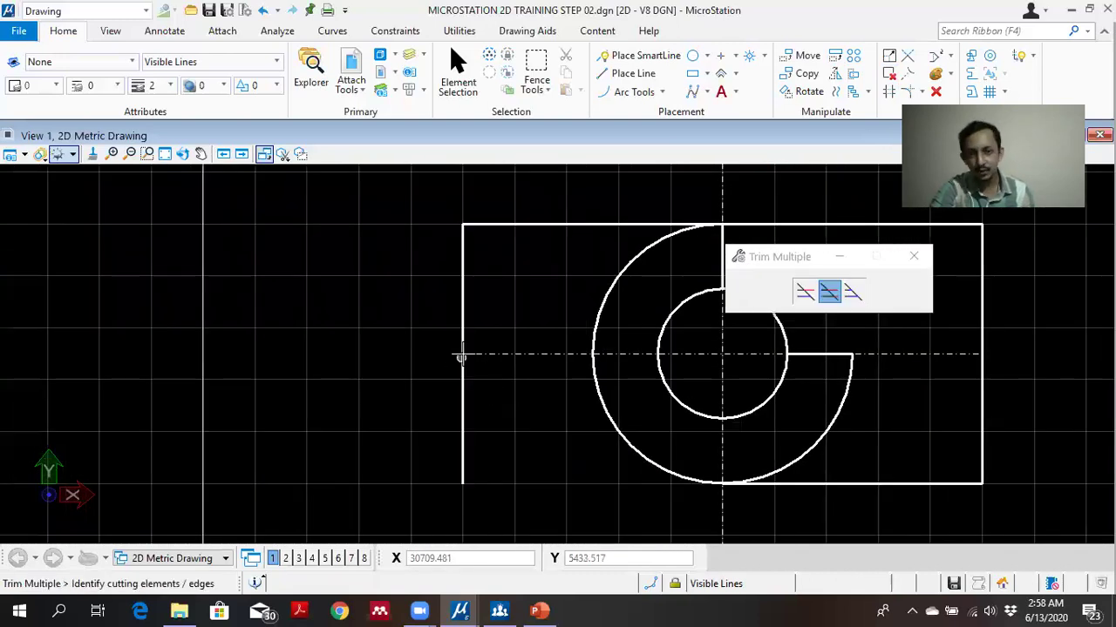
{"action": "scroll", "coordinate": [458, 394], "scroll_direction": "up", "scroll_amount": 5}
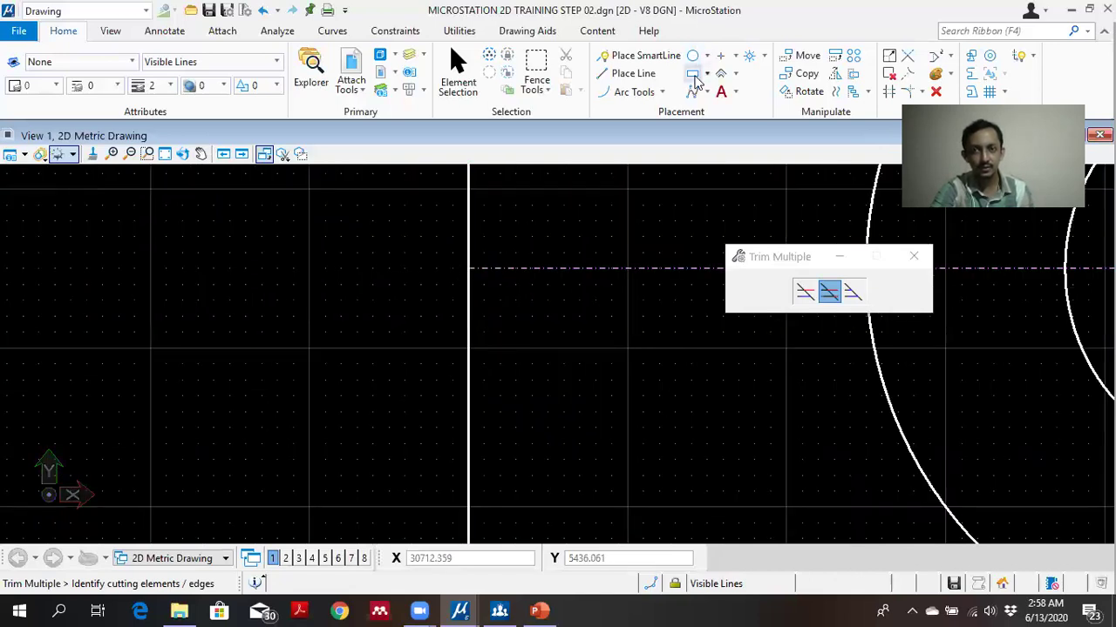
{"action": "scroll", "coordinate": [483, 258], "scroll_direction": "up", "scroll_amount": 3}
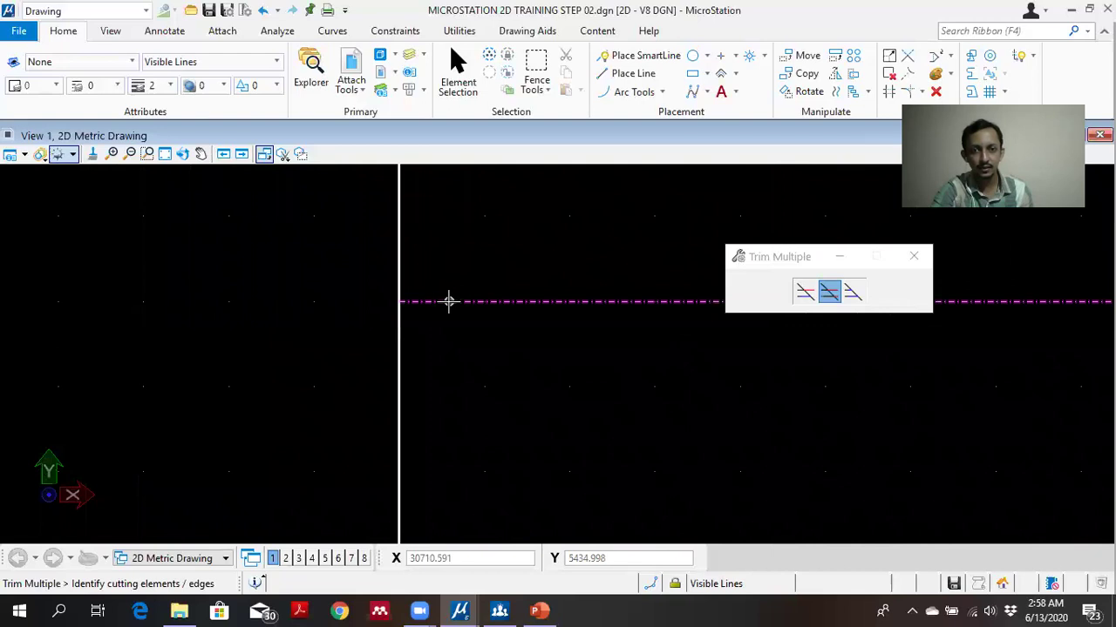
{"action": "left_click", "coordinate": [449, 301]}
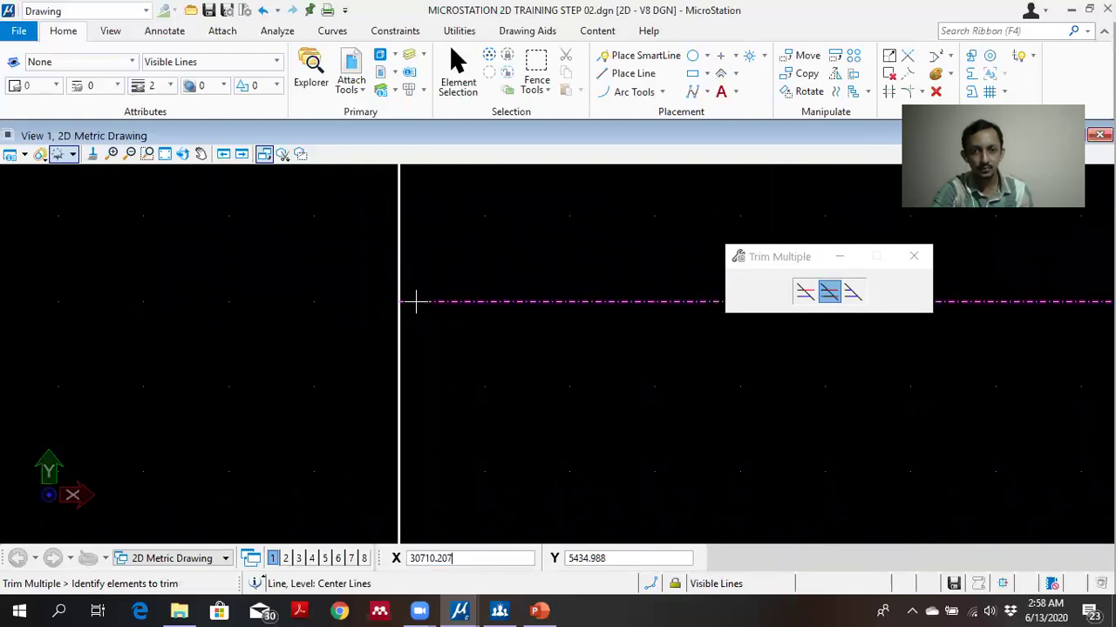
{"action": "scroll", "coordinate": [429, 301], "scroll_direction": "up", "scroll_amount": 2}
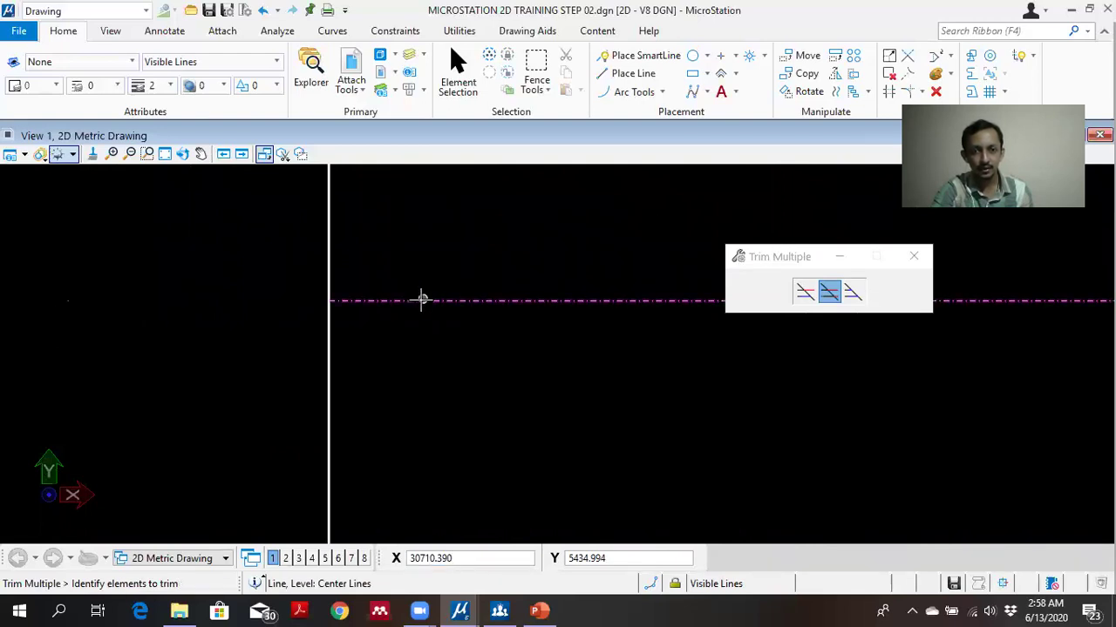
{"action": "scroll", "coordinate": [421, 300], "scroll_direction": "down", "scroll_amount": 3}
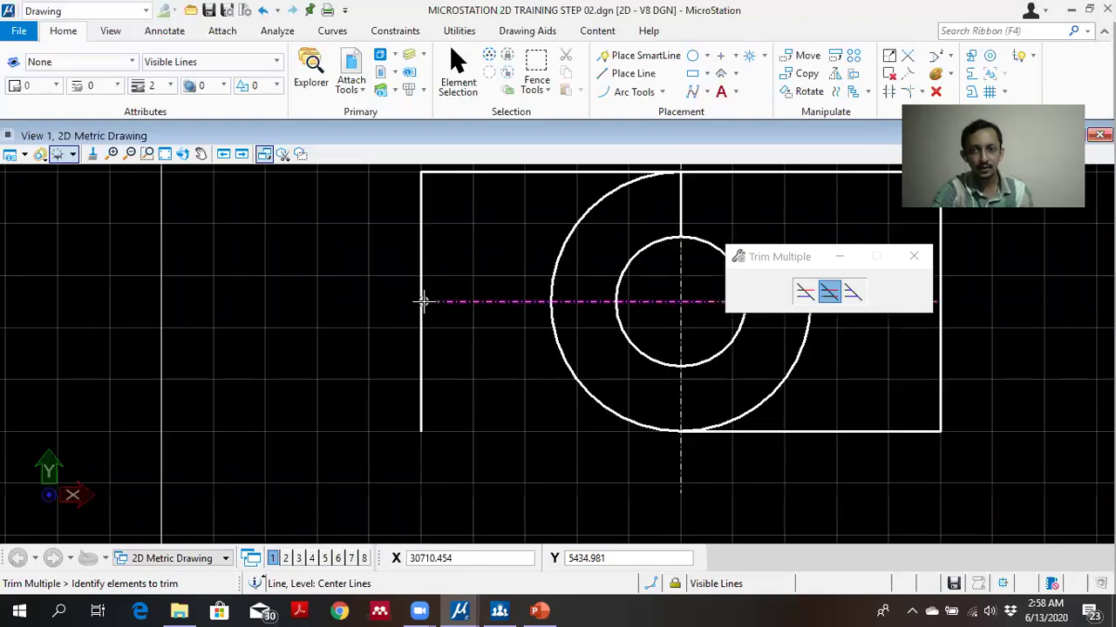
Shorten the horizontal centre line by moving its left end inward, away from the rectangle's left edge.
{"action": "left_click", "coordinate": [458, 72]}
{"action": "scroll", "coordinate": [453, 268], "scroll_direction": "up", "scroll_amount": 4}
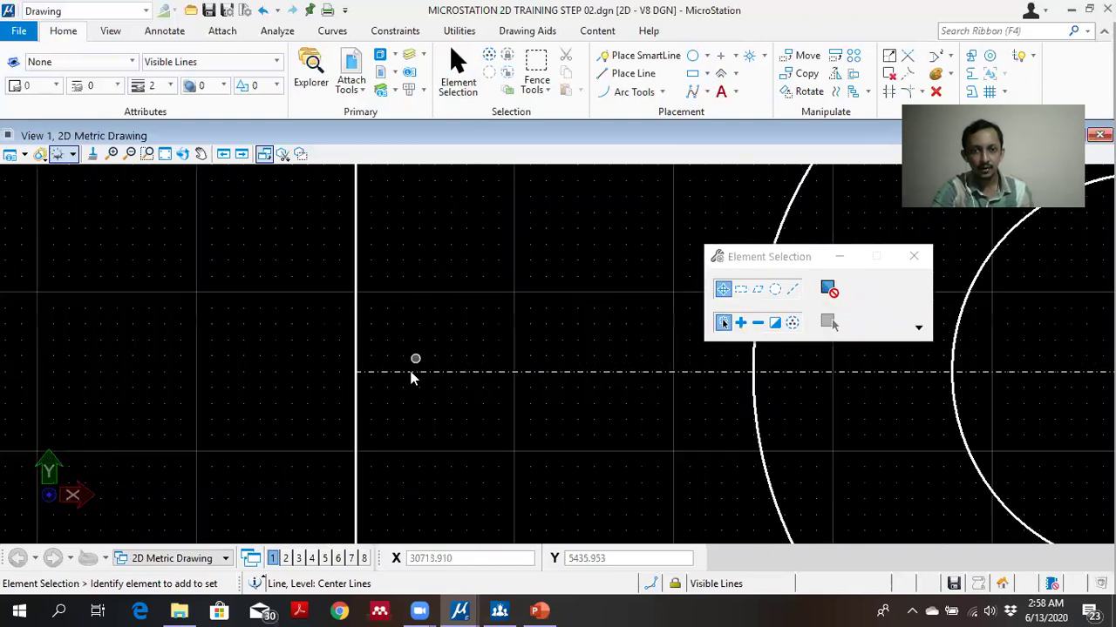
{"action": "left_click", "coordinate": [390, 373]}
{"action": "left_click_drag", "start_coordinate": [356, 371], "coordinate": [404, 370]}
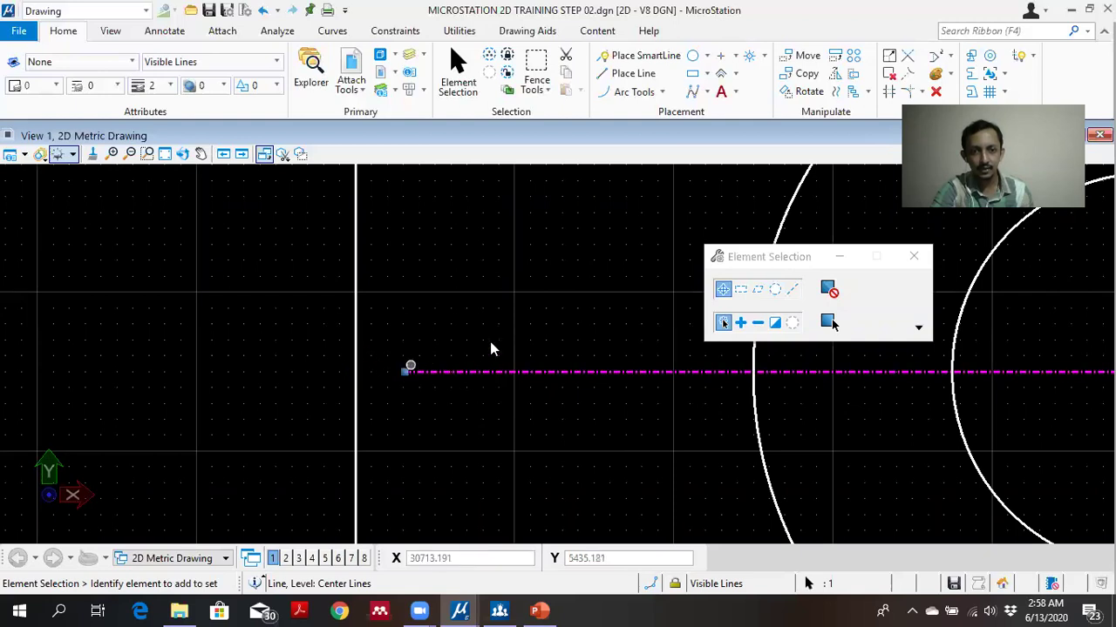
{"action": "scroll", "coordinate": [494, 345], "scroll_direction": "down", "scroll_amount": 5}
{"action": "left_click", "coordinate": [491, 323]}
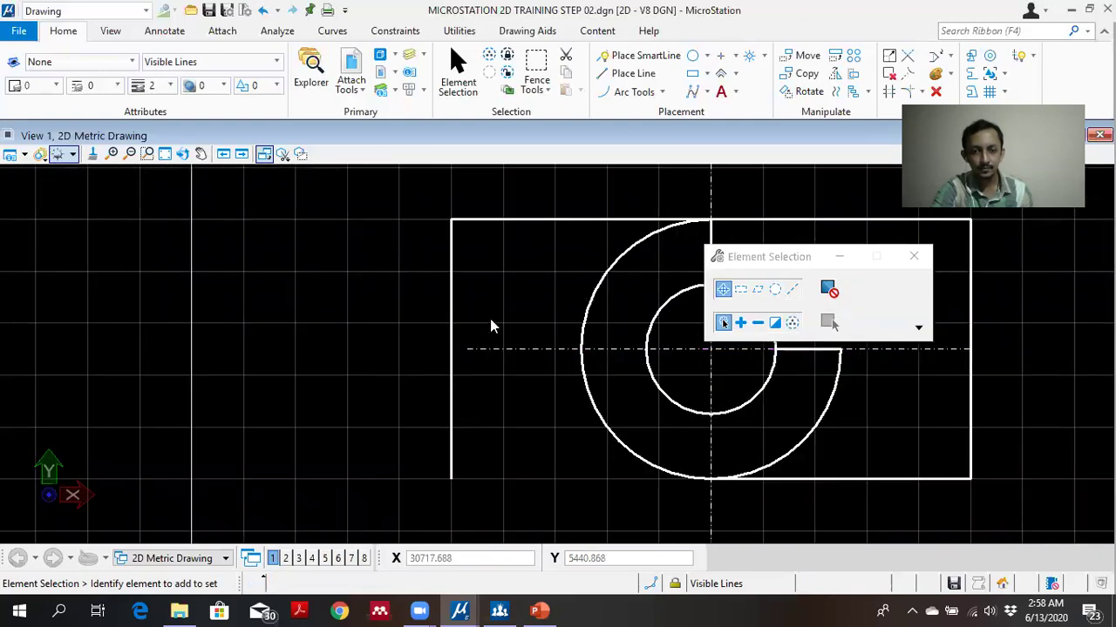
Try trimming the lower half of the rectangle's left edge with the shortened horizontal centre line as cutting element, and undo the trim.
{"action": "left_click", "coordinate": [889, 91]}
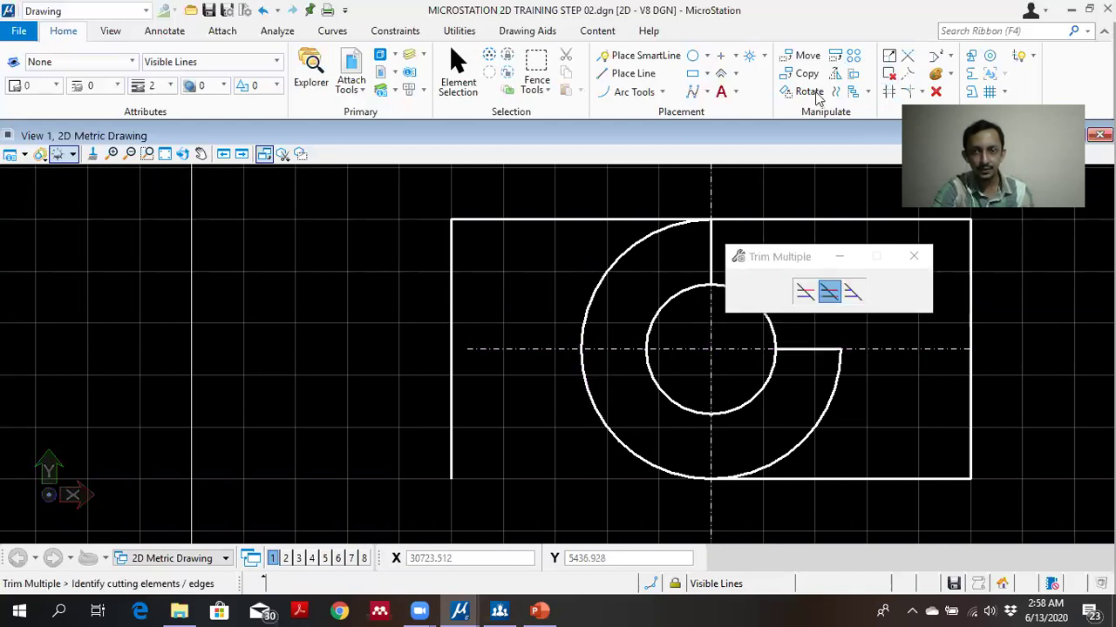
{"action": "left_click", "coordinate": [511, 350]}
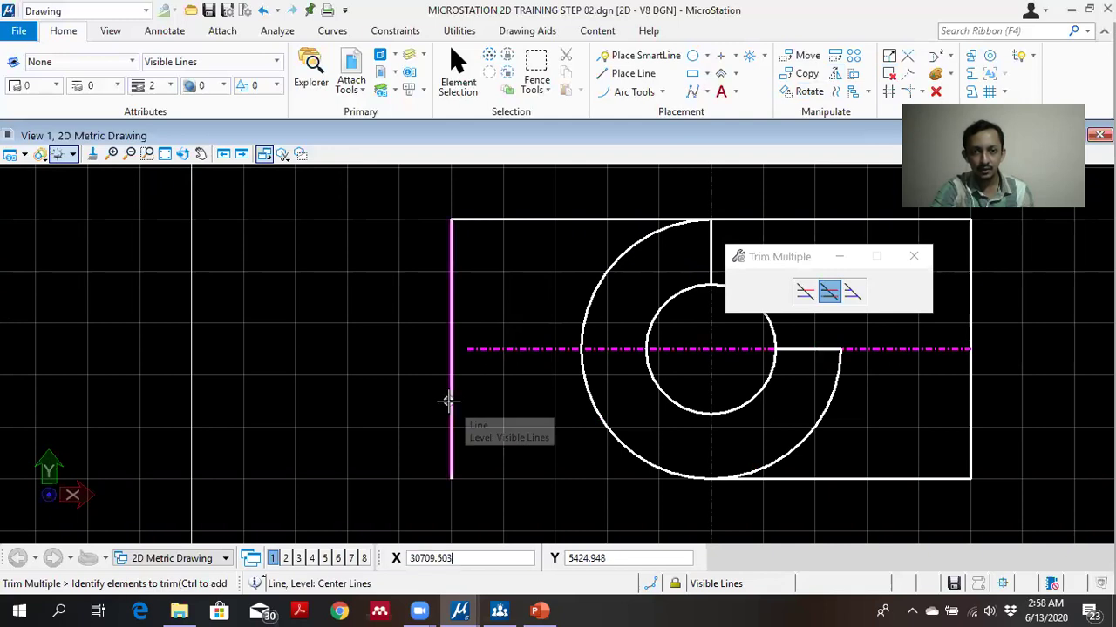
{"action": "left_click", "coordinate": [449, 401]}
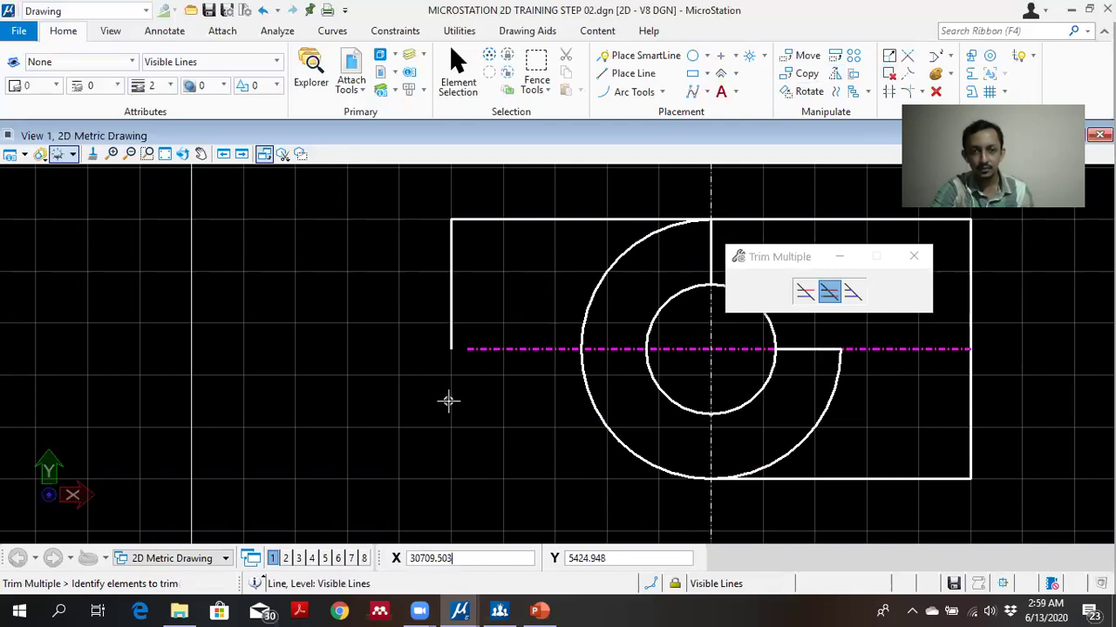
{"action": "scroll", "coordinate": [474, 352], "scroll_direction": "up", "scroll_amount": 4}
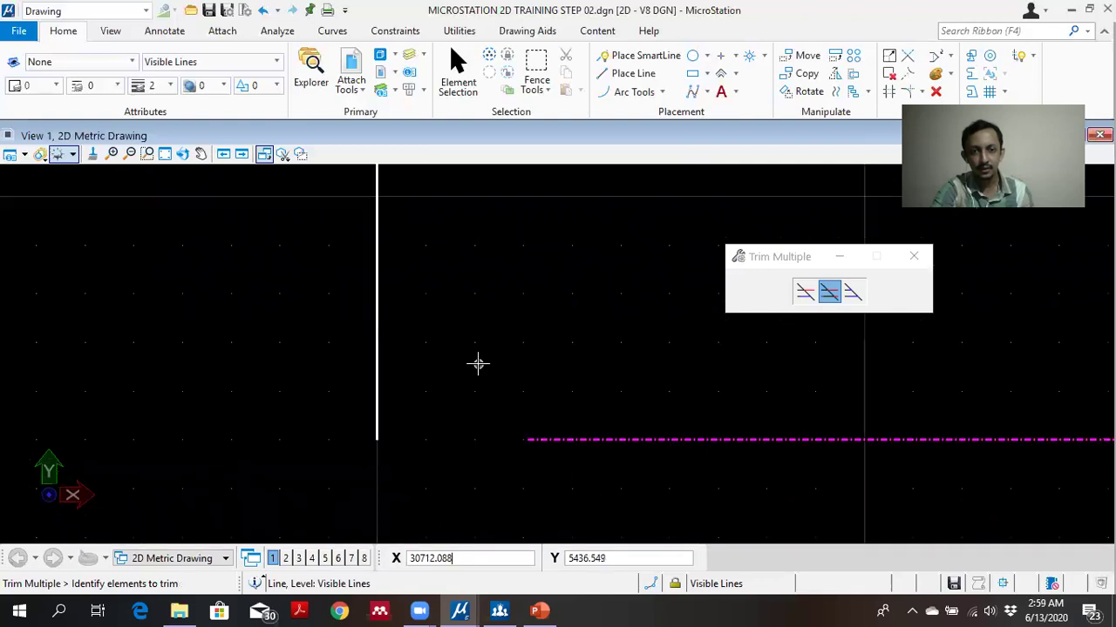
{"action": "scroll", "coordinate": [477, 364], "scroll_direction": "down", "scroll_amount": 4}
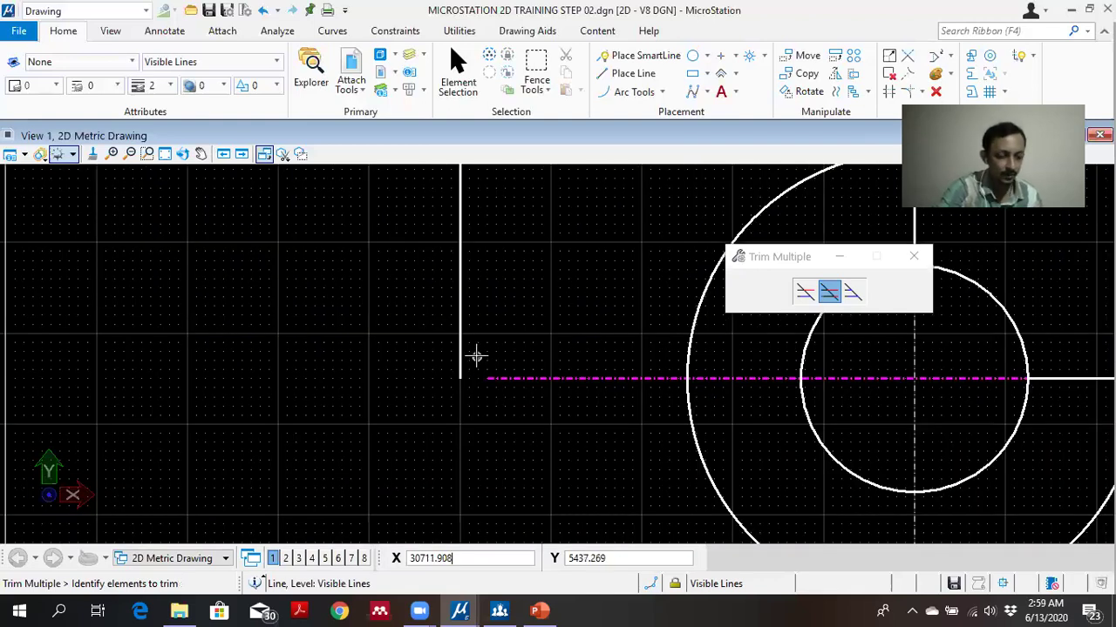
{"action": "key", "text": "ctrl+z"}
{"action": "scroll", "coordinate": [477, 356], "scroll_direction": "down", "scroll_amount": 2}
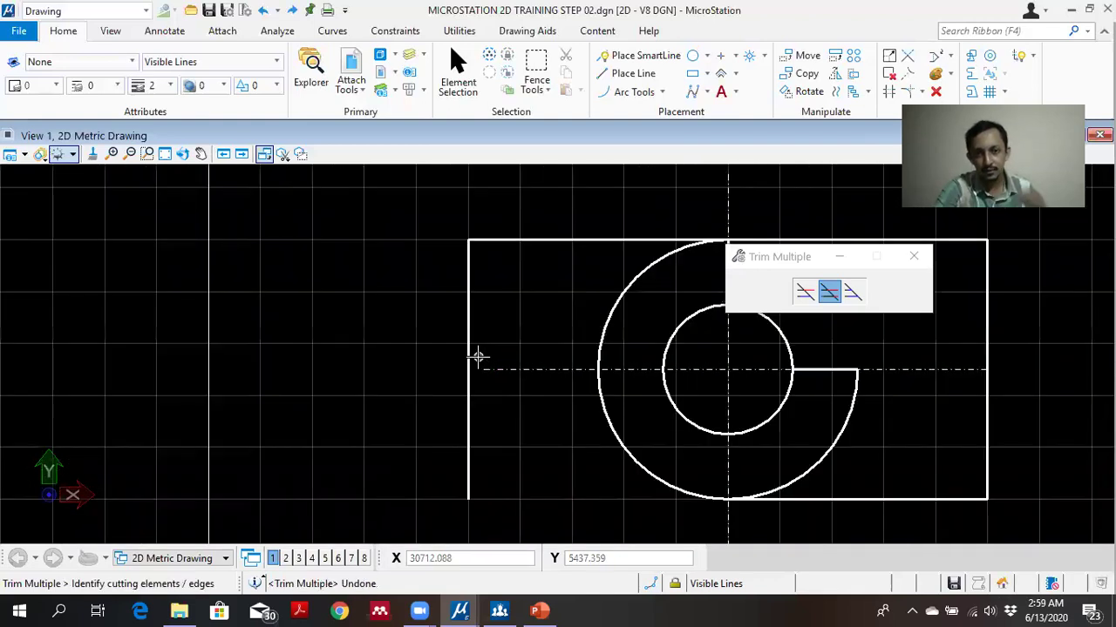
Extend the left end of the horizontal centre line back to the rectangle's left edge.
{"action": "scroll", "coordinate": [480, 358], "scroll_direction": "up", "scroll_amount": 2}
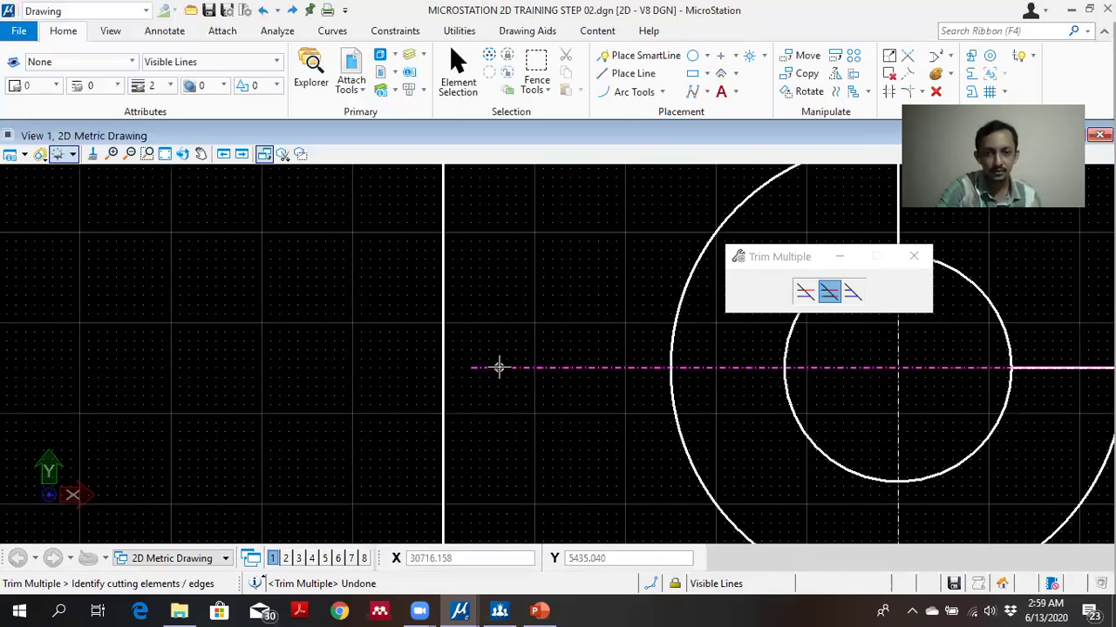
{"action": "left_click", "coordinate": [499, 367]}
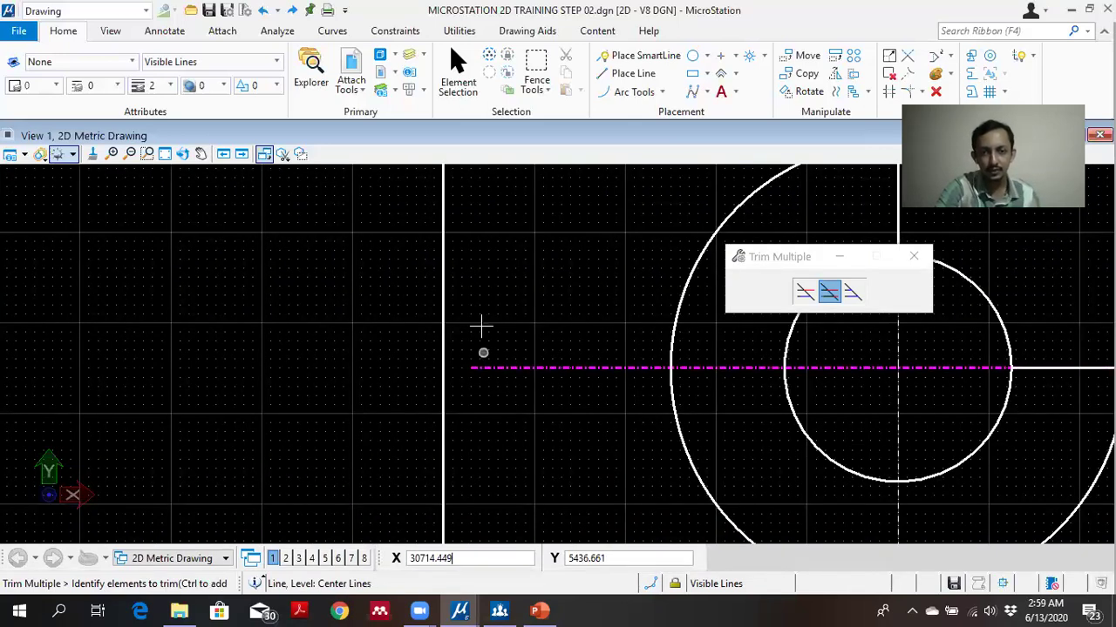
{"action": "left_click", "coordinate": [457, 74]}
{"action": "left_click", "coordinate": [500, 366]}
{"action": "scroll", "coordinate": [496, 366], "scroll_direction": "up", "scroll_amount": 2}
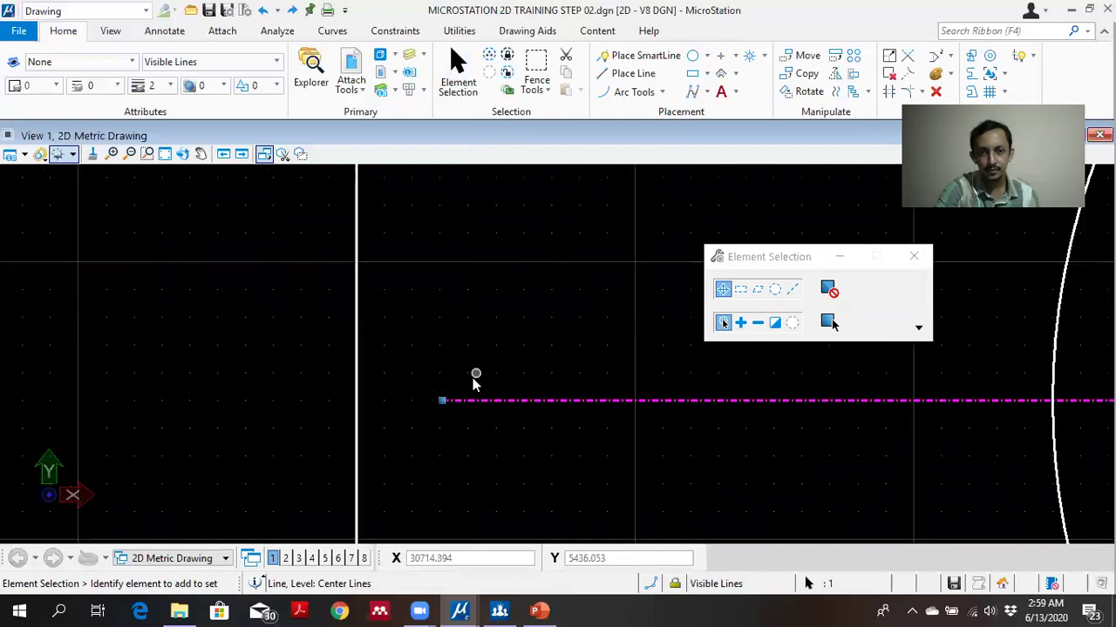
{"action": "left_click_drag", "start_coordinate": [441, 403], "coordinate": [356, 402]}
{"action": "scroll", "coordinate": [446, 364], "scroll_direction": "down", "scroll_amount": 2}
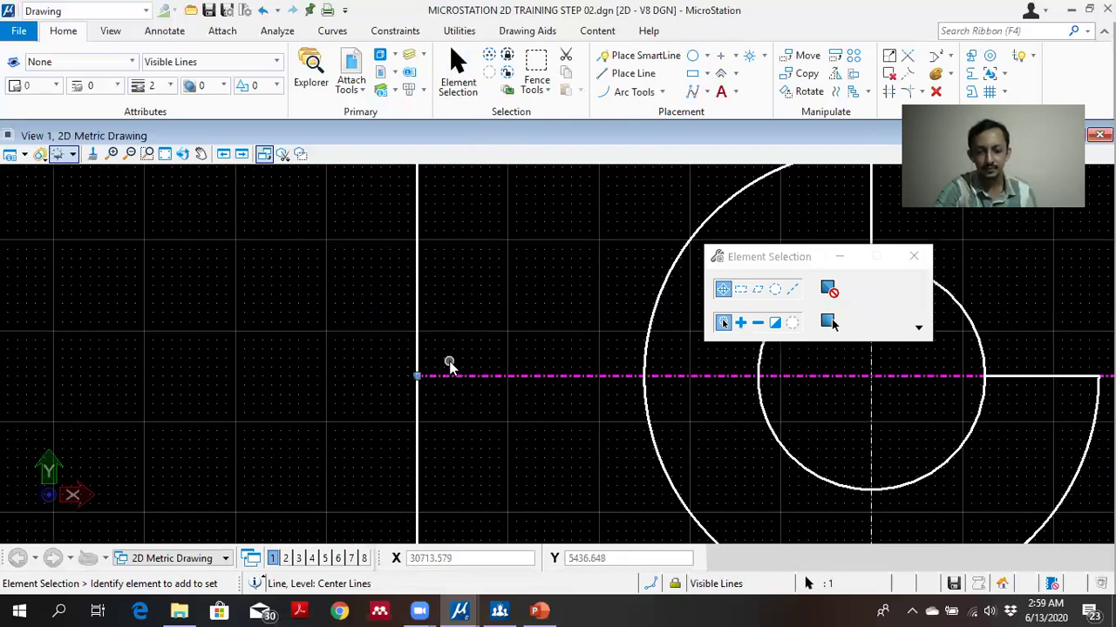
Delete the horizontal centre line and undo the deletion.
{"action": "key", "text": "Delete"}
{"action": "key", "text": "ctrl+z"}
{"action": "scroll", "coordinate": [436, 349], "scroll_direction": "down", "scroll_amount": 2}
{"action": "scroll", "coordinate": [512, 335], "scroll_direction": "up", "scroll_amount": 1}
{"action": "middle_click_drag", "start_coordinate": [499, 319], "coordinate": [481, 252]}
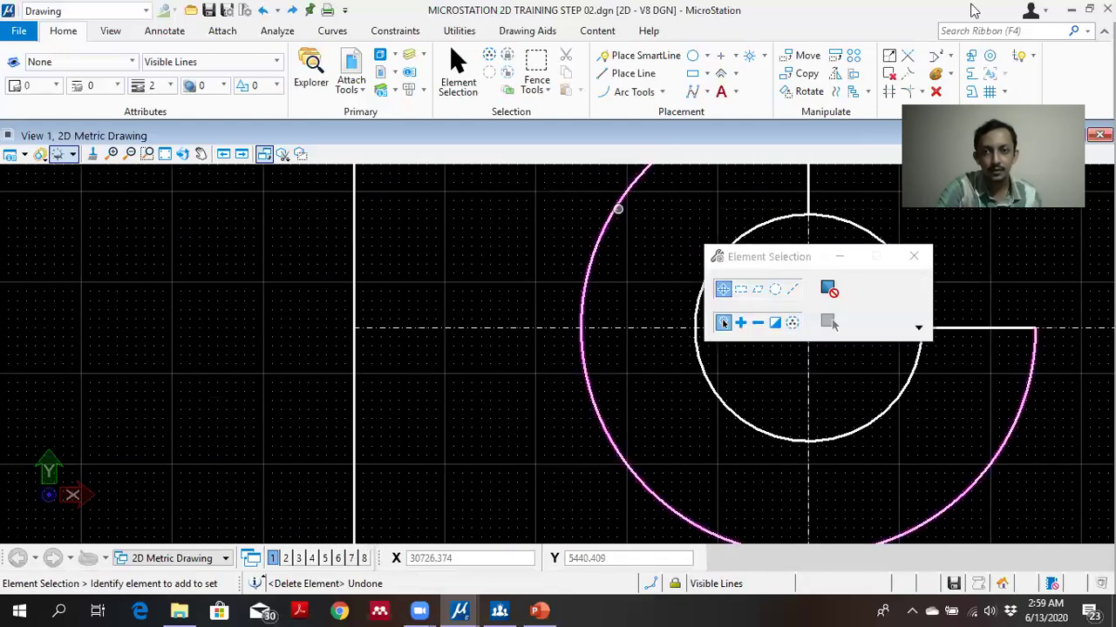
Trim away the lower half of the rectangle's left edge with the horizontal centre line as the cutting element.
{"action": "left_click", "coordinate": [890, 92]}
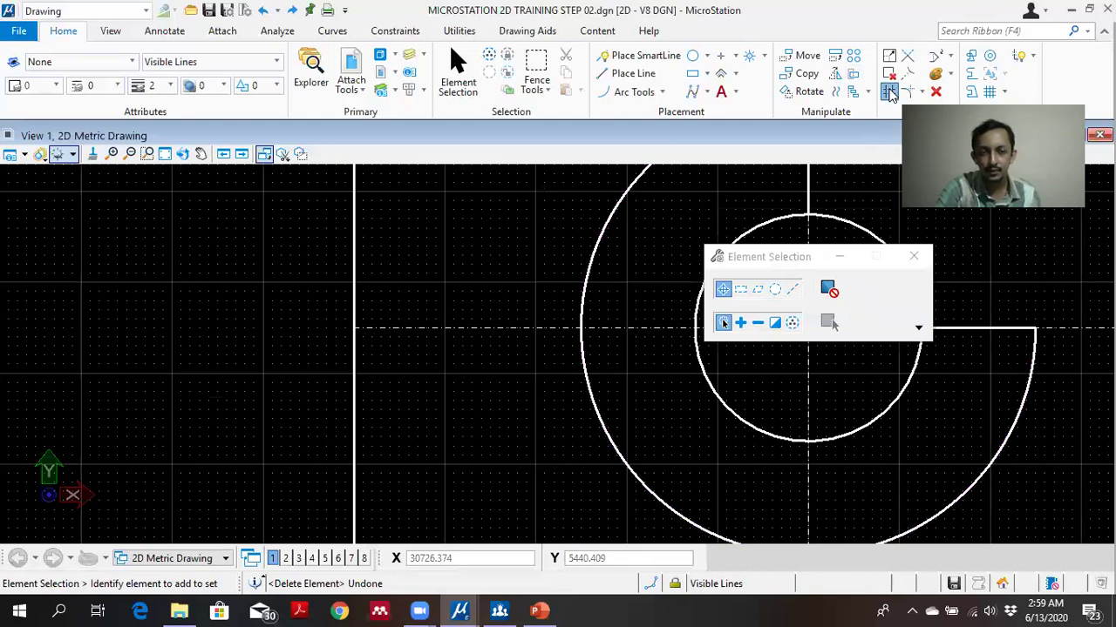
{"action": "left_click", "coordinate": [405, 327]}
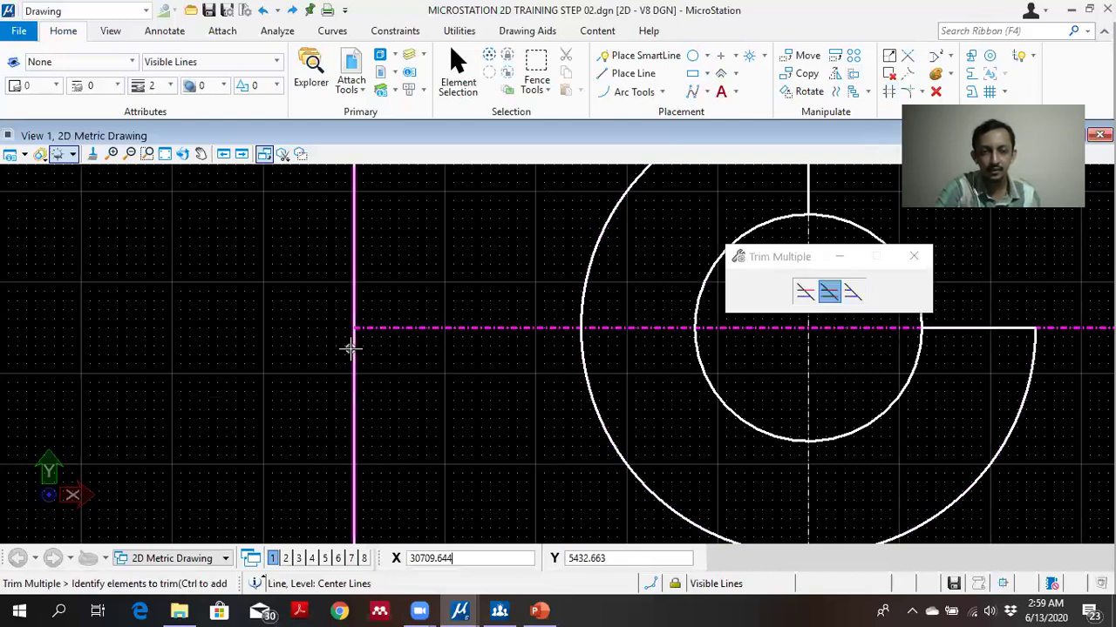
{"action": "scroll", "coordinate": [462, 383], "scroll_direction": "down", "scroll_amount": 1}
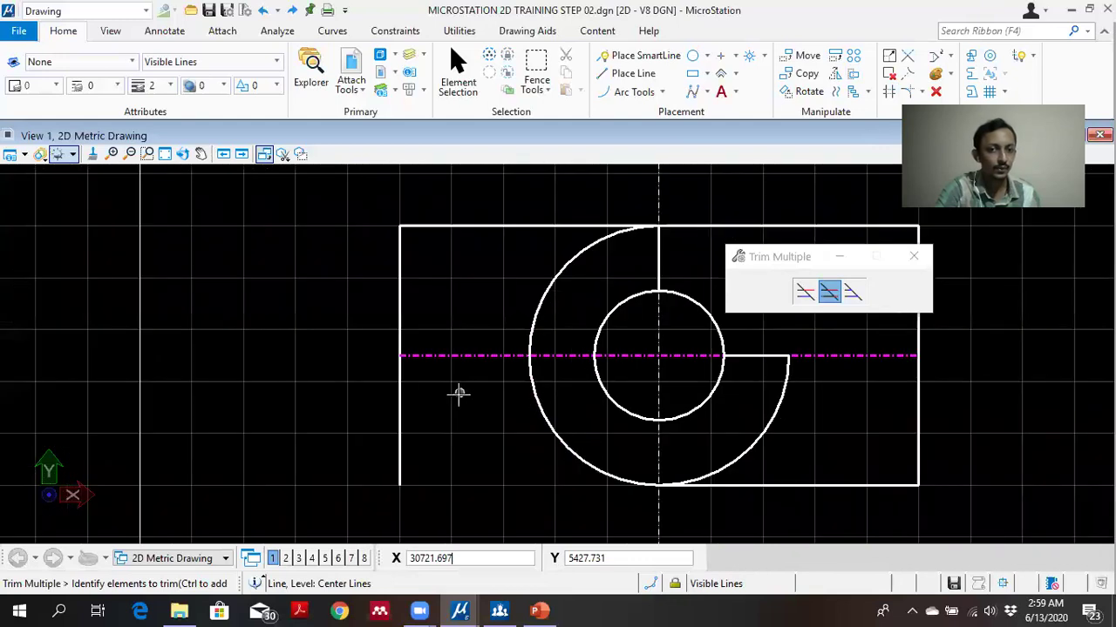
{"action": "left_click", "coordinate": [400, 396]}
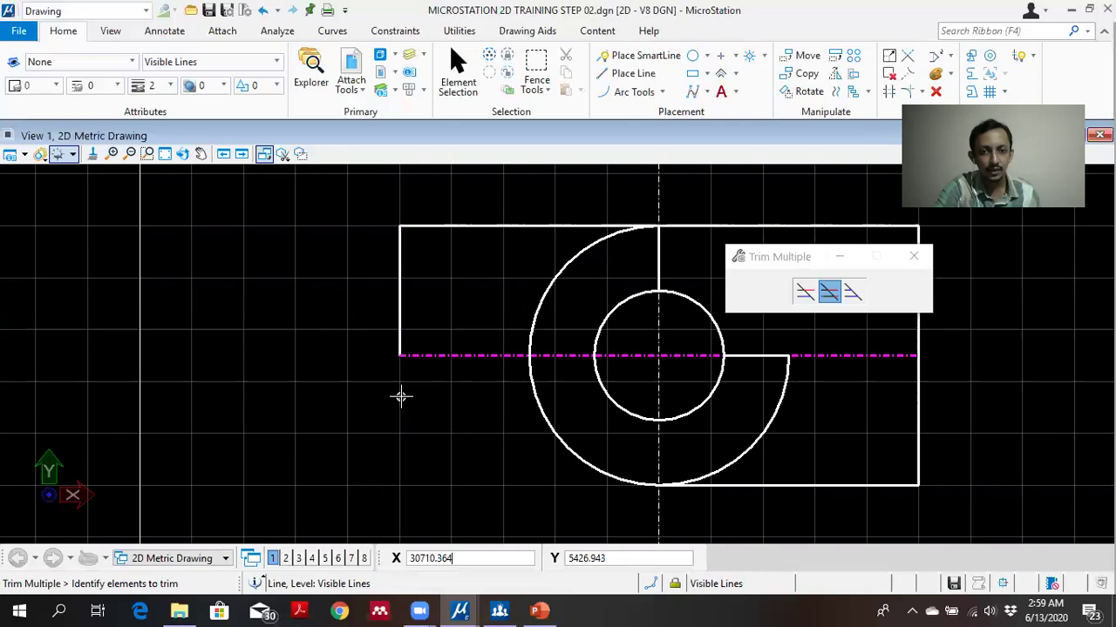
{"action": "right_click", "coordinate": [366, 406]}
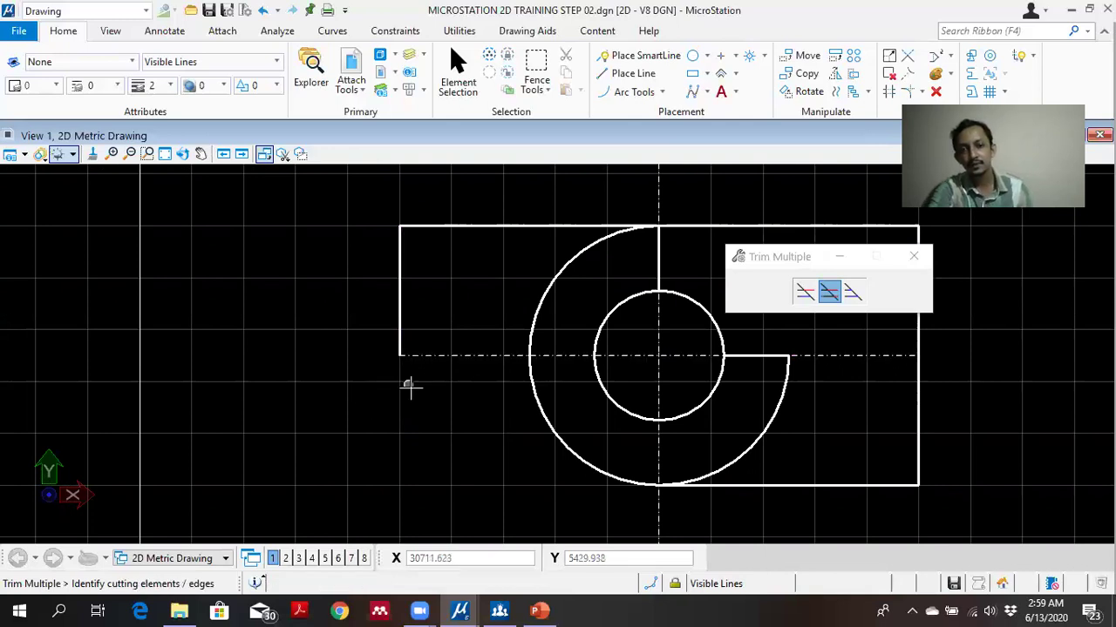
{"action": "scroll", "coordinate": [410, 387], "scroll_direction": "down", "scroll_amount": 1}
{"action": "scroll", "coordinate": [418, 383], "scroll_direction": "up", "scroll_amount": 1}
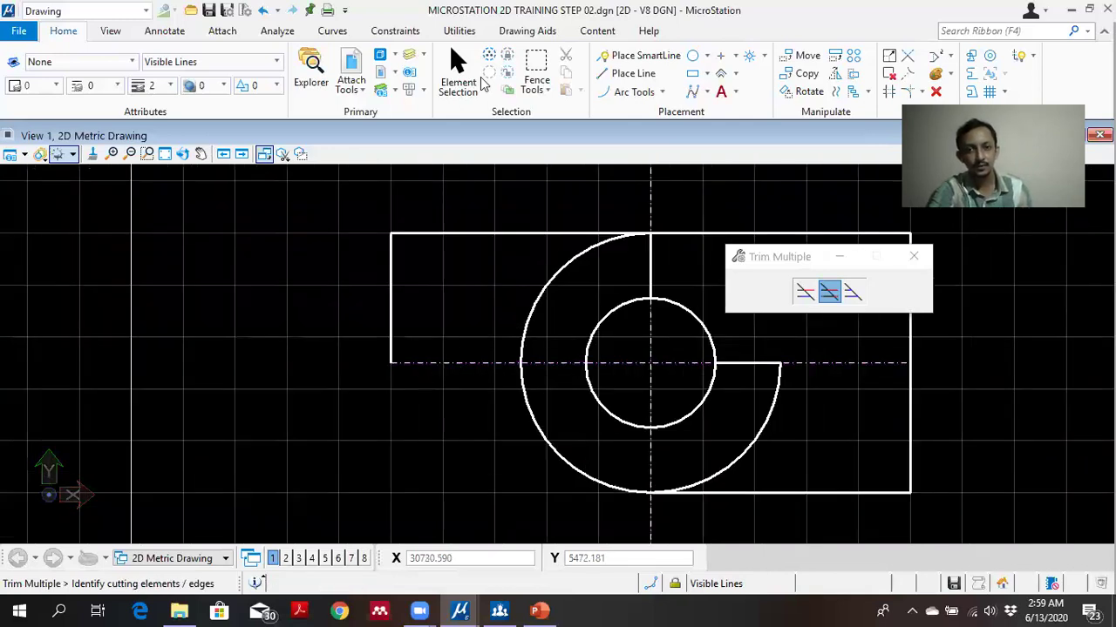
Extend both ends of the horizontal centre line past the rectangle's left and right edges, to about 130 units long overall.
{"action": "left_click", "coordinate": [461, 77]}
{"action": "left_click", "coordinate": [424, 363]}
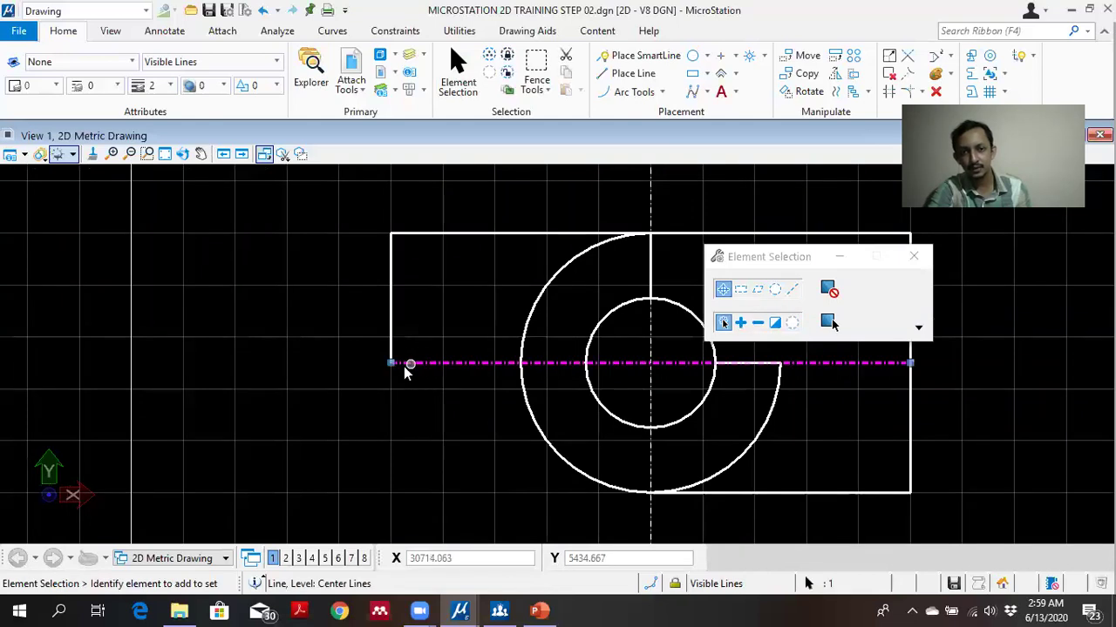
{"action": "left_click", "coordinate": [391, 365]}
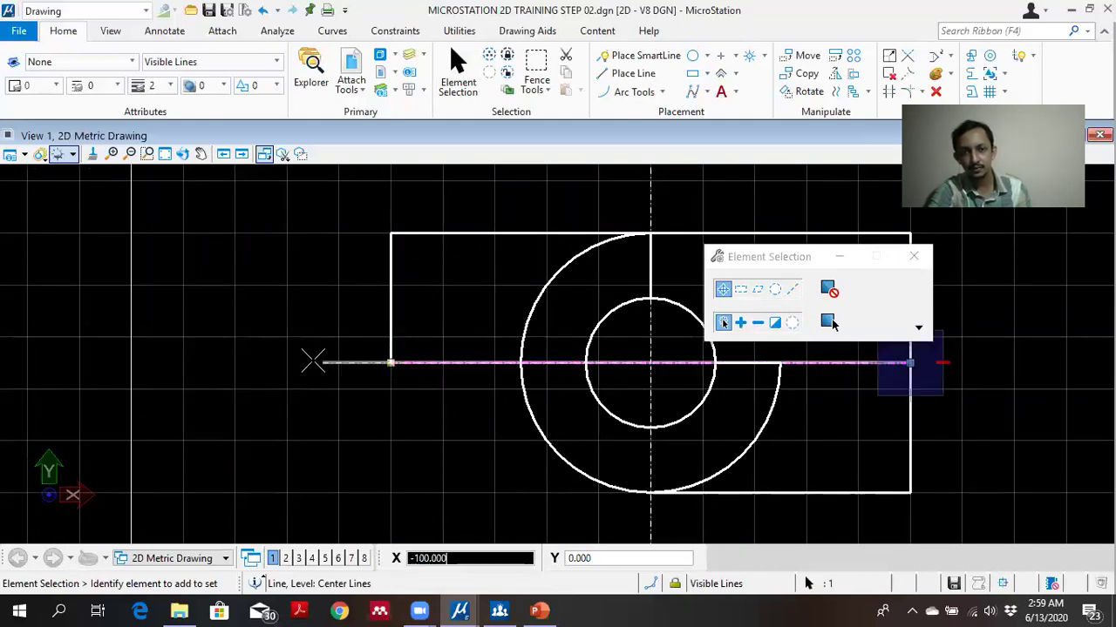
{"action": "left_click", "coordinate": [307, 362]}
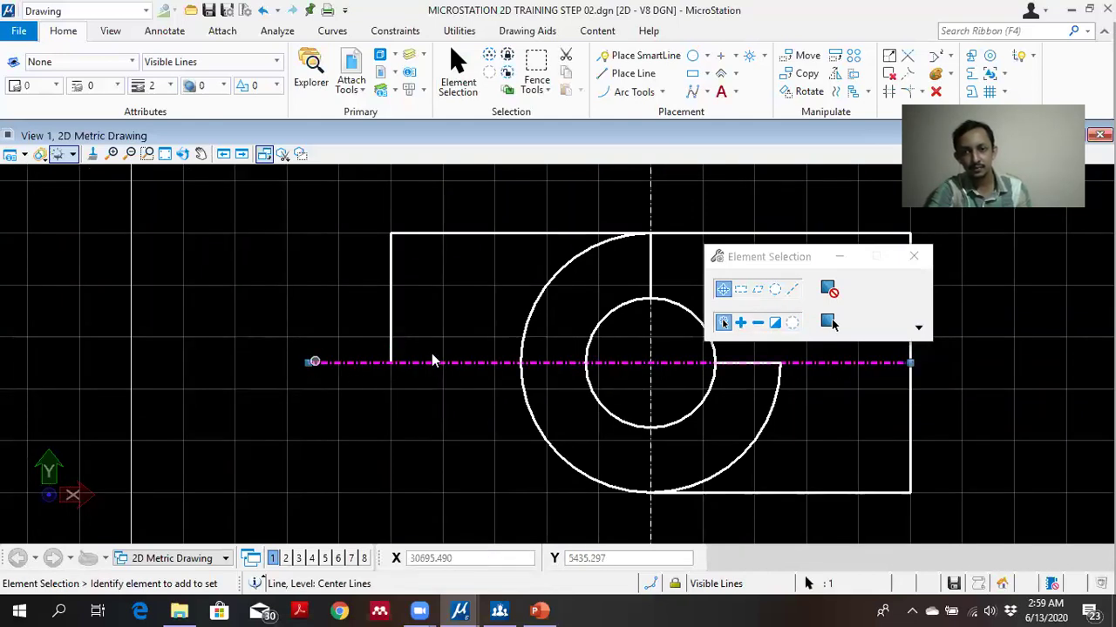
{"action": "left_click", "coordinate": [914, 363]}
{"action": "left_click", "coordinate": [984, 362]}
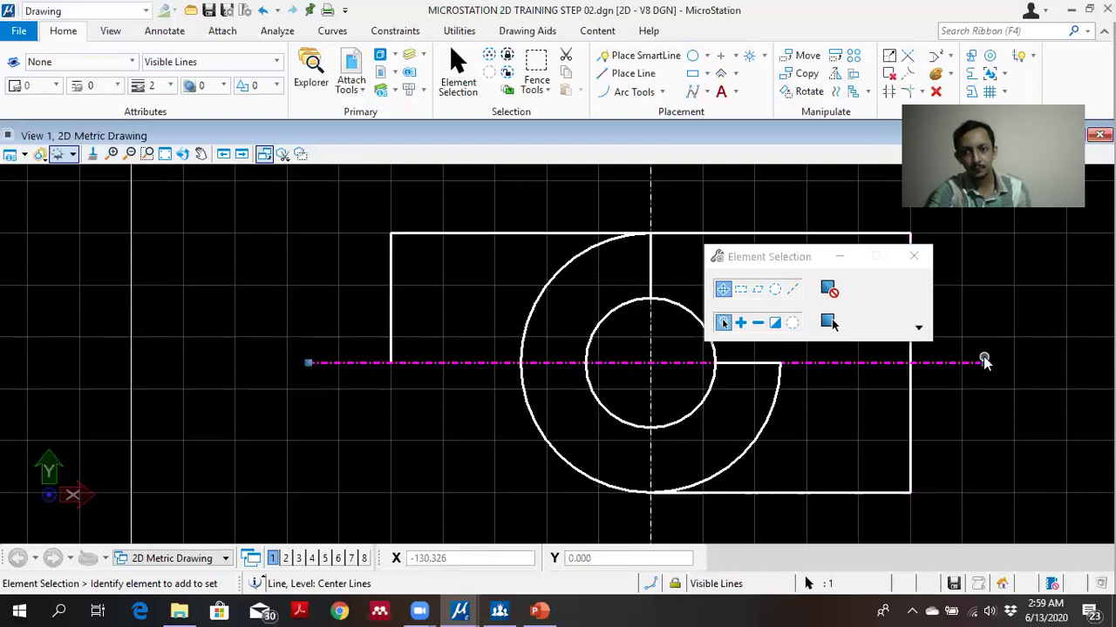
{"action": "left_click", "coordinate": [210, 63]}
{"action": "left_click", "coordinate": [211, 67]}
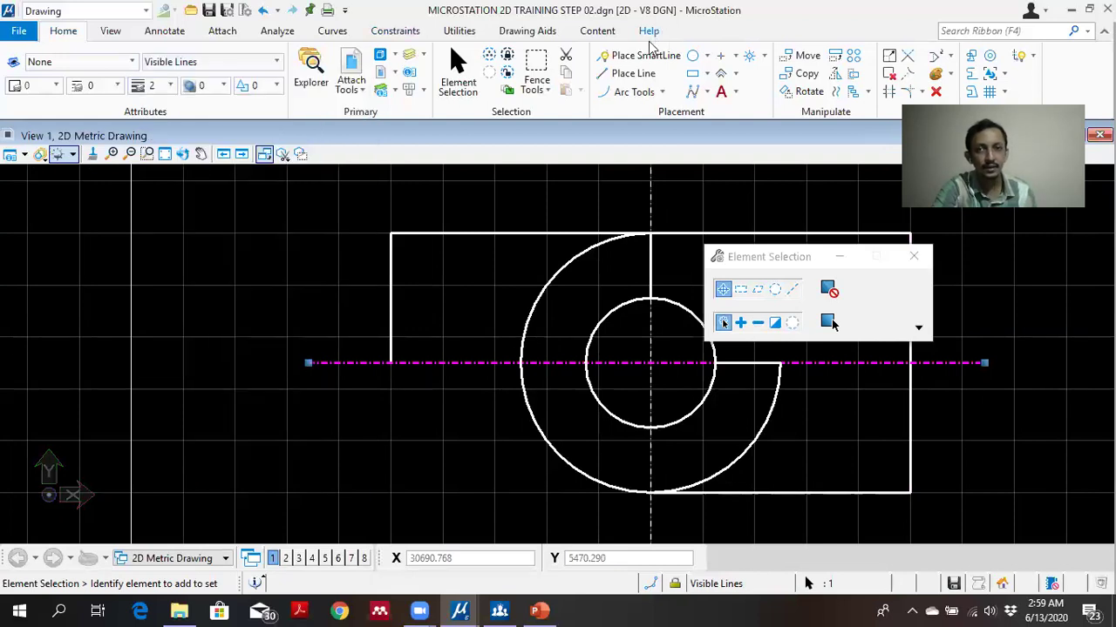
{"action": "left_click", "coordinate": [624, 74]}
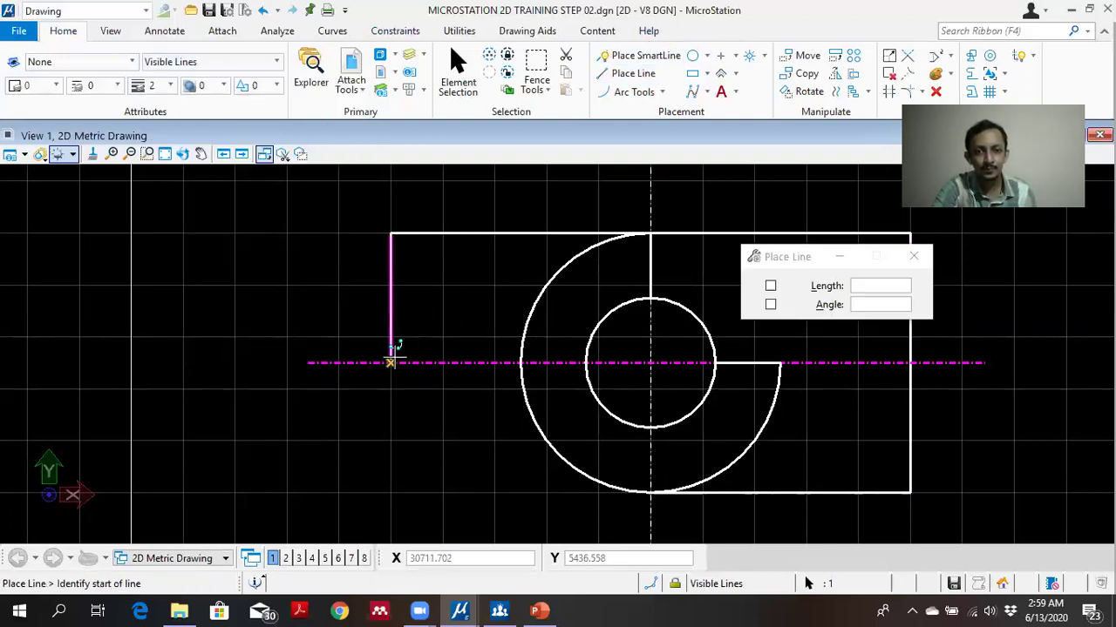
{"action": "left_click", "coordinate": [390, 363]}
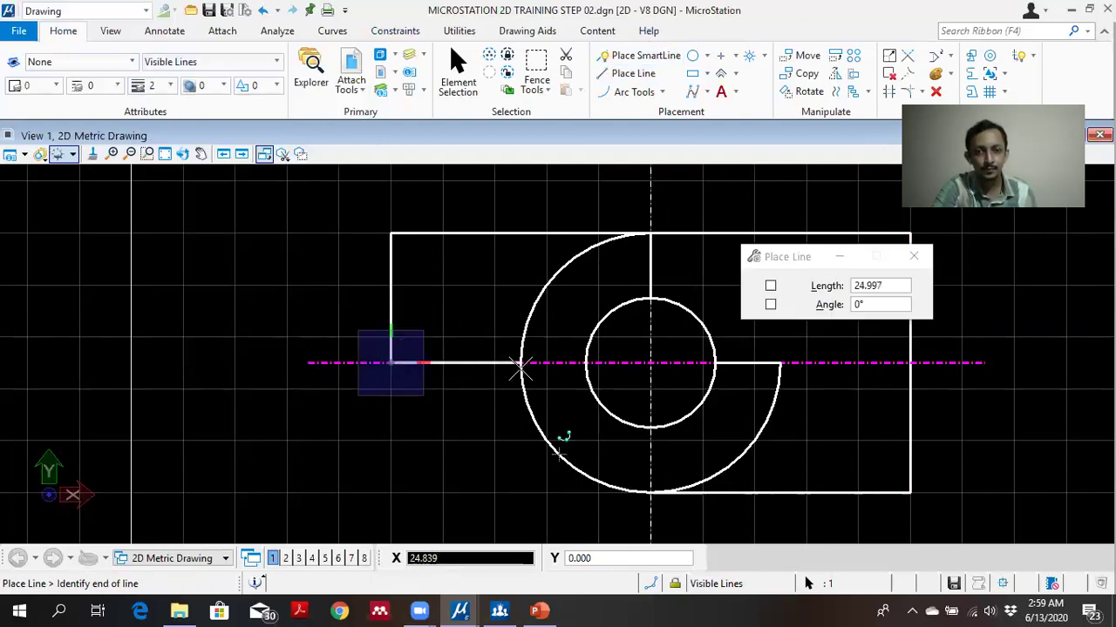
{"action": "scroll", "coordinate": [522, 362], "scroll_direction": "up", "scroll_amount": 5}
{"action": "scroll", "coordinate": [483, 355], "scroll_direction": "up", "scroll_amount": 3}
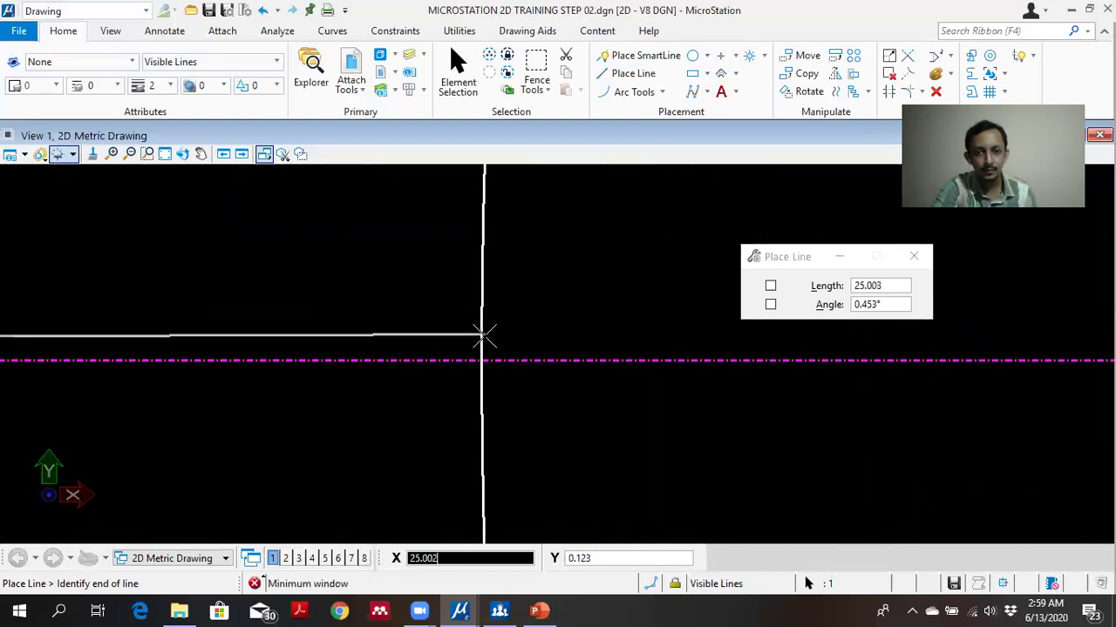
{"action": "scroll", "coordinate": [482, 362], "scroll_direction": "down", "scroll_amount": 5}
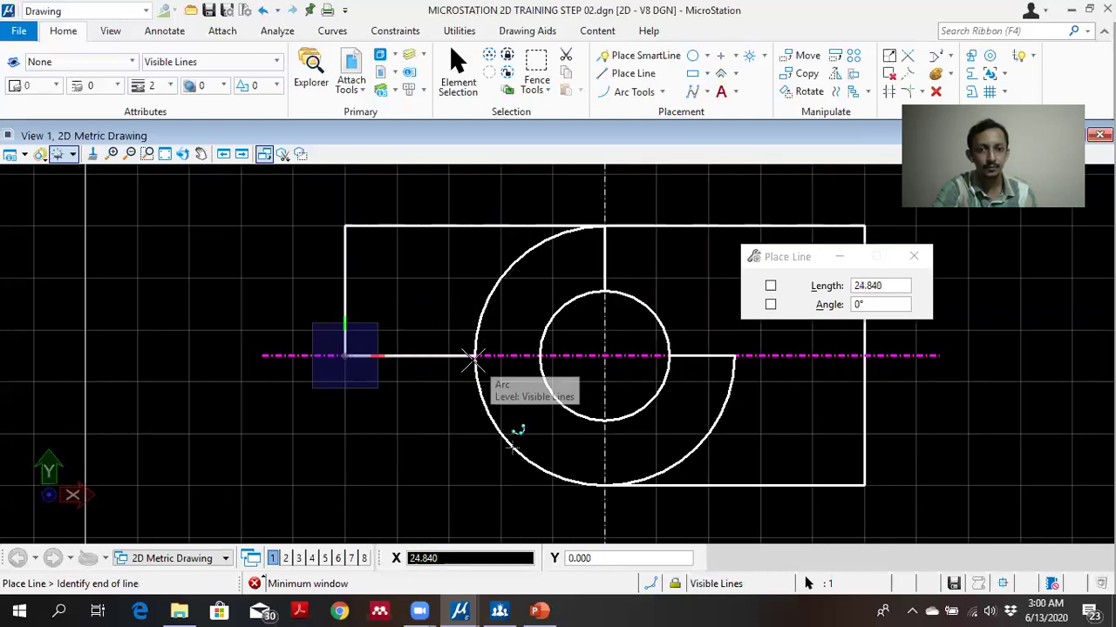
{"action": "scroll", "coordinate": [471, 358], "scroll_direction": "up", "scroll_amount": 3}
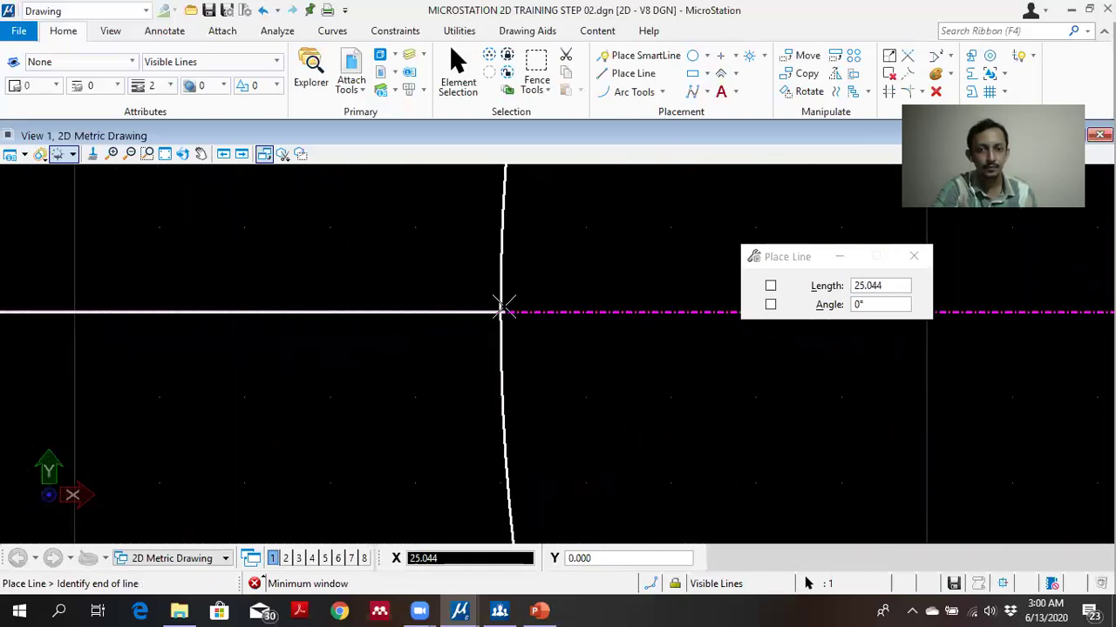
{"action": "scroll", "coordinate": [502, 310], "scroll_direction": "down", "scroll_amount": 3}
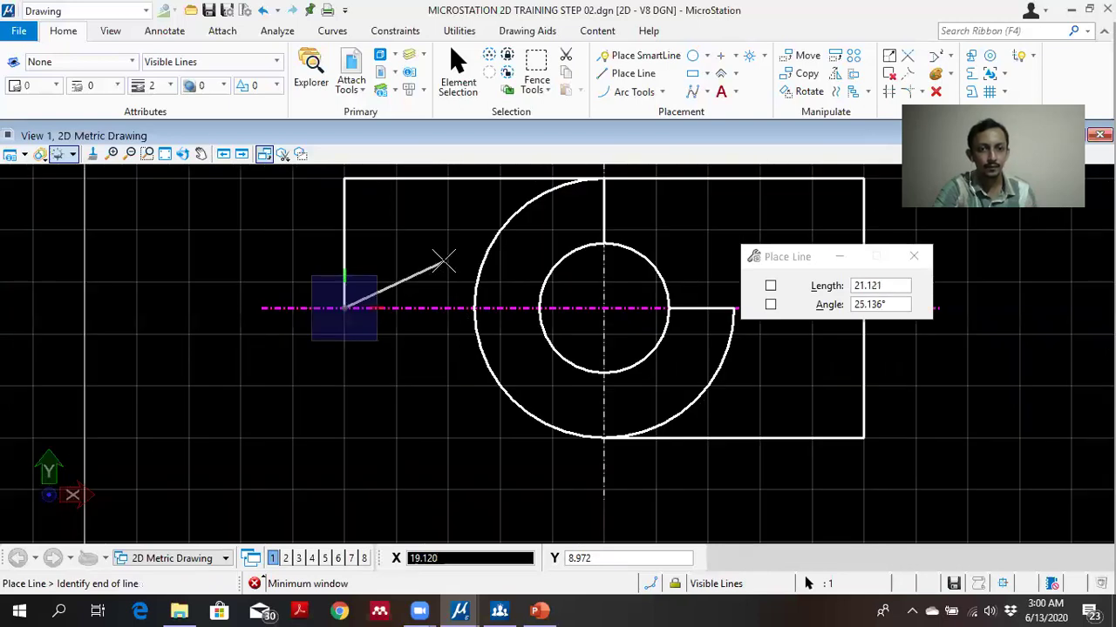
{"action": "right_click", "coordinate": [444, 260]}
Draw a horizontal line from the lower end of the rectangle's left edge along the centre line to just past the outer arc.
{"action": "scroll", "coordinate": [448, 224], "scroll_direction": "up", "scroll_amount": 2}
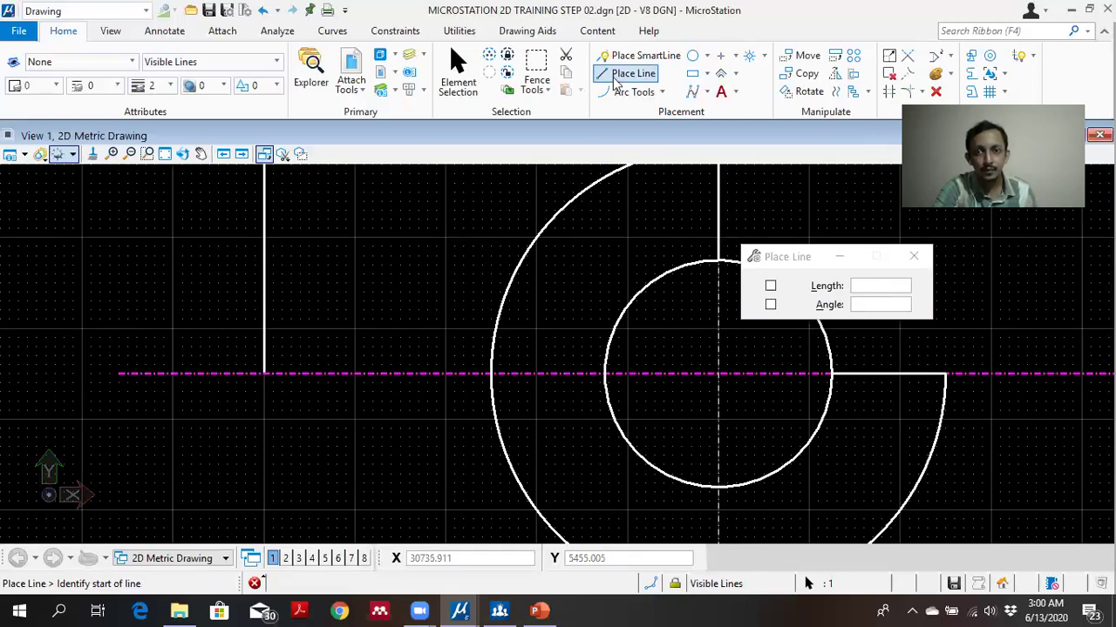
{"action": "left_click", "coordinate": [264, 374]}
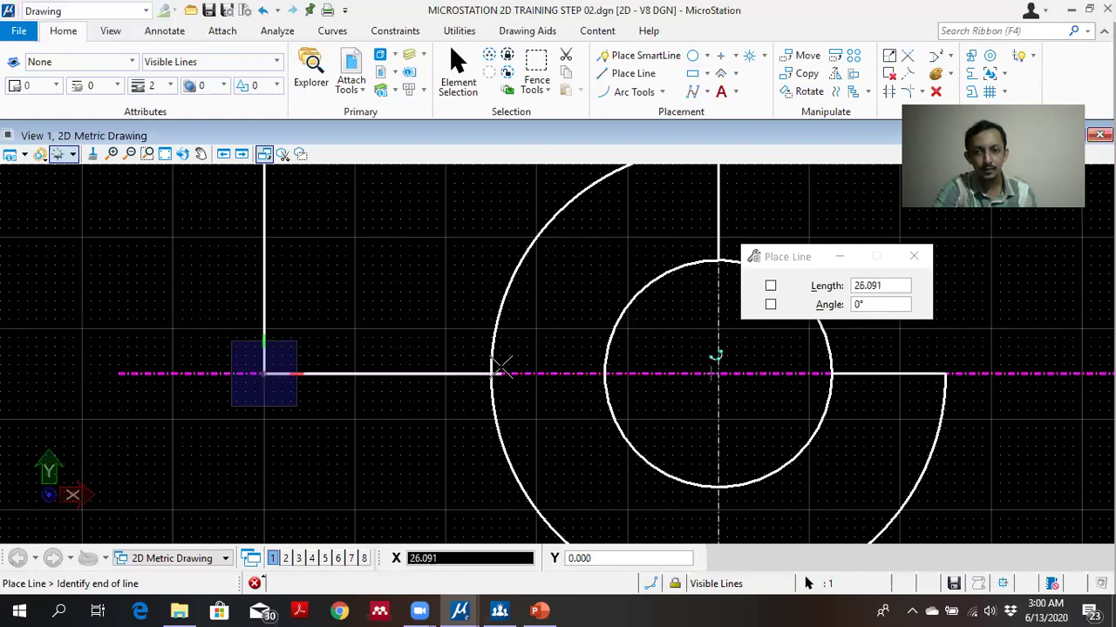
{"action": "scroll", "coordinate": [475, 364], "scroll_direction": "up", "scroll_amount": 2}
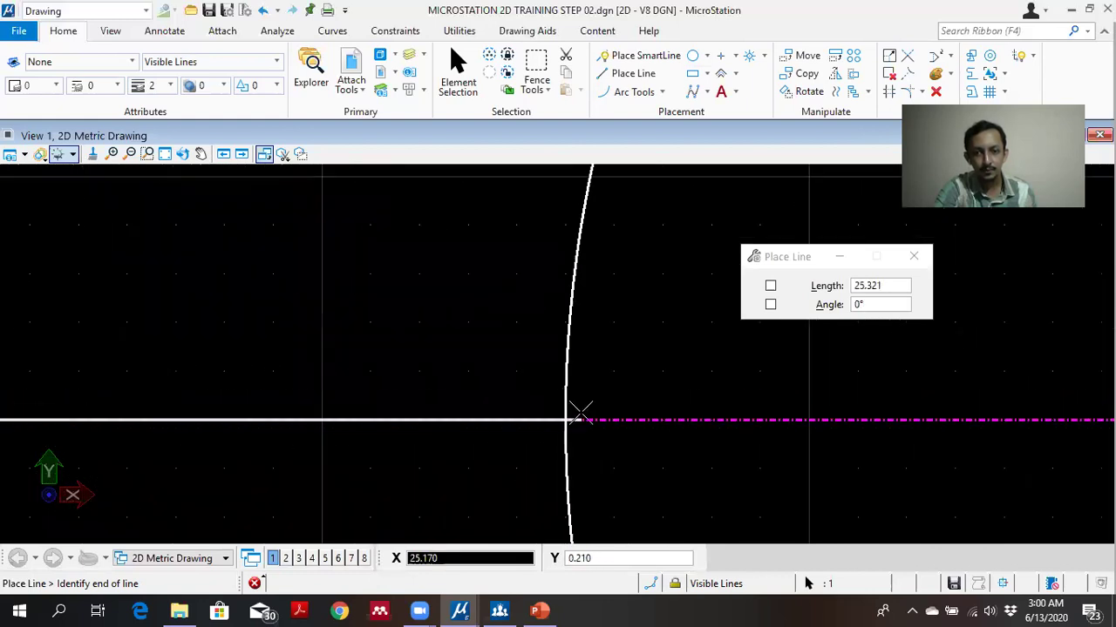
{"action": "scroll", "coordinate": [567, 373], "scroll_direction": "up", "scroll_amount": 2}
{"action": "scroll", "coordinate": [593, 442], "scroll_direction": "down", "scroll_amount": 3}
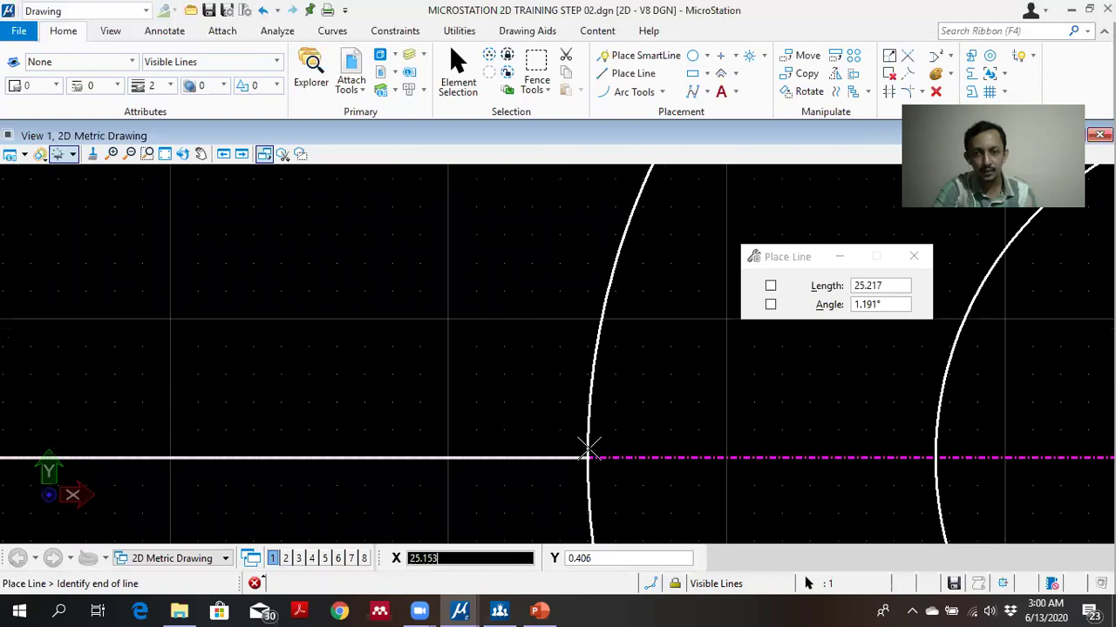
{"action": "scroll", "coordinate": [588, 449], "scroll_direction": "down", "scroll_amount": 2}
{"action": "scroll", "coordinate": [586, 466], "scroll_direction": "up", "scroll_amount": 2}
{"action": "scroll", "coordinate": [584, 468], "scroll_direction": "down", "scroll_amount": 1}
{"action": "middle_click_drag", "start_coordinate": [578, 467], "coordinate": [615, 412]}
{"action": "scroll", "coordinate": [615, 412], "scroll_direction": "up", "scroll_amount": 1}
{"action": "scroll", "coordinate": [617, 411], "scroll_direction": "down", "scroll_amount": 1}
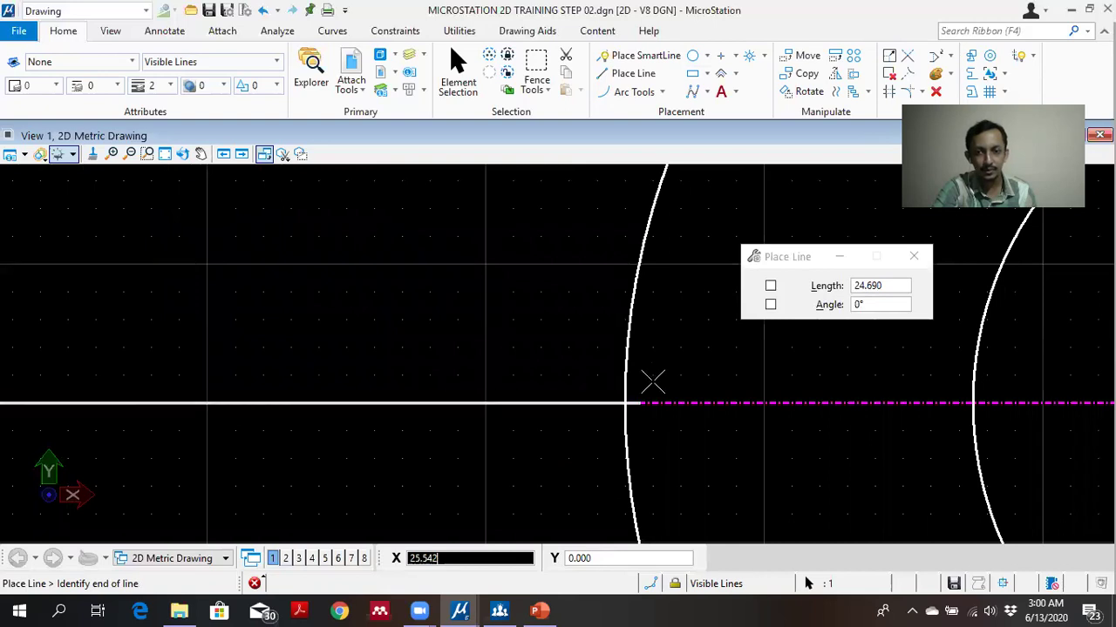
{"action": "scroll", "coordinate": [646, 406], "scroll_direction": "up", "scroll_amount": 2}
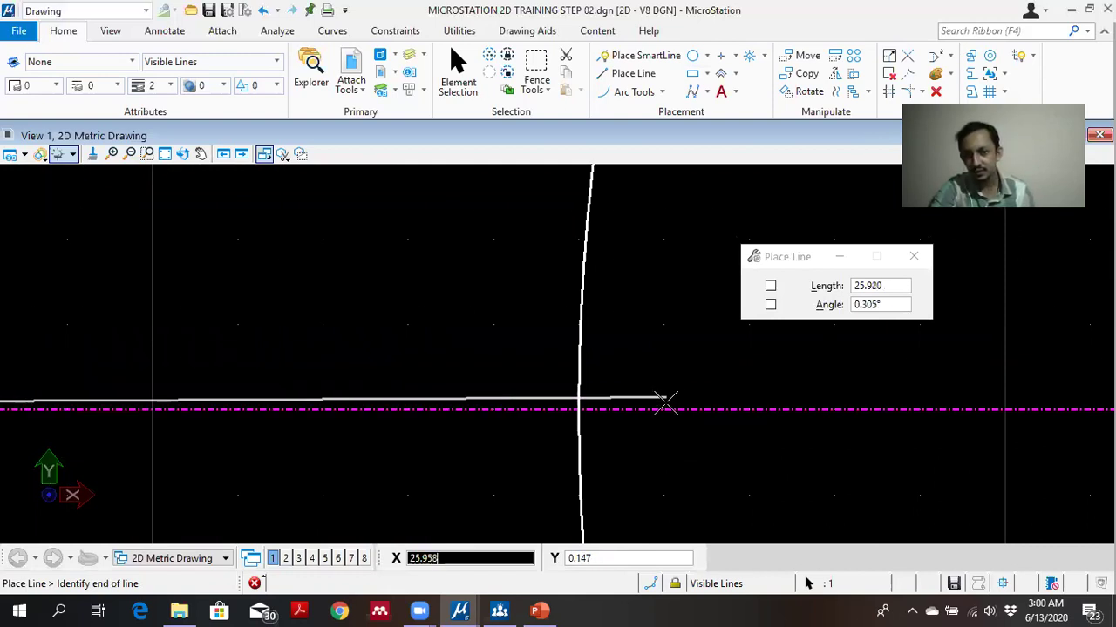
{"action": "scroll", "coordinate": [668, 399], "scroll_direction": "down", "scroll_amount": 2}
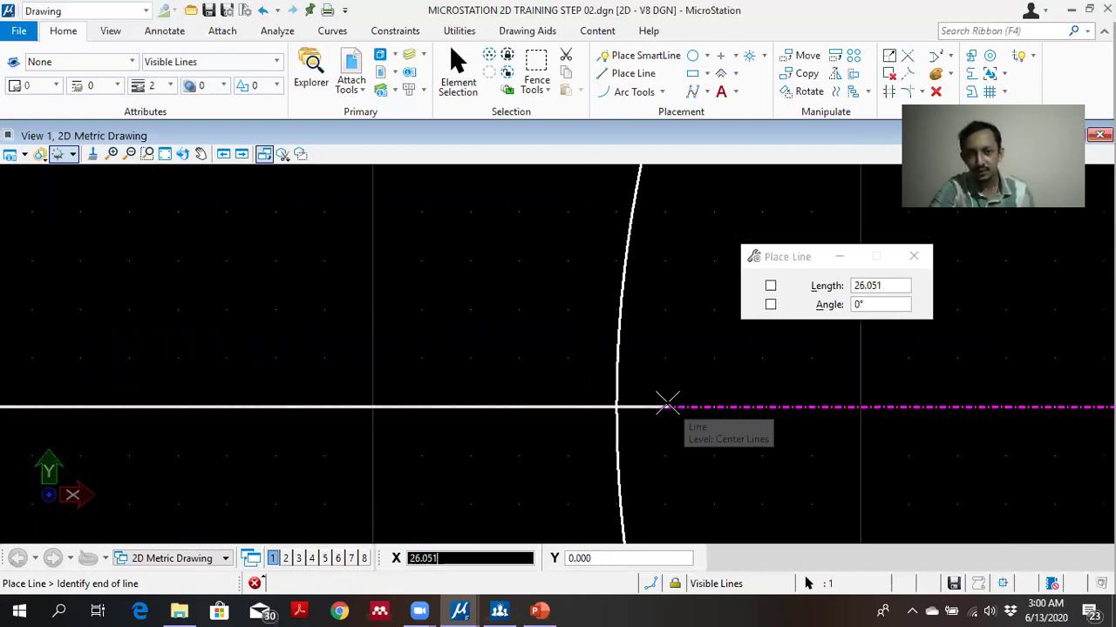
{"action": "left_click", "coordinate": [722, 405]}
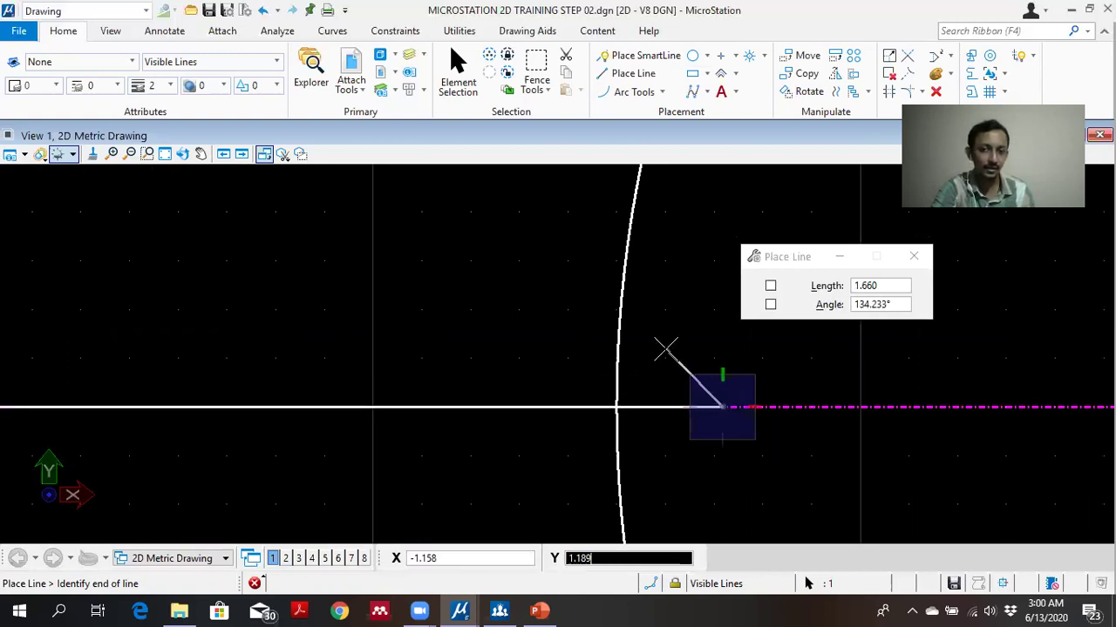
{"action": "right_click", "coordinate": [743, 241]}
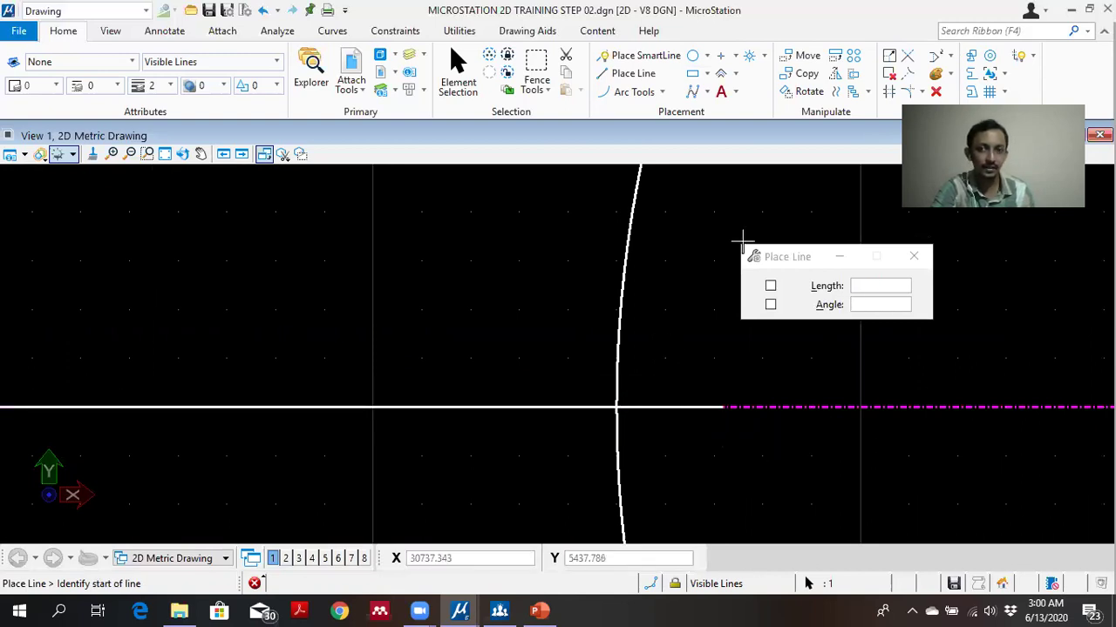
Try to trim the outer arc above the horizontal centre line, and undo the trim.
{"action": "left_click", "coordinate": [889, 92]}
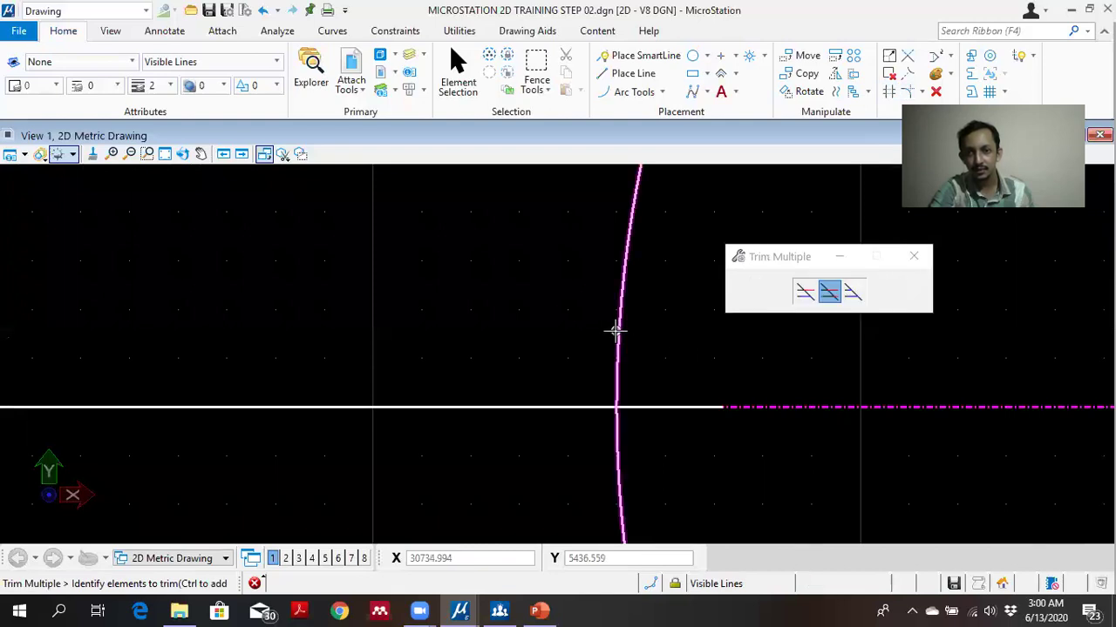
{"action": "scroll", "coordinate": [610, 336], "scroll_direction": "down", "scroll_amount": 2}
{"action": "scroll", "coordinate": [602, 344], "scroll_direction": "up", "scroll_amount": 4}
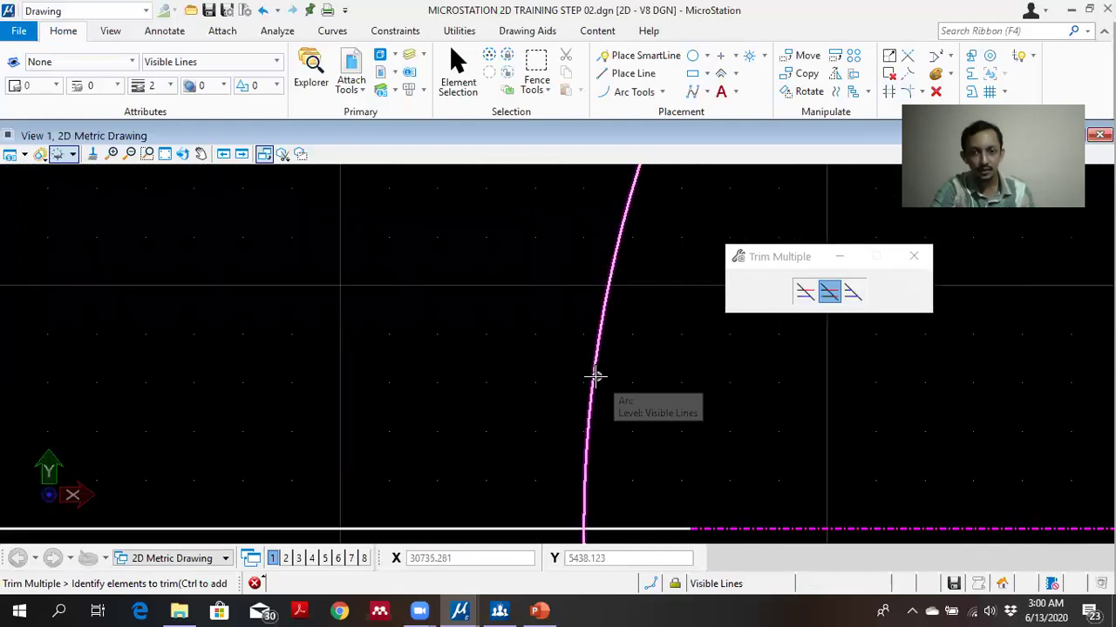
{"action": "left_click", "coordinate": [599, 380]}
{"action": "right_click", "coordinate": [639, 414]}
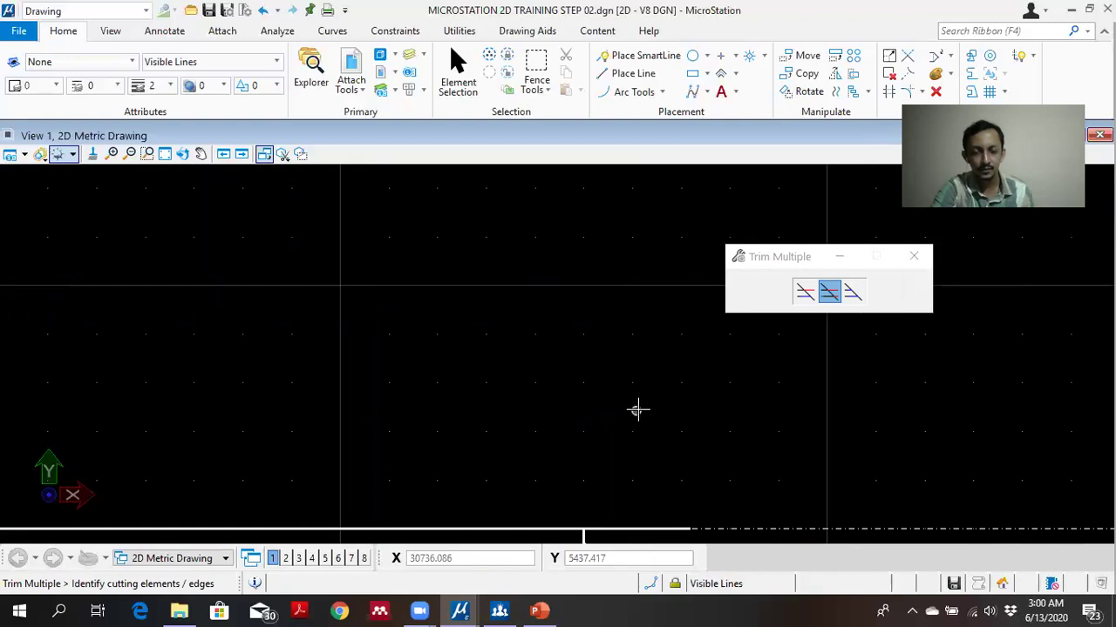
{"action": "scroll", "coordinate": [637, 408], "scroll_direction": "down", "scroll_amount": 3}
{"action": "key", "text": "ctrl+z"}
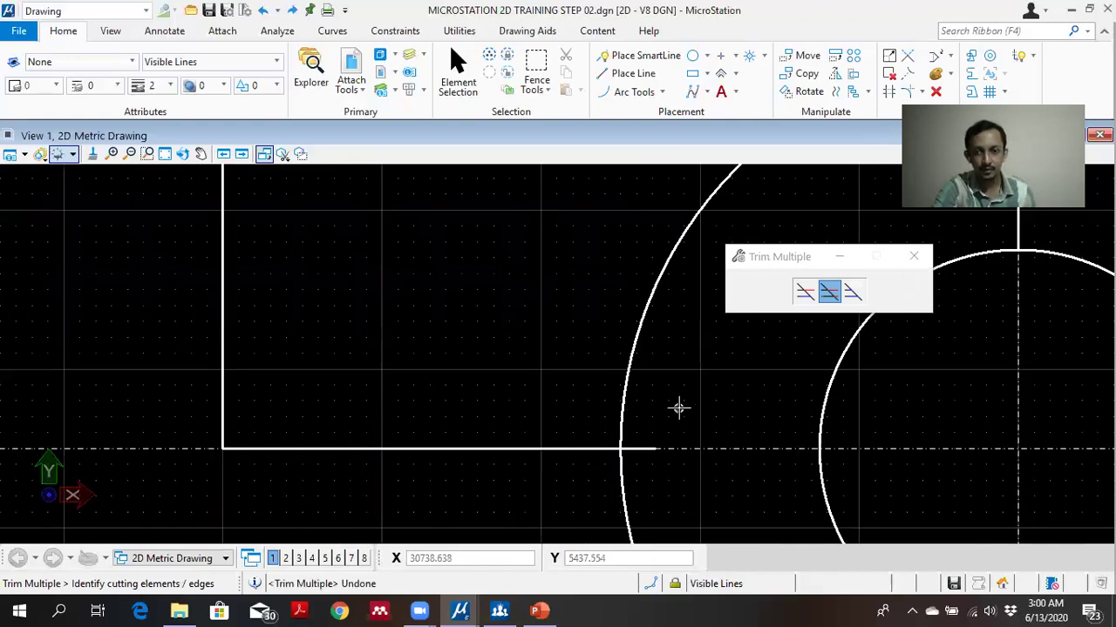
Trim the new horizontal line's overhang inside the outer arc, with the arc as the cutting element.
{"action": "scroll", "coordinate": [634, 340], "scroll_direction": "up", "scroll_amount": 2}
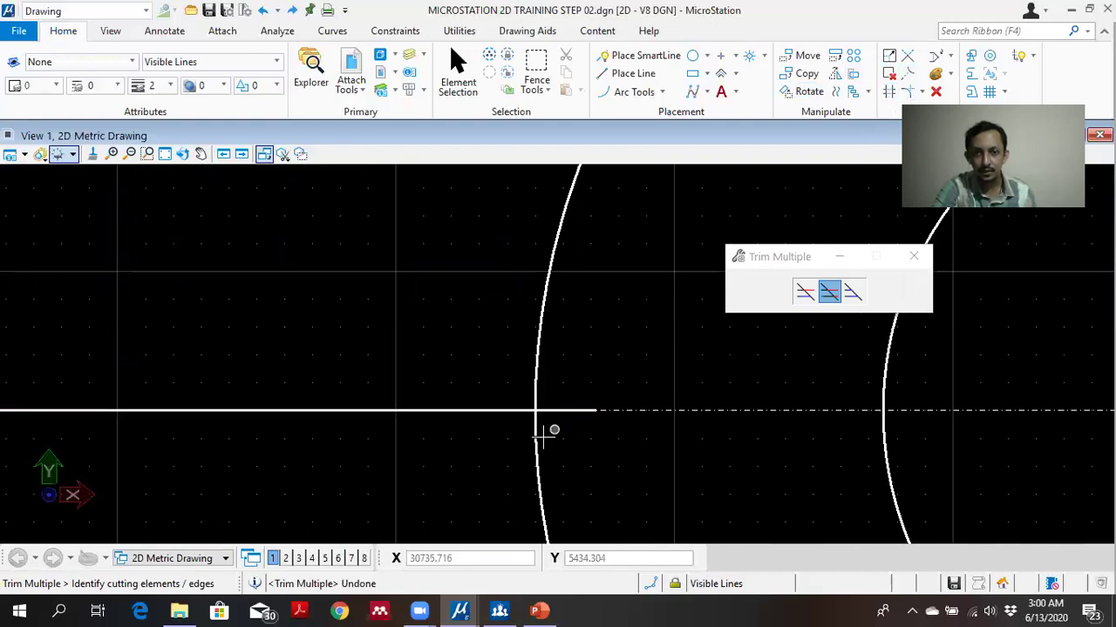
{"action": "left_click", "coordinate": [538, 438]}
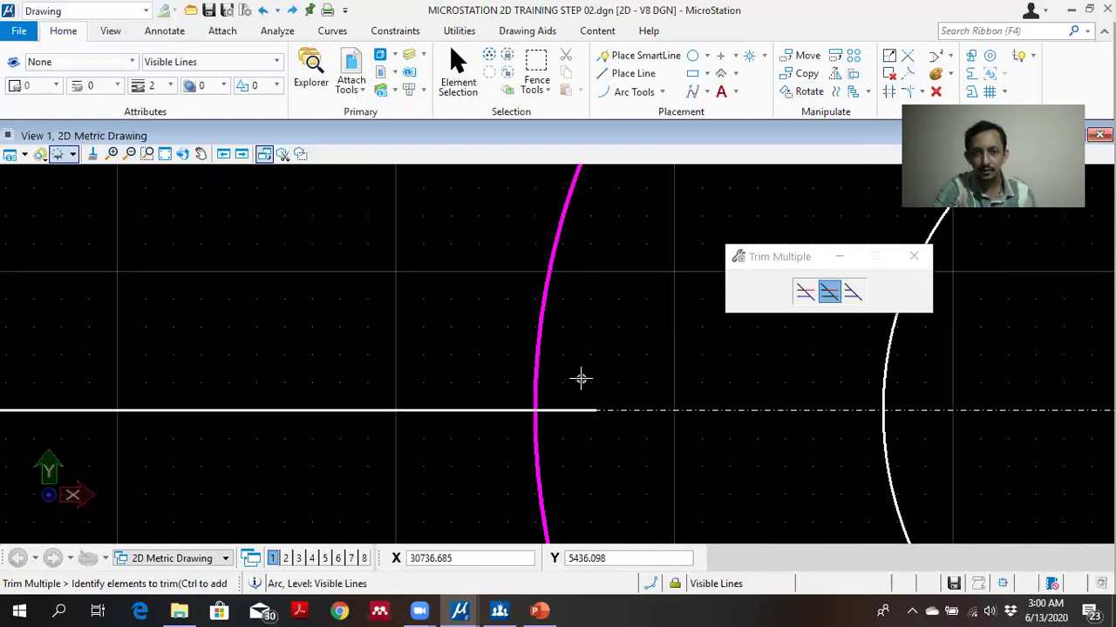
{"action": "left_click", "coordinate": [573, 408]}
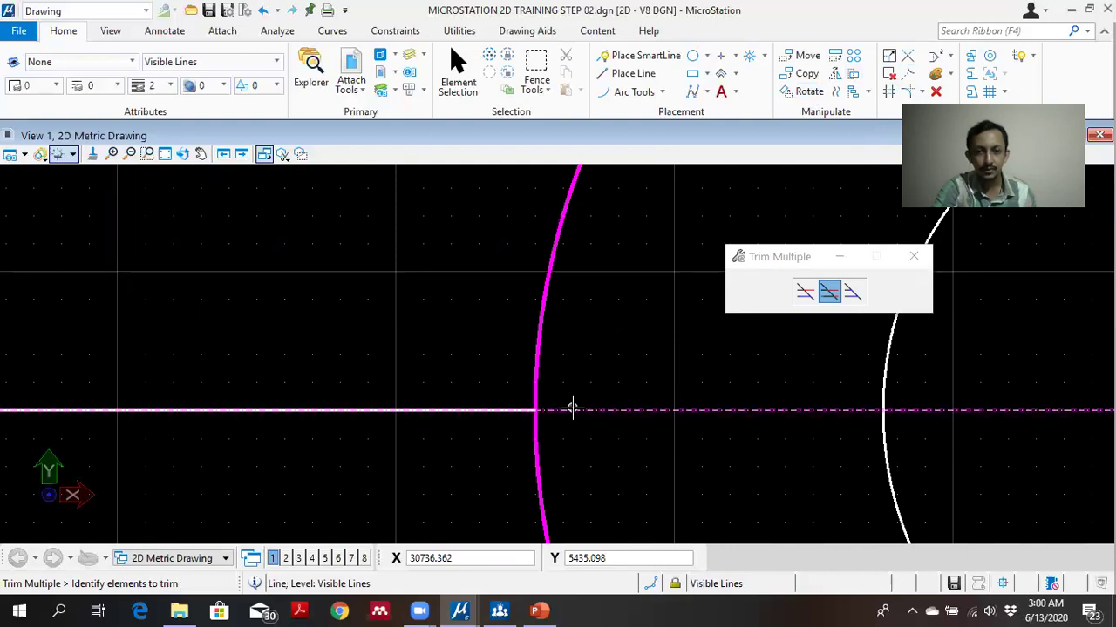
{"action": "right_click", "coordinate": [626, 356]}
{"action": "scroll", "coordinate": [626, 356], "scroll_direction": "down", "scroll_amount": 3}
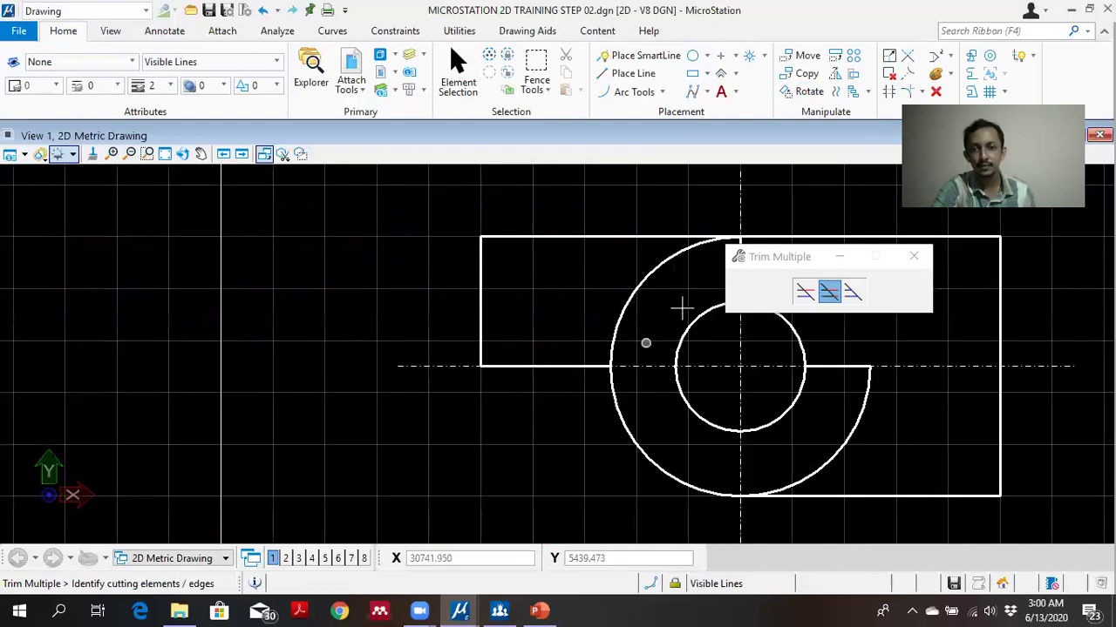
{"action": "scroll", "coordinate": [577, 336], "scroll_direction": "up", "scroll_amount": 3}
{"action": "middle_click_drag", "start_coordinate": [306, 393], "coordinate": [561, 329]}
{"action": "scroll", "coordinate": [408, 344], "scroll_direction": "down", "scroll_amount": 5}
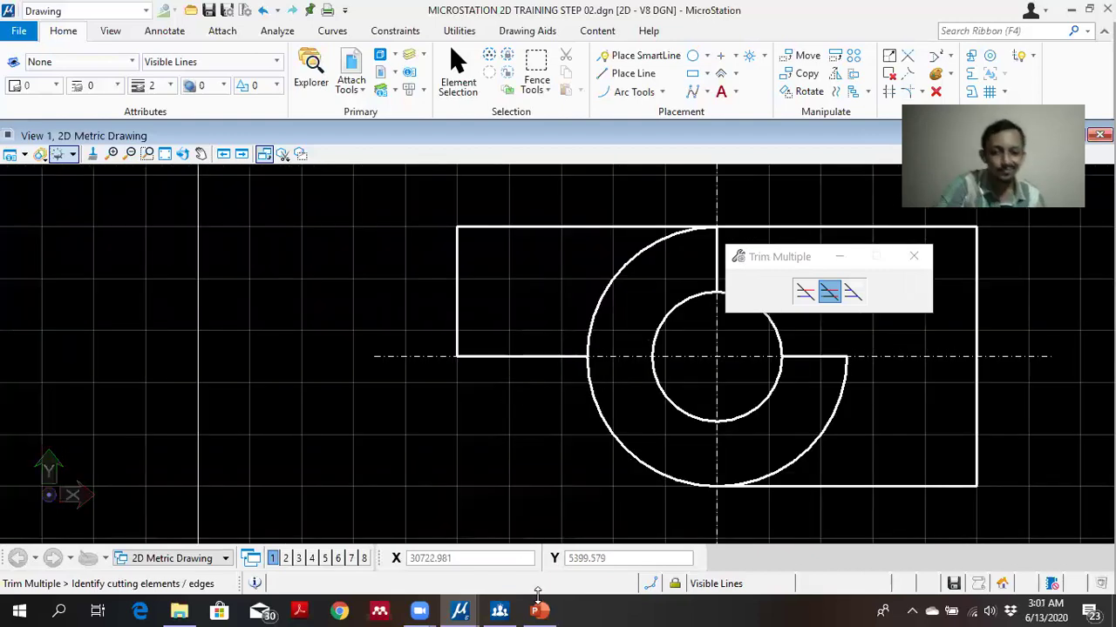
Switch to PowerPoint, colour the "Using snaps" item on the STEP 02 slide red, and return to MicroStation.
{"action": "left_click", "coordinate": [538, 610]}
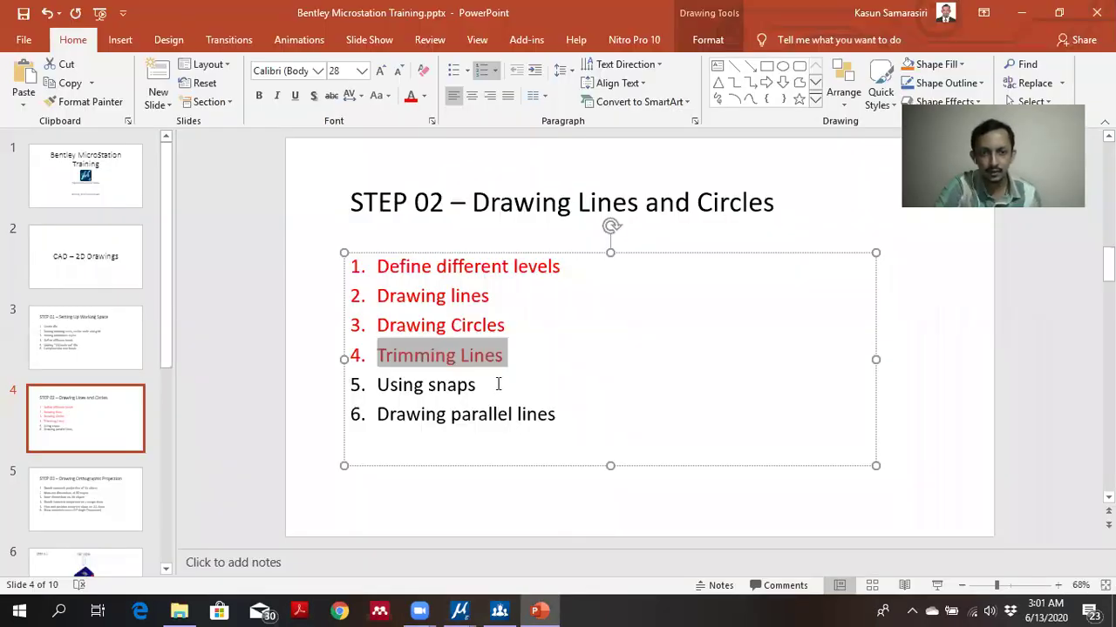
{"action": "left_click", "coordinate": [499, 385]}
{"action": "left_click_drag", "start_coordinate": [498, 384], "coordinate": [400, 389]}
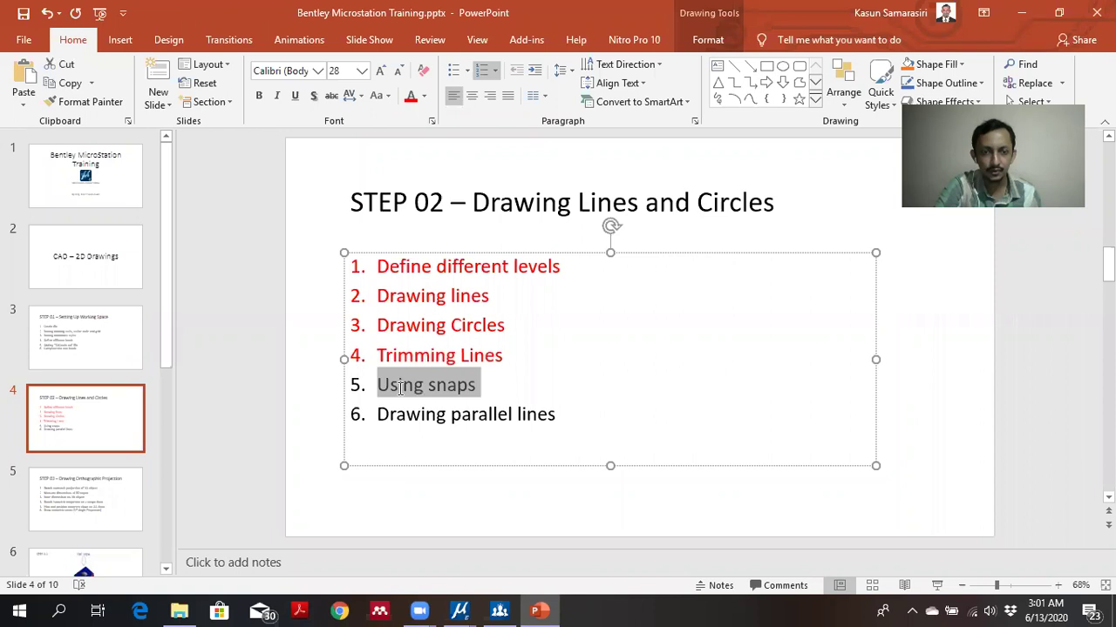
{"action": "left_click", "coordinate": [410, 96]}
{"action": "left_click", "coordinate": [1020, 12]}
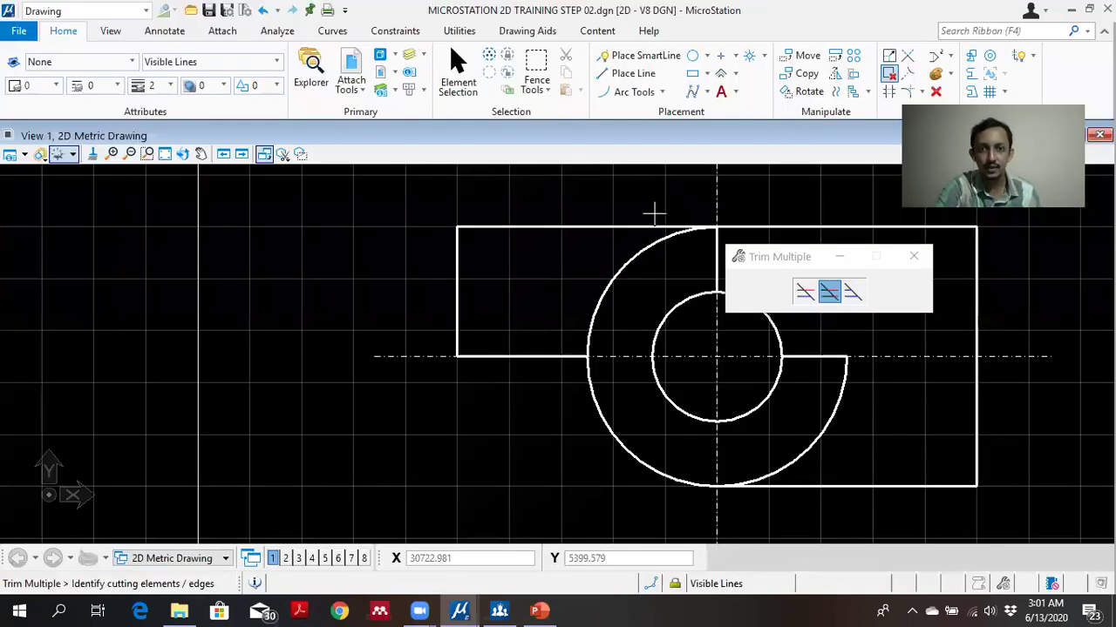
{"action": "scroll", "coordinate": [605, 318], "scroll_direction": "up", "scroll_amount": 2}
{"action": "scroll", "coordinate": [605, 319], "scroll_direction": "down", "scroll_amount": 2}
{"action": "scroll", "coordinate": [593, 331], "scroll_direction": "up", "scroll_amount": 2}
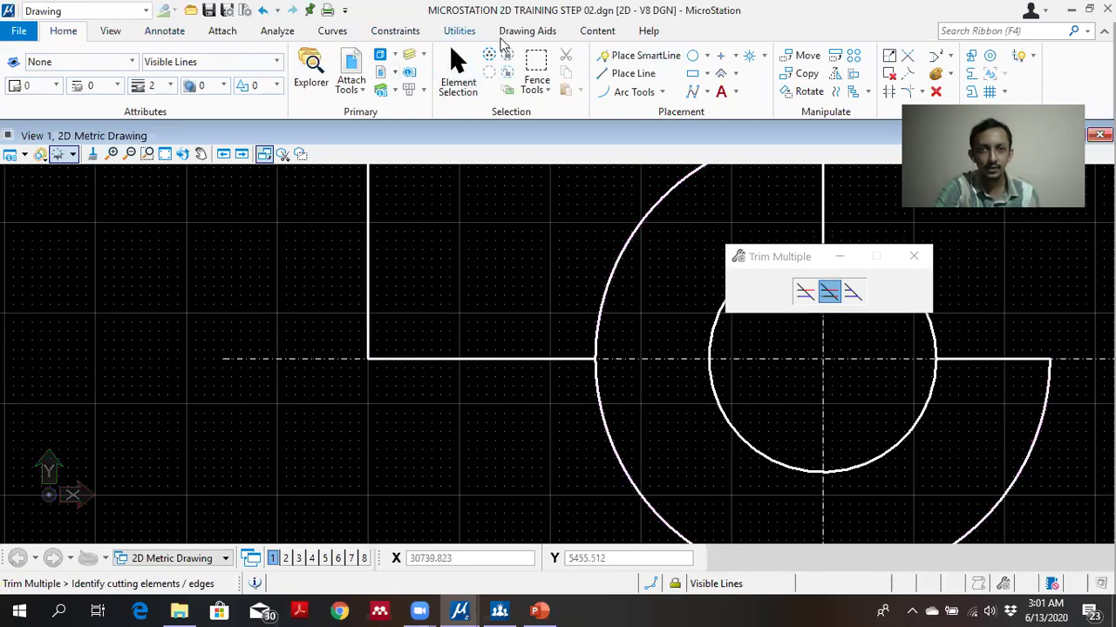
Pin the Snaps group from the drawing aids to all workflows and return to the Home commands.
{"action": "left_click", "coordinate": [509, 35]}
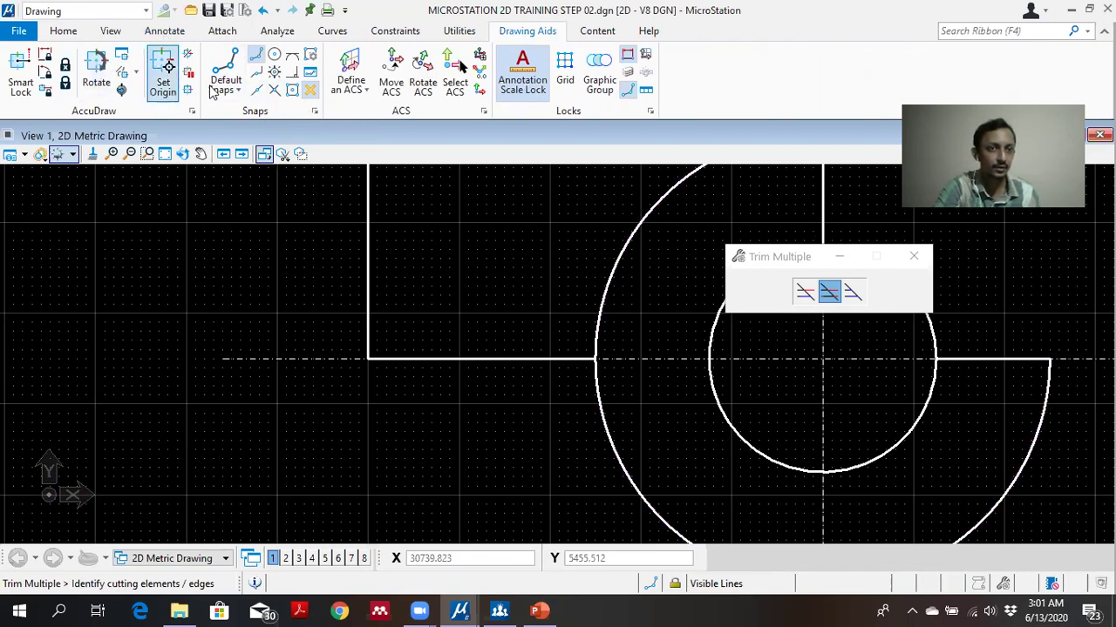
{"action": "left_click", "coordinate": [62, 32]}
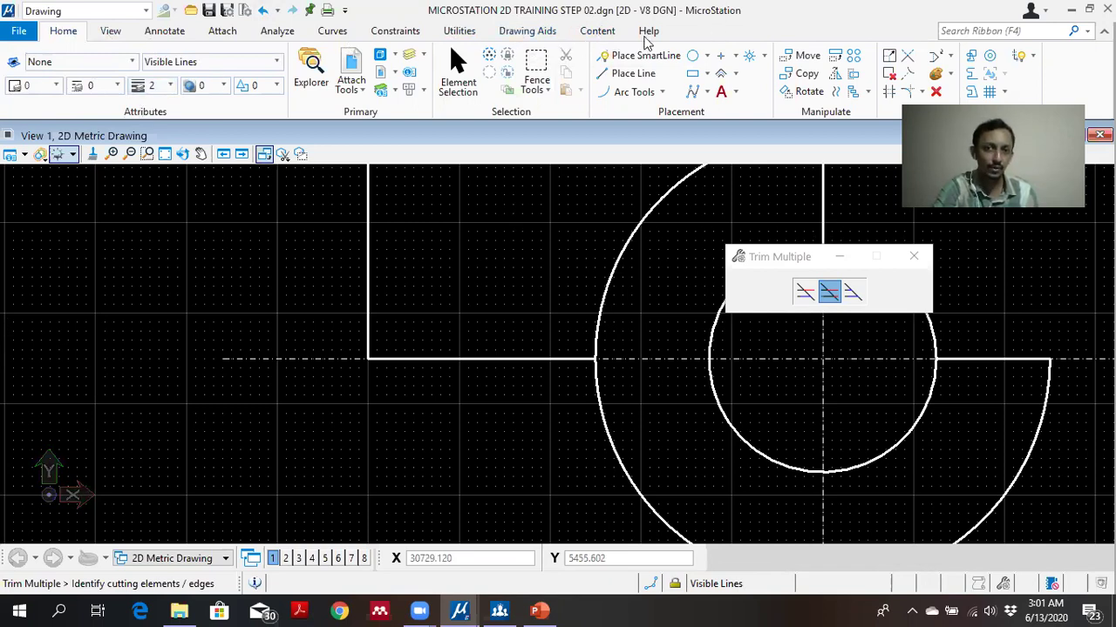
{"action": "left_click", "coordinate": [556, 33]}
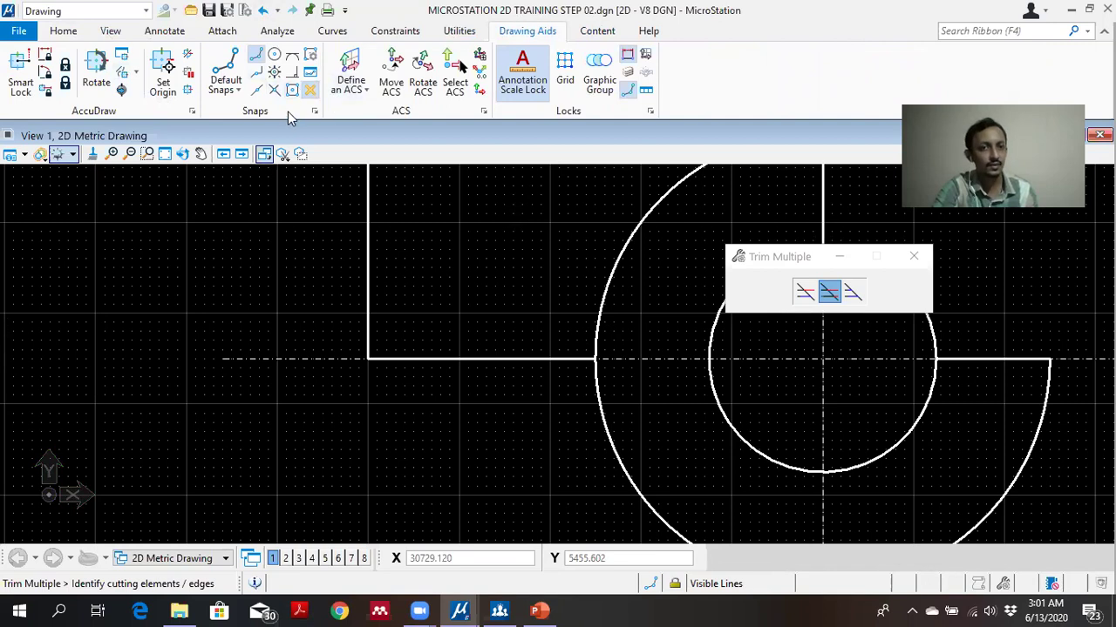
{"action": "right_click", "coordinate": [290, 118]}
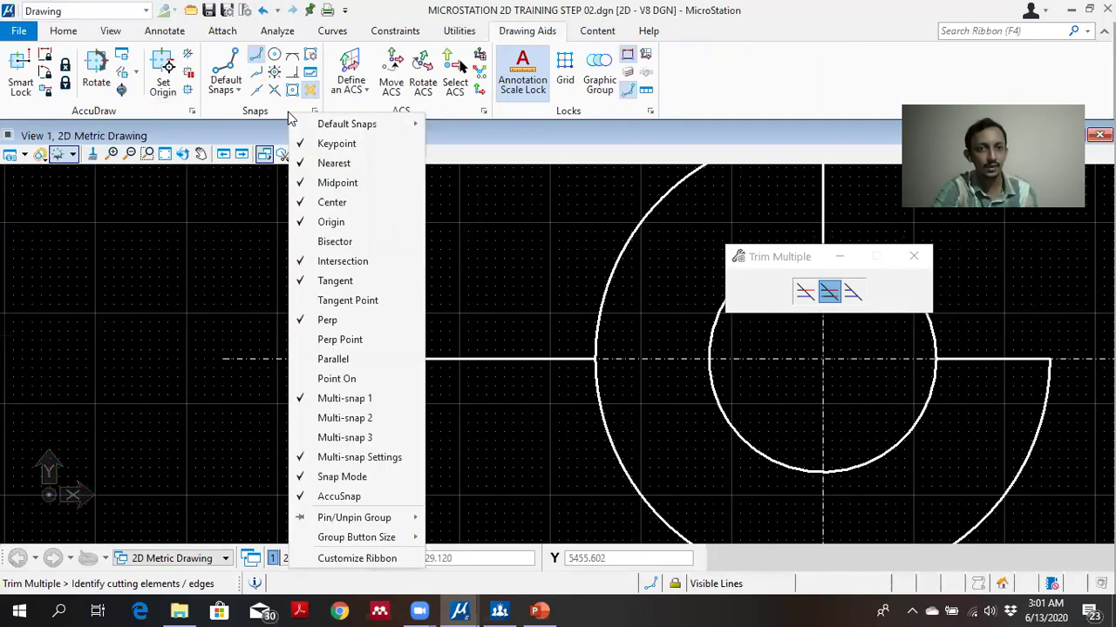
{"action": "left_click", "coordinate": [282, 108]}
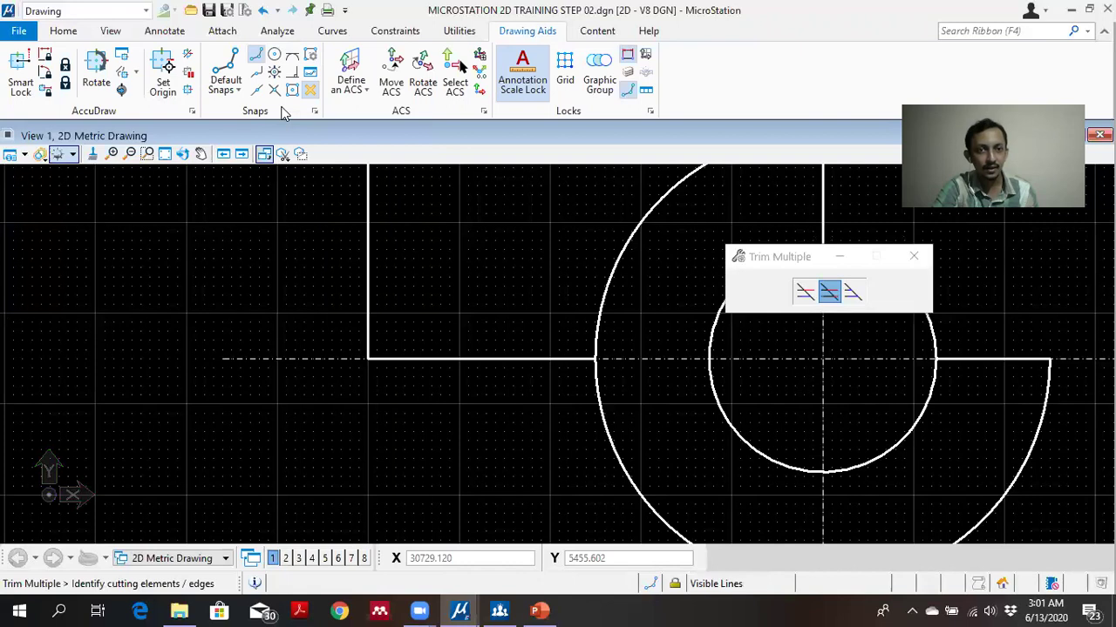
{"action": "right_click", "coordinate": [281, 112]}
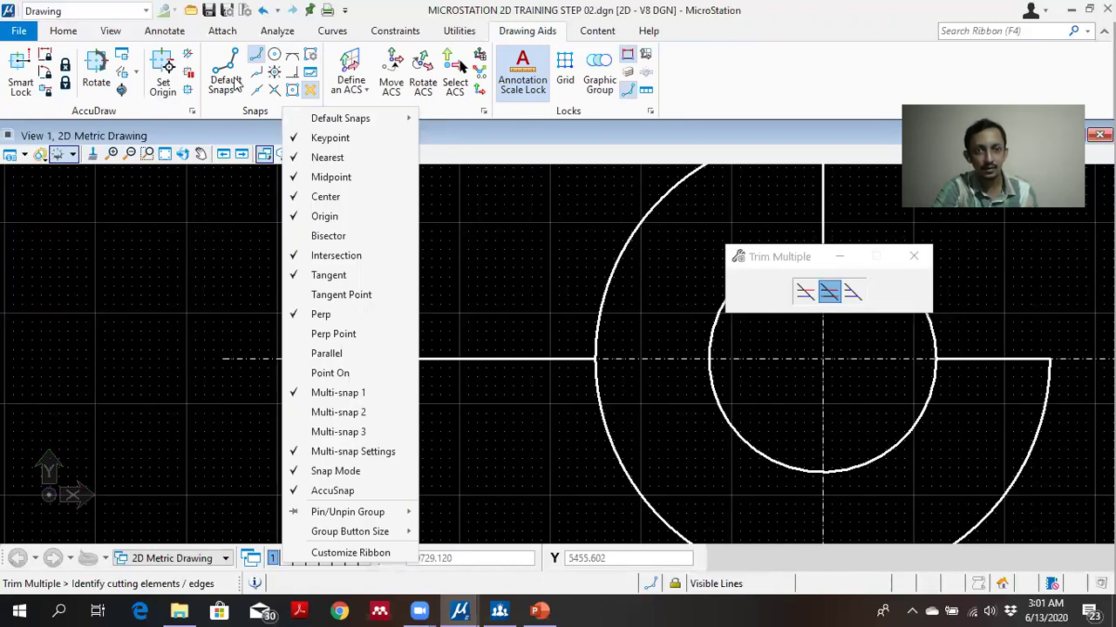
{"action": "left_click", "coordinate": [234, 113]}
{"action": "right_click", "coordinate": [233, 112]}
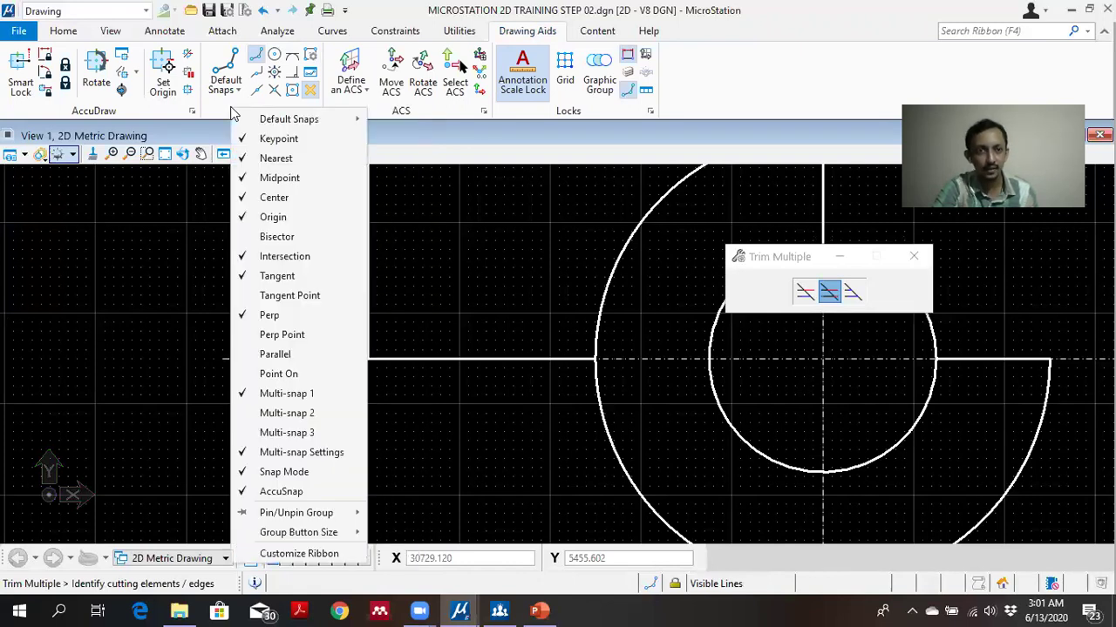
{"action": "mouse_move", "coordinate": [302, 514]}
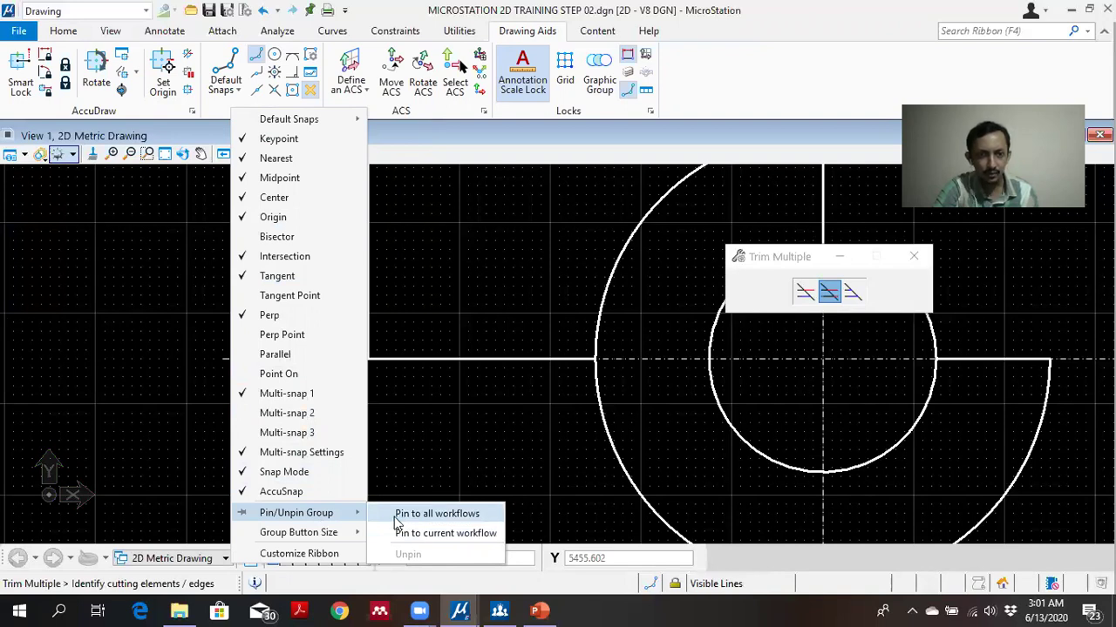
{"action": "left_click", "coordinate": [452, 514]}
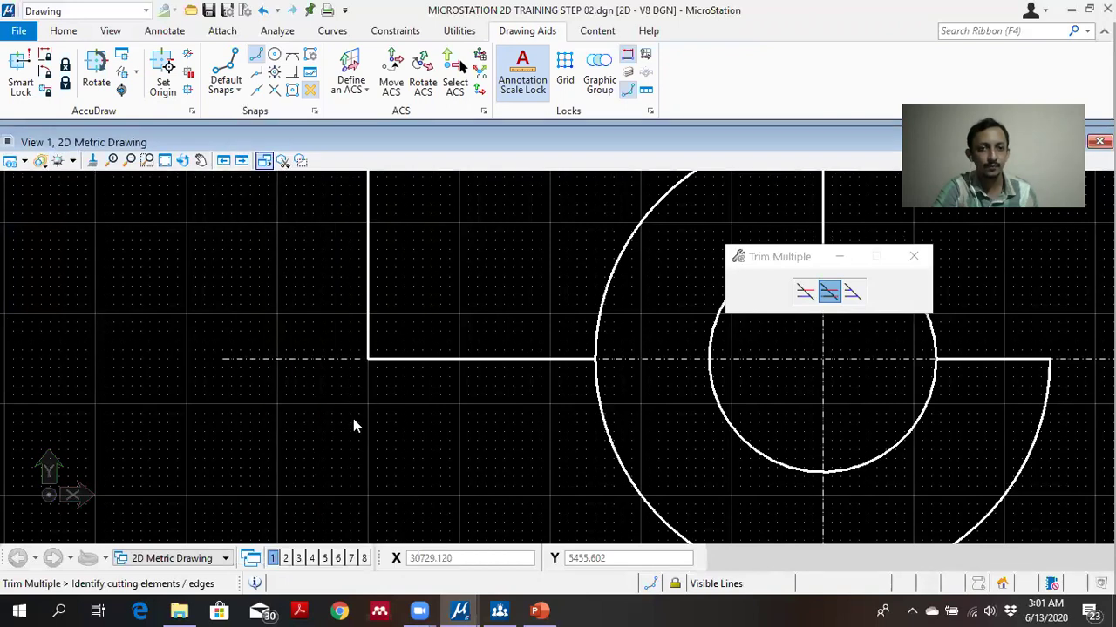
{"action": "left_click", "coordinate": [77, 33]}
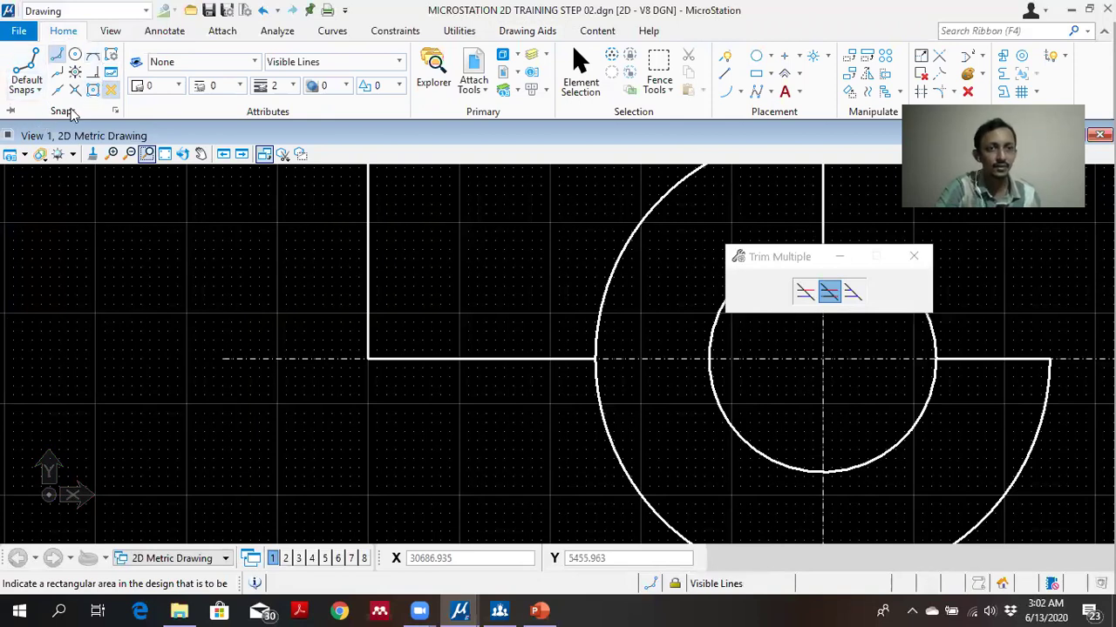
{"action": "left_click", "coordinate": [97, 33]}
{"action": "left_click", "coordinate": [76, 33]}
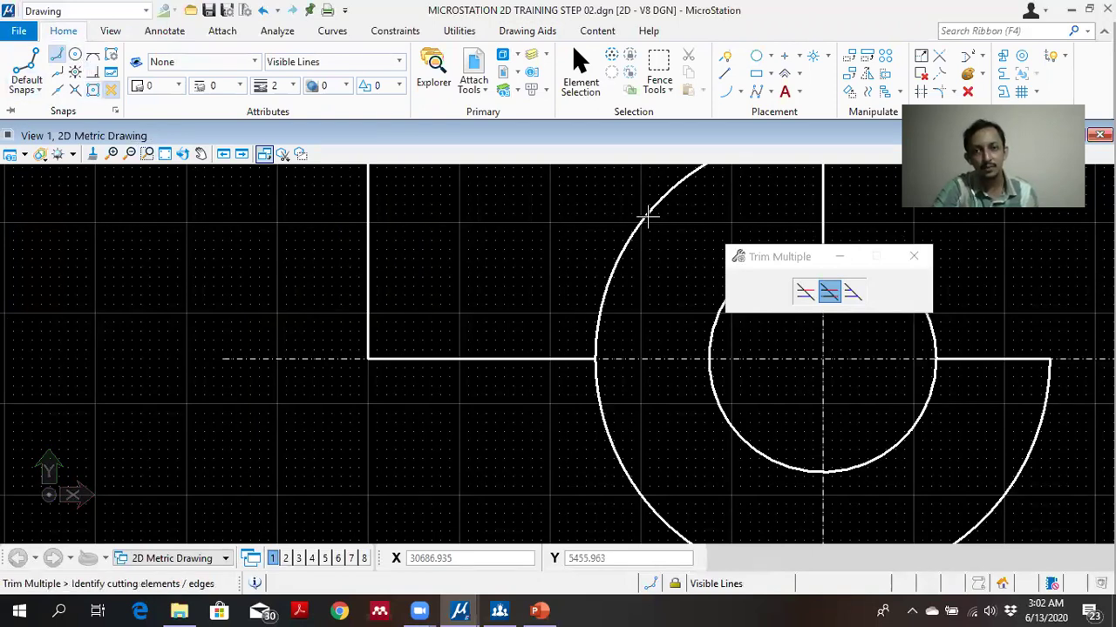
{"action": "scroll", "coordinate": [688, 288], "scroll_direction": "down", "scroll_amount": 1}
{"action": "scroll", "coordinate": [637, 341], "scroll_direction": "up", "scroll_amount": 3}
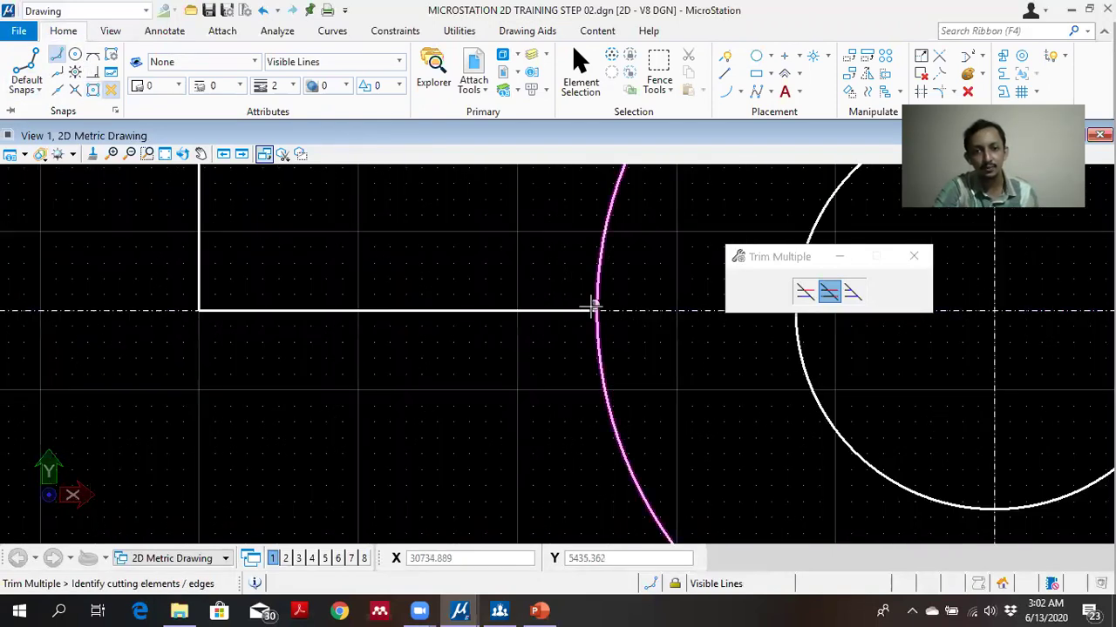
{"action": "scroll", "coordinate": [593, 310], "scroll_direction": "down", "scroll_amount": 2}
{"action": "middle_click_drag", "start_coordinate": [494, 264], "coordinate": [464, 322]}
{"action": "scroll", "coordinate": [462, 285], "scroll_direction": "down", "scroll_amount": 3}
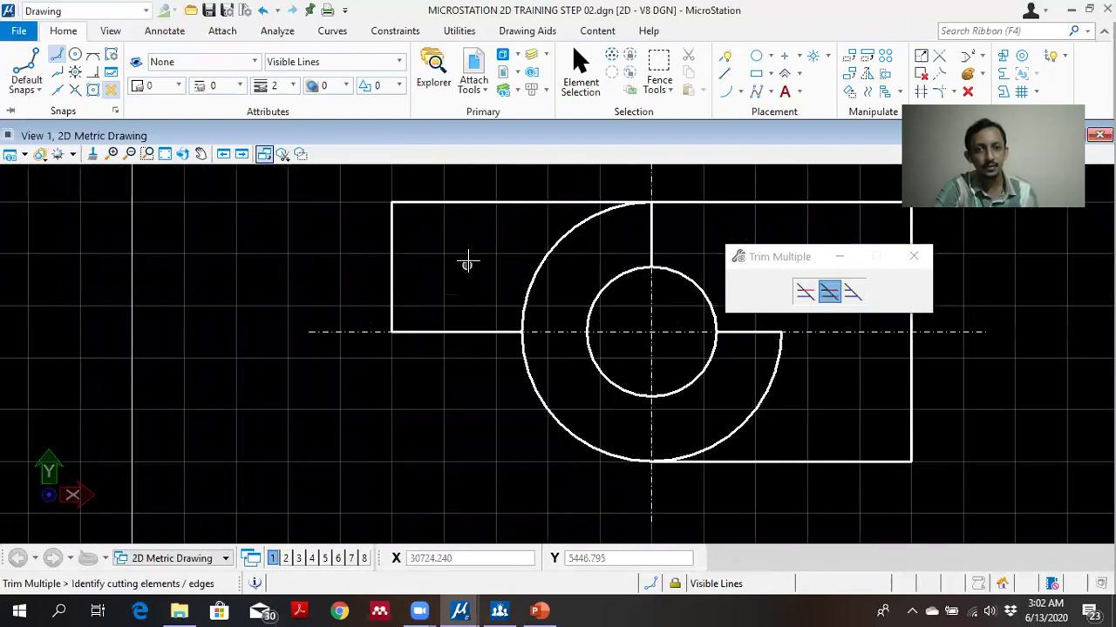
{"action": "middle_click_drag", "start_coordinate": [463, 253], "coordinate": [448, 273]}
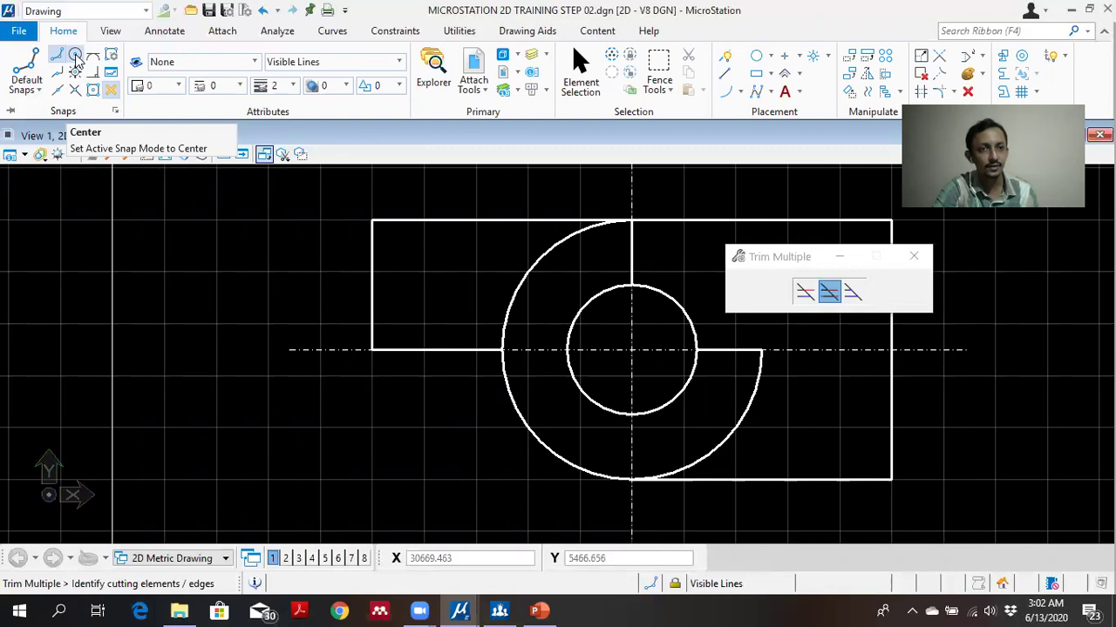
{"action": "left_click", "coordinate": [75, 56]}
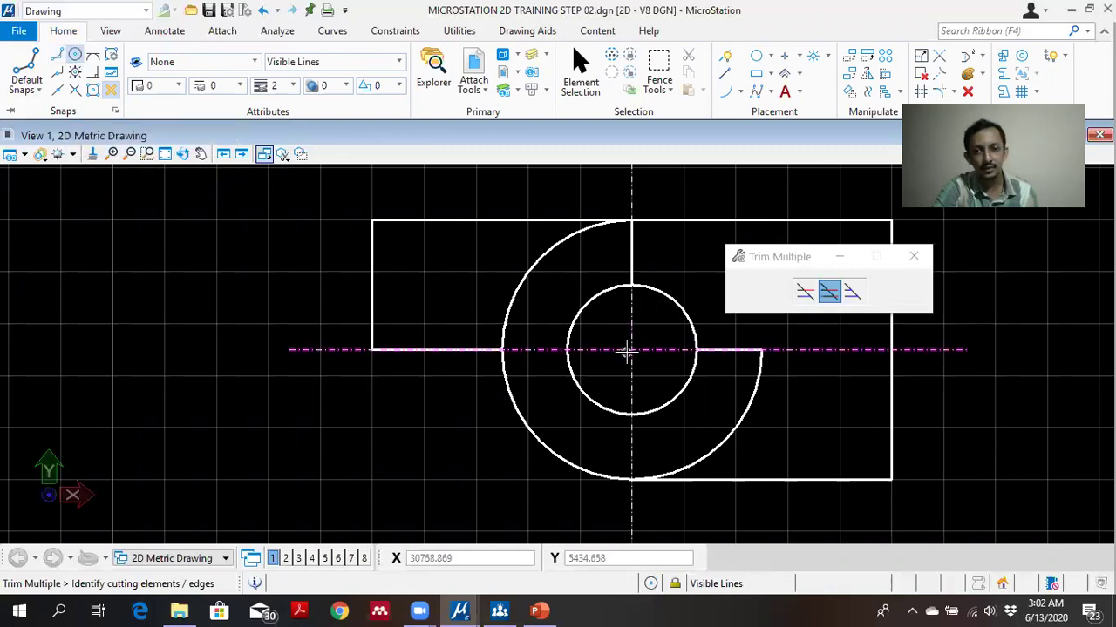
{"action": "scroll", "coordinate": [633, 345], "scroll_direction": "up", "scroll_amount": 2}
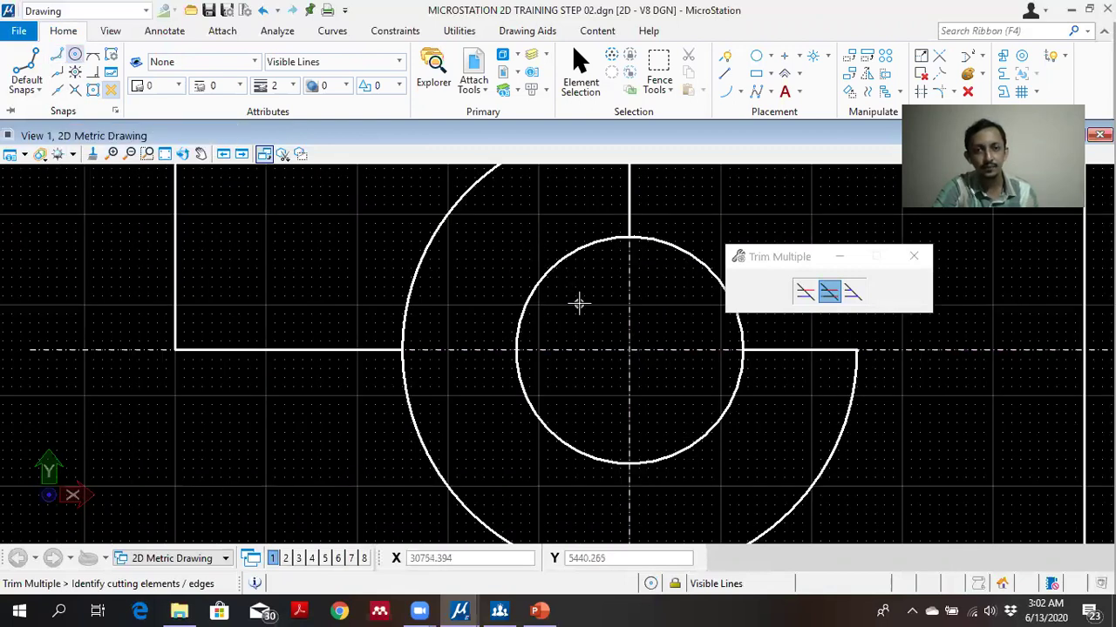
{"action": "scroll", "coordinate": [578, 301], "scroll_direction": "down", "scroll_amount": 2}
{"action": "left_click", "coordinate": [726, 76]}
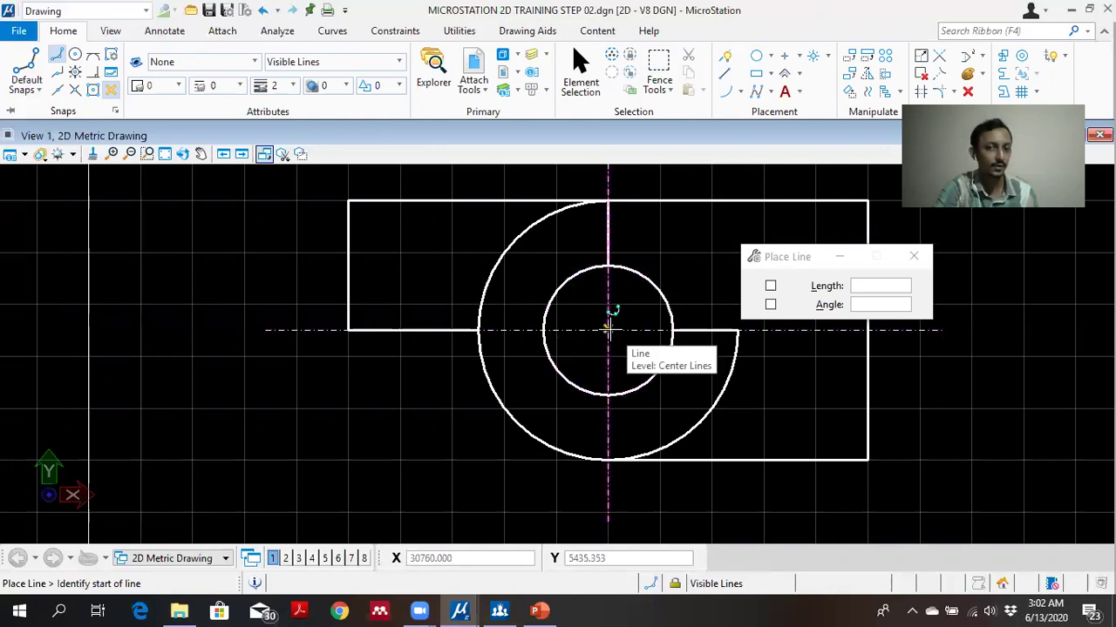
{"action": "left_click", "coordinate": [607, 328]}
{"action": "right_click", "coordinate": [624, 251]}
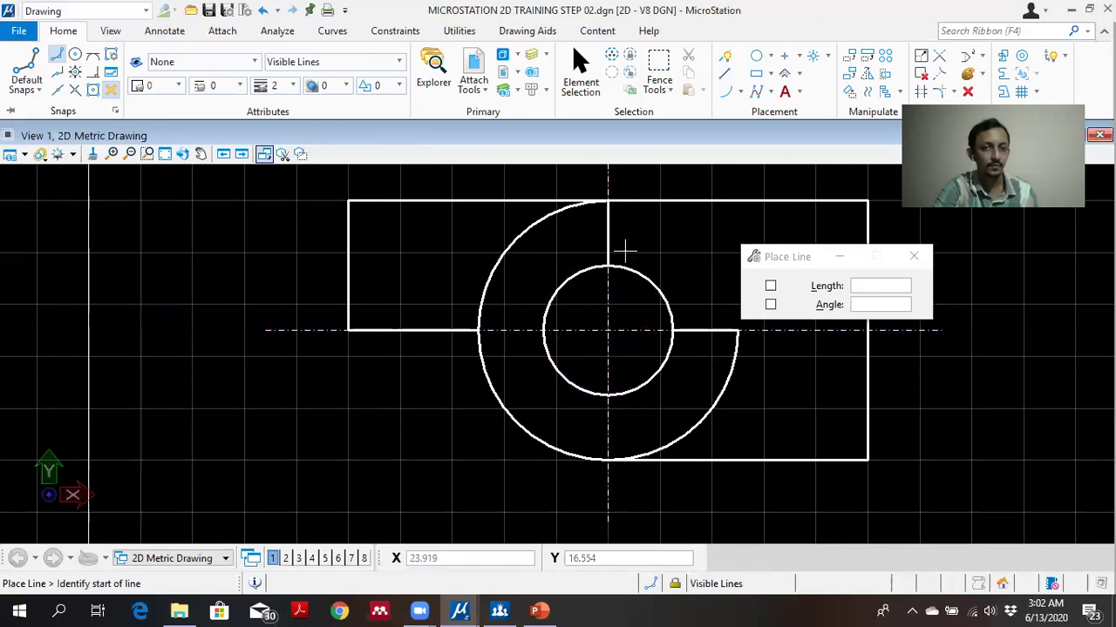
Try to start a line at the inner circle's centre using the Center snap, and cancel it.
{"action": "left_click", "coordinate": [77, 56]}
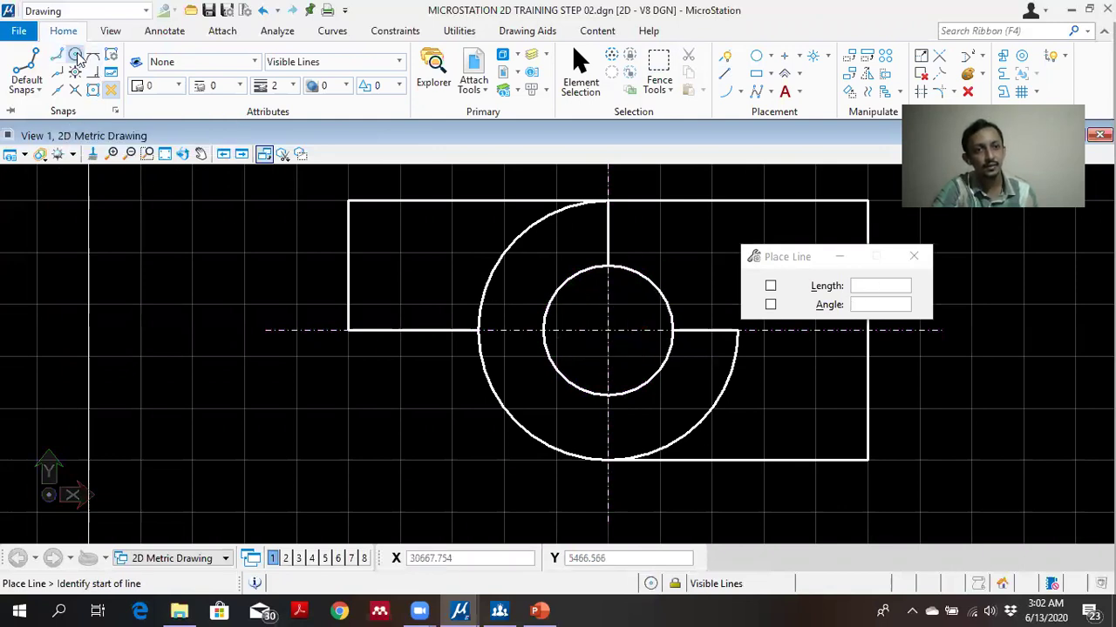
{"action": "left_click", "coordinate": [729, 75]}
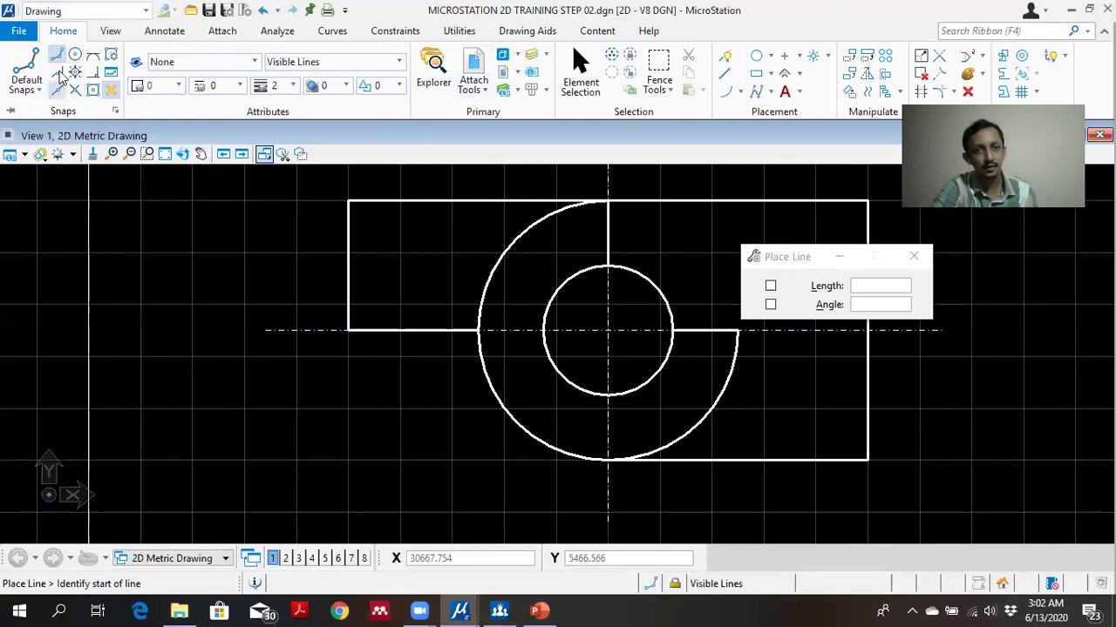
{"action": "left_click", "coordinate": [75, 55]}
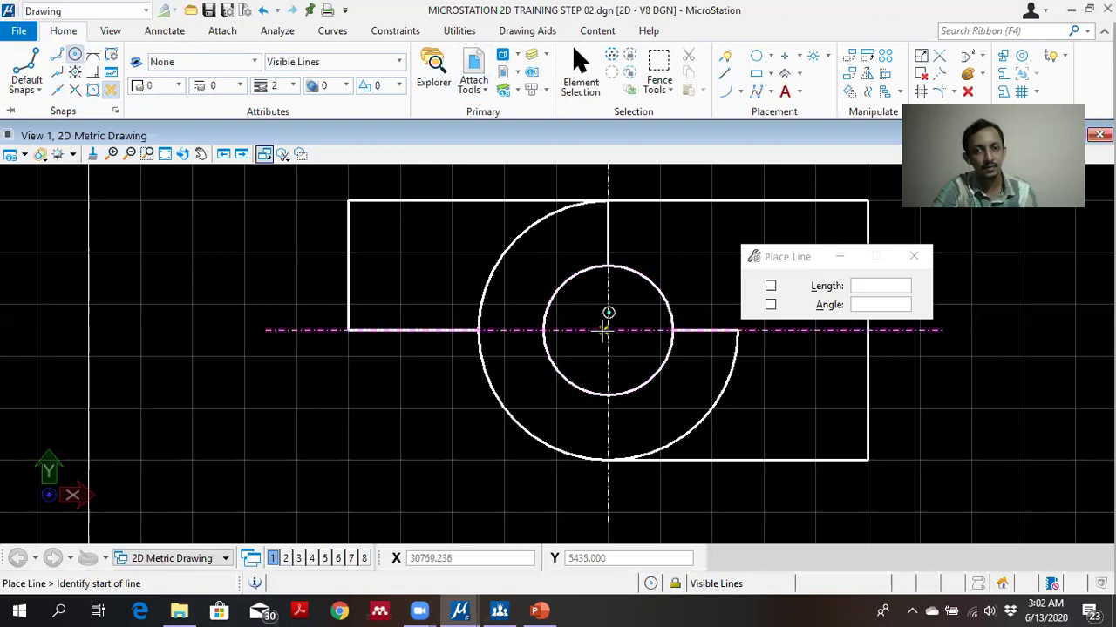
{"action": "scroll", "coordinate": [607, 329], "scroll_direction": "up", "scroll_amount": 2}
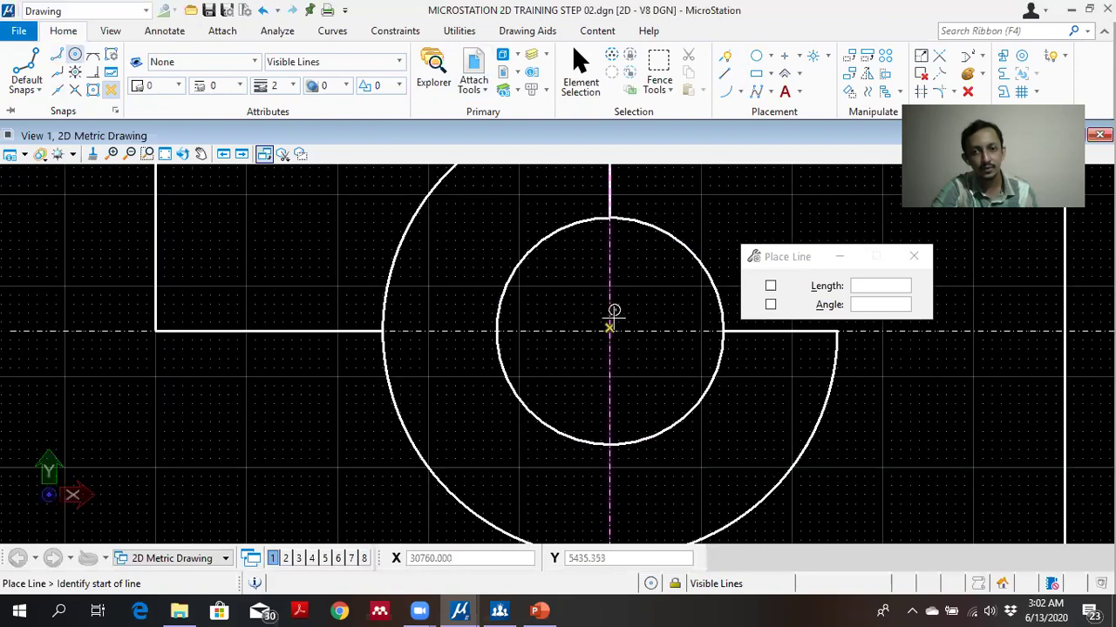
{"action": "scroll", "coordinate": [610, 329], "scroll_direction": "up", "scroll_amount": 2}
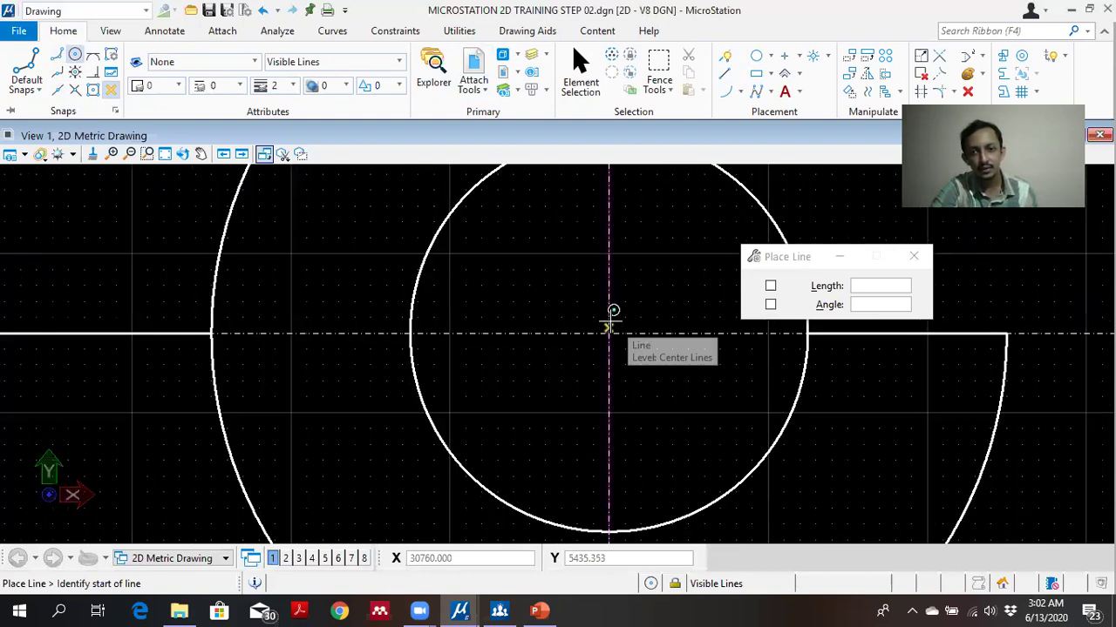
{"action": "scroll", "coordinate": [609, 330], "scroll_direction": "up", "scroll_amount": 3}
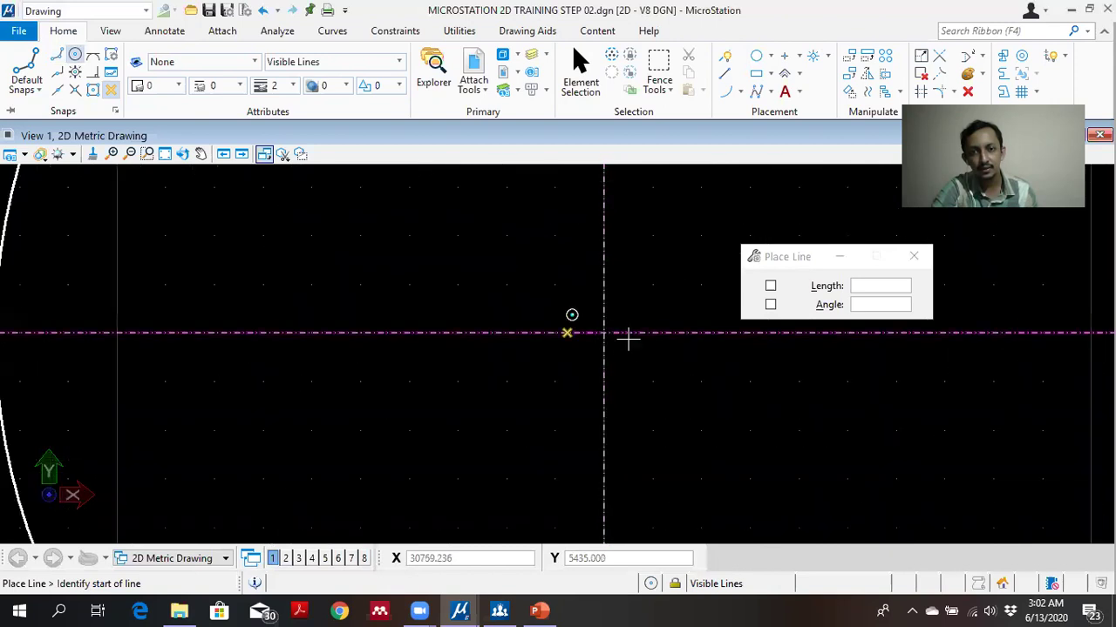
{"action": "scroll", "coordinate": [628, 340], "scroll_direction": "down", "scroll_amount": 4}
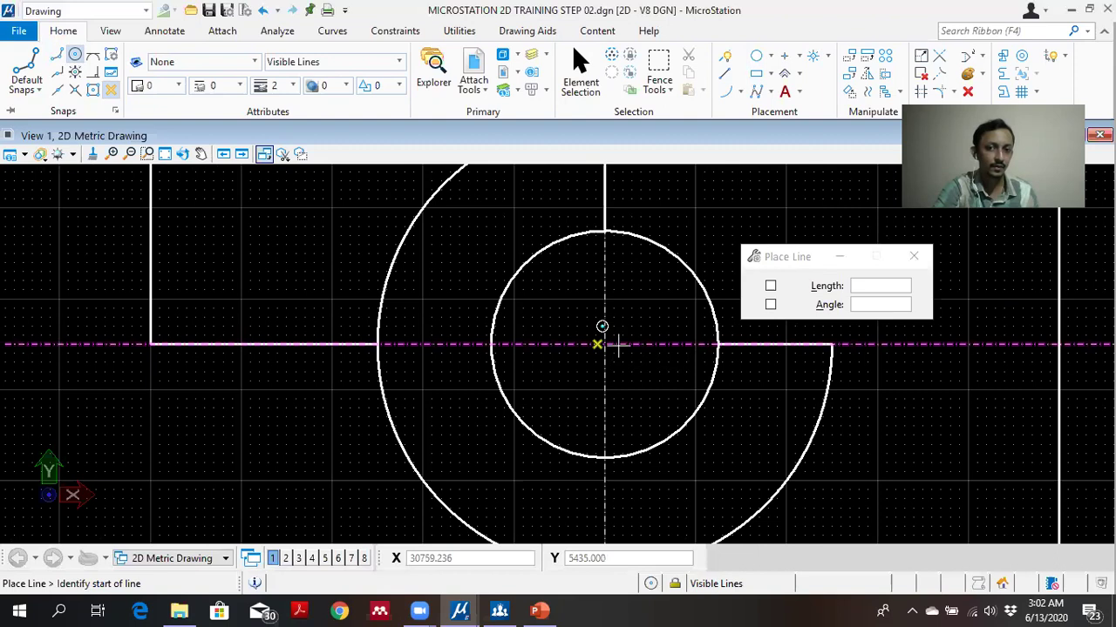
{"action": "scroll", "coordinate": [601, 340], "scroll_direction": "up", "scroll_amount": 2}
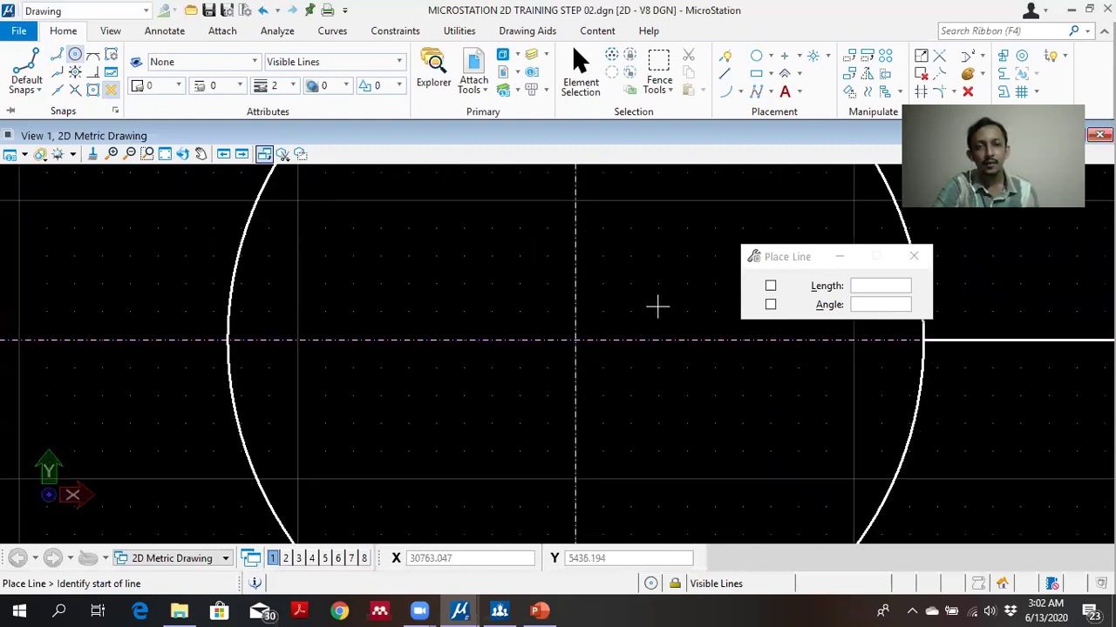
{"action": "scroll", "coordinate": [657, 306], "scroll_direction": "down", "scroll_amount": 3}
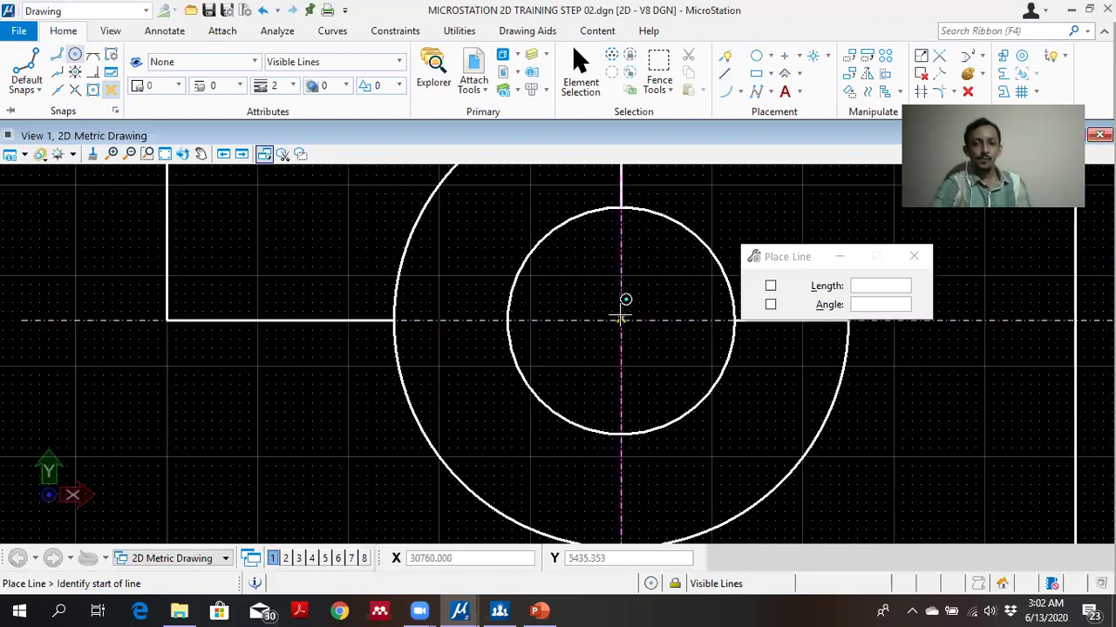
{"action": "left_click", "coordinate": [620, 318]}
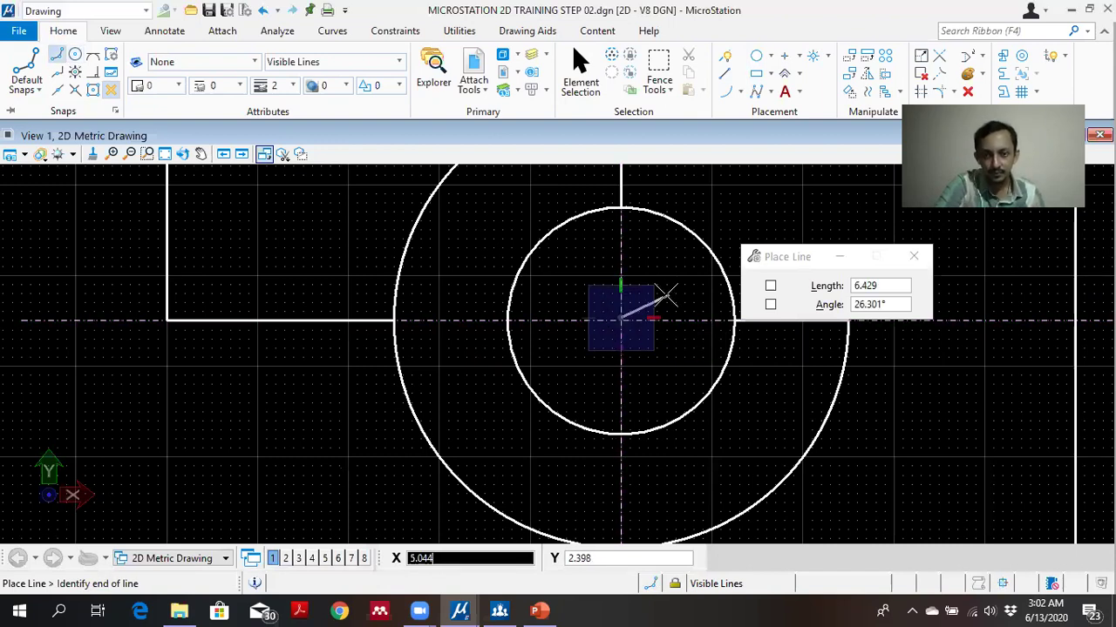
{"action": "scroll", "coordinate": [666, 295], "scroll_direction": "up", "scroll_amount": 2}
{"action": "right_click", "coordinate": [578, 341]}
{"action": "scroll", "coordinate": [577, 342], "scroll_direction": "up", "scroll_amount": 4}
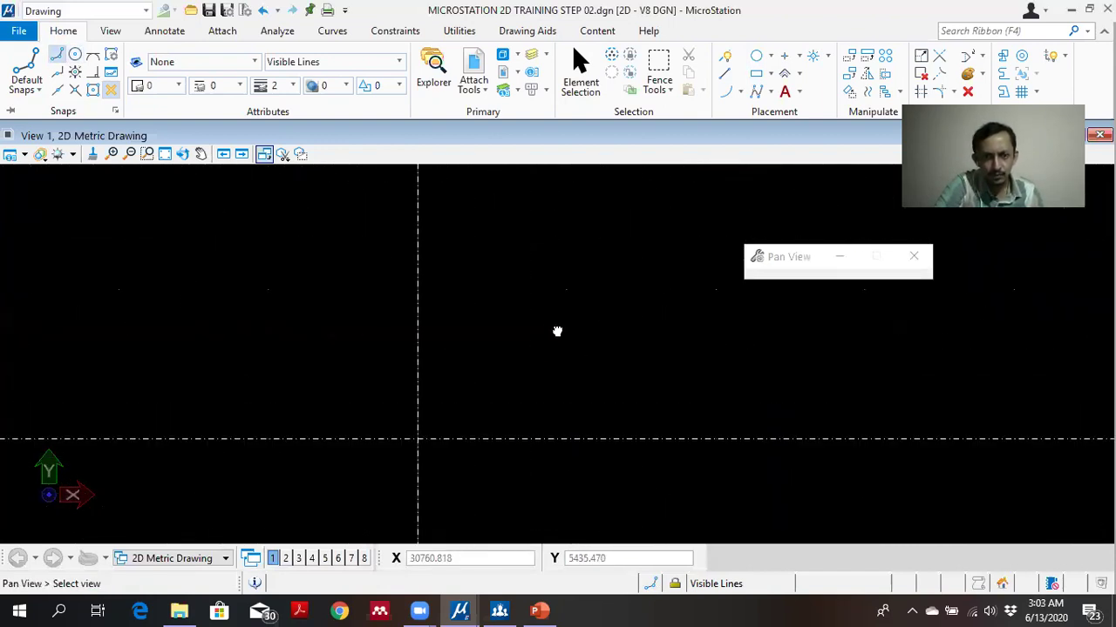
Set the Center snap for Place Line again and examine where it locks near the centre lines' crossing.
{"action": "left_click", "coordinate": [75, 54]}
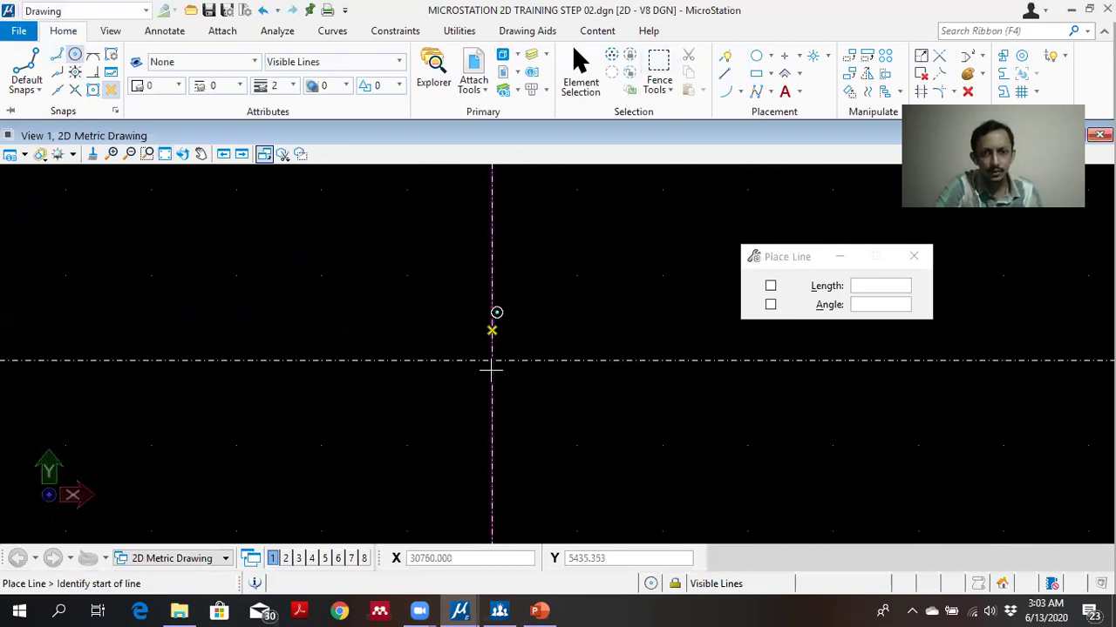
{"action": "scroll", "coordinate": [497, 348], "scroll_direction": "down", "scroll_amount": 3}
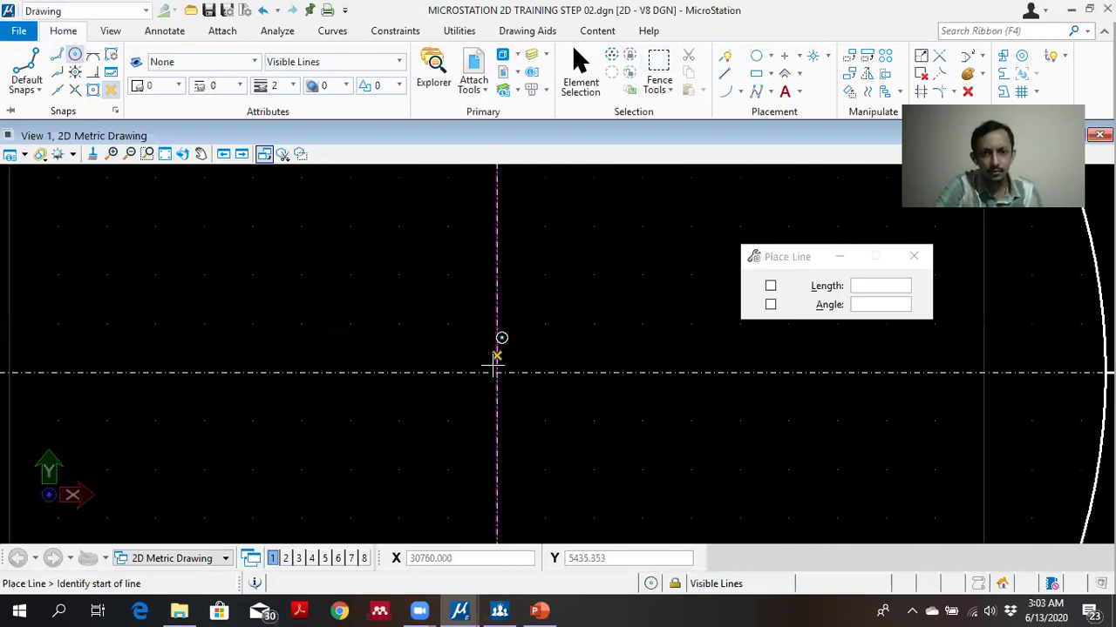
{"action": "scroll", "coordinate": [497, 338], "scroll_direction": "down", "scroll_amount": 2}
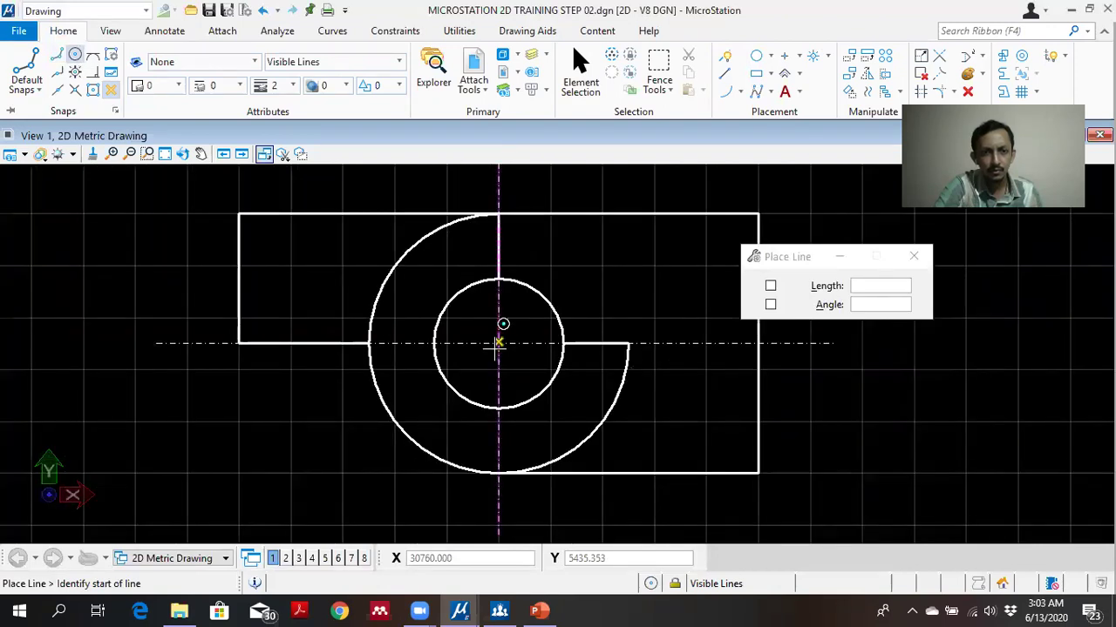
{"action": "scroll", "coordinate": [497, 342], "scroll_direction": "up", "scroll_amount": 2}
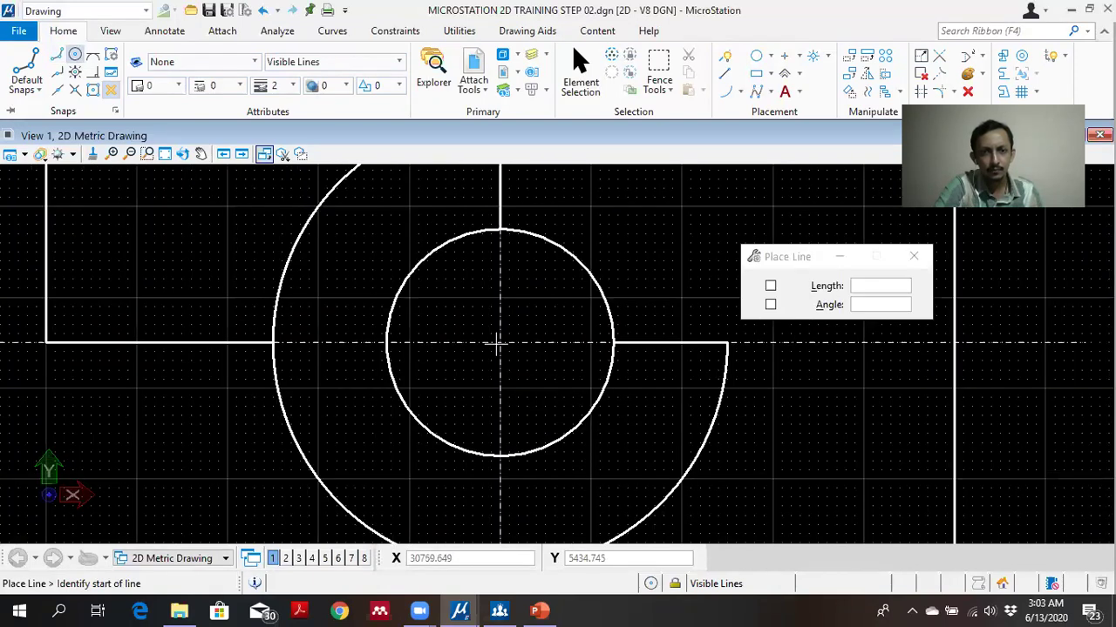
Set the Intersection snap for Place Line and examine where it locks at the centre lines' crossing.
{"action": "left_click", "coordinate": [76, 90]}
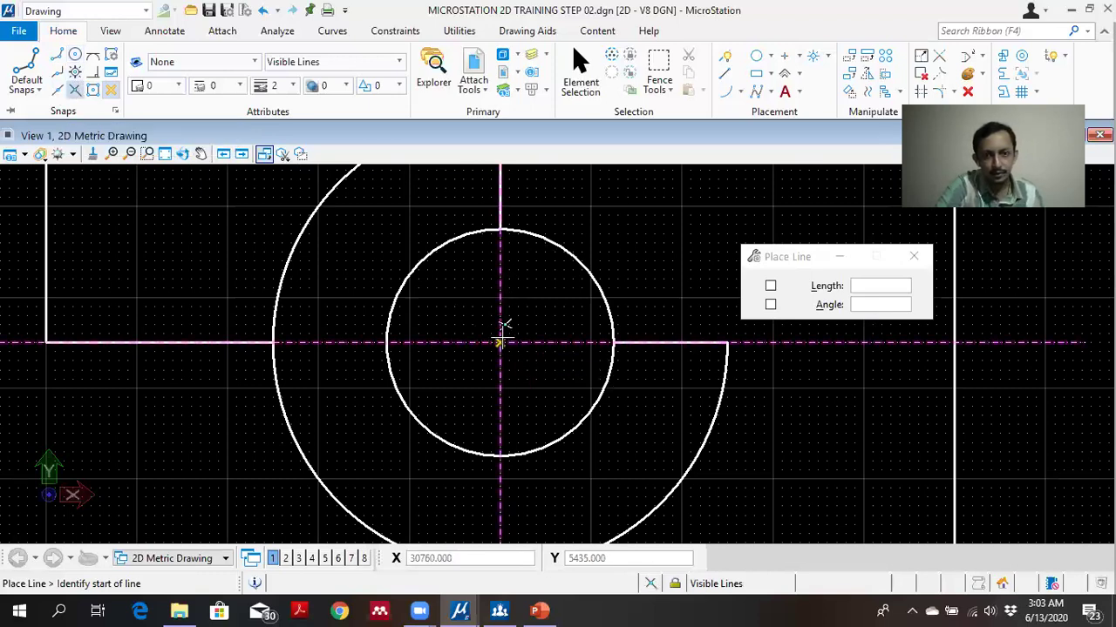
{"action": "scroll", "coordinate": [503, 328], "scroll_direction": "up", "scroll_amount": 4}
{"action": "scroll", "coordinate": [501, 305], "scroll_direction": "down", "scroll_amount": 3}
{"action": "scroll", "coordinate": [501, 305], "scroll_direction": "up", "scroll_amount": 3}
{"action": "scroll", "coordinate": [503, 303], "scroll_direction": "down", "scroll_amount": 5}
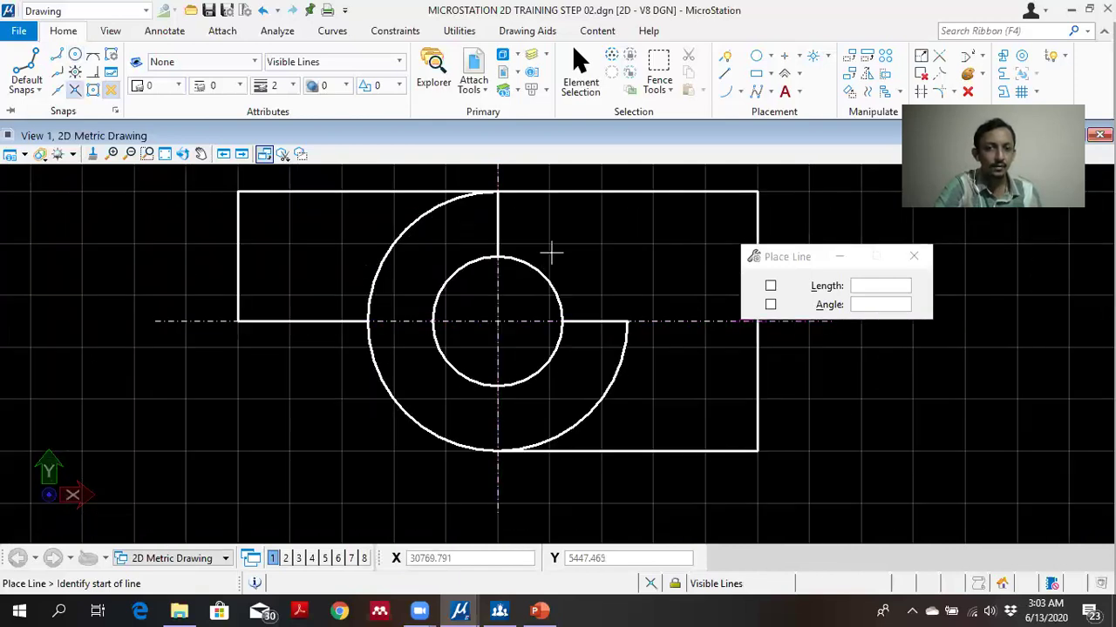
{"action": "right_click", "coordinate": [551, 259]}
Delete the horizontal and vertical centre lines that cross inside the inner circle.
{"action": "left_click", "coordinate": [574, 54]}
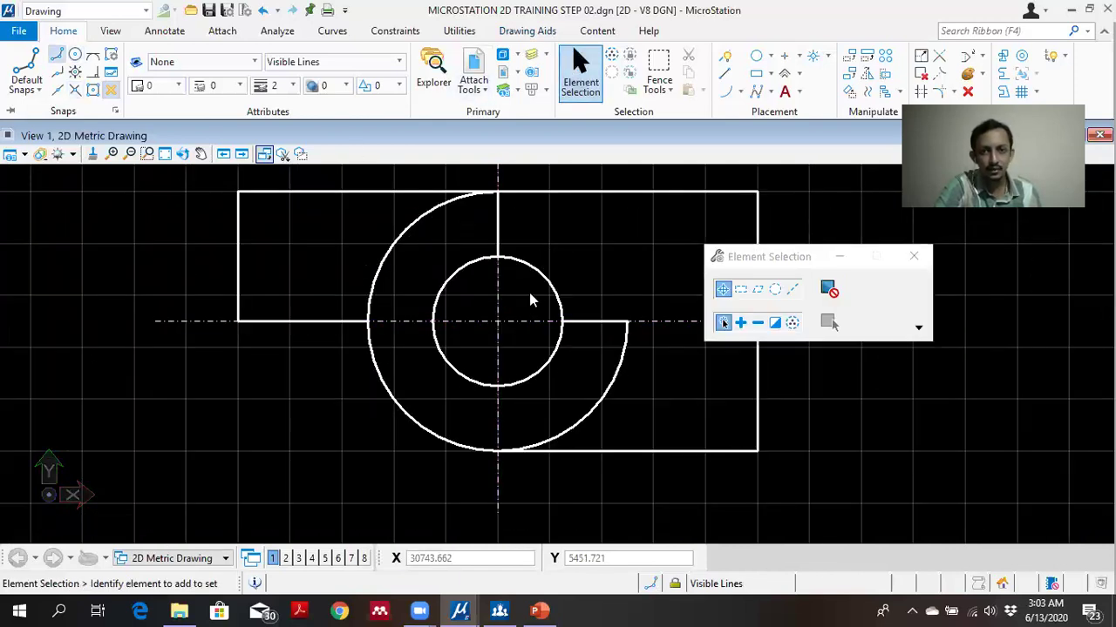
{"action": "left_click", "coordinate": [519, 321]}
{"action": "key", "text": "Delete"}
{"action": "left_click", "coordinate": [498, 311]}
{"action": "key", "text": "Delete"}
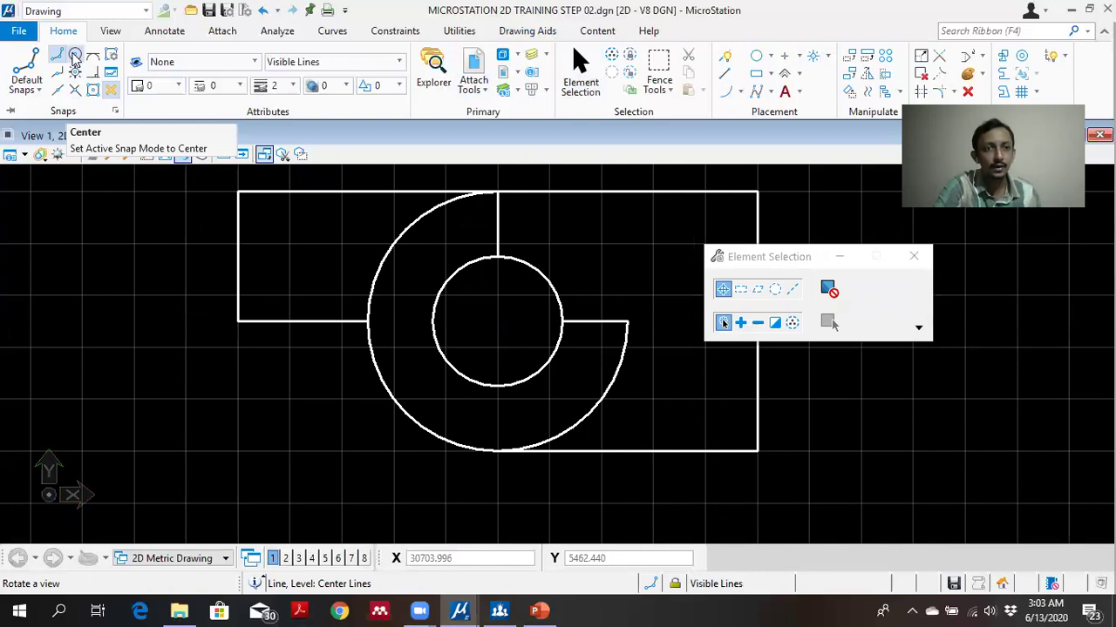
Try to start a line at the inner circle's centre with the Center snap while the centre lines are absent, and cancel it.
{"action": "left_click", "coordinate": [74, 56]}
{"action": "left_click", "coordinate": [725, 73]}
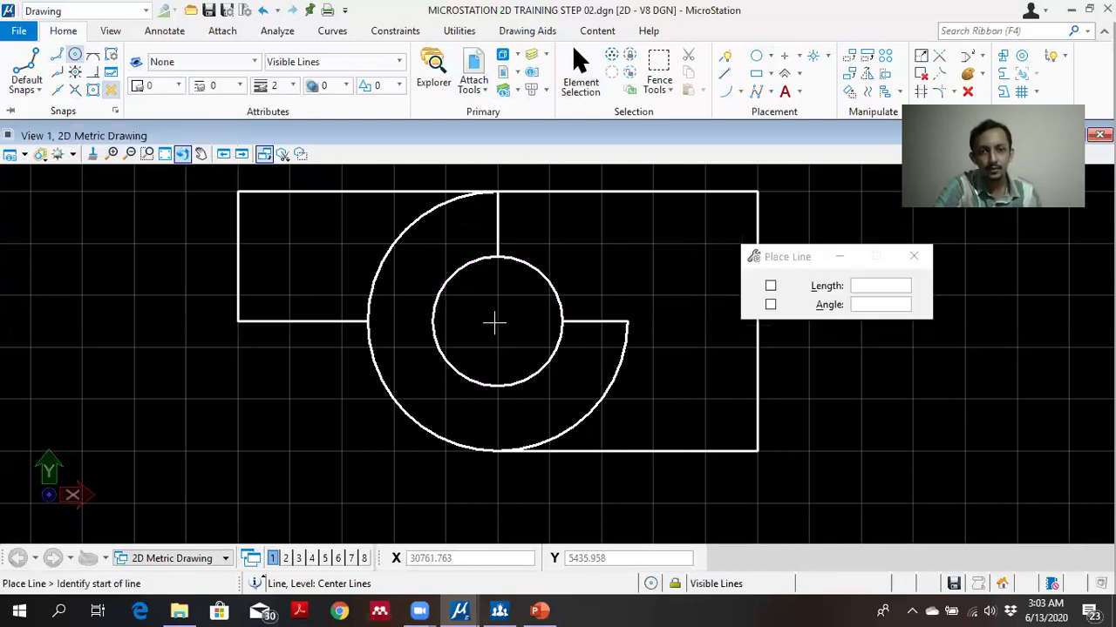
{"action": "left_click", "coordinate": [494, 323]}
{"action": "scroll", "coordinate": [532, 294], "scroll_direction": "up", "scroll_amount": 4}
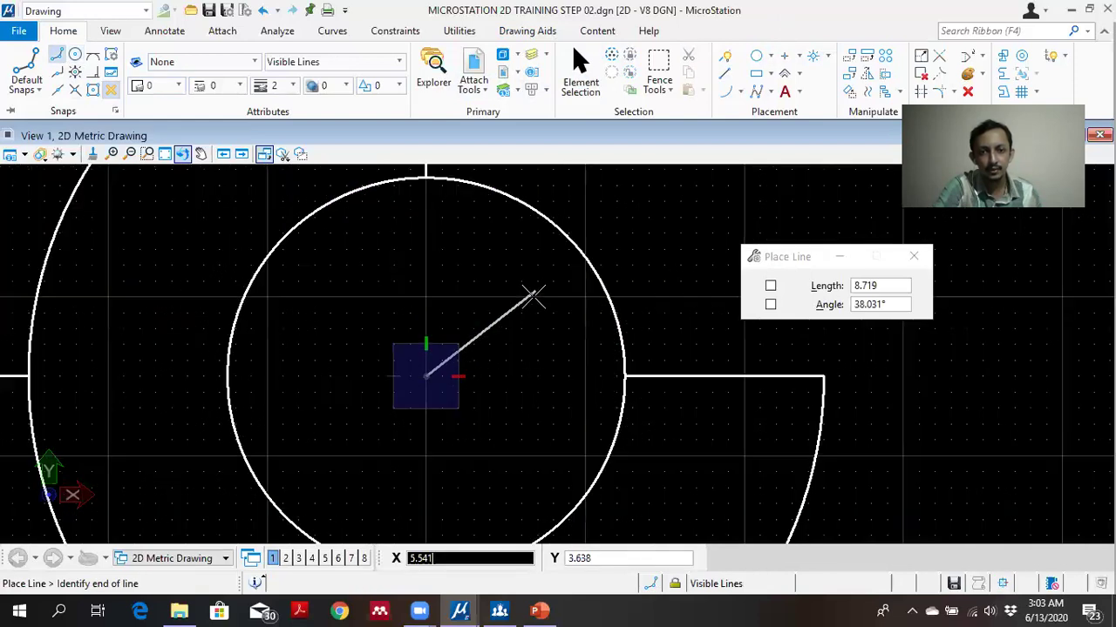
{"action": "scroll", "coordinate": [528, 299], "scroll_direction": "up", "scroll_amount": 3}
{"action": "middle_click_drag", "start_coordinate": [448, 326], "coordinate": [572, 290]}
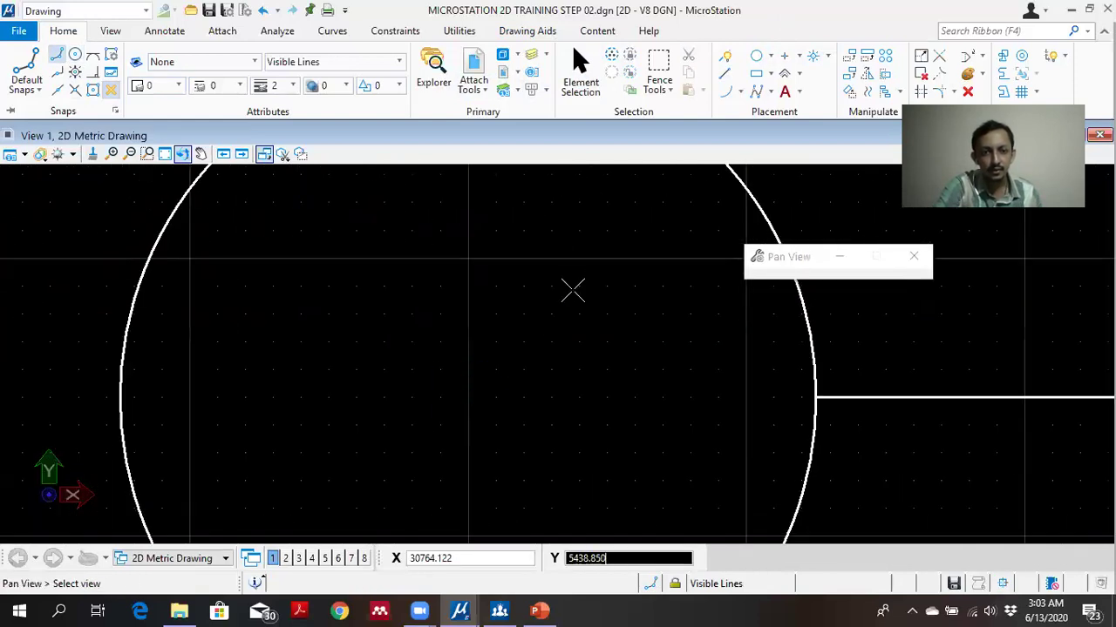
{"action": "scroll", "coordinate": [571, 292], "scroll_direction": "down", "scroll_amount": 2}
{"action": "scroll", "coordinate": [560, 302], "scroll_direction": "up", "scroll_amount": 2}
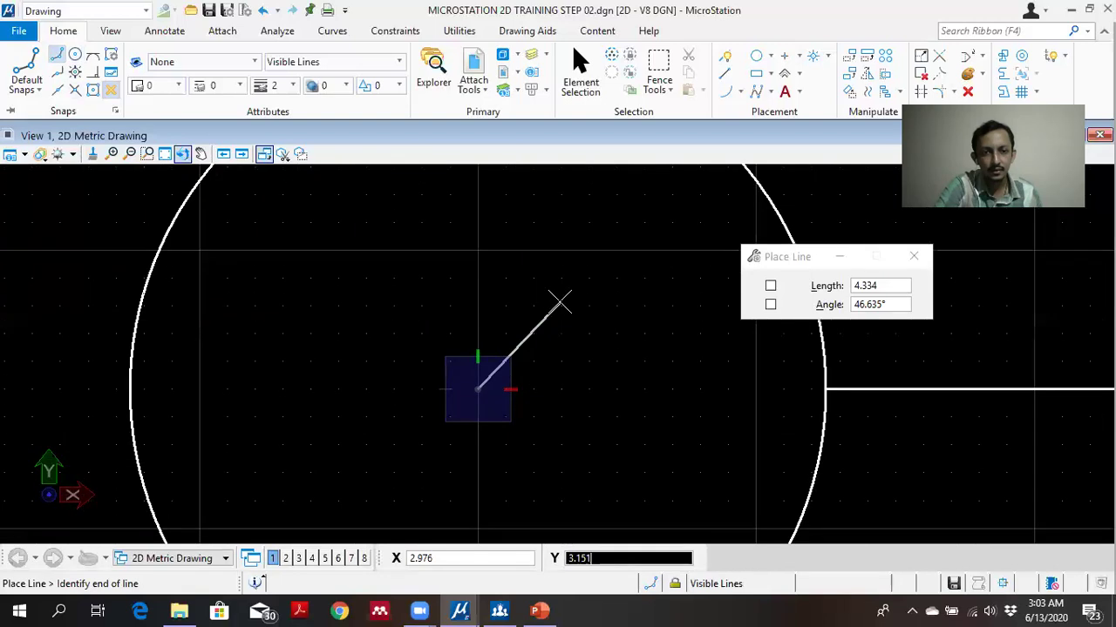
{"action": "scroll", "coordinate": [560, 302], "scroll_direction": "up", "scroll_amount": 2}
{"action": "scroll", "coordinate": [562, 320], "scroll_direction": "down", "scroll_amount": 4}
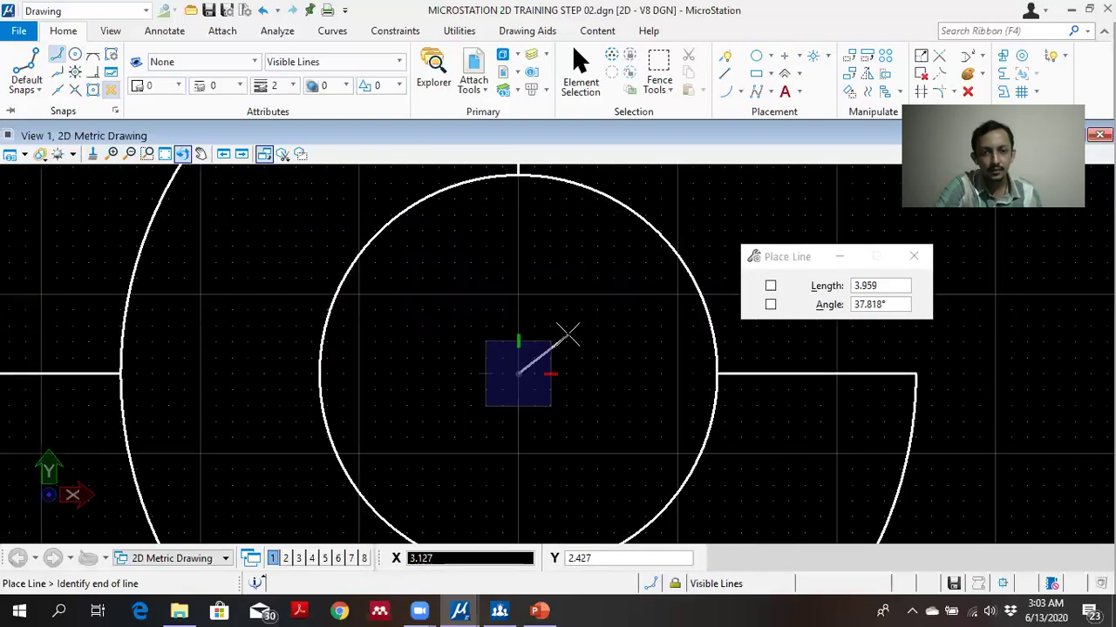
{"action": "right_click", "coordinate": [567, 334]}
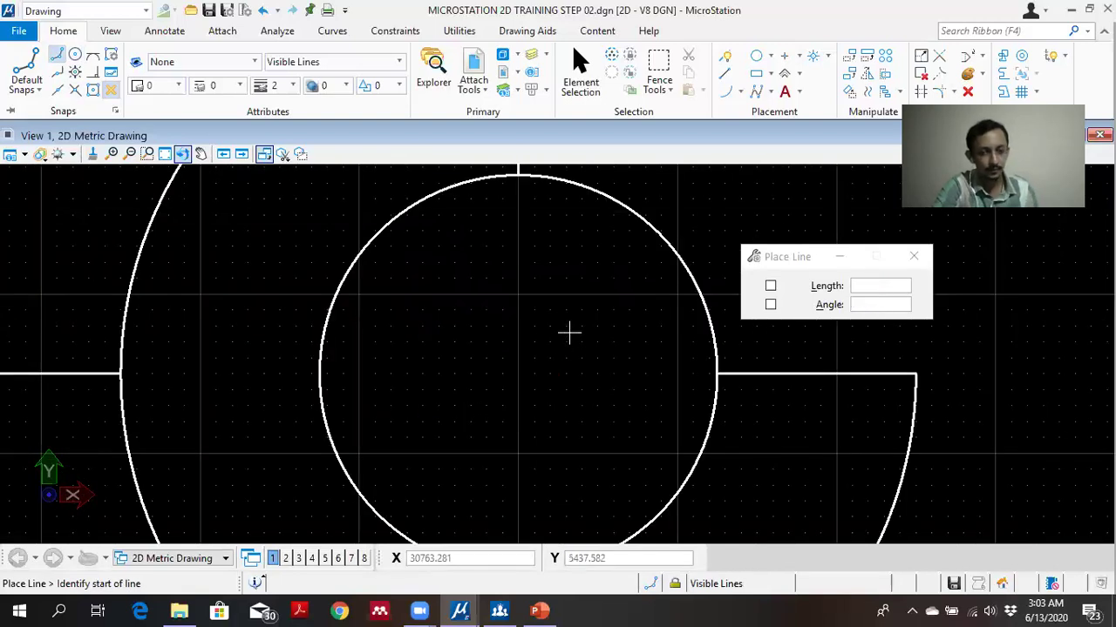
Undo the deletion of the two centre lines.
{"action": "key", "text": "ctrl+z"}
{"action": "scroll", "coordinate": [568, 332], "scroll_direction": "down", "scroll_amount": 2}
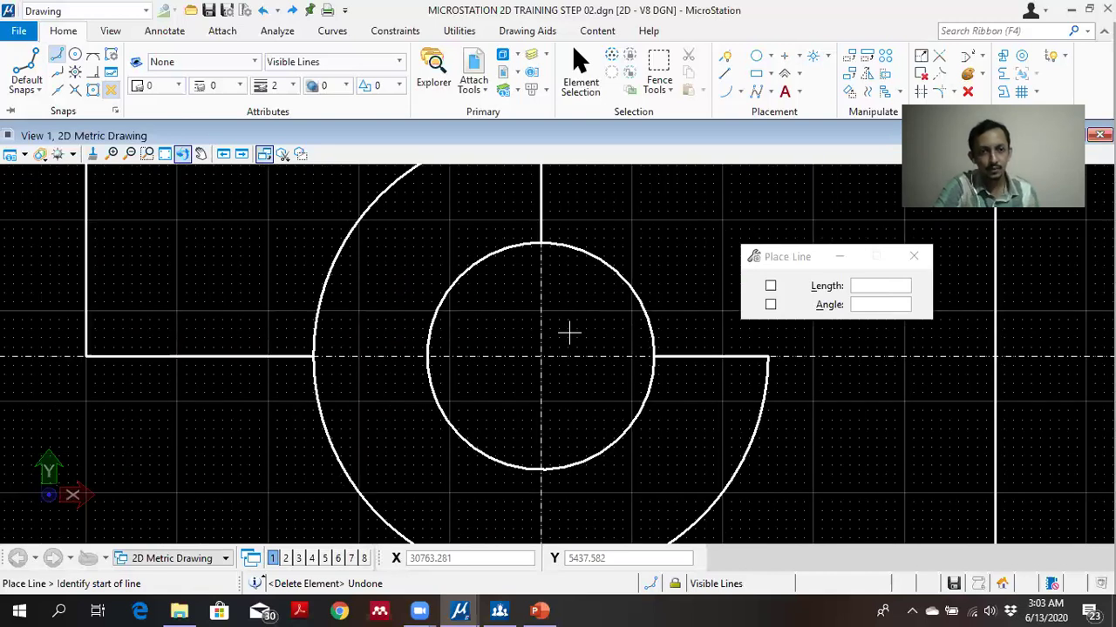
Examine the Grid category in the Design File Settings and return to the drawing without changes.
{"action": "left_click", "coordinate": [19, 32]}
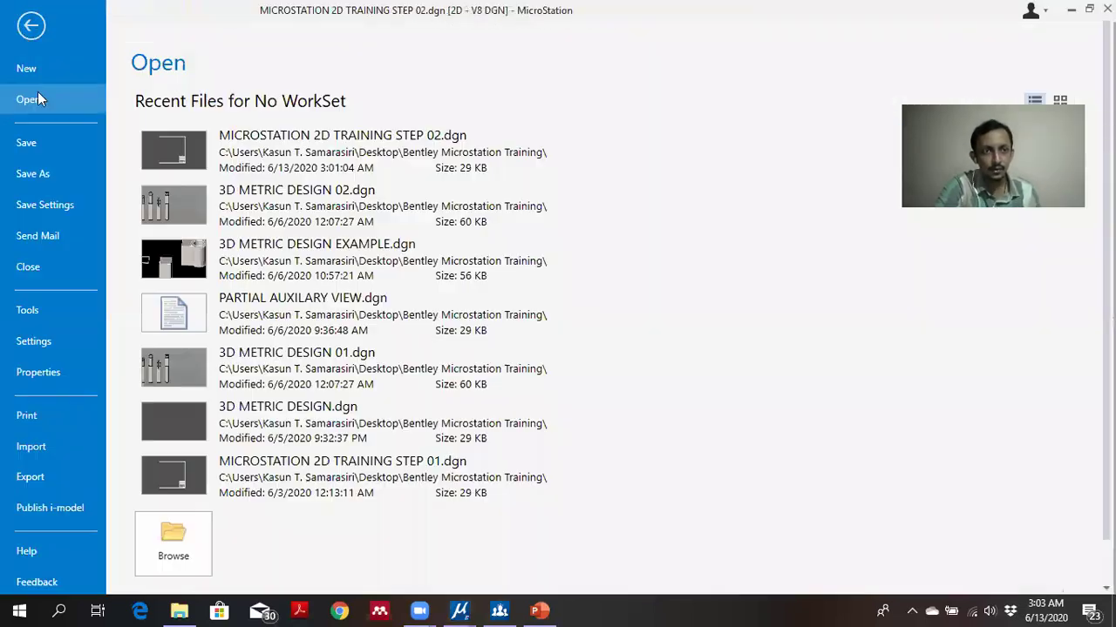
{"action": "left_click", "coordinate": [34, 344]}
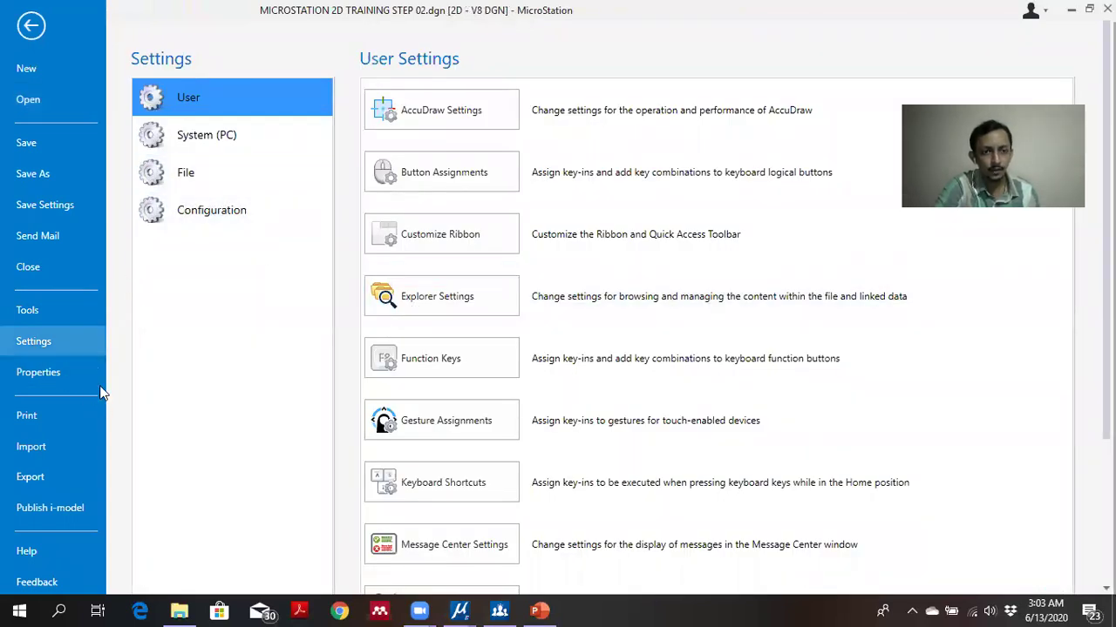
{"action": "left_click", "coordinate": [193, 170]}
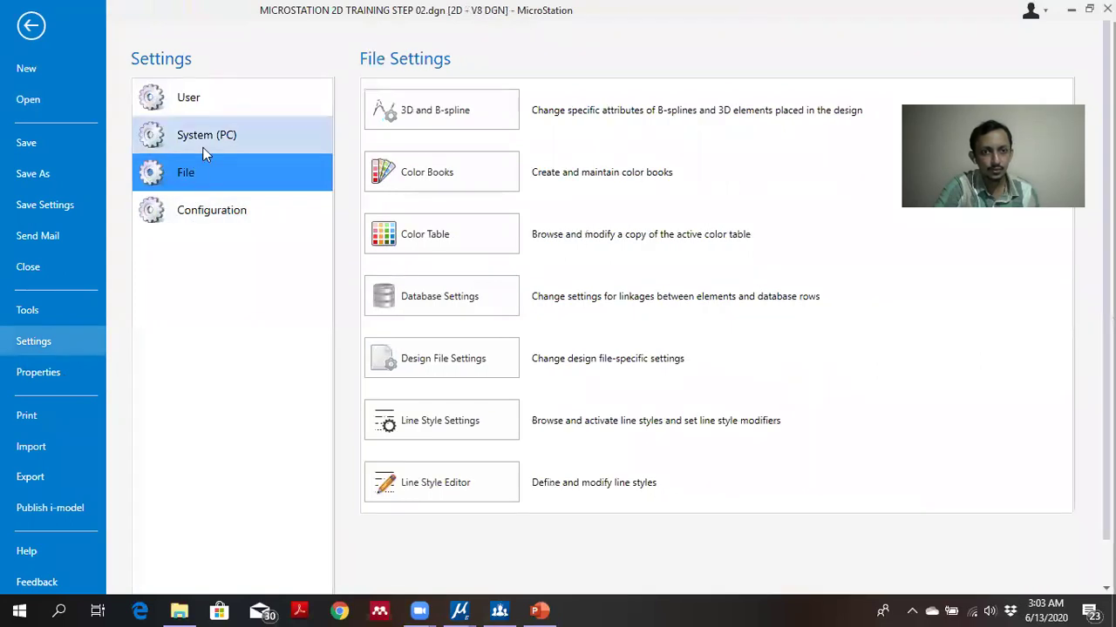
{"action": "left_click", "coordinate": [461, 365]}
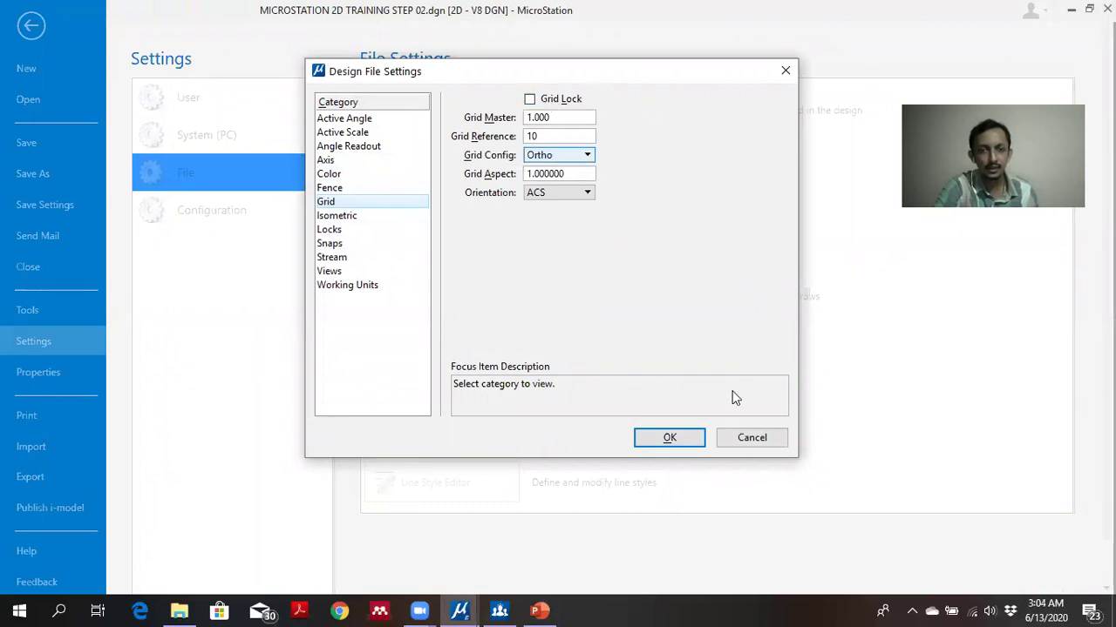
{"action": "left_click", "coordinate": [751, 437]}
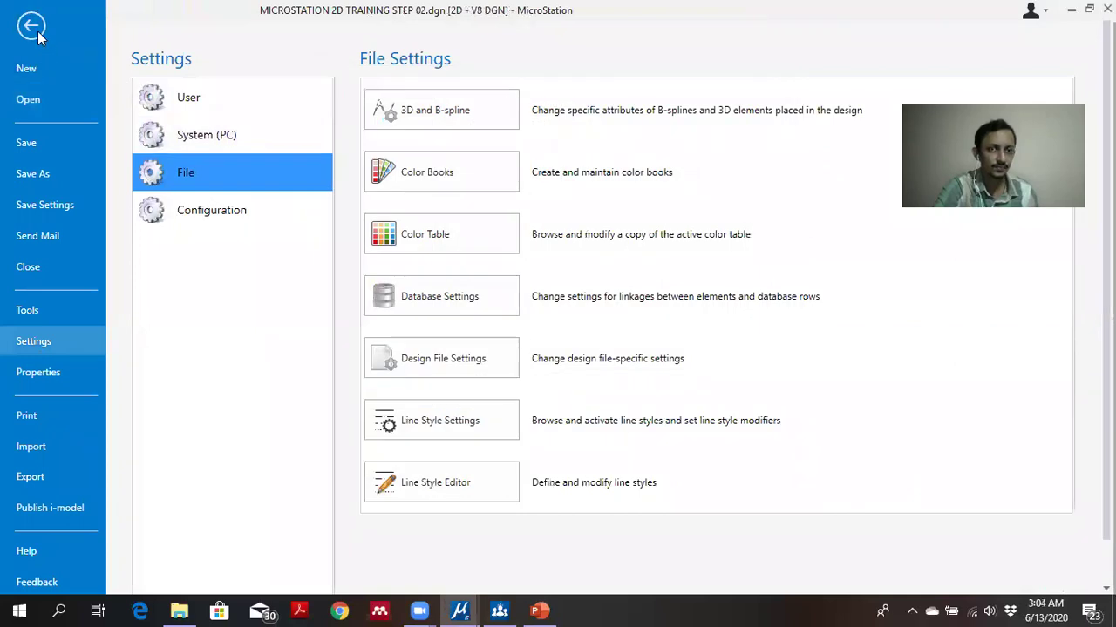
{"action": "left_click", "coordinate": [33, 27]}
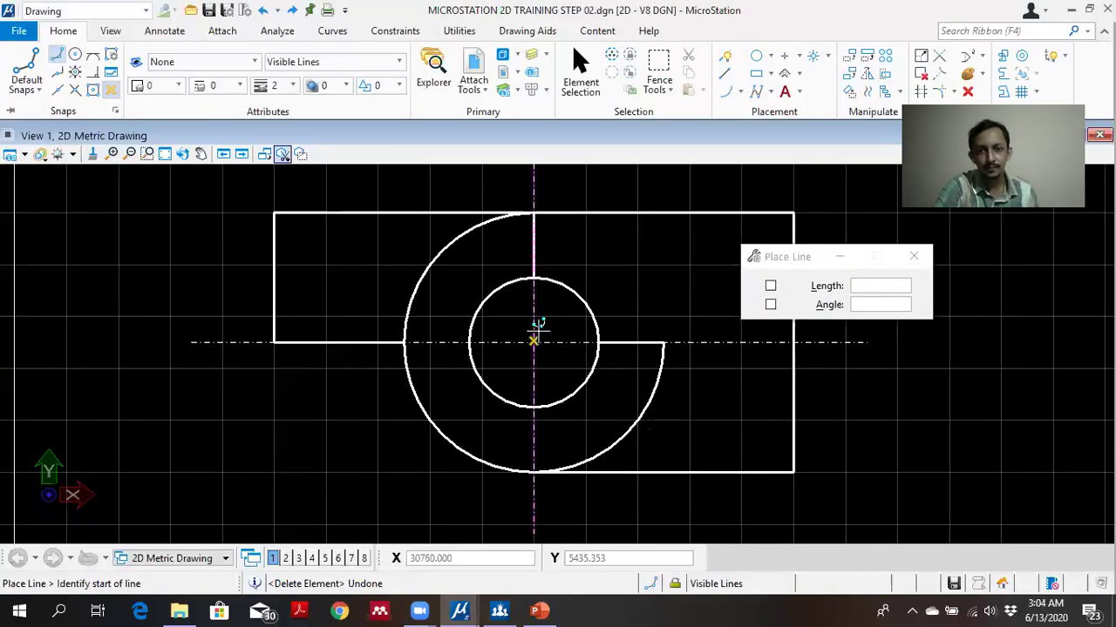
Start a line with the Intersection snap where the outer arc meets the short horizontal line on the centre line.
{"action": "scroll", "coordinate": [533, 323], "scroll_direction": "down", "scroll_amount": 2}
{"action": "scroll", "coordinate": [488, 305], "scroll_direction": "up", "scroll_amount": 6}
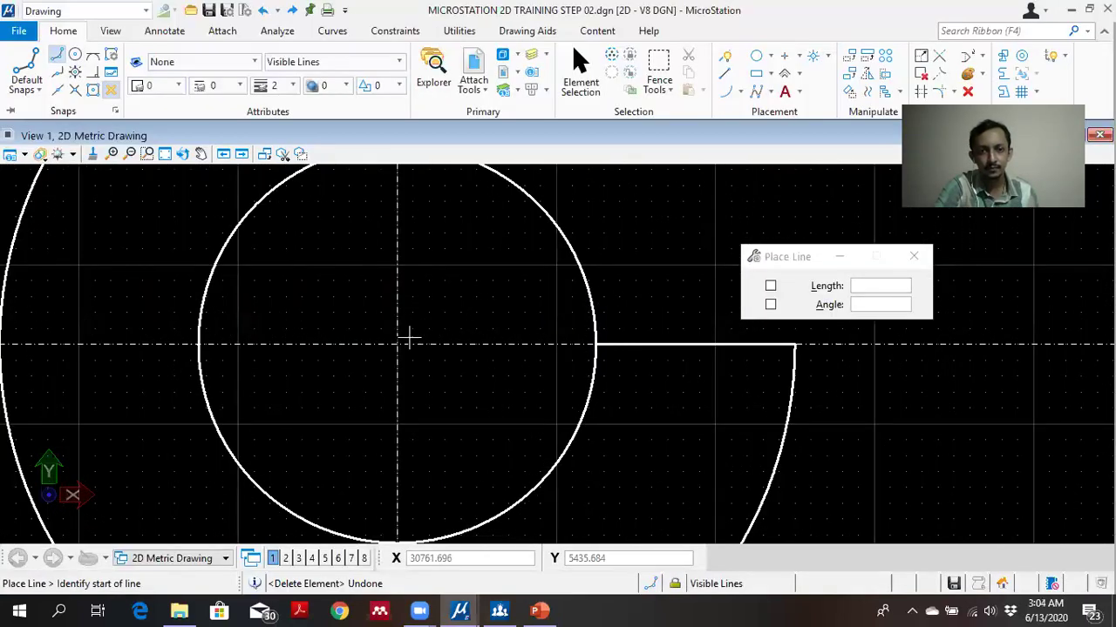
{"action": "scroll", "coordinate": [399, 345], "scroll_direction": "up", "scroll_amount": 2}
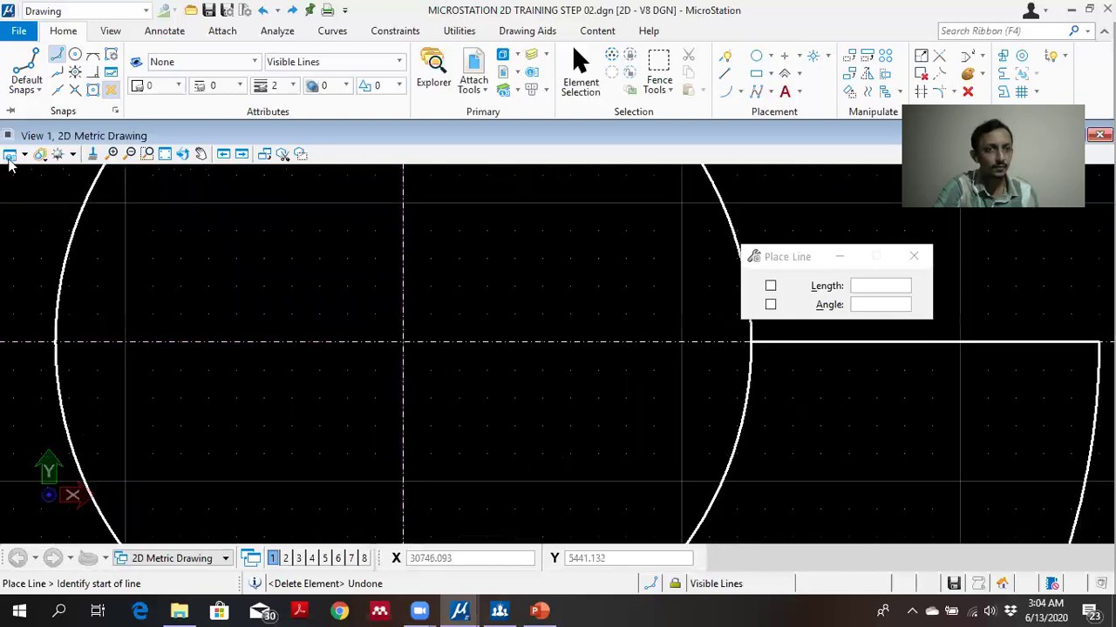
{"action": "left_click", "coordinate": [76, 92]}
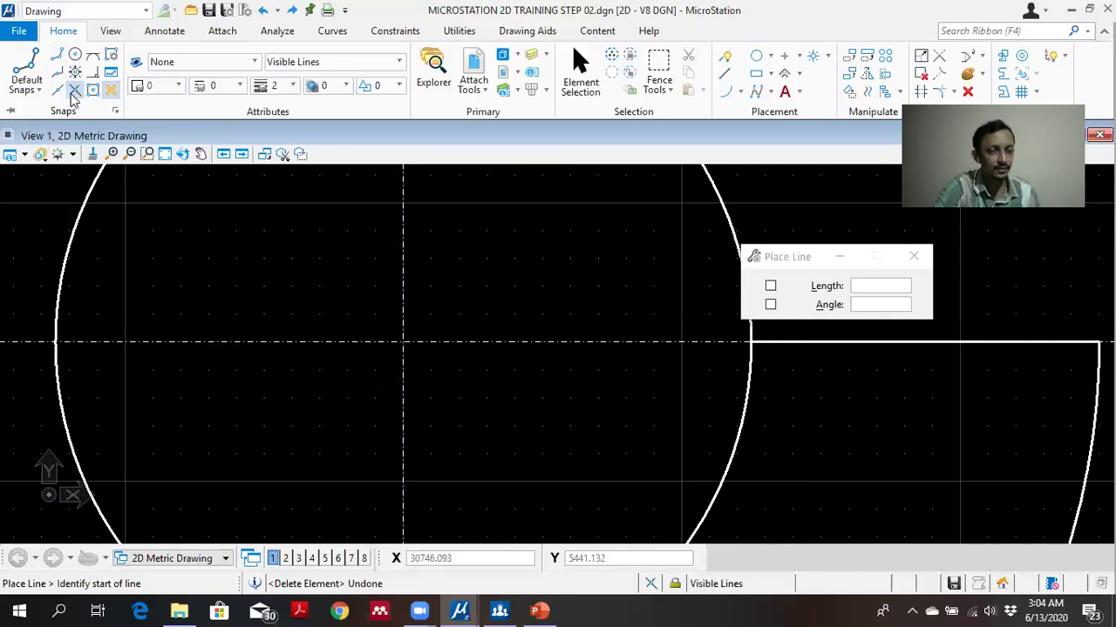
{"action": "scroll", "coordinate": [428, 320], "scroll_direction": "down", "scroll_amount": 2}
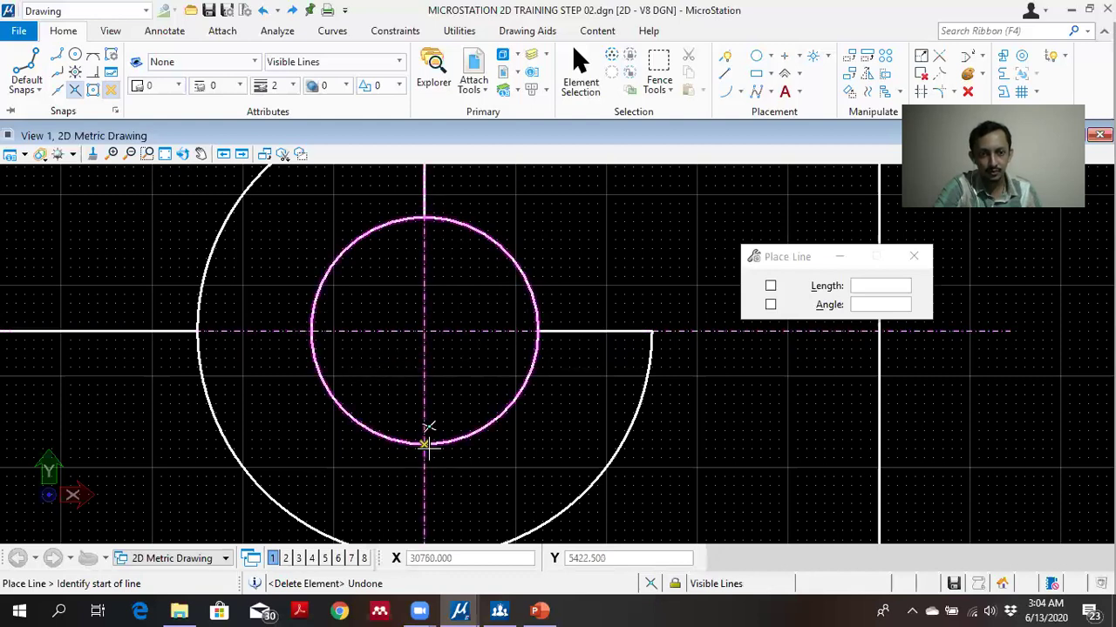
{"action": "left_click", "coordinate": [650, 331]}
{"action": "scroll", "coordinate": [652, 257], "scroll_direction": "down", "scroll_amount": 2}
{"action": "mouse_move", "coordinate": [653, 245]}
{"action": "middle_mouse_down"}
{"action": "mouse_move", "coordinate": [623, 286]}
{"action": "mouse_move", "coordinate": [625, 352]}
{"action": "middle_mouse_up"}
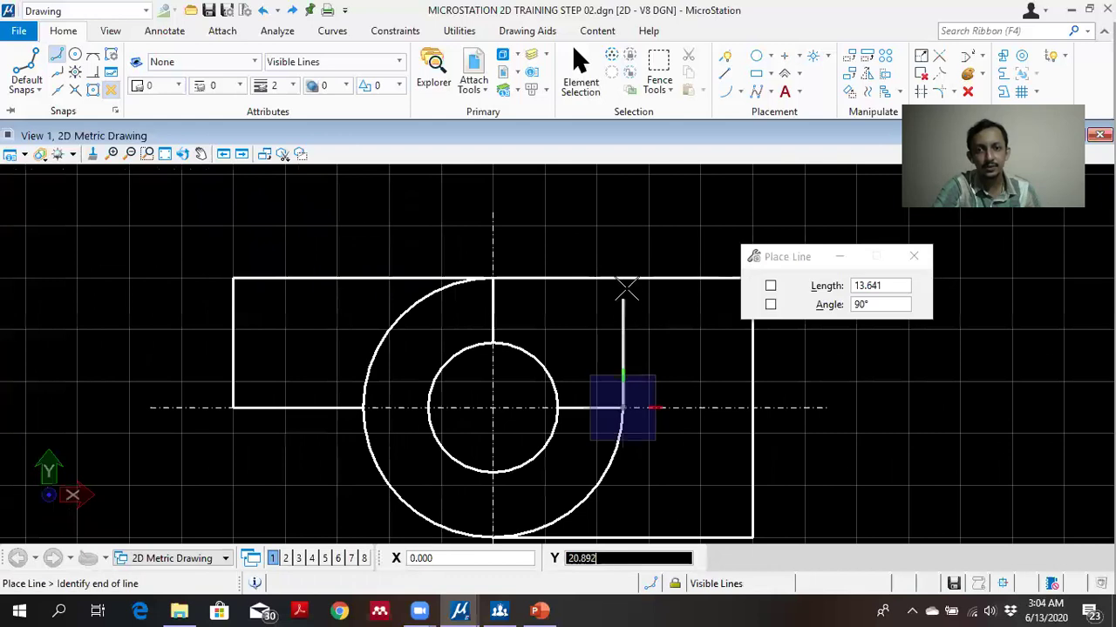
Extend the pending line at 90° to the rectangle's upper edge and examine how its end aligns with that edge.
{"action": "scroll", "coordinate": [624, 278], "scroll_direction": "up", "scroll_amount": 3}
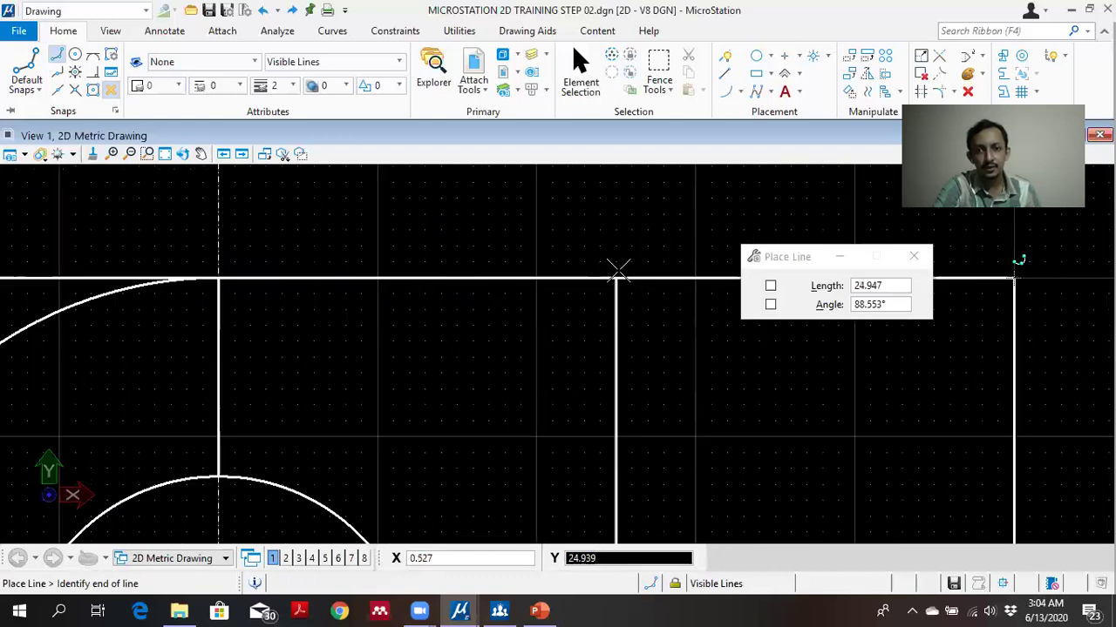
{"action": "scroll", "coordinate": [615, 337], "scroll_direction": "down", "scroll_amount": 2}
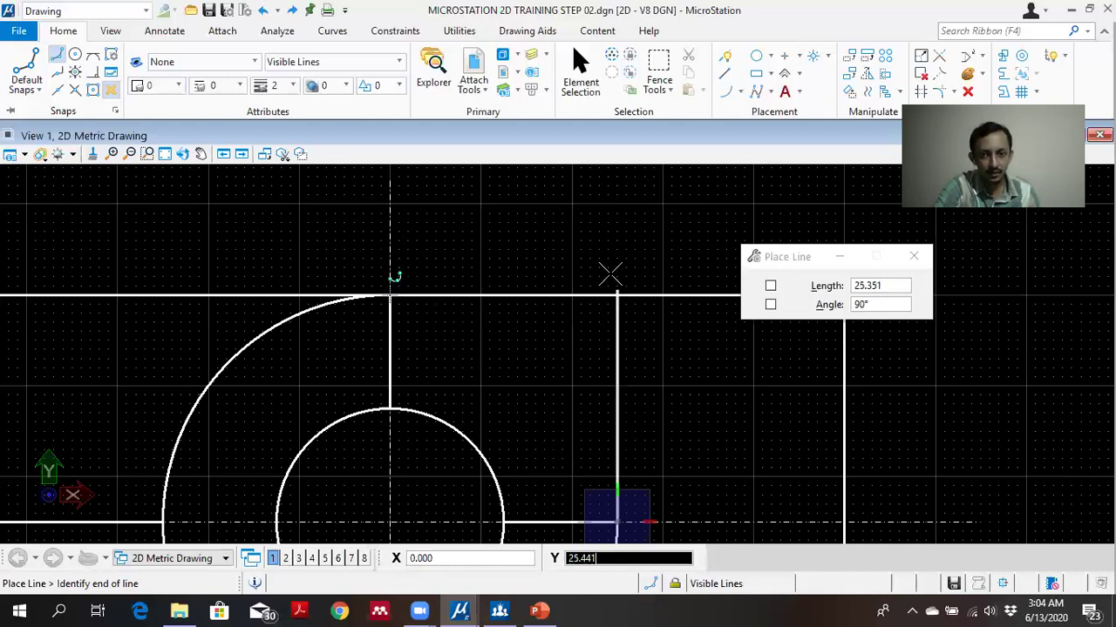
{"action": "scroll", "coordinate": [616, 281], "scroll_direction": "up", "scroll_amount": 4}
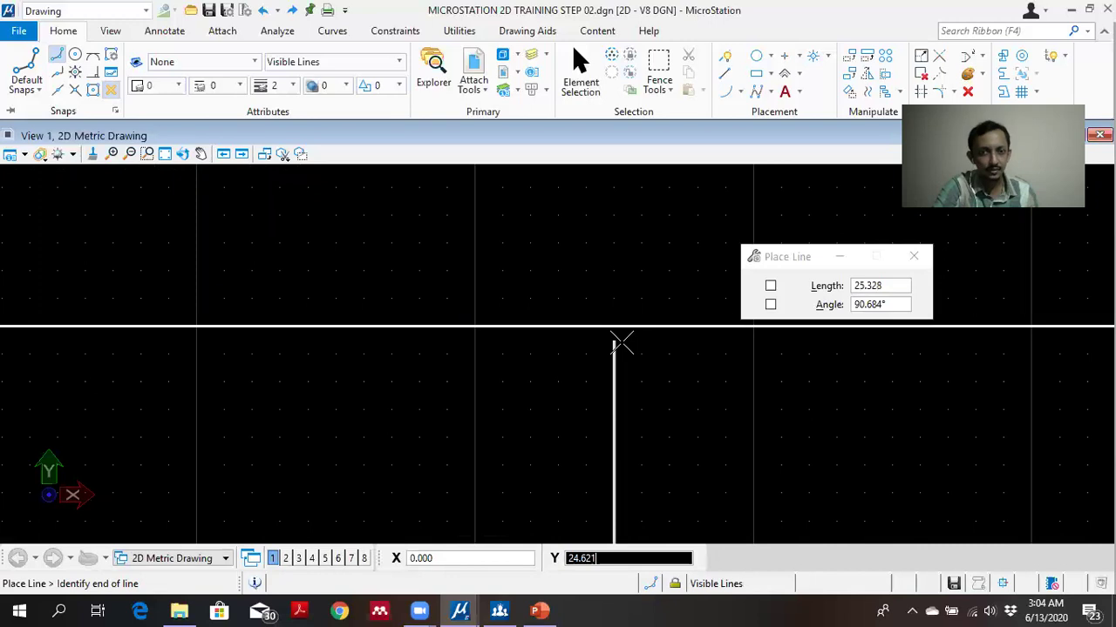
{"action": "scroll", "coordinate": [619, 335], "scroll_direction": "down", "scroll_amount": 4}
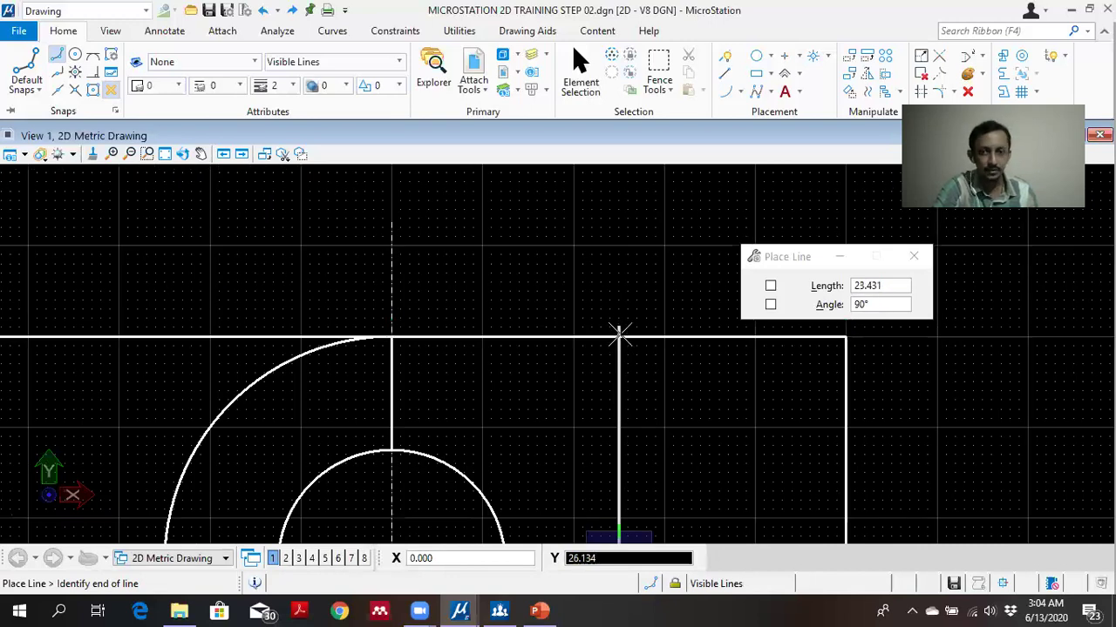
{"action": "scroll", "coordinate": [618, 337], "scroll_direction": "up", "scroll_amount": 2}
{"action": "scroll", "coordinate": [613, 315], "scroll_direction": "up", "scroll_amount": 2}
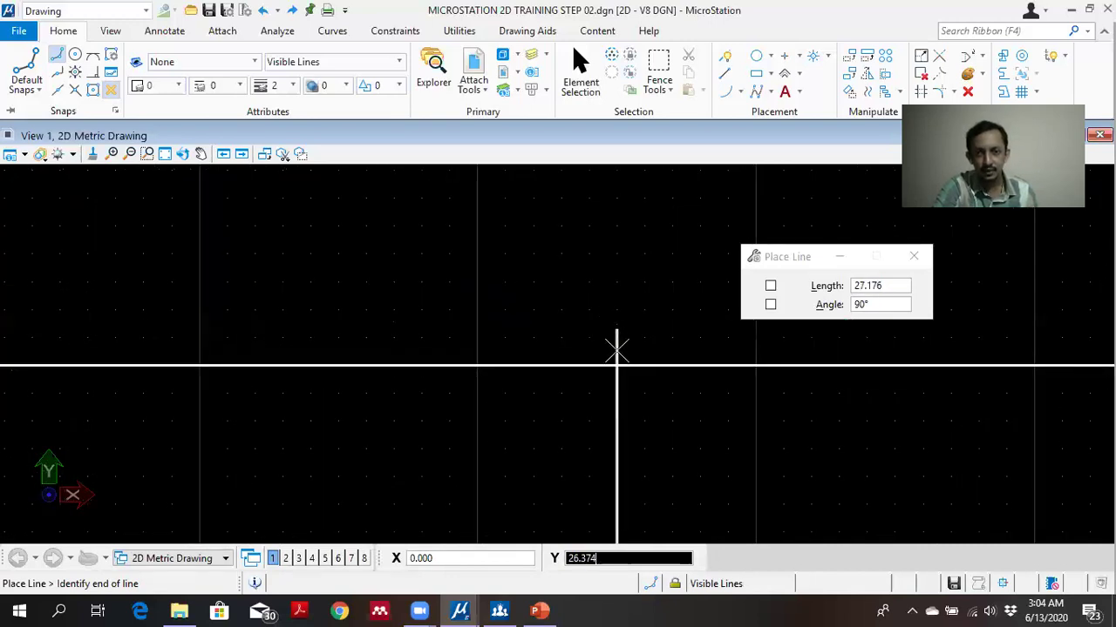
{"action": "left_click", "coordinate": [147, 154]}
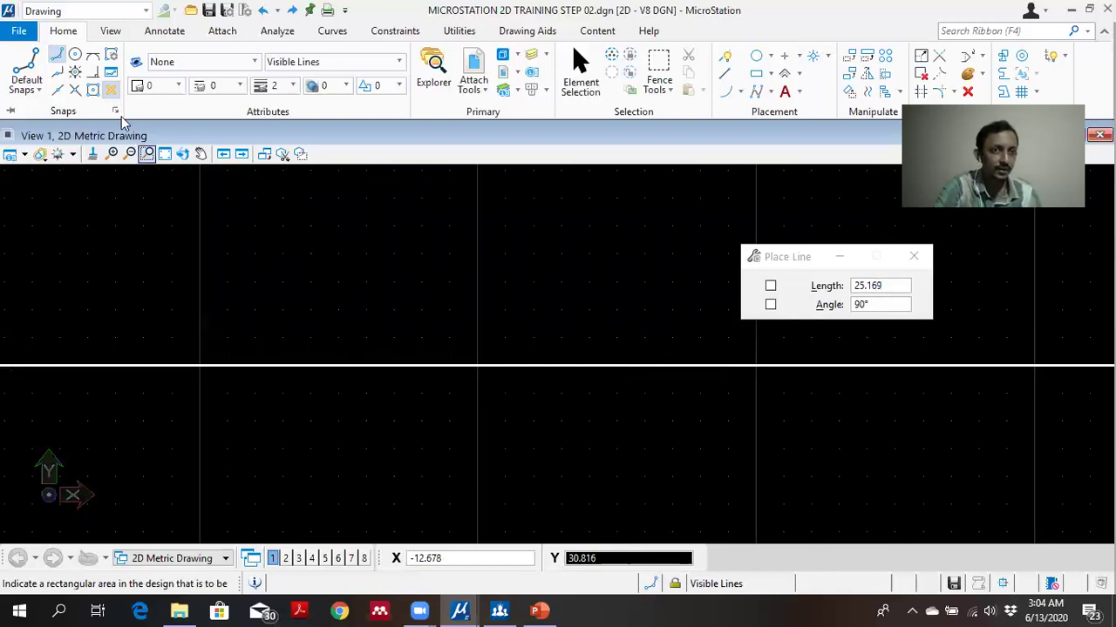
Set the Nearest snap and examine where the pending line's end locks along the rectangle's upper edge.
{"action": "left_click", "coordinate": [58, 73]}
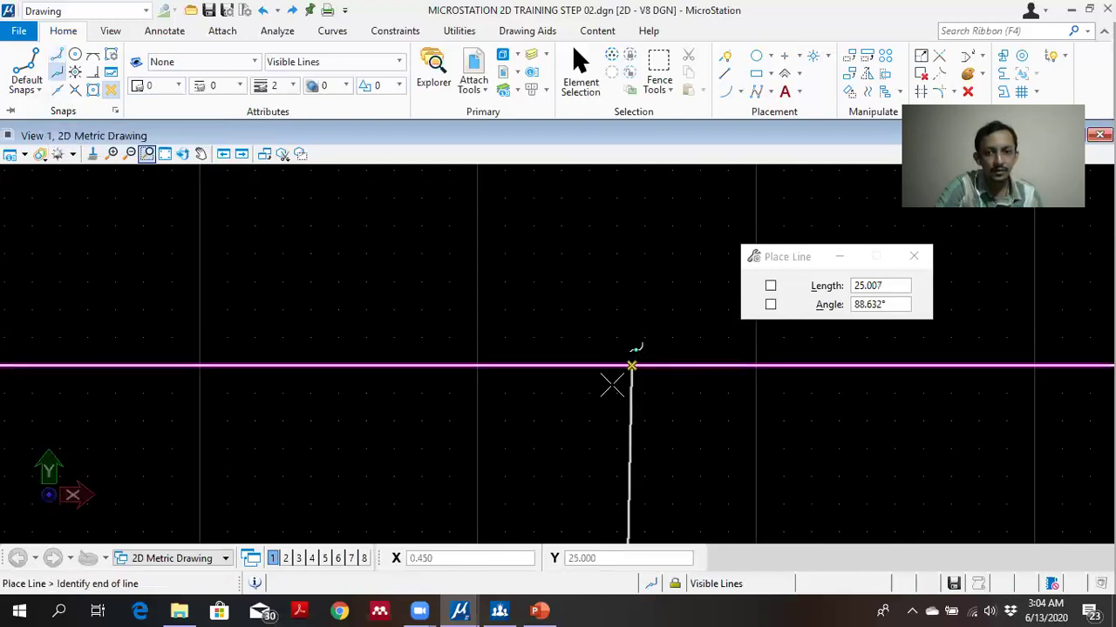
{"action": "scroll", "coordinate": [612, 385], "scroll_direction": "down", "scroll_amount": 3}
{"action": "scroll", "coordinate": [614, 381], "scroll_direction": "down", "scroll_amount": 2}
{"action": "scroll", "coordinate": [613, 375], "scroll_direction": "up", "scroll_amount": 4}
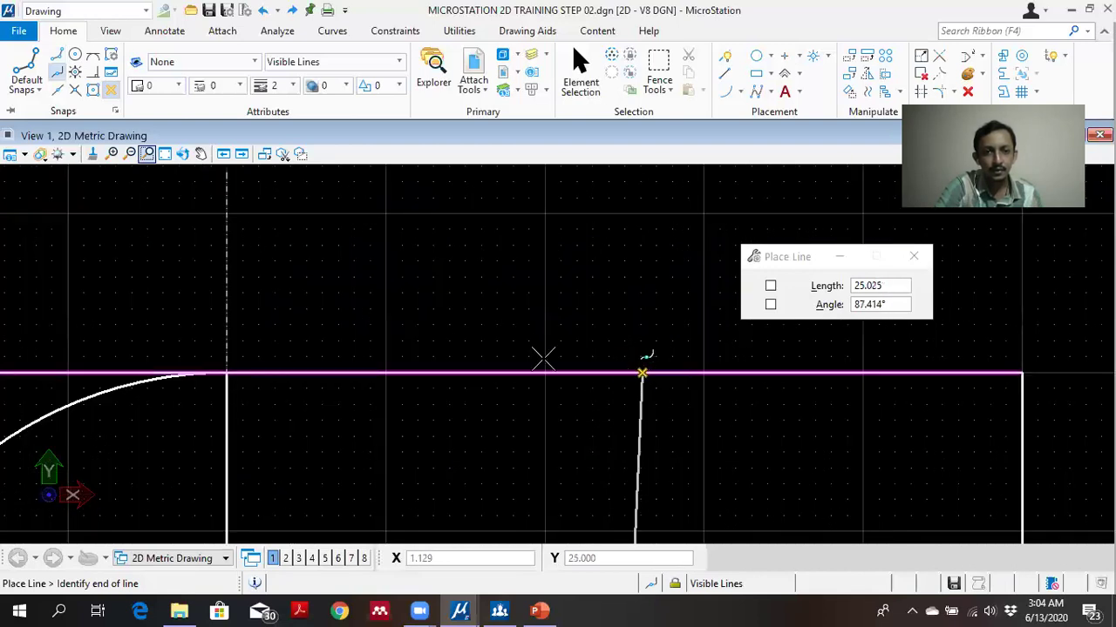
Set the Tangent snap and examine how the pending line's end meets the rectangle's upper edge.
{"action": "left_click", "coordinate": [93, 55]}
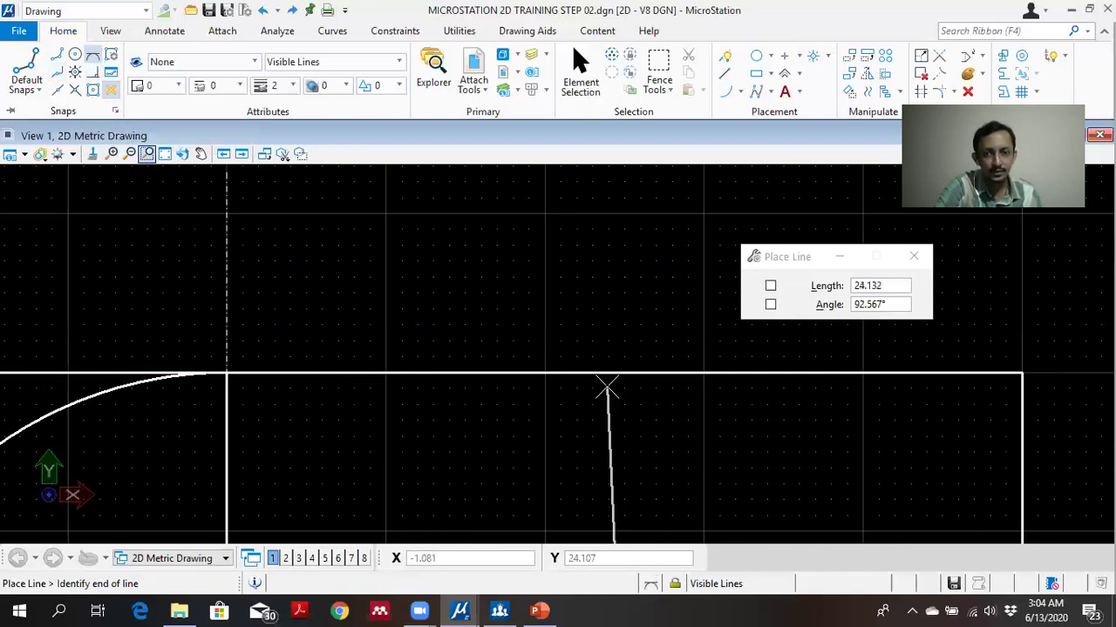
{"action": "scroll", "coordinate": [631, 417], "scroll_direction": "down", "scroll_amount": 5}
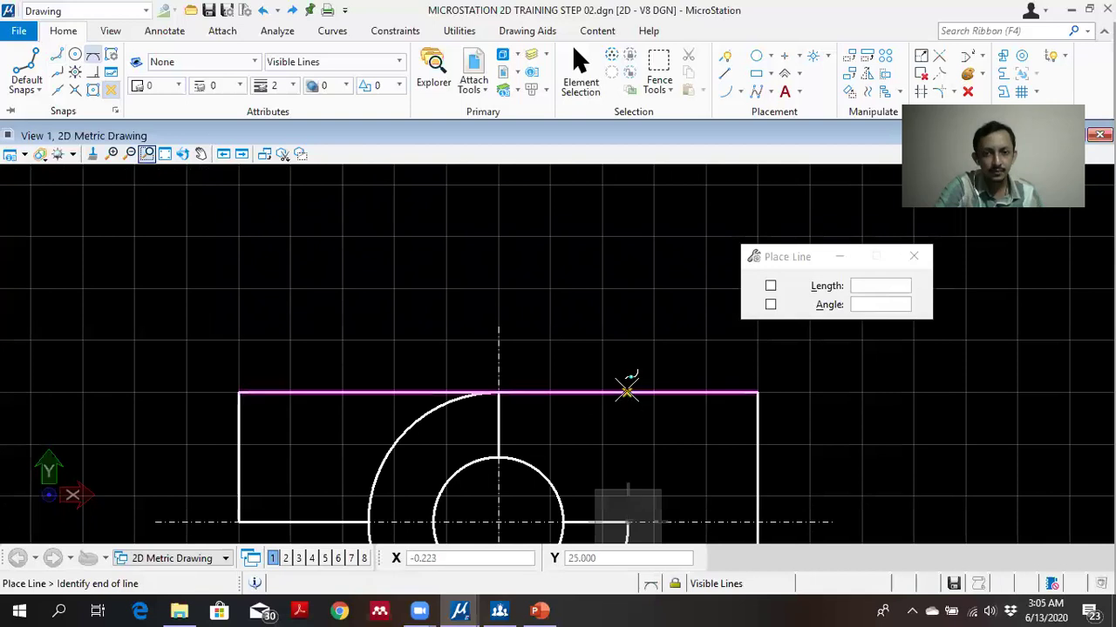
{"action": "scroll", "coordinate": [626, 393], "scroll_direction": "up", "scroll_amount": 3}
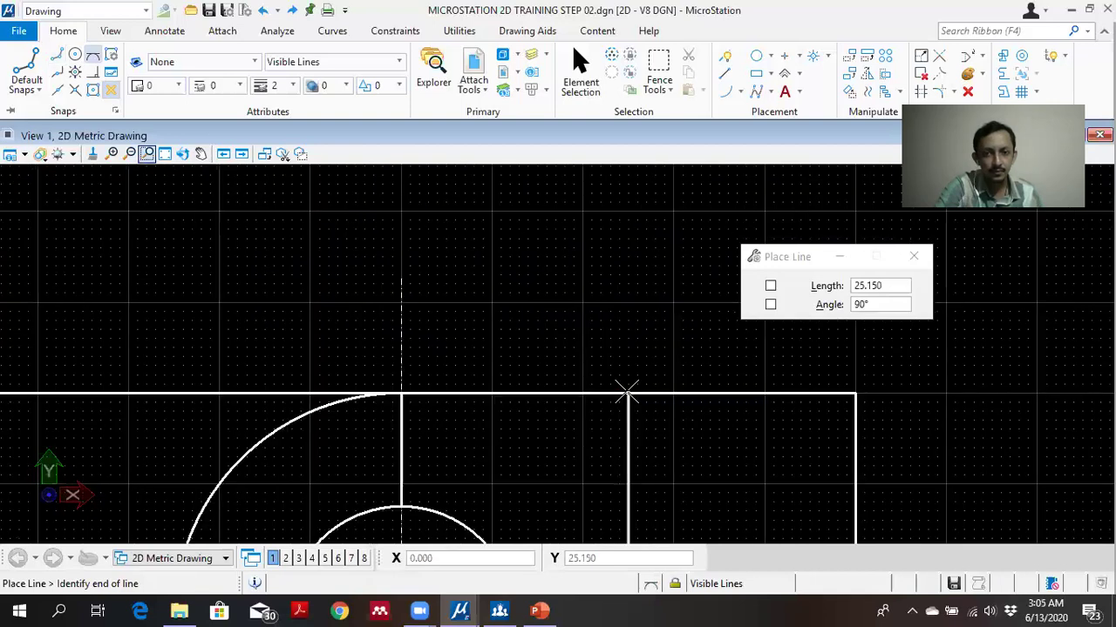
{"action": "scroll", "coordinate": [624, 394], "scroll_direction": "down", "scroll_amount": 5}
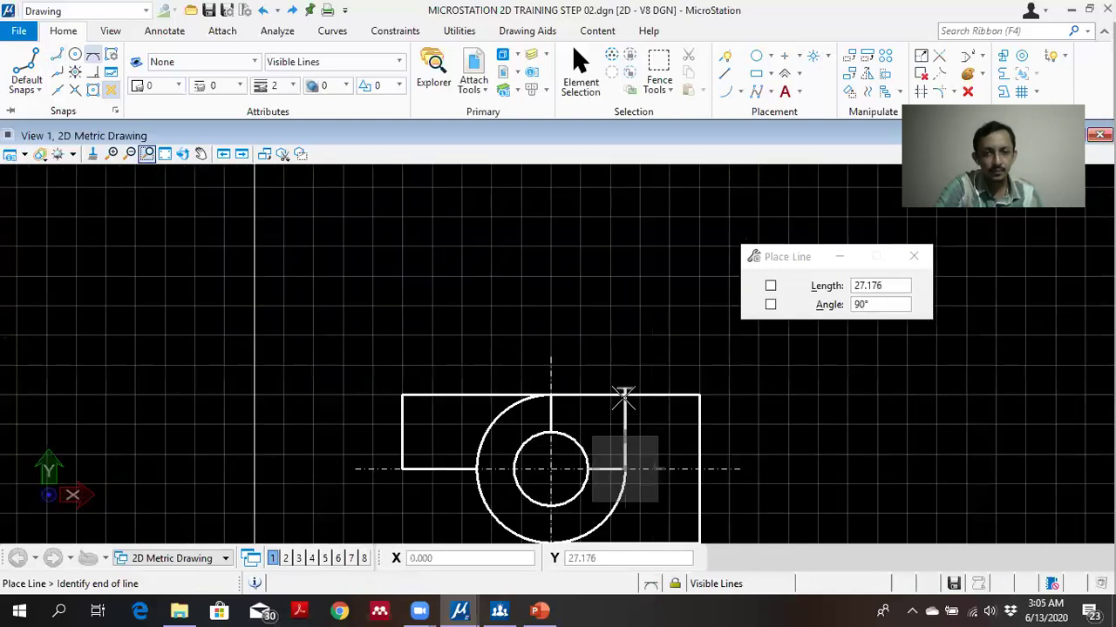
Bring the pending line's end to the inner circle and examine where it locks on the circumference.
{"action": "scroll", "coordinate": [624, 397], "scroll_direction": "up", "scroll_amount": 4}
{"action": "scroll", "coordinate": [498, 393], "scroll_direction": "down", "scroll_amount": 2}
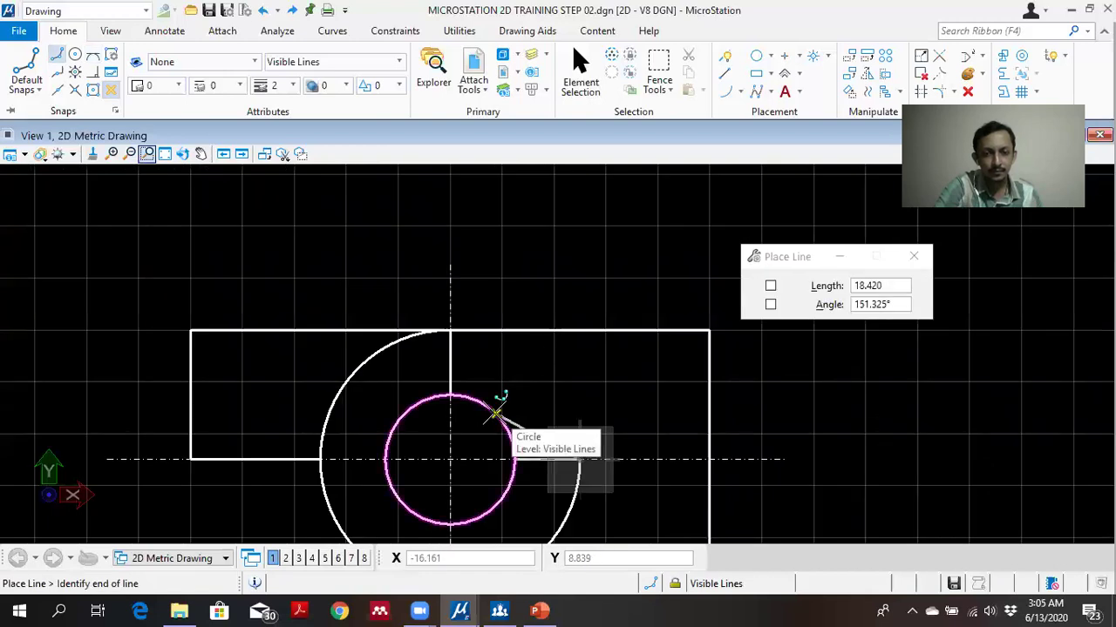
{"action": "scroll", "coordinate": [496, 412], "scroll_direction": "up", "scroll_amount": 2}
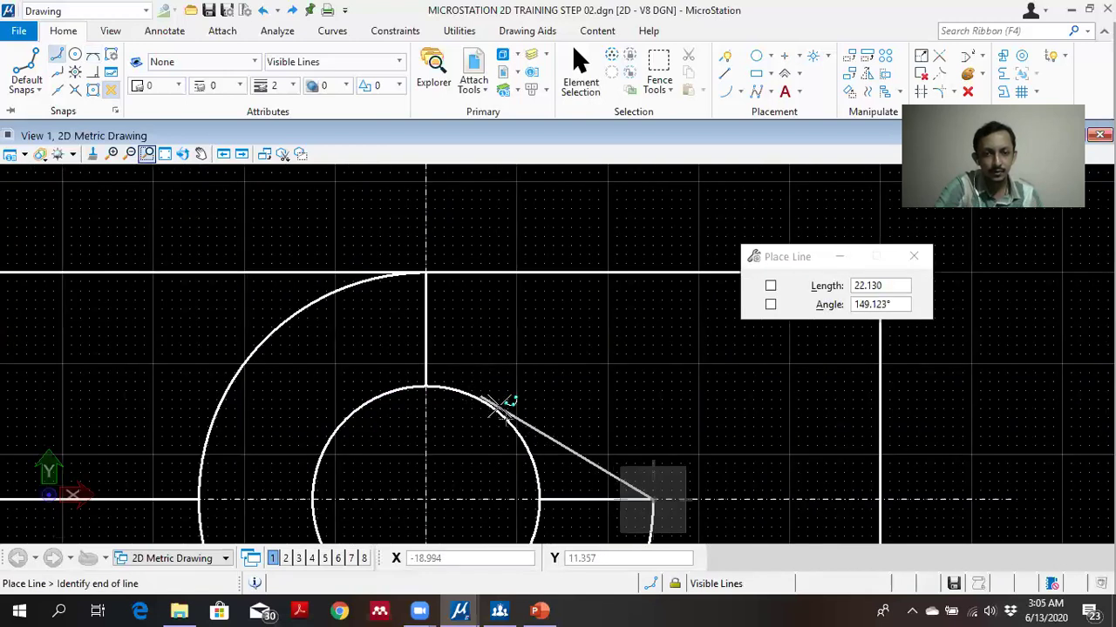
{"action": "scroll", "coordinate": [495, 410], "scroll_direction": "up", "scroll_amount": 4}
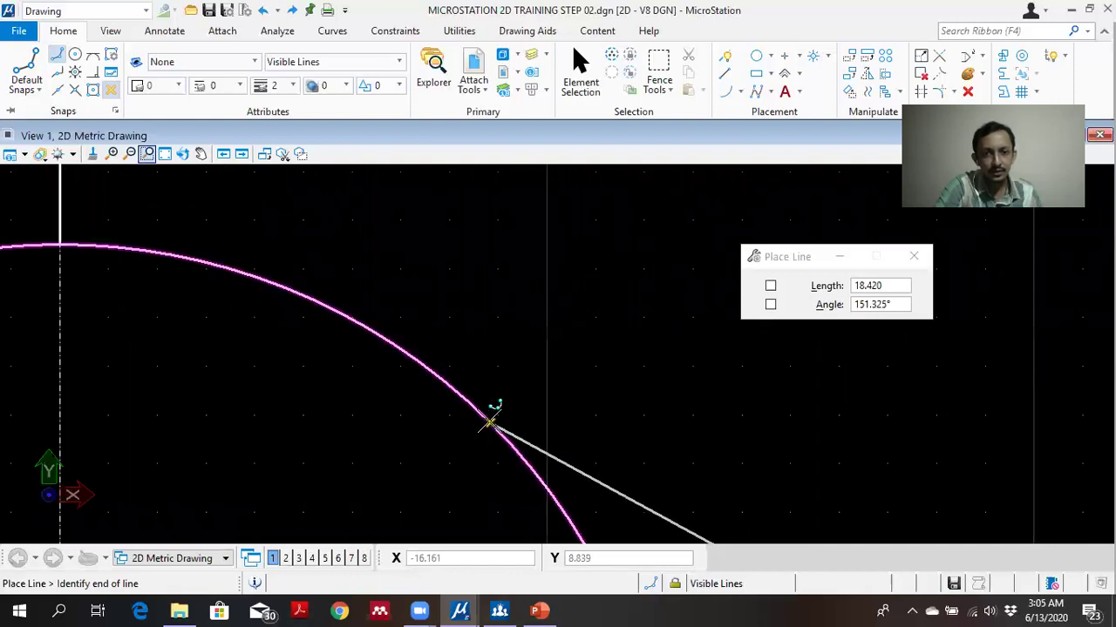
{"action": "scroll", "coordinate": [496, 421], "scroll_direction": "down", "scroll_amount": 4}
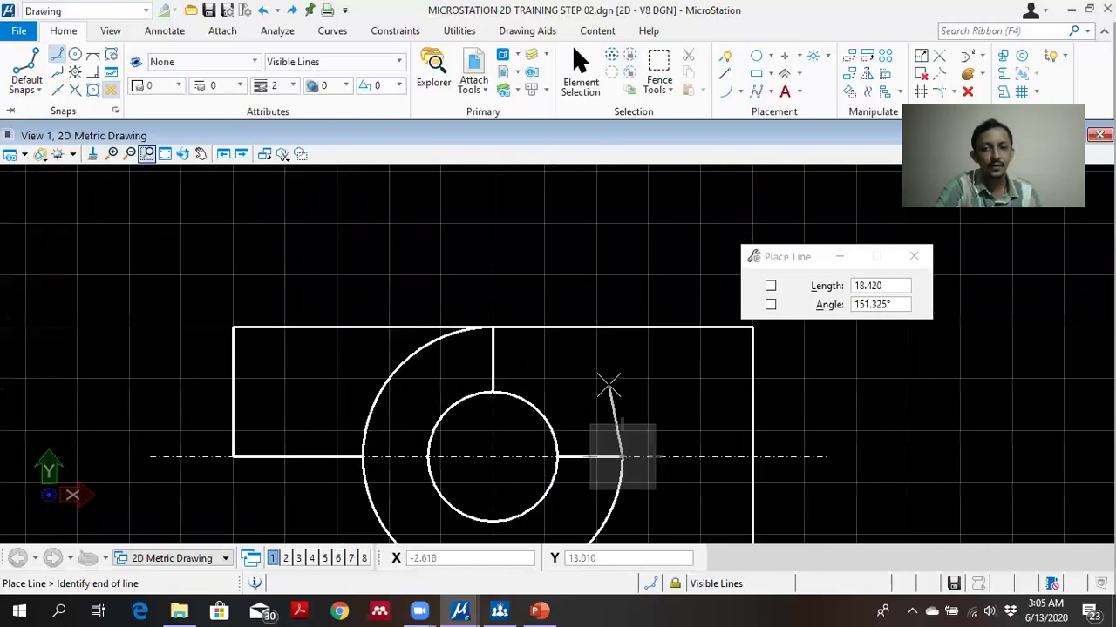
{"action": "scroll", "coordinate": [612, 370], "scroll_direction": "up", "scroll_amount": 3}
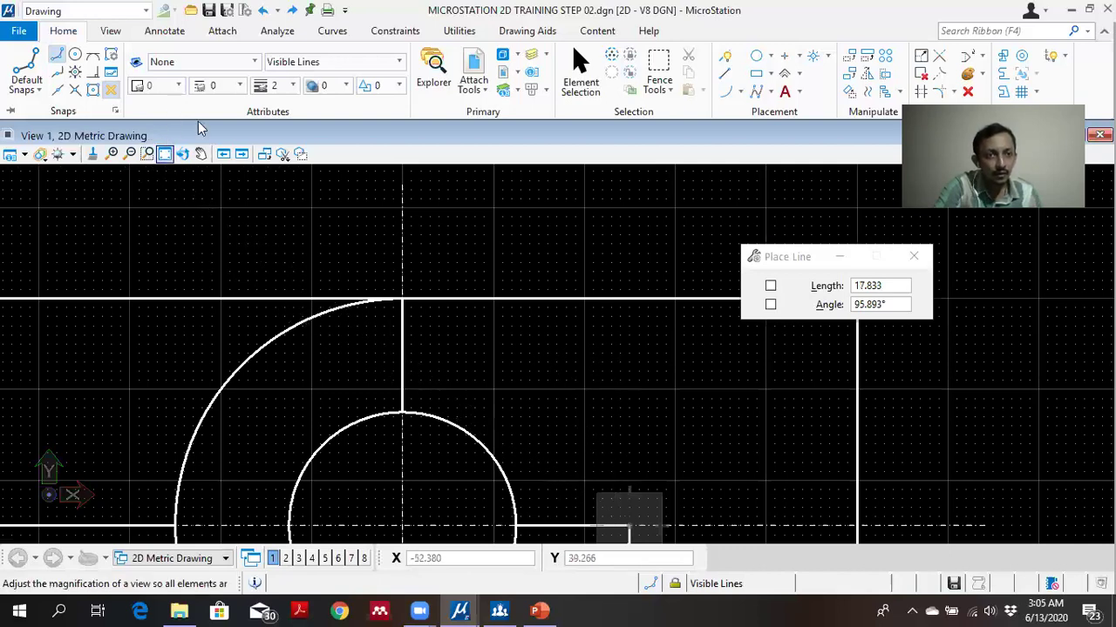
Set the Perpendicular snap and finish the pending line vertically at the rectangle's upper edge, about 25 units long.
{"action": "left_click", "coordinate": [112, 93]}
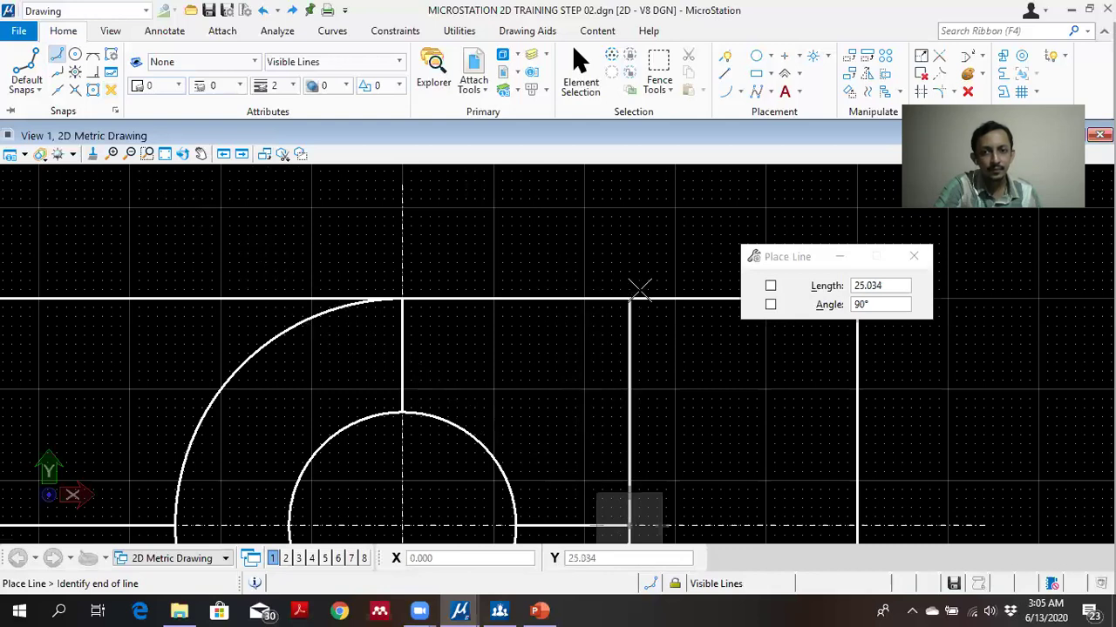
{"action": "scroll", "coordinate": [638, 262], "scroll_direction": "up", "scroll_amount": 2}
{"action": "scroll", "coordinate": [609, 296], "scroll_direction": "down", "scroll_amount": 2}
{"action": "middle_click_drag", "start_coordinate": [658, 336], "coordinate": [525, 241]}
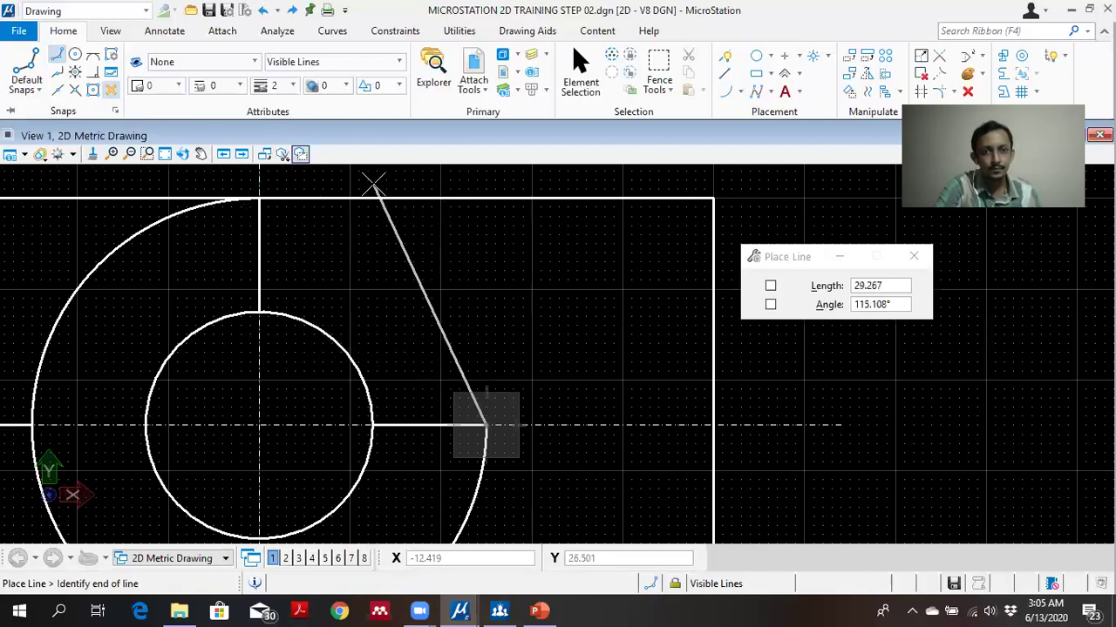
{"action": "left_click", "coordinate": [92, 73]}
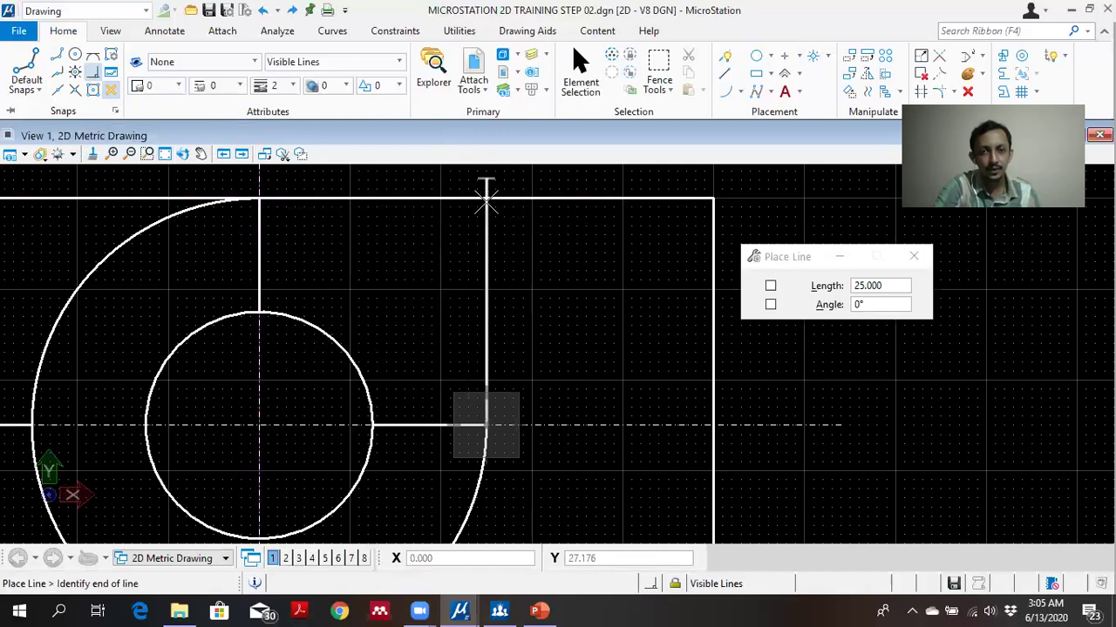
{"action": "scroll", "coordinate": [486, 199], "scroll_direction": "up", "scroll_amount": 2}
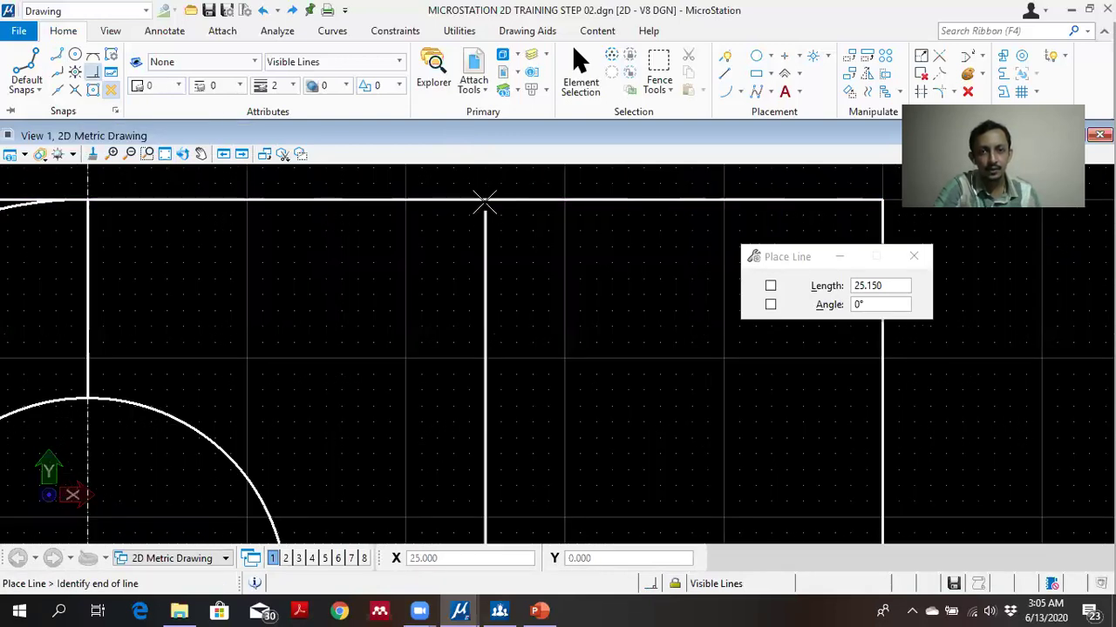
{"action": "left_click", "coordinate": [486, 200]}
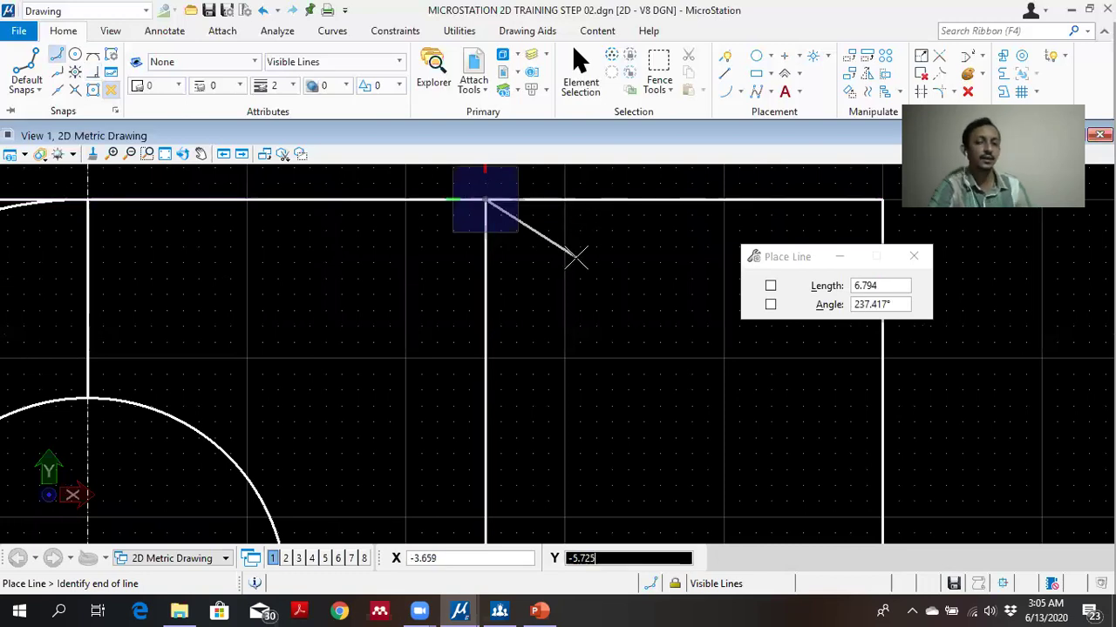
{"action": "right_click", "coordinate": [582, 247]}
{"action": "scroll", "coordinate": [582, 247], "scroll_direction": "down", "scroll_amount": 3}
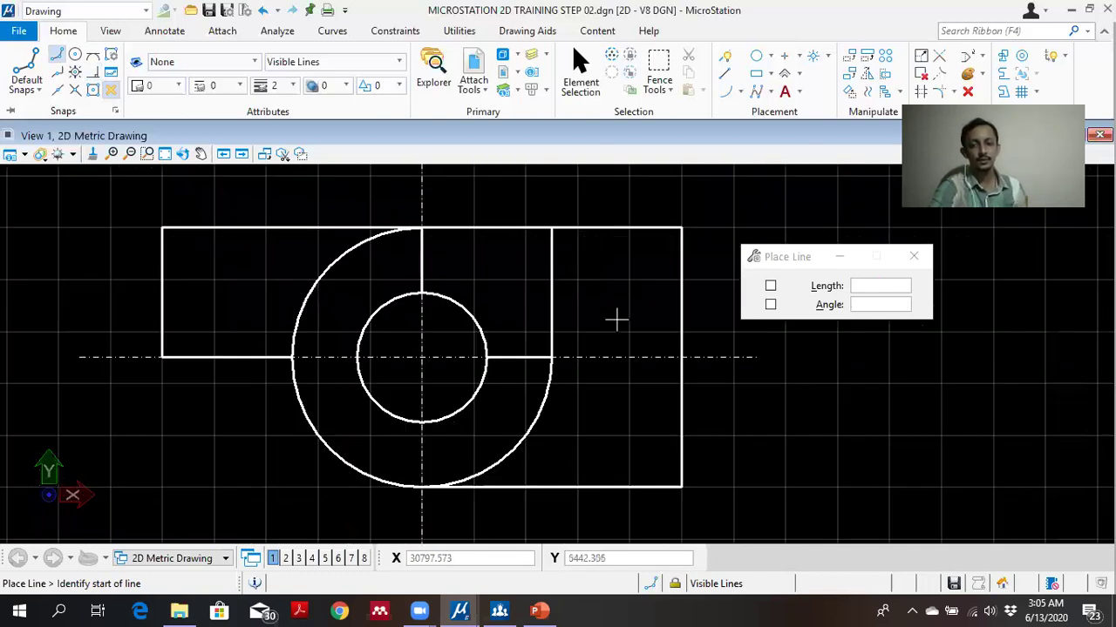
Delete the short vertical line above the inner circle and the short horizontal line joining the circle to the outer arc.
{"action": "scroll", "coordinate": [435, 271], "scroll_direction": "up", "scroll_amount": 2}
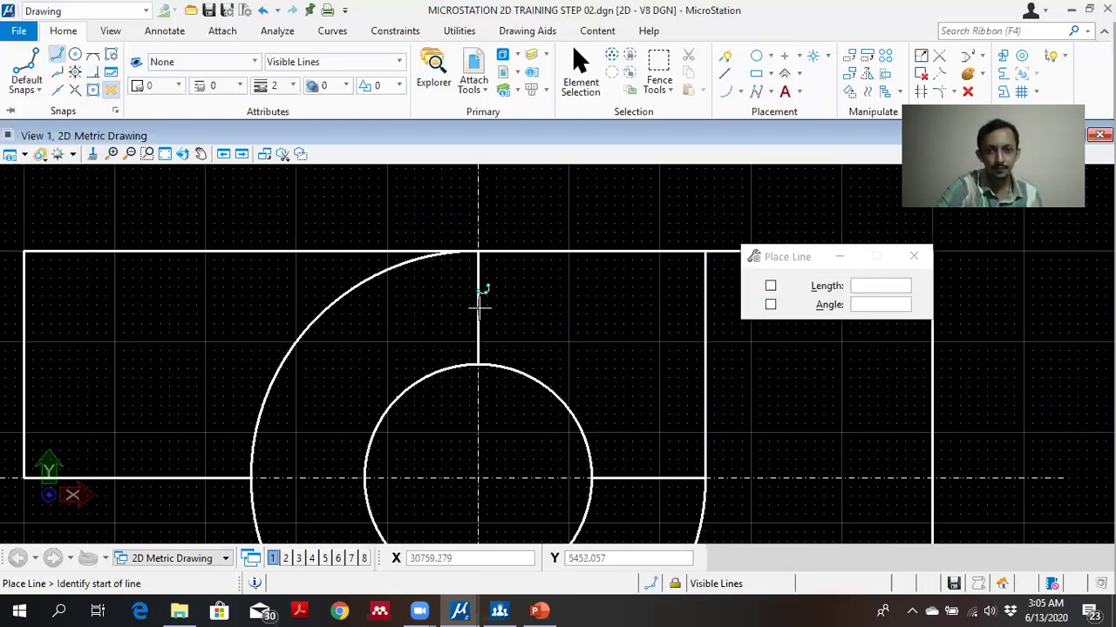
{"action": "left_click", "coordinate": [580, 70]}
{"action": "left_click", "coordinate": [480, 304]}
{"action": "key", "text": "Delete"}
{"action": "scroll", "coordinate": [572, 347], "scroll_direction": "down", "scroll_amount": 2}
{"action": "middle_click_drag", "start_coordinate": [581, 337], "coordinate": [475, 278]}
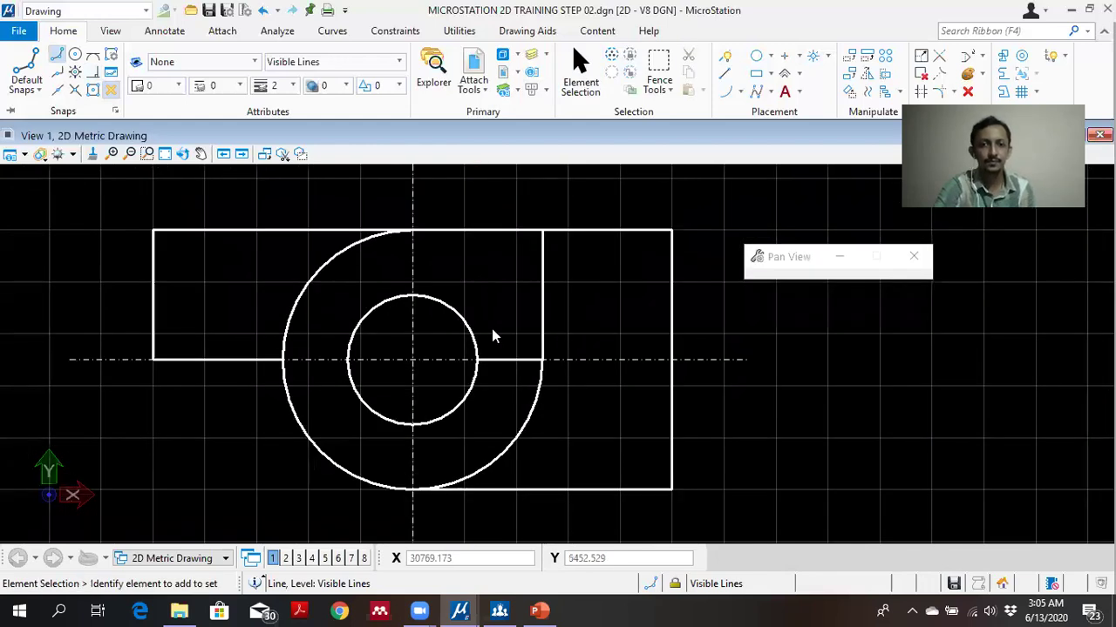
{"action": "left_click", "coordinate": [504, 360]}
{"action": "key", "text": "Delete"}
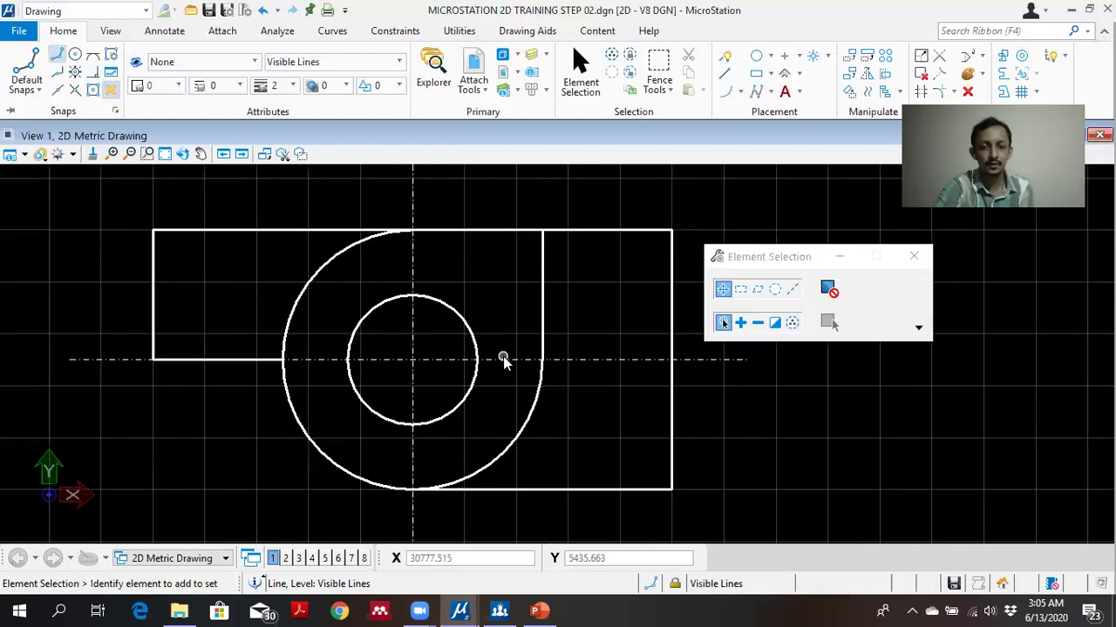
Delete the rectangle's upper horizontal edge.
{"action": "scroll", "coordinate": [503, 357], "scroll_direction": "down", "scroll_amount": 1}
{"action": "scroll", "coordinate": [497, 328], "scroll_direction": "up", "scroll_amount": 2}
{"action": "scroll", "coordinate": [374, 330], "scroll_direction": "down", "scroll_amount": 3}
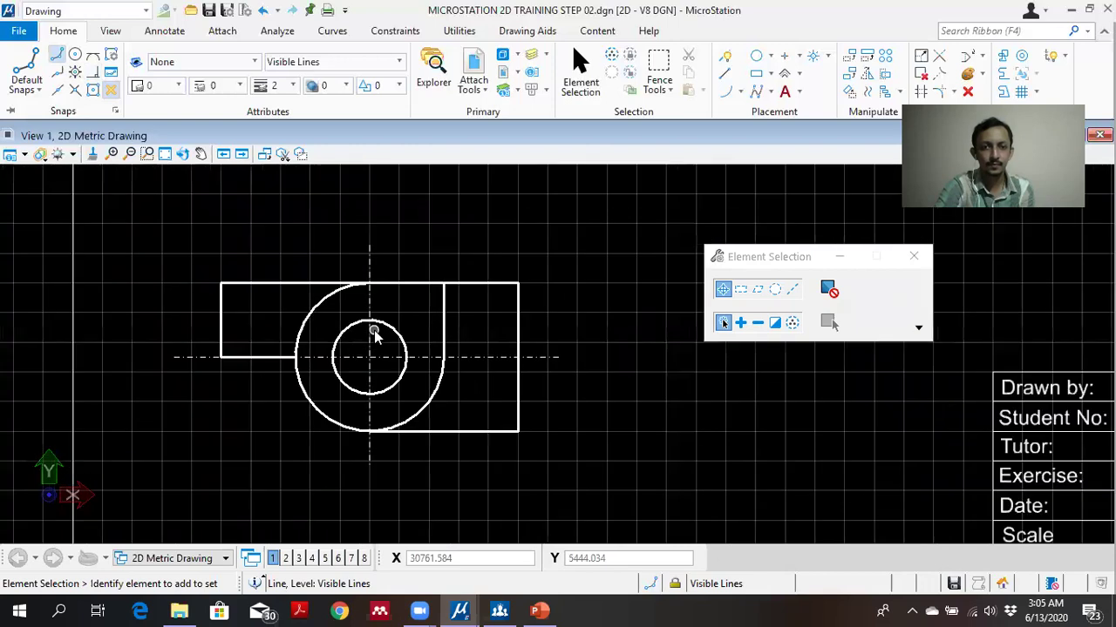
{"action": "middle_click_drag", "start_coordinate": [361, 319], "coordinate": [424, 308]}
{"action": "left_click", "coordinate": [413, 285]}
{"action": "key", "text": "Delete"}
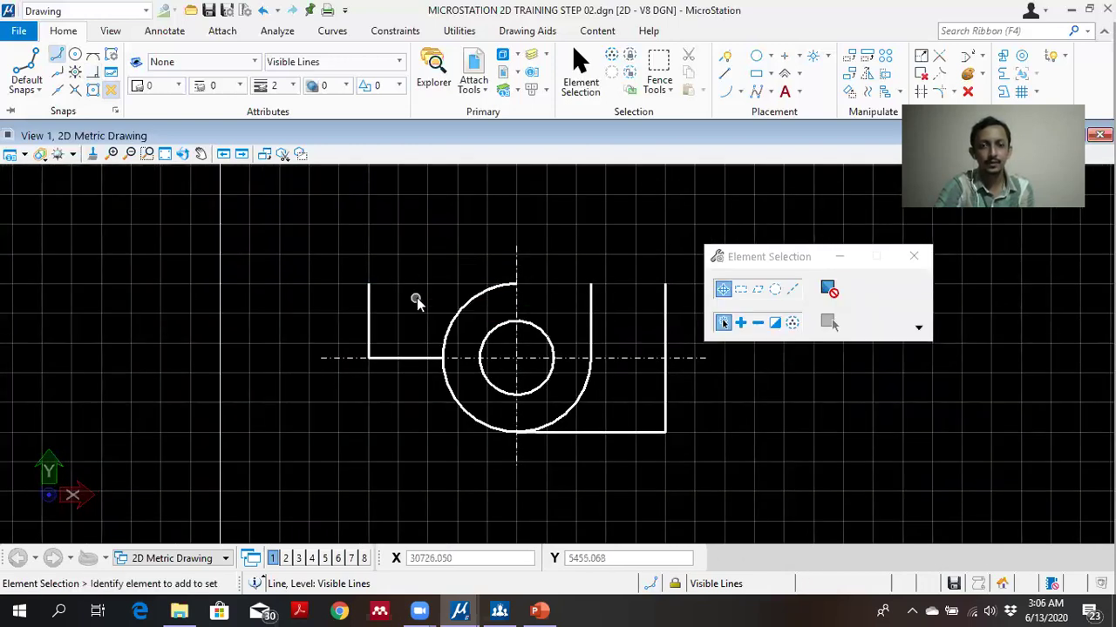
Place a horizontal line from the outer arc's upper end to slightly past the rectangle's right vertical edge.
{"action": "scroll", "coordinate": [574, 266], "scroll_direction": "up", "scroll_amount": 5}
{"action": "middle_click_drag", "start_coordinate": [562, 281], "coordinate": [401, 232]}
{"action": "scroll", "coordinate": [401, 231], "scroll_direction": "down", "scroll_amount": 3}
{"action": "left_click", "coordinate": [182, 154]}
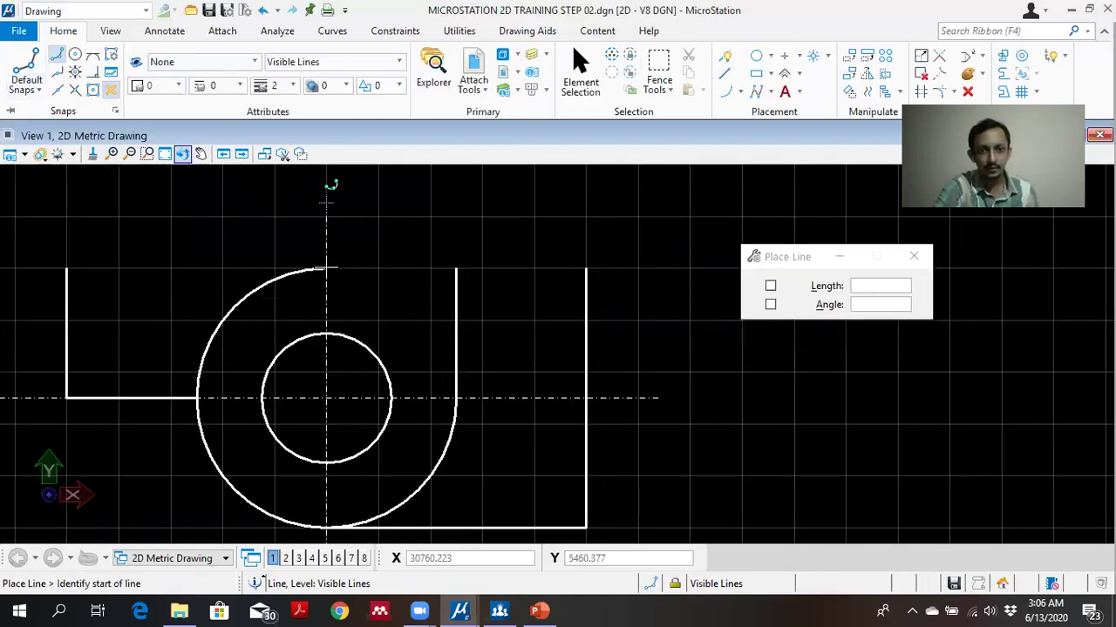
{"action": "left_click", "coordinate": [324, 270]}
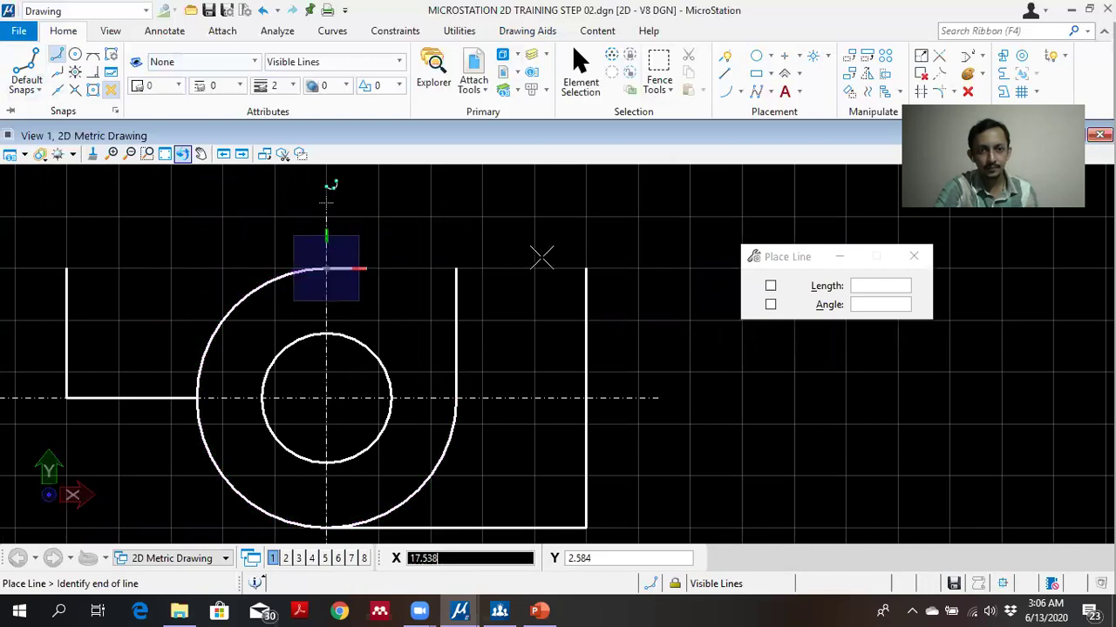
{"action": "left_click", "coordinate": [594, 268]}
{"action": "right_click", "coordinate": [645, 303]}
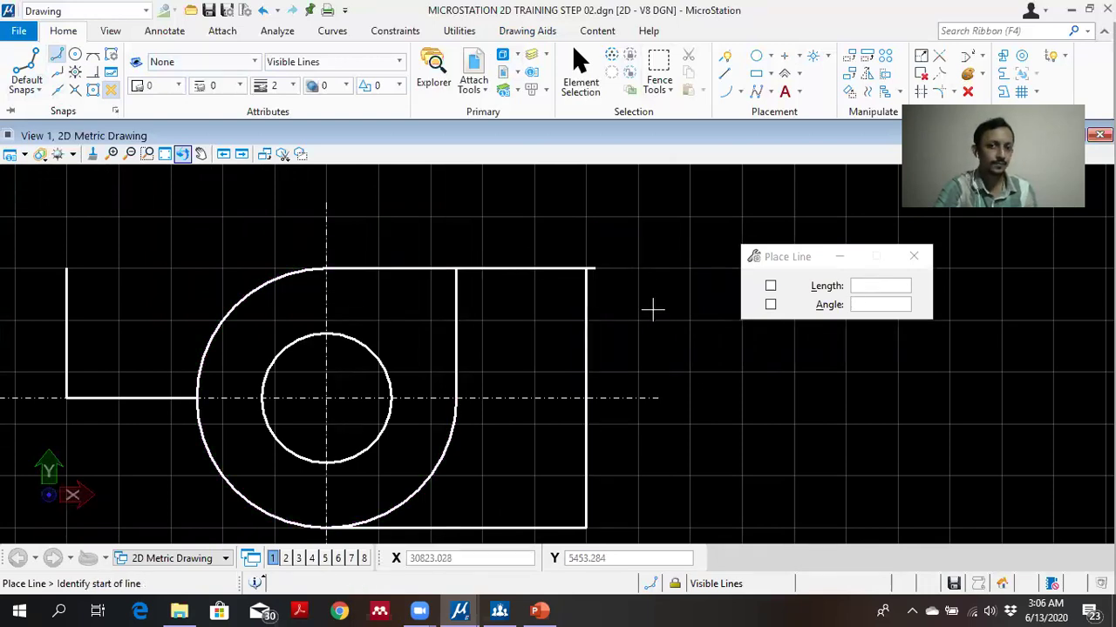
Trim the new horizontal line's overhang with Trim Multiple, using the rectangle's right vertical edge as the cutting element.
{"action": "scroll", "coordinate": [595, 261], "scroll_direction": "up", "scroll_amount": 5}
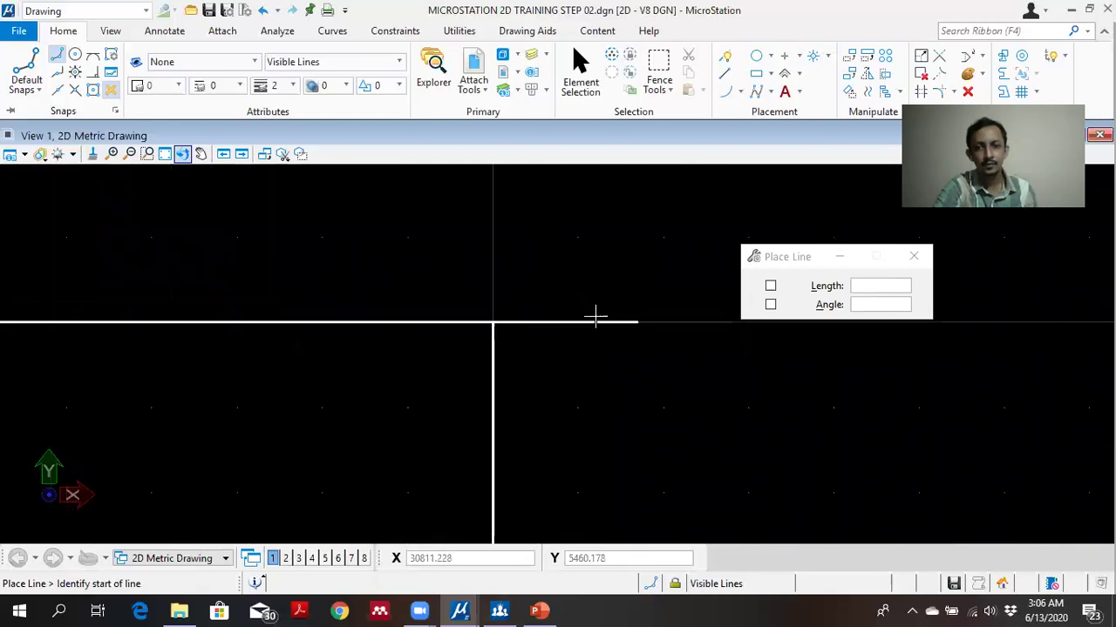
{"action": "scroll", "coordinate": [597, 327], "scroll_direction": "up", "scroll_amount": 2}
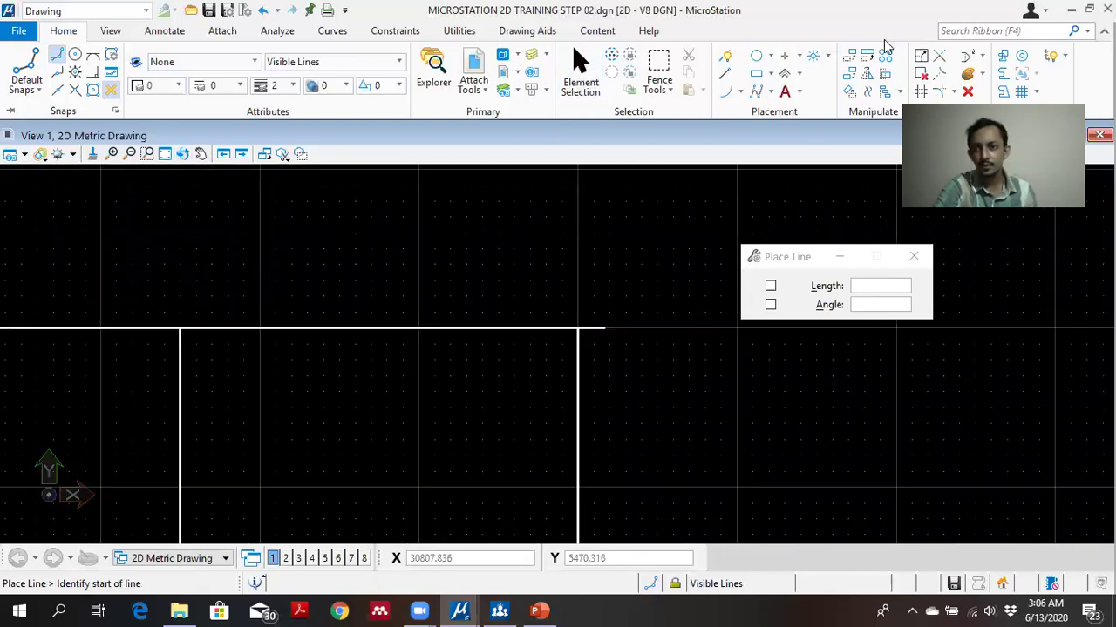
{"action": "left_click", "coordinate": [579, 370]}
{"action": "left_click", "coordinate": [593, 327]}
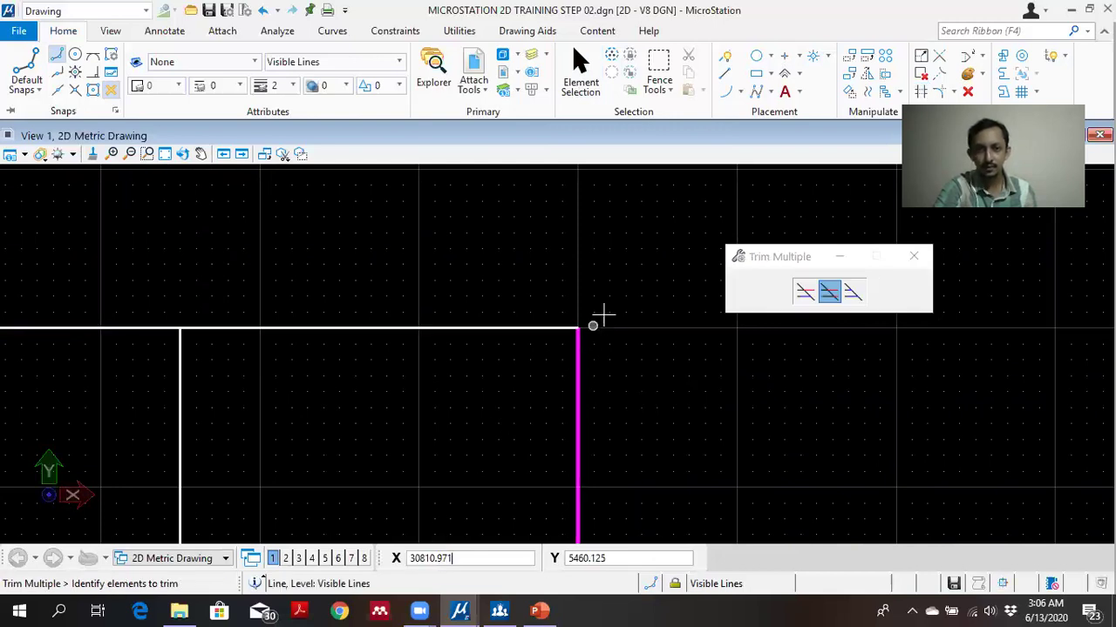
{"action": "right_click", "coordinate": [603, 316]}
Delete the leftover vertical line and its connecting horizontal line on the left side of the outer arc.
{"action": "scroll", "coordinate": [525, 389], "scroll_direction": "down", "scroll_amount": 5}
{"action": "middle_click_drag", "start_coordinate": [382, 427], "coordinate": [625, 264]}
{"action": "scroll", "coordinate": [456, 309], "scroll_direction": "up", "scroll_amount": 5}
{"action": "middle_click_drag", "start_coordinate": [574, 204], "coordinate": [431, 370]}
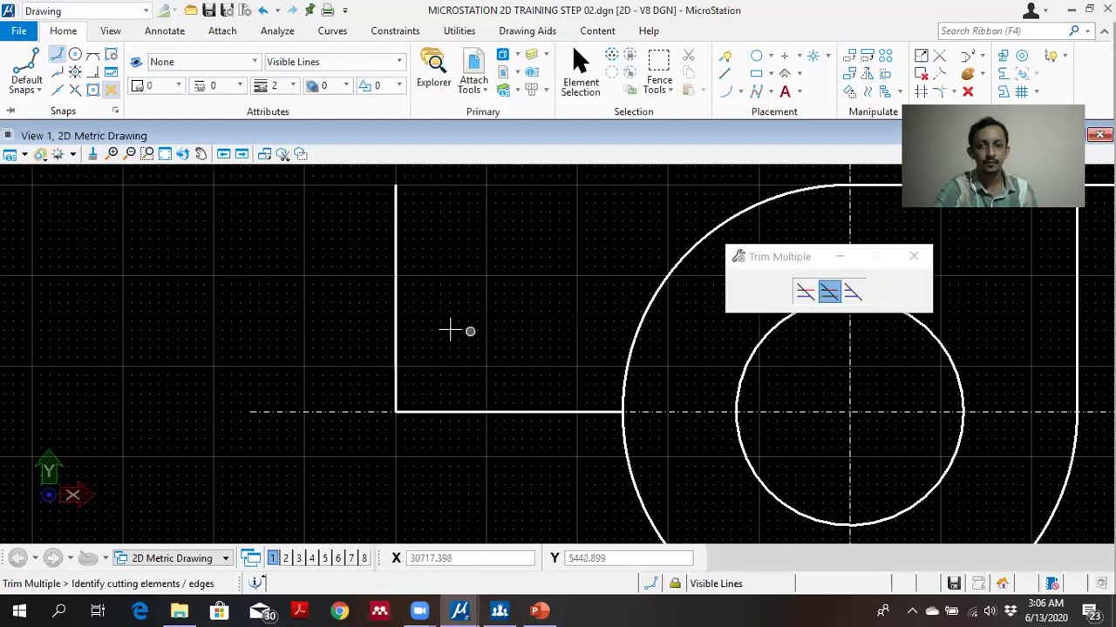
{"action": "left_click", "coordinate": [396, 308]}
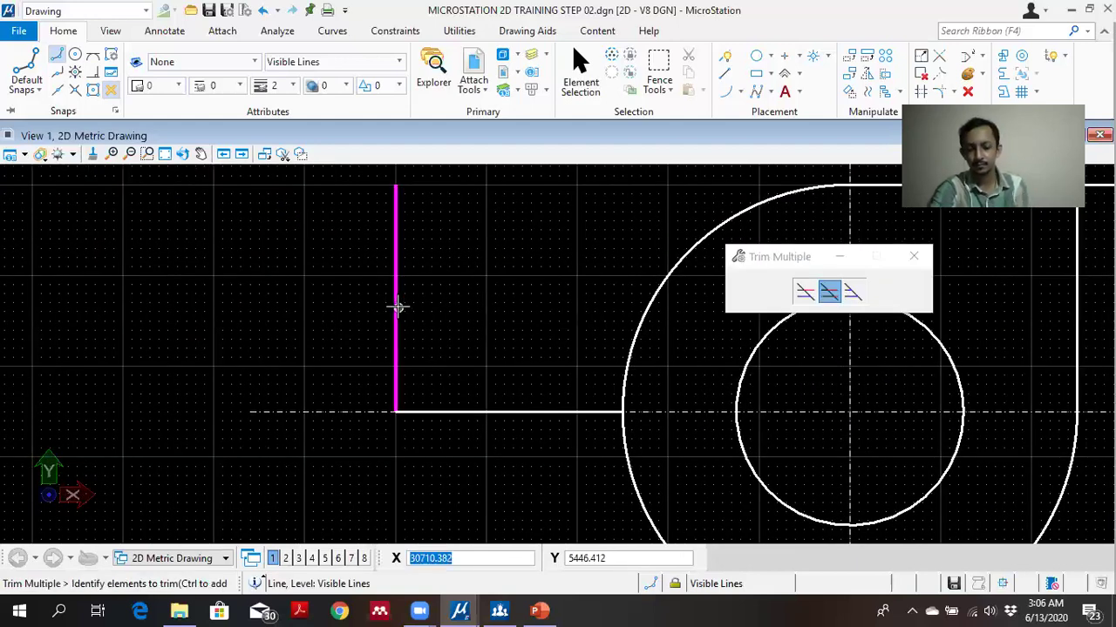
{"action": "right_click", "coordinate": [402, 328]}
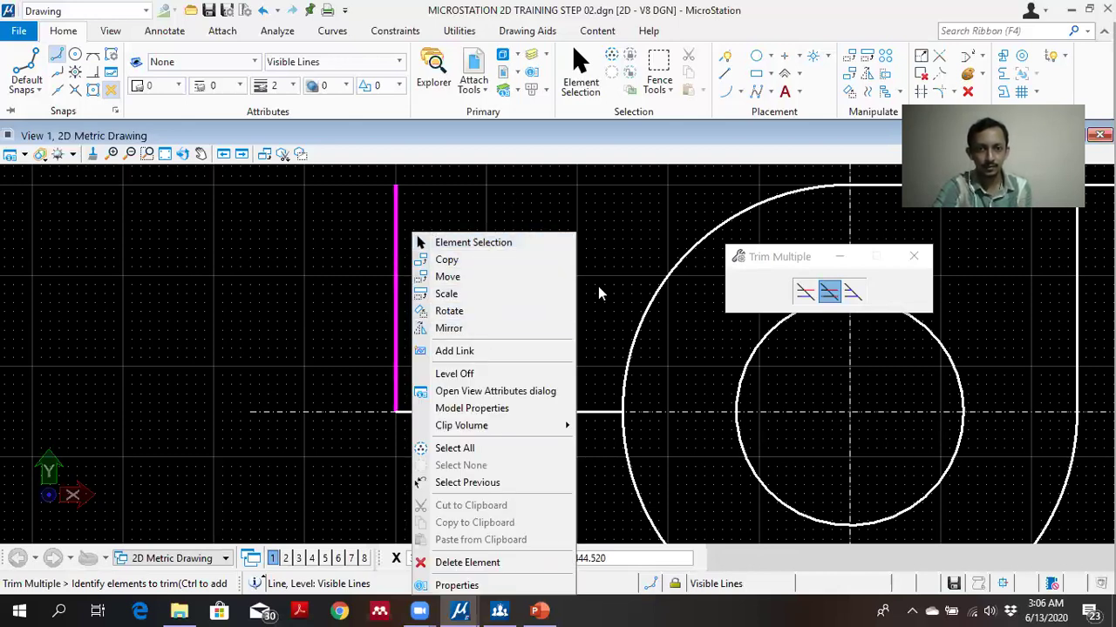
{"action": "left_click", "coordinate": [505, 562]}
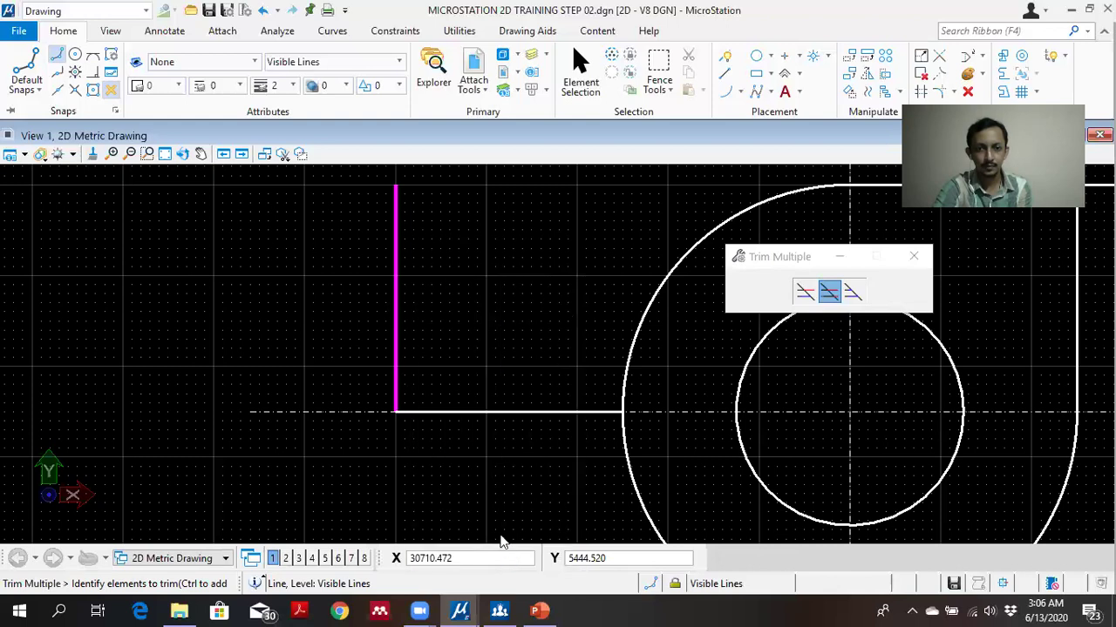
{"action": "left_click", "coordinate": [397, 354]}
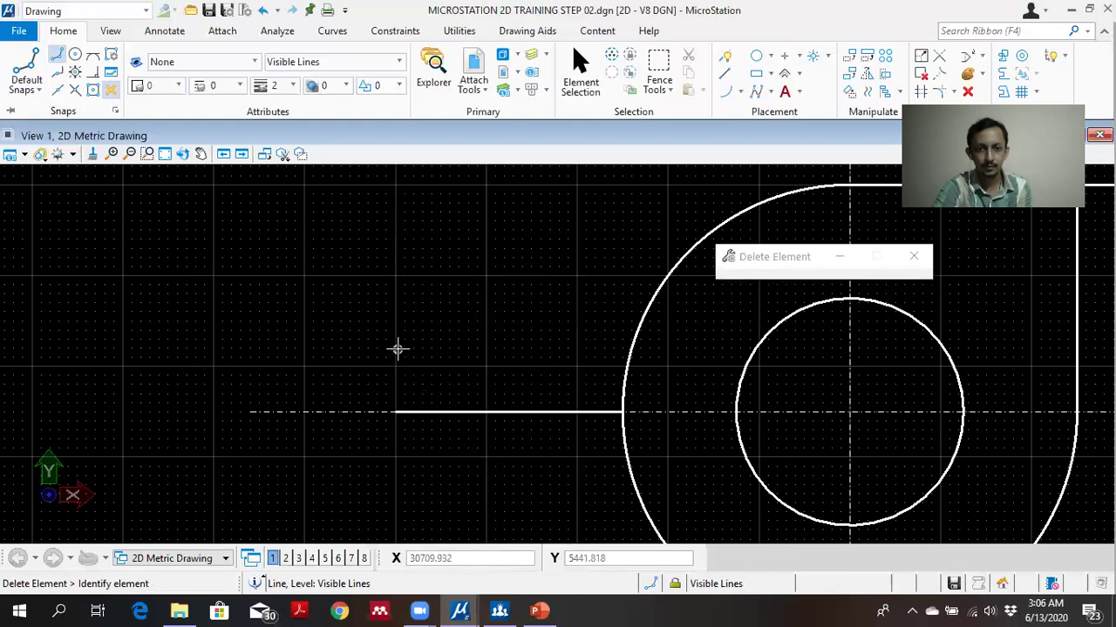
{"action": "left_click", "coordinate": [418, 412]}
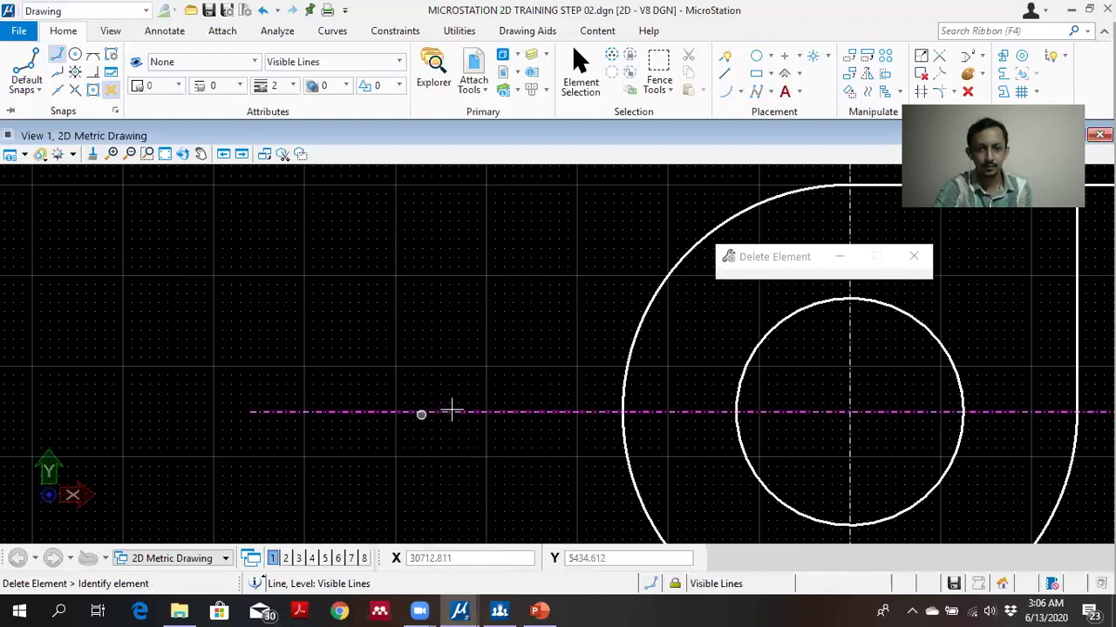
Review the finished outline and switch to the PowerPoint slide "STEP 02 – Drawing Lines and Circles".
{"action": "scroll", "coordinate": [462, 388], "scroll_direction": "down", "scroll_amount": 5}
{"action": "scroll", "coordinate": [584, 383], "scroll_direction": "up", "scroll_amount": 4}
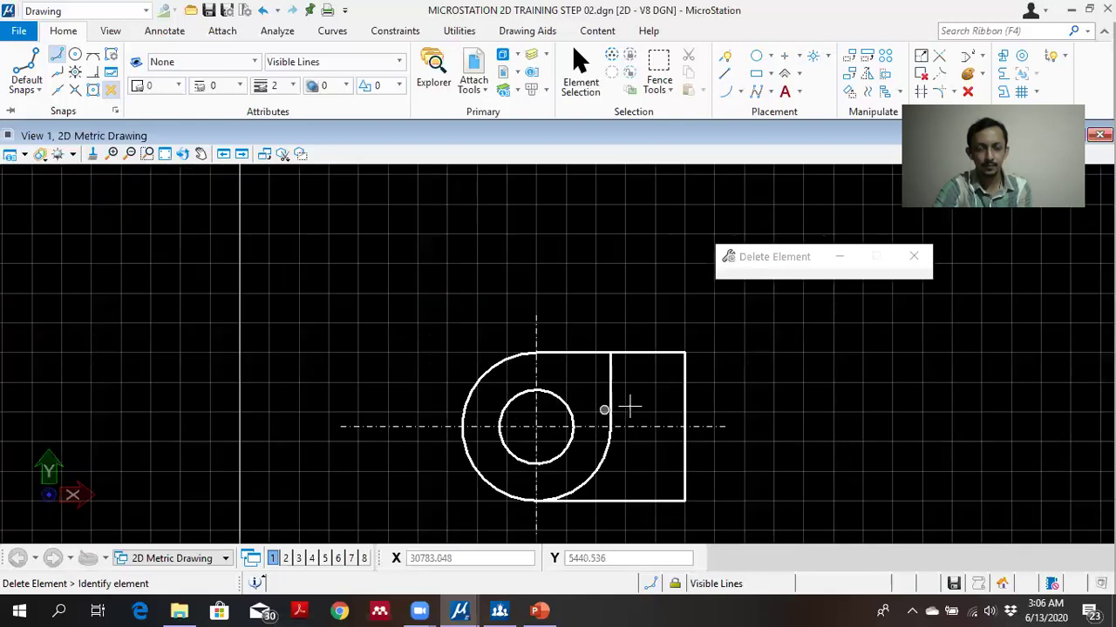
{"action": "middle_click_drag", "start_coordinate": [488, 371], "coordinate": [544, 405]}
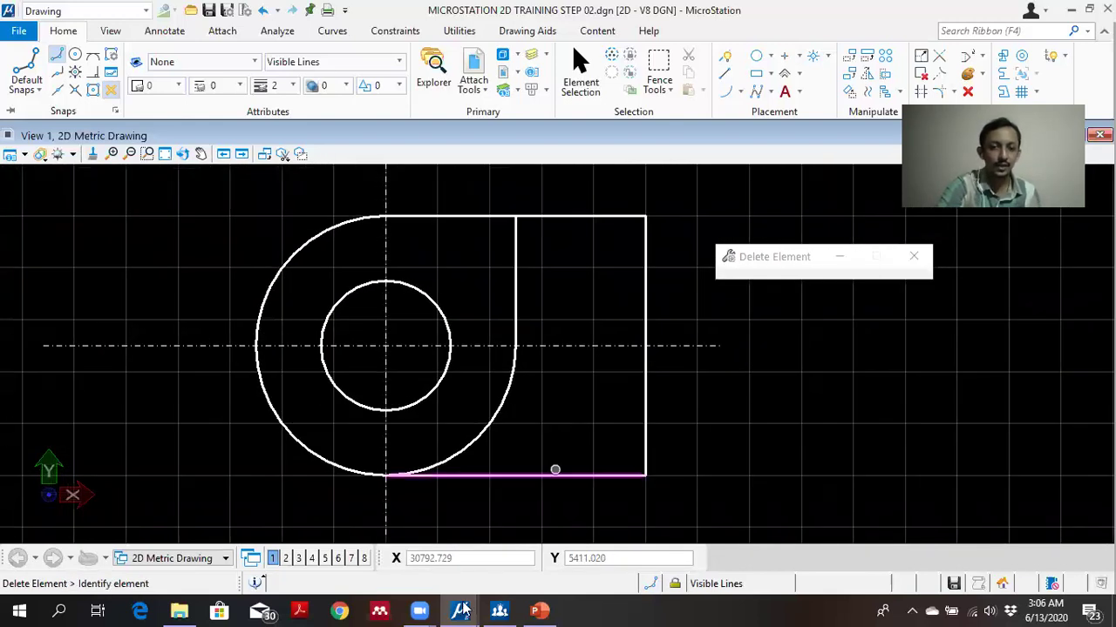
{"action": "left_click", "coordinate": [539, 610]}
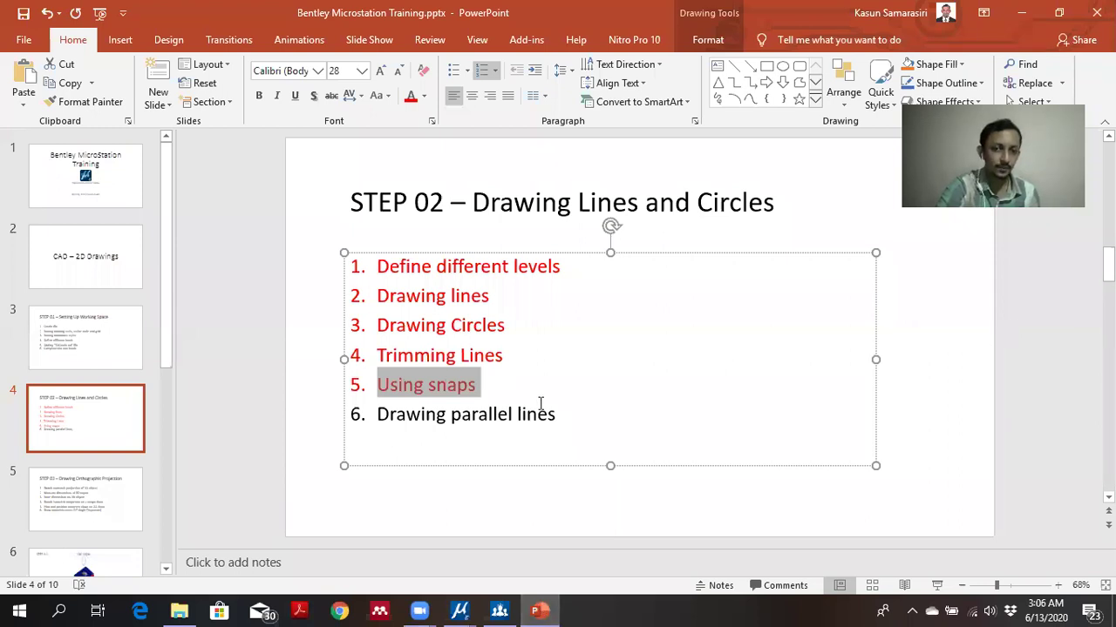
Highlight the outline item "Drawing parallel lines" and switch back to the figure in MicroStation.
{"action": "mouse_move", "coordinate": [563, 413]}
{"action": "left_mouse_down"}
{"action": "mouse_move", "coordinate": [428, 428]}
{"action": "mouse_move", "coordinate": [389, 416]}
{"action": "left_mouse_up"}
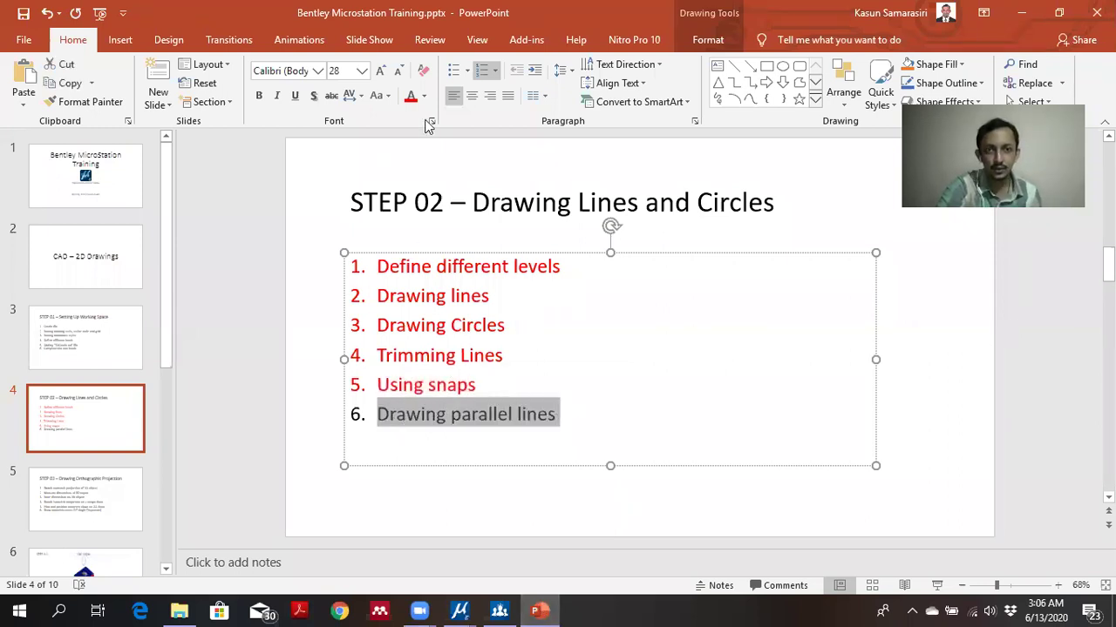
{"action": "left_click", "coordinate": [1020, 12]}
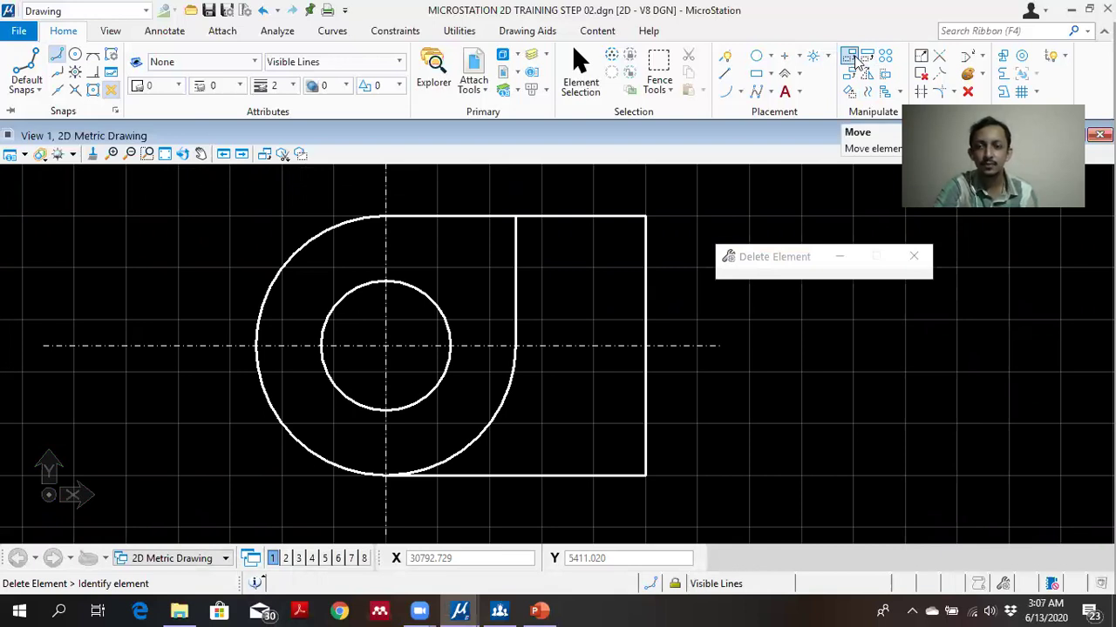
{"action": "scroll", "coordinate": [514, 252], "scroll_direction": "down", "scroll_amount": 5}
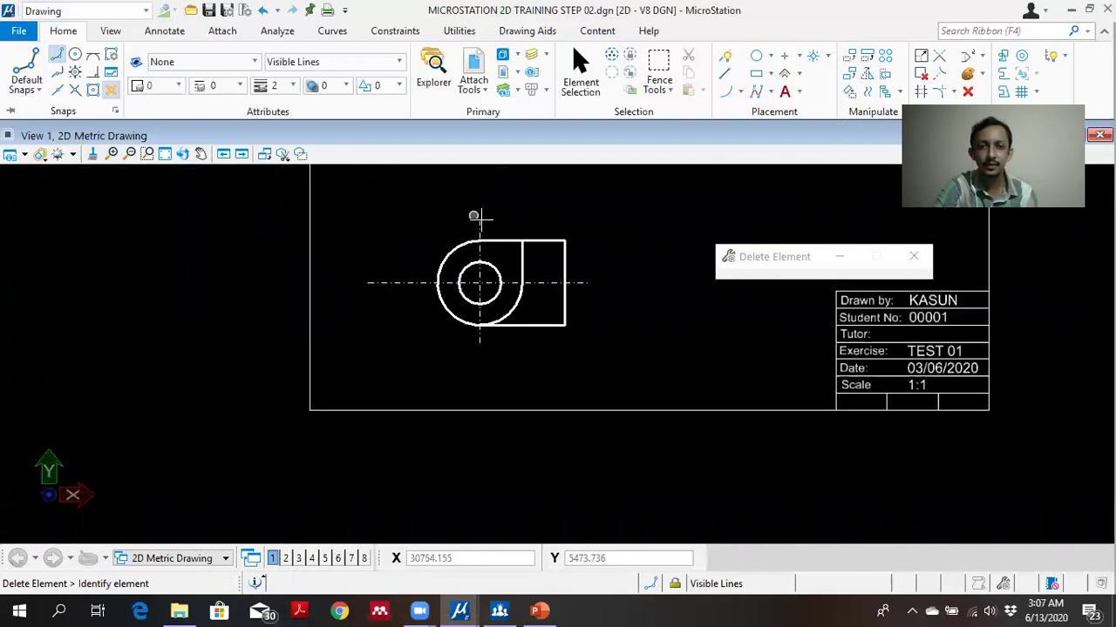
{"action": "scroll", "coordinate": [479, 217], "scroll_direction": "up", "scroll_amount": 3}
Delete the figure's vertical centre line as a trial and undo the deletion.
{"action": "key", "text": "Escape"}
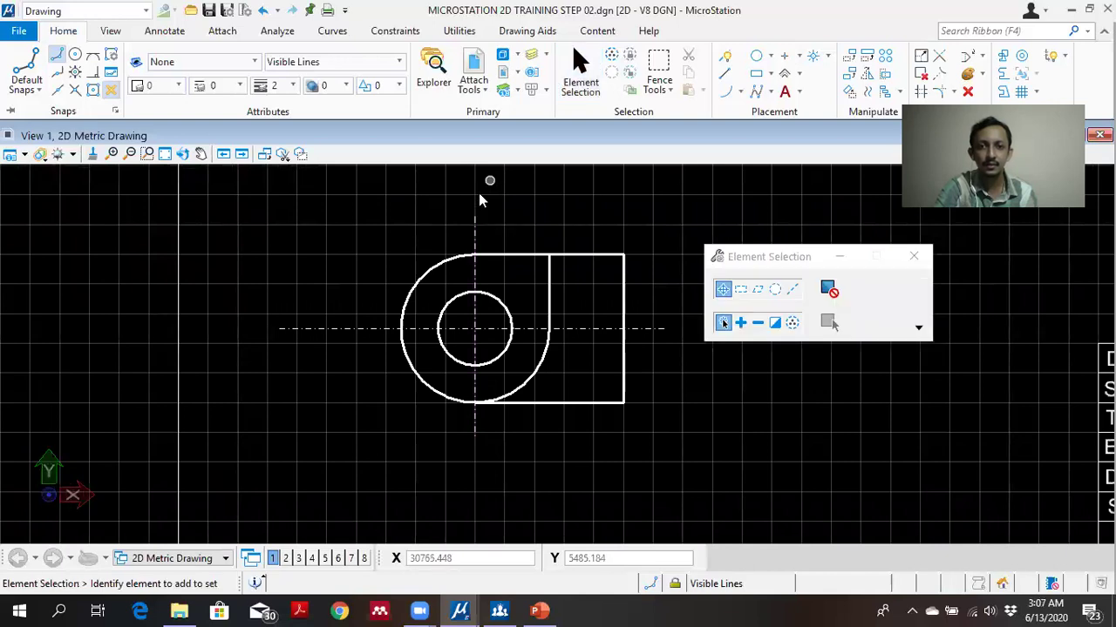
{"action": "left_click", "coordinate": [474, 220]}
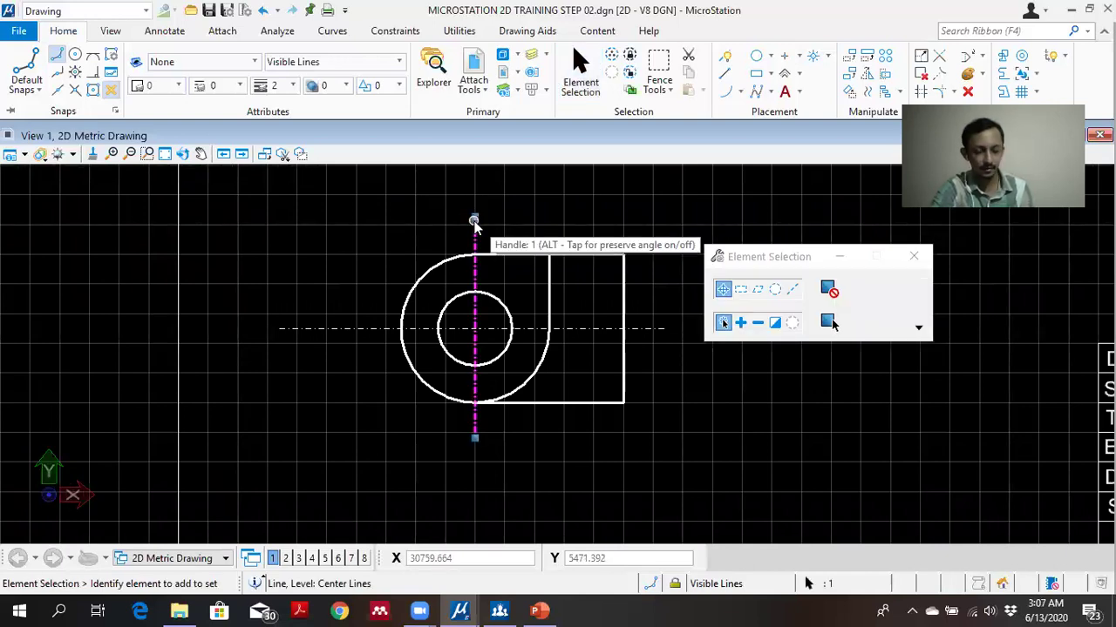
{"action": "key", "text": "Delete"}
{"action": "key", "text": "ctrl+z"}
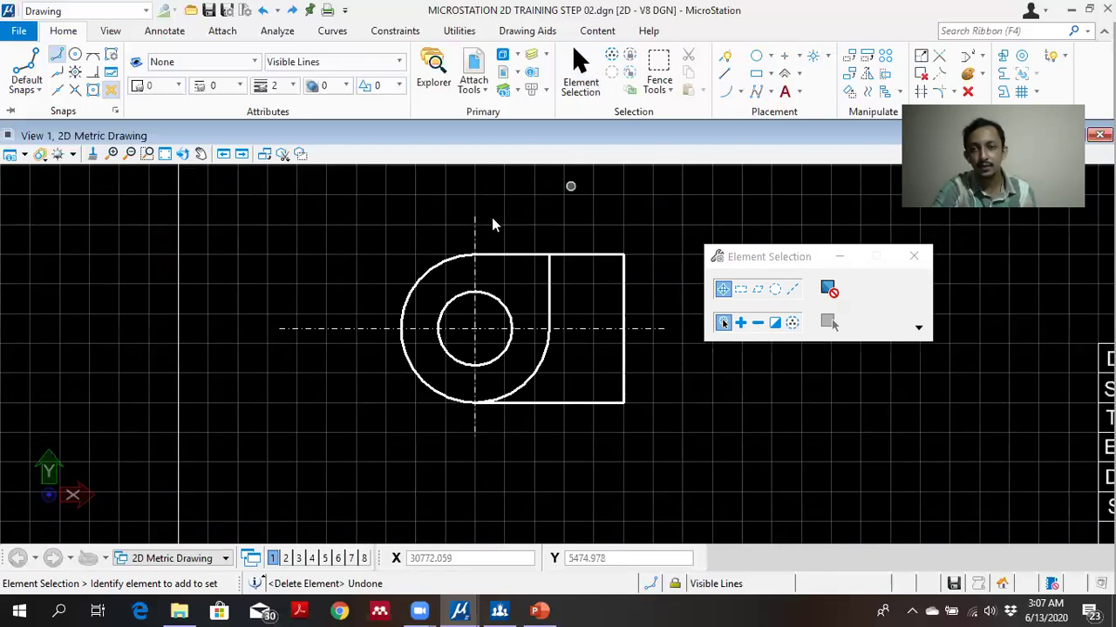
Move the inner circle 12.5 to the right along the horizontal centre line so its right edge meets the outer arc's right end.
{"action": "left_click", "coordinate": [851, 56]}
{"action": "scroll", "coordinate": [602, 287], "scroll_direction": "up", "scroll_amount": 2}
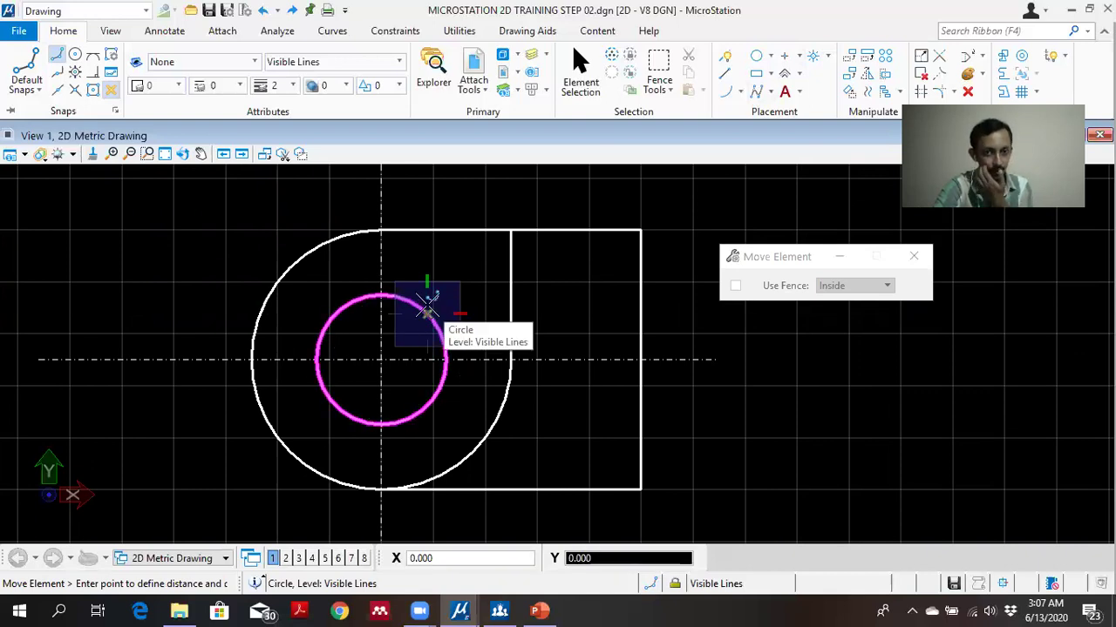
{"action": "right_click", "coordinate": [427, 310]}
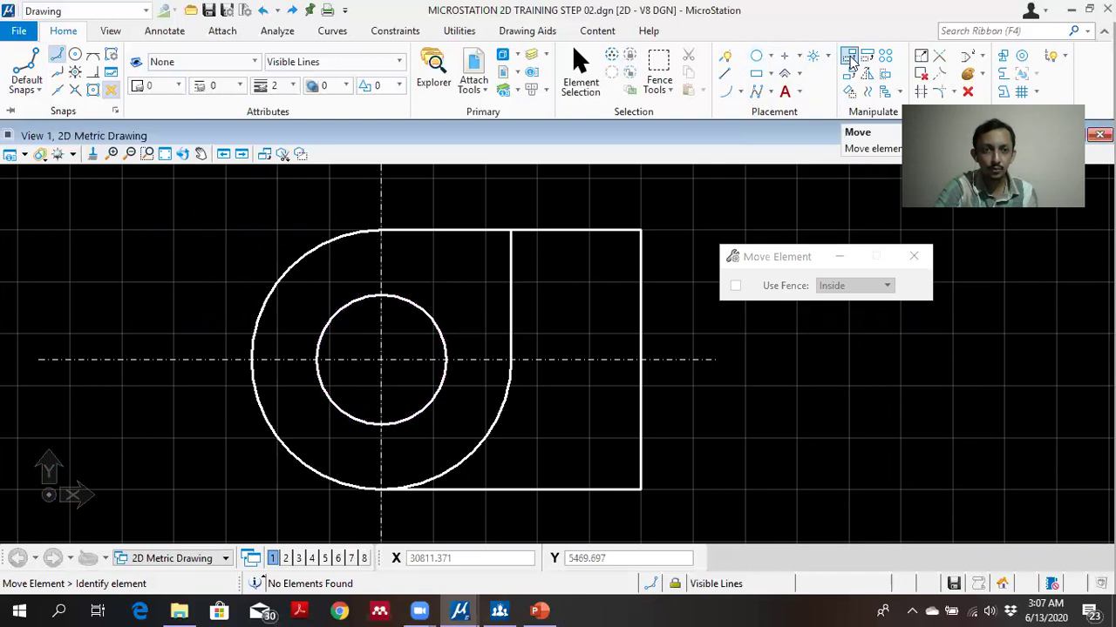
{"action": "scroll", "coordinate": [374, 364], "scroll_direction": "up", "scroll_amount": 2}
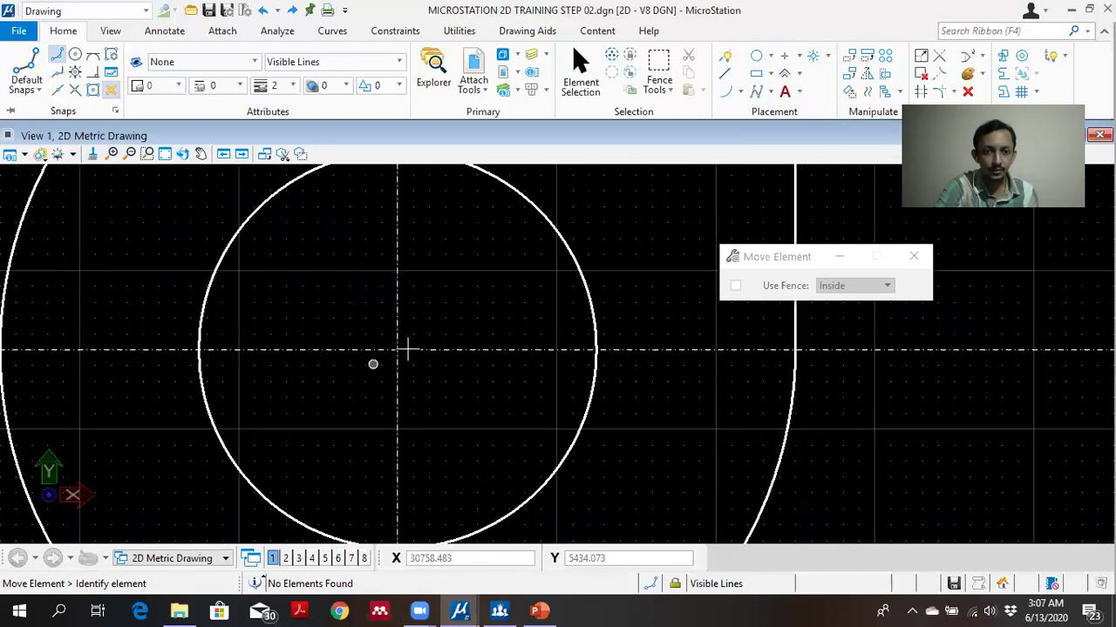
{"action": "scroll", "coordinate": [397, 357], "scroll_direction": "up", "scroll_amount": 2}
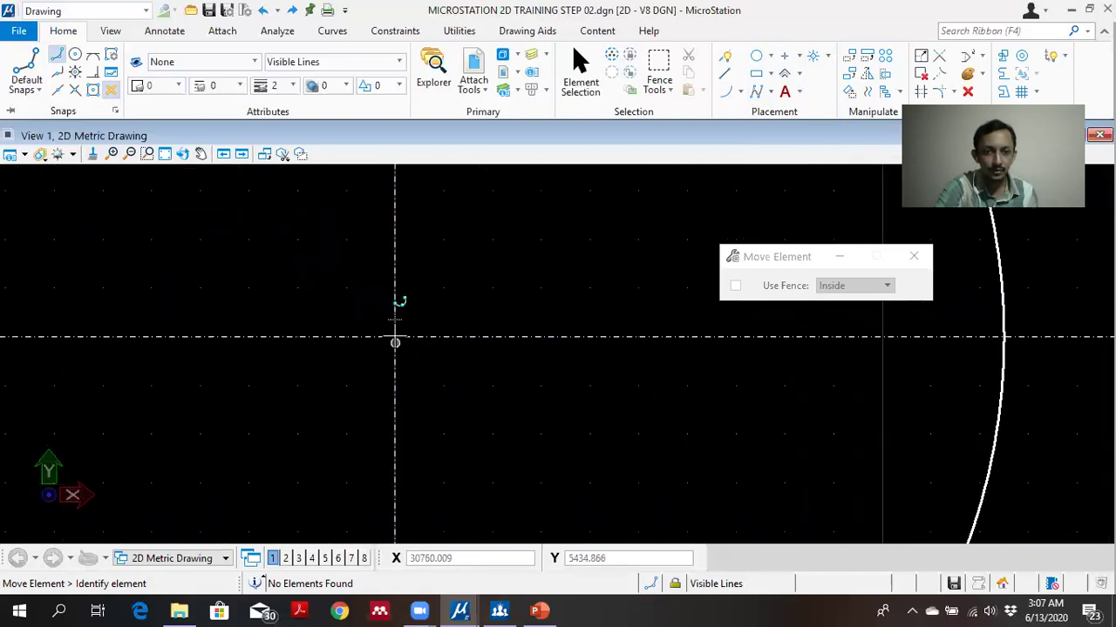
{"action": "scroll", "coordinate": [394, 319], "scroll_direction": "down", "scroll_amount": 2}
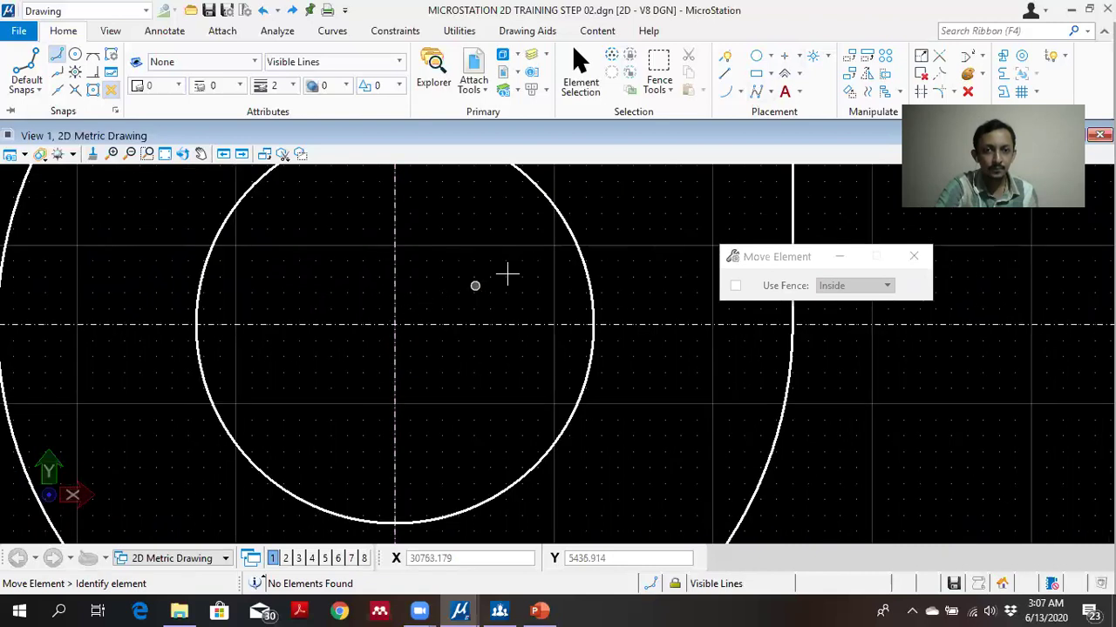
{"action": "left_click", "coordinate": [593, 322]}
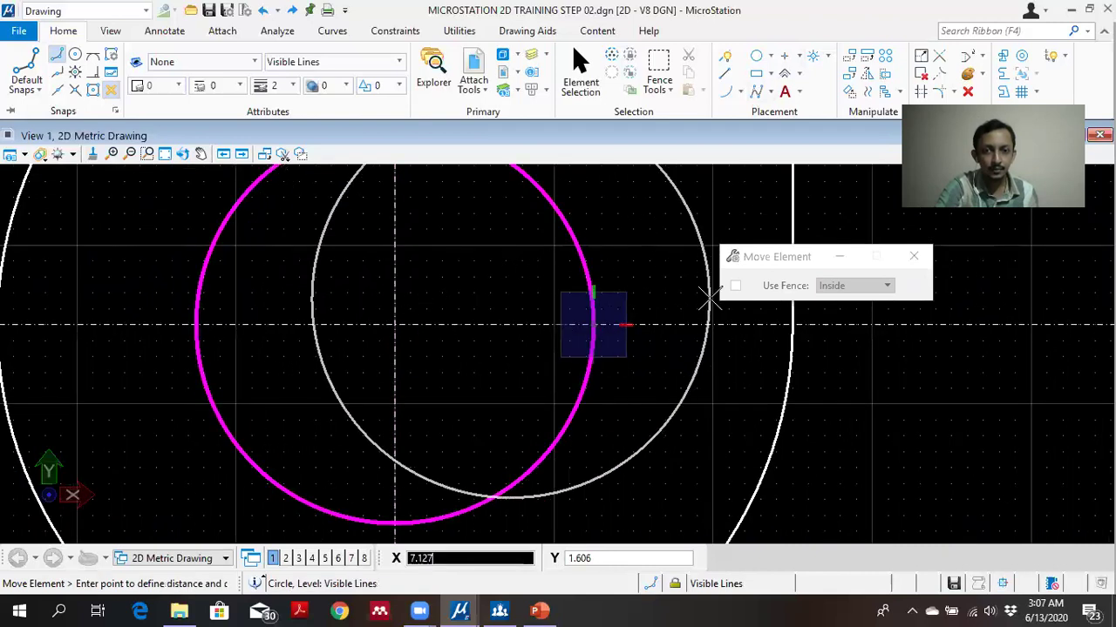
{"action": "scroll", "coordinate": [767, 323], "scroll_direction": "down", "scroll_amount": 3}
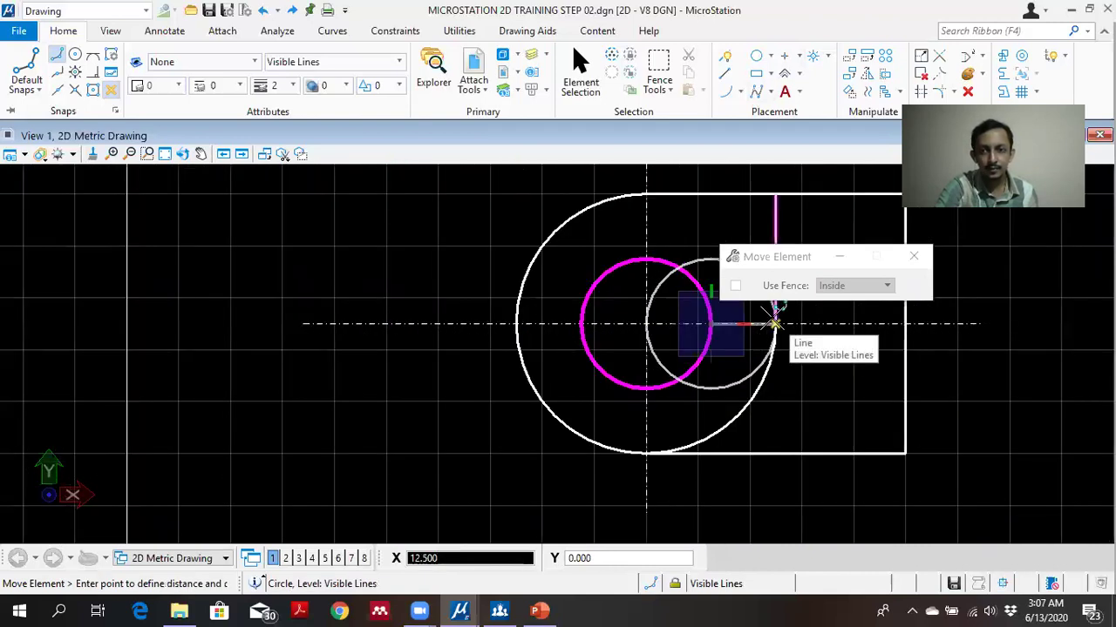
{"action": "middle_click_drag", "start_coordinate": [773, 323], "coordinate": [622, 370]}
{"action": "scroll", "coordinate": [623, 372], "scroll_direction": "up", "scroll_amount": 4}
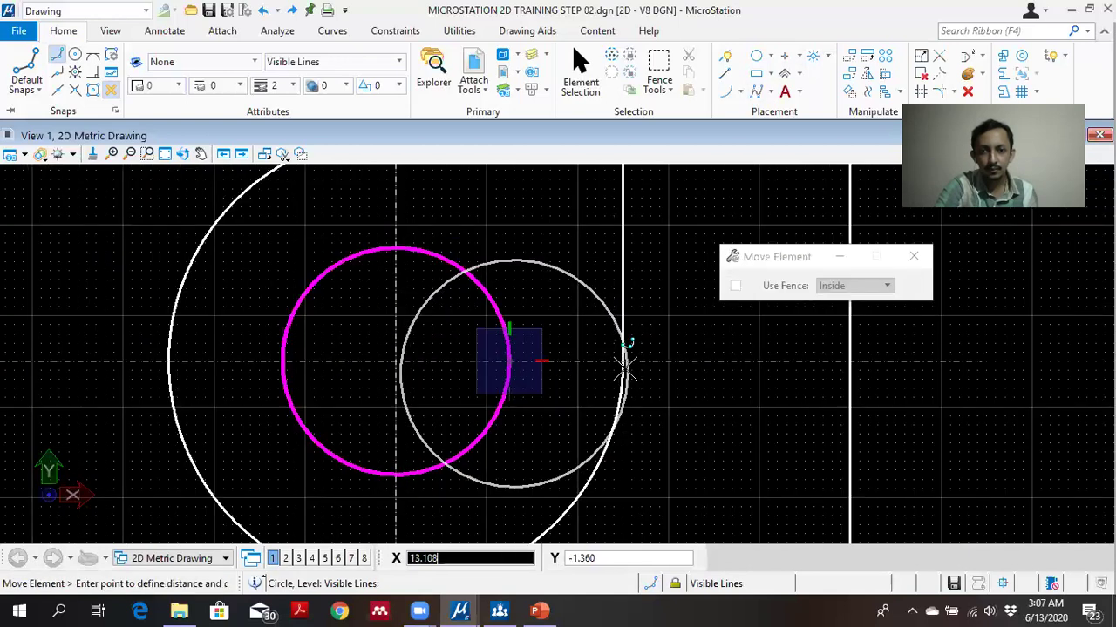
{"action": "left_click", "coordinate": [623, 361]}
{"action": "scroll", "coordinate": [599, 373], "scroll_direction": "down", "scroll_amount": 5}
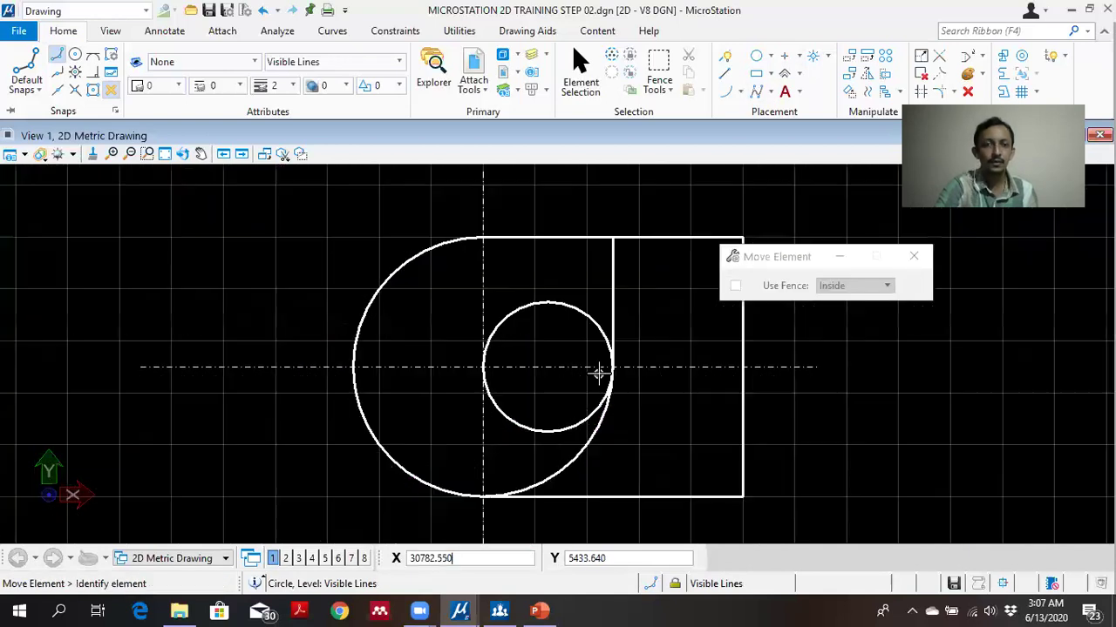
Make one copy of the moved circle, from its right edge on the horizontal centre line to the intersection of the two centre lines.
{"action": "scroll", "coordinate": [649, 385], "scroll_direction": "up", "scroll_amount": 3}
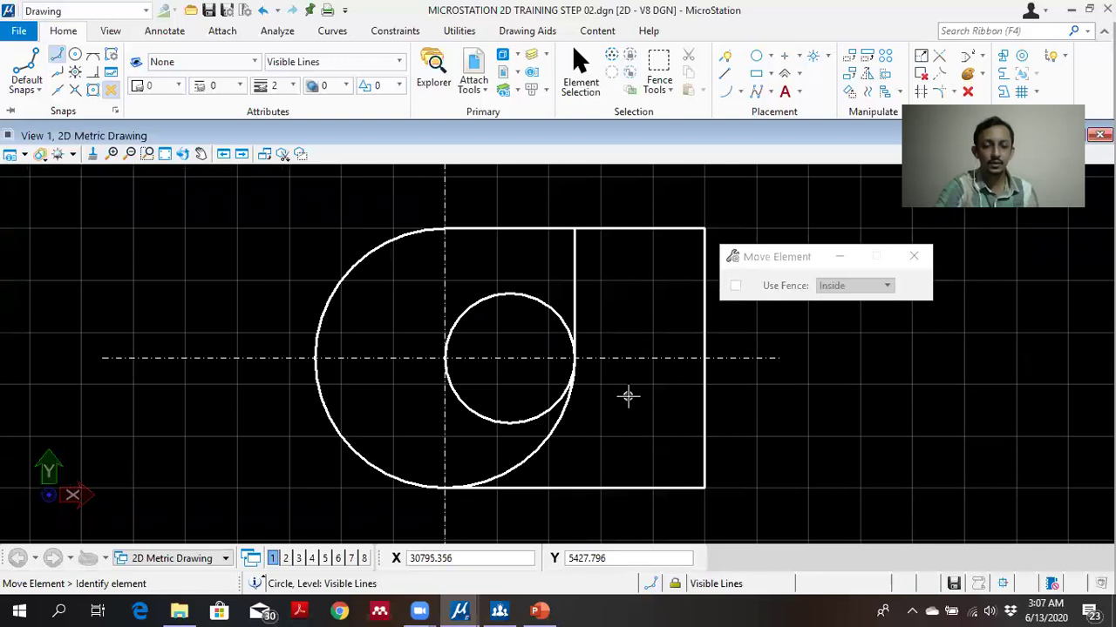
{"action": "left_click", "coordinate": [867, 74]}
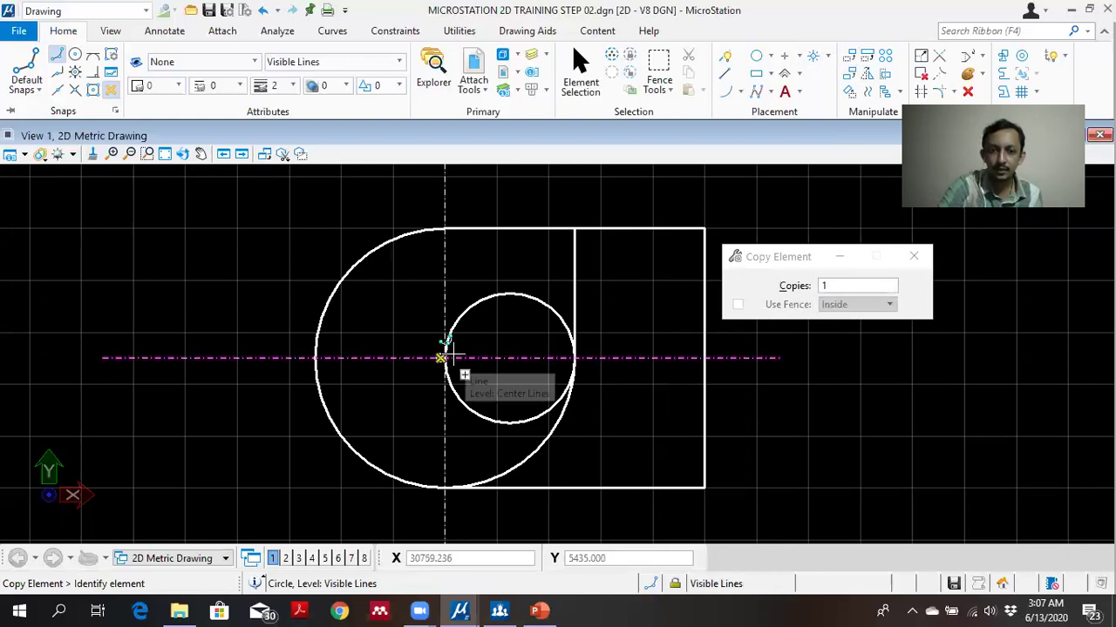
{"action": "scroll", "coordinate": [457, 375], "scroll_direction": "up", "scroll_amount": 2}
{"action": "scroll", "coordinate": [457, 374], "scroll_direction": "up", "scroll_amount": 2}
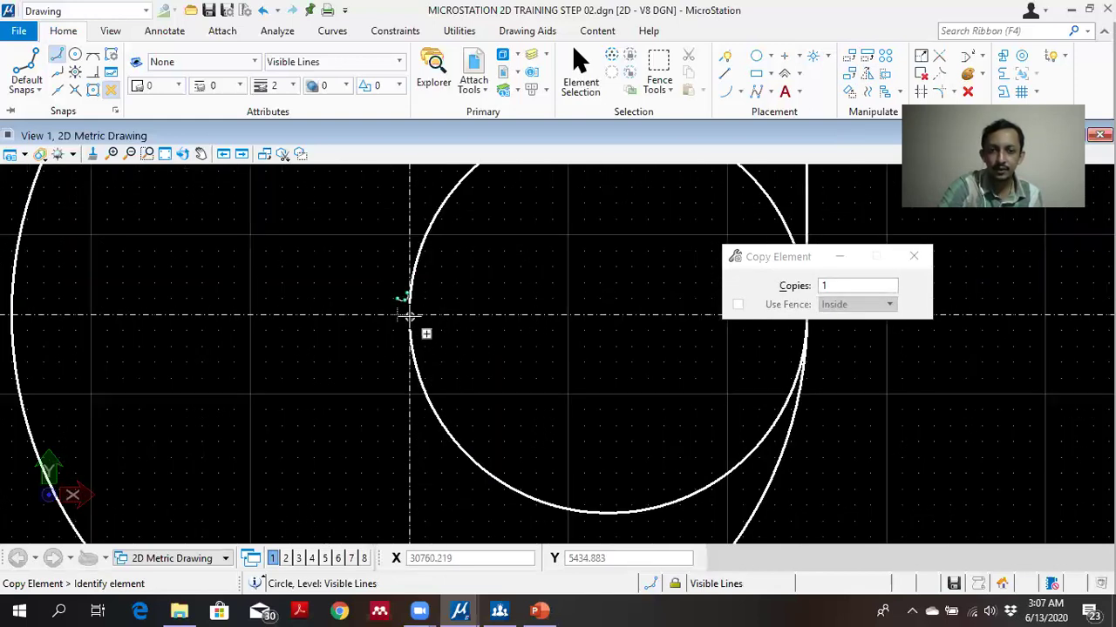
{"action": "scroll", "coordinate": [539, 297], "scroll_direction": "down", "scroll_amount": 2}
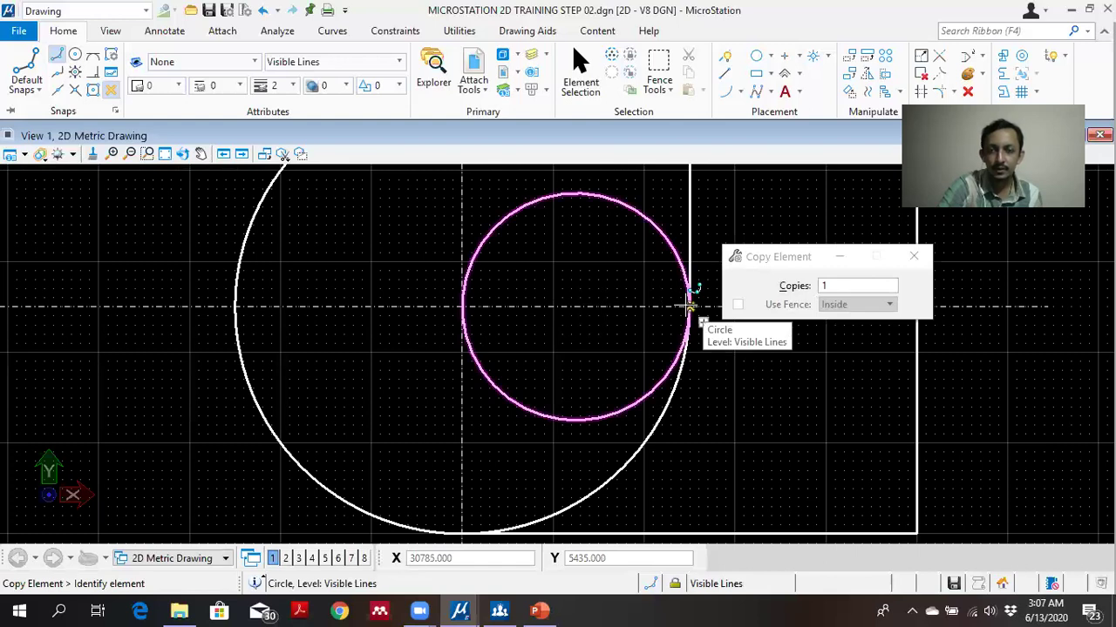
{"action": "left_click", "coordinate": [689, 305]}
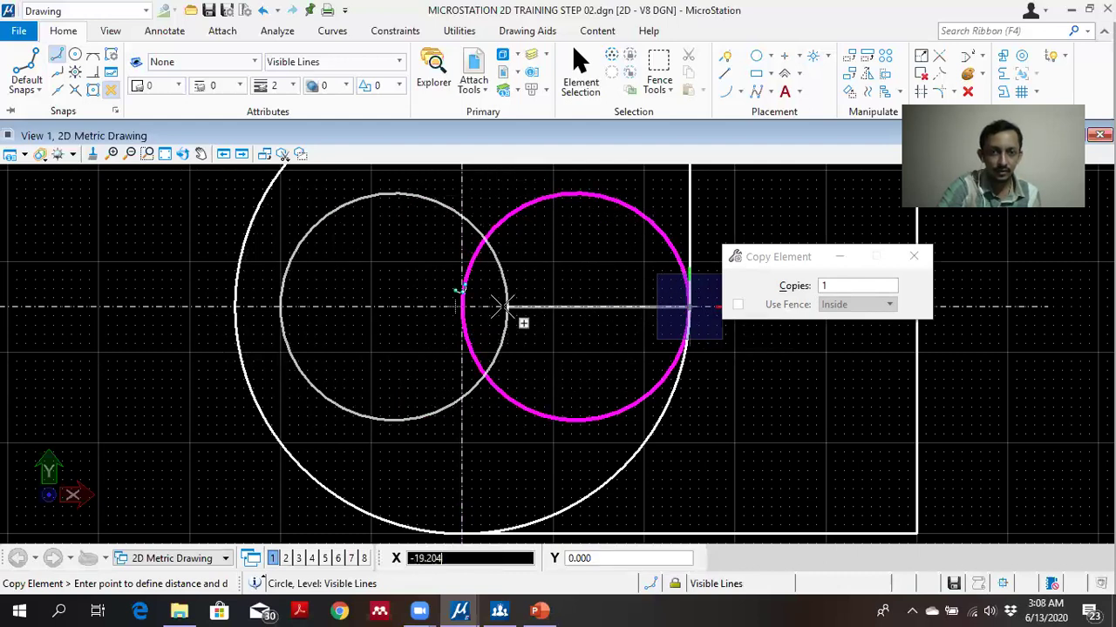
{"action": "left_click", "coordinate": [462, 305]}
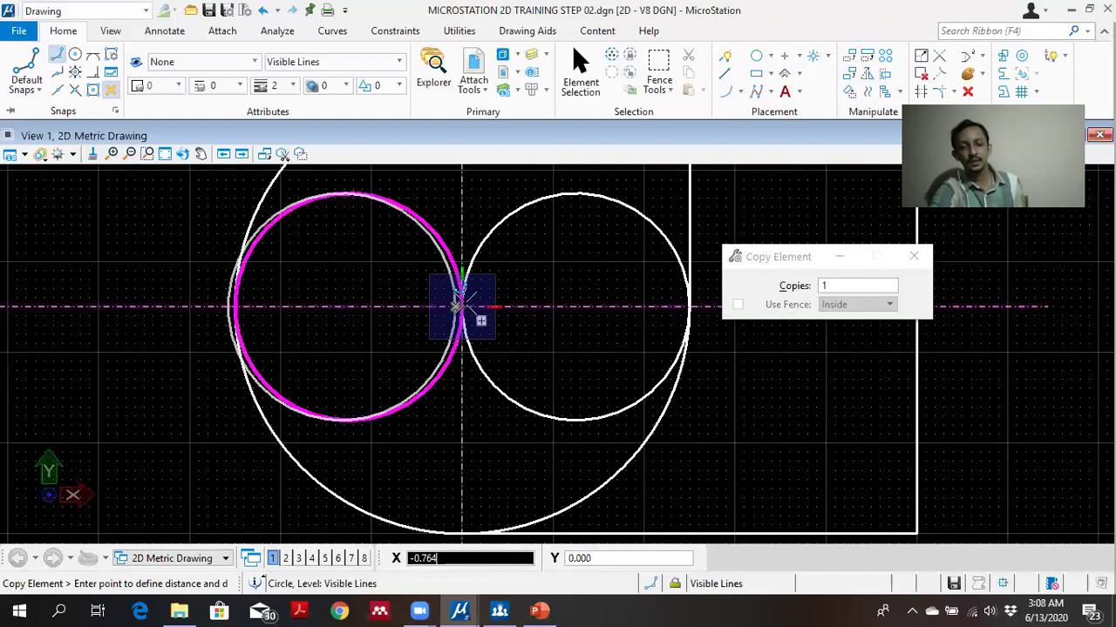
{"action": "right_click", "coordinate": [388, 323]}
{"action": "scroll", "coordinate": [391, 324], "scroll_direction": "down", "scroll_amount": 3}
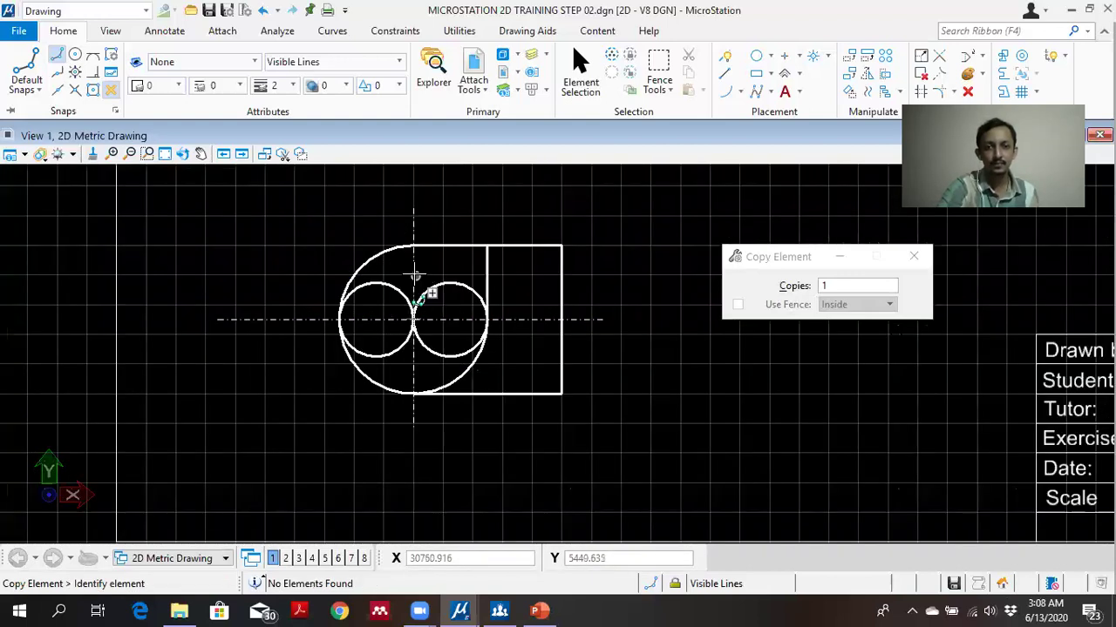
Try to offset the right small circle with Move Parallel at the fixed distance of 50.
{"action": "scroll", "coordinate": [428, 287], "scroll_direction": "up", "scroll_amount": 3}
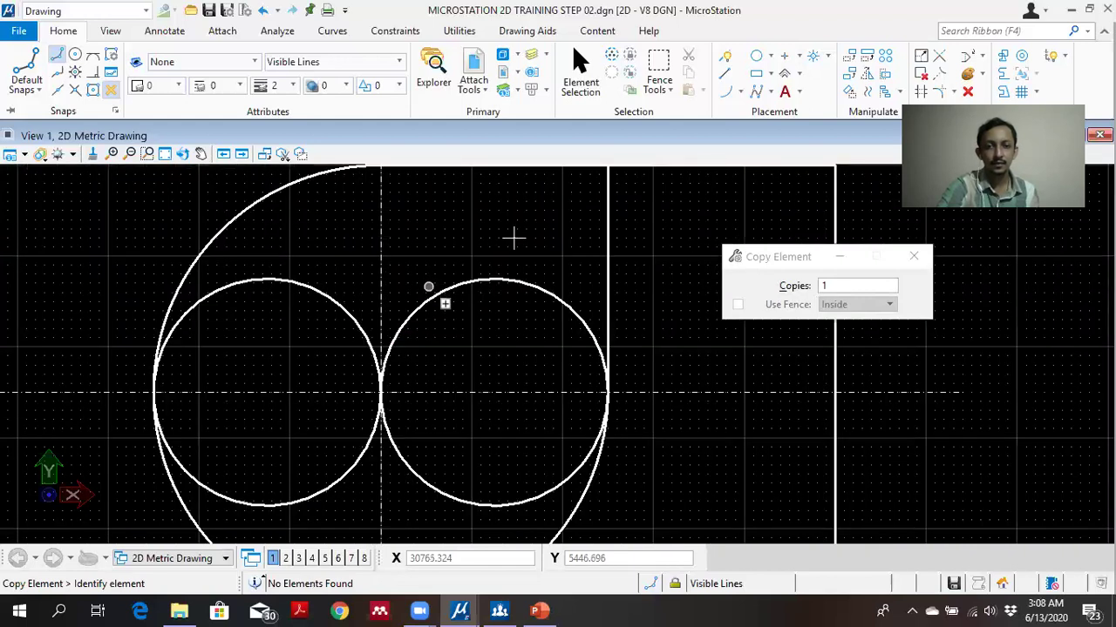
{"action": "left_click", "coordinate": [867, 91]}
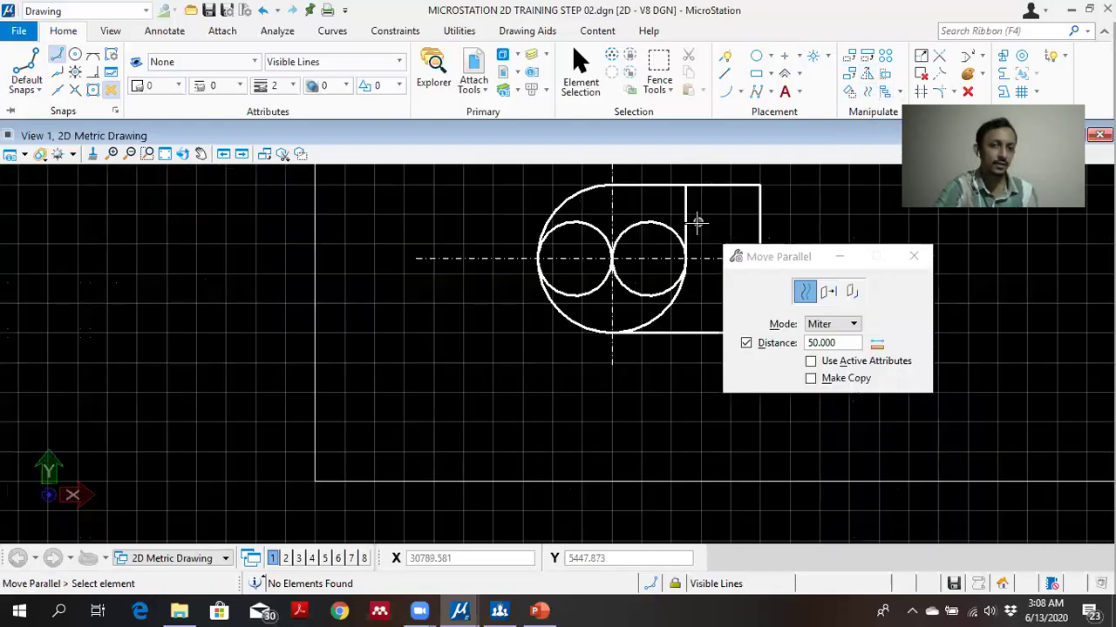
{"action": "scroll", "coordinate": [693, 224], "scroll_direction": "down", "scroll_amount": 3}
{"action": "scroll", "coordinate": [667, 241], "scroll_direction": "up", "scroll_amount": 1}
{"action": "mouse_move", "coordinate": [729, 222]}
{"action": "middle_mouse_down"}
{"action": "mouse_move", "coordinate": [605, 323]}
{"action": "mouse_move", "coordinate": [566, 296]}
{"action": "middle_mouse_up"}
{"action": "scroll", "coordinate": [613, 300], "scroll_direction": "down", "scroll_amount": 3}
{"action": "scroll", "coordinate": [615, 298], "scroll_direction": "up", "scroll_amount": 3}
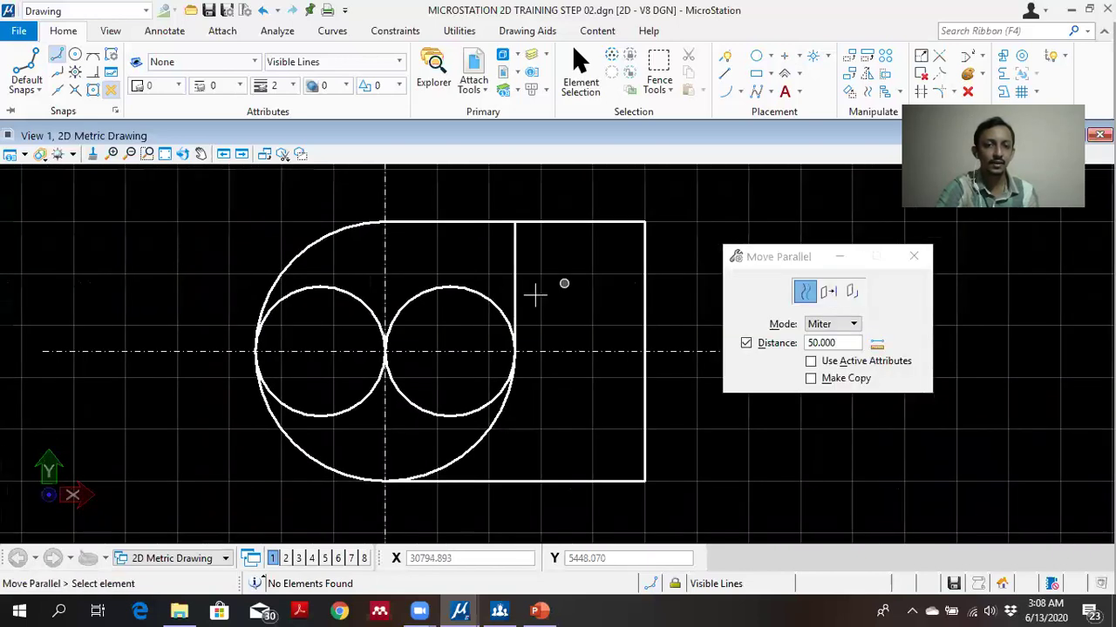
{"action": "left_click", "coordinate": [459, 284]}
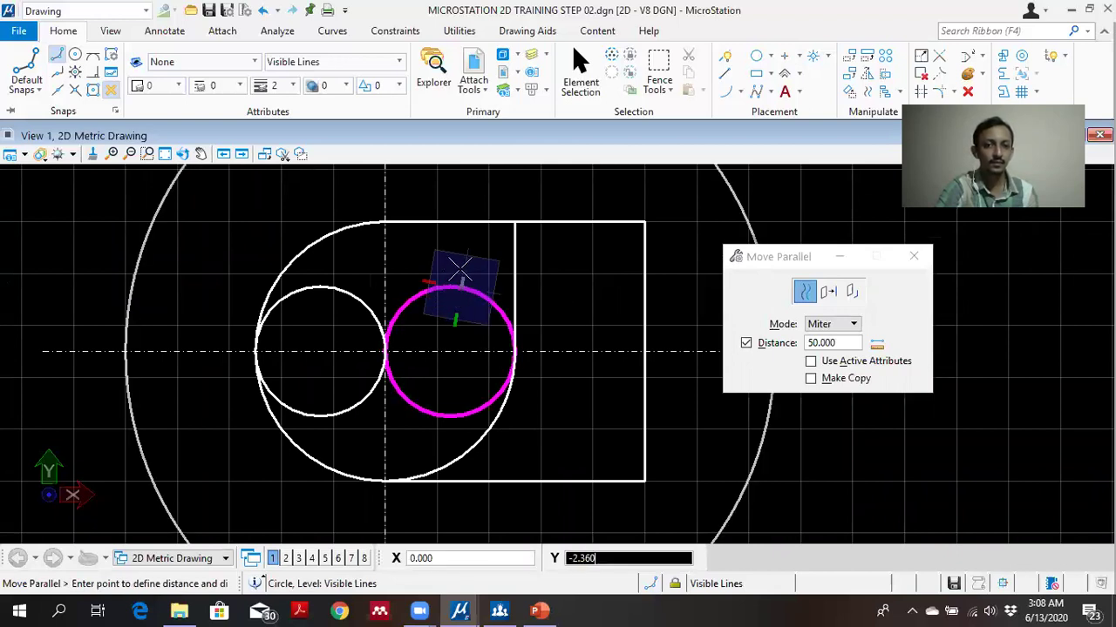
{"action": "scroll", "coordinate": [478, 274], "scroll_direction": "down", "scroll_amount": 2}
{"action": "scroll", "coordinate": [527, 291], "scroll_direction": "down", "scroll_amount": 2}
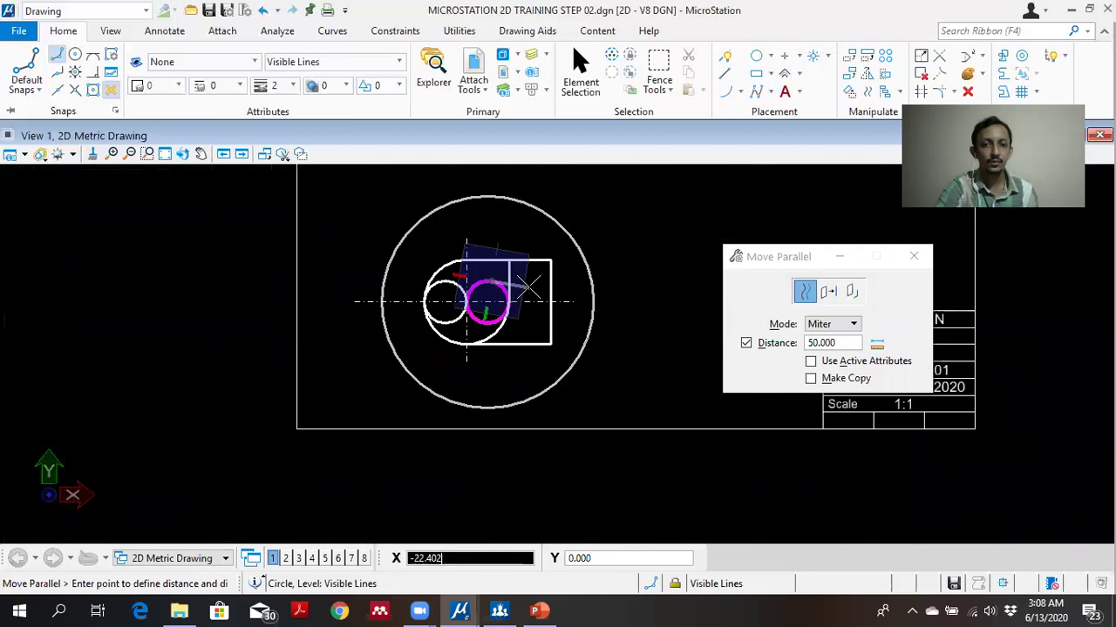
{"action": "right_click", "coordinate": [517, 259]}
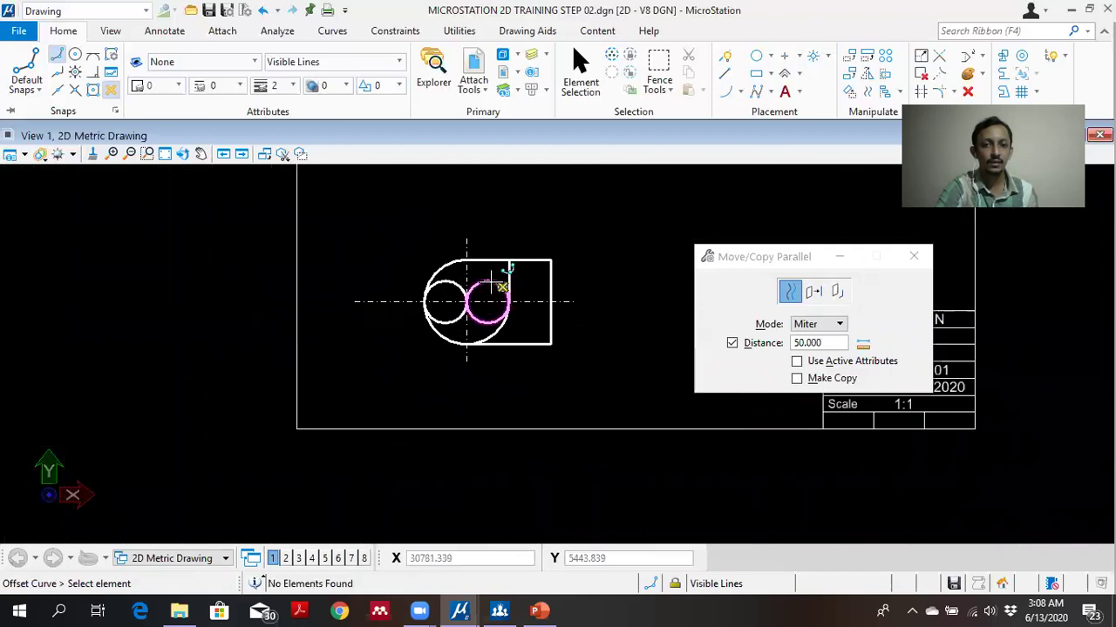
{"action": "left_click", "coordinate": [502, 287]}
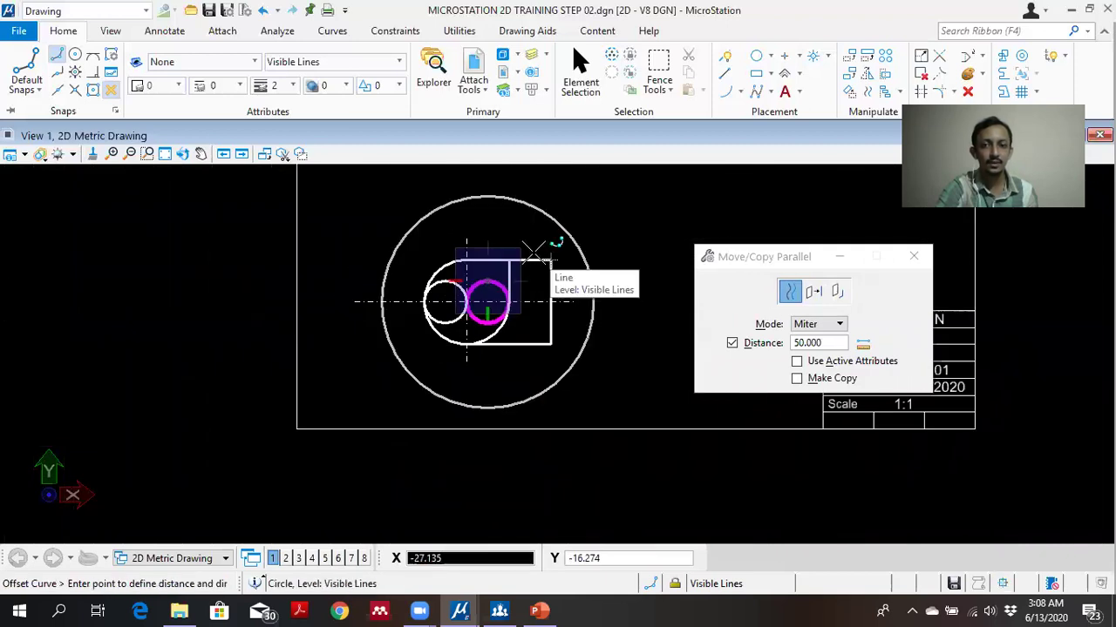
Turn off the fixed distance and offset the right small circle outward through the rectangle's upper-right corner with Move Parallel.
{"action": "left_click", "coordinate": [732, 344]}
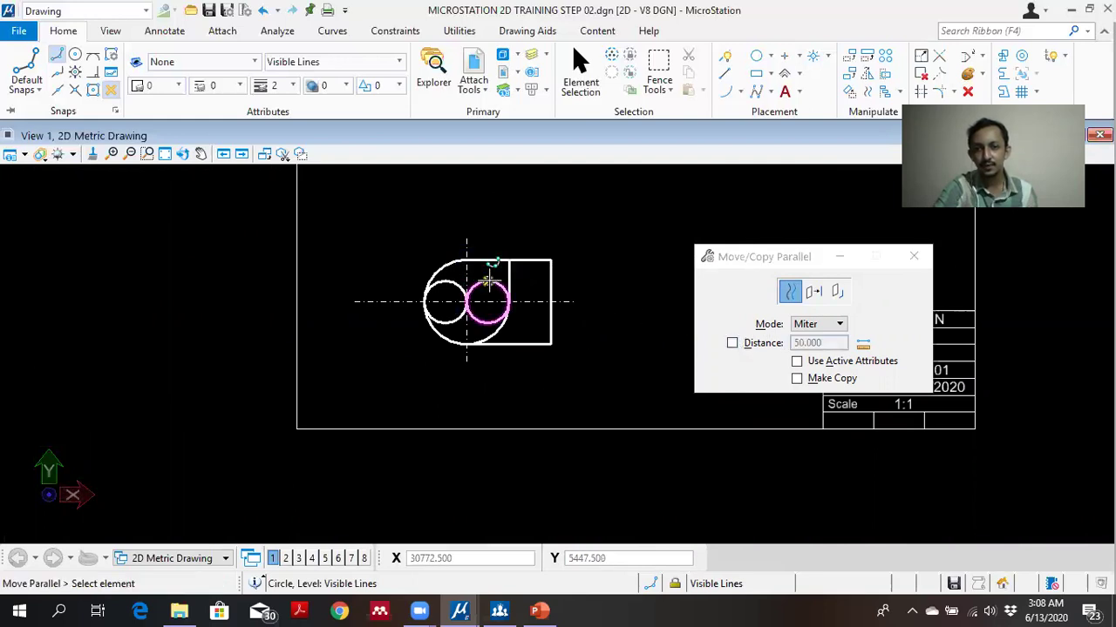
{"action": "scroll", "coordinate": [488, 279], "scroll_direction": "up", "scroll_amount": 5}
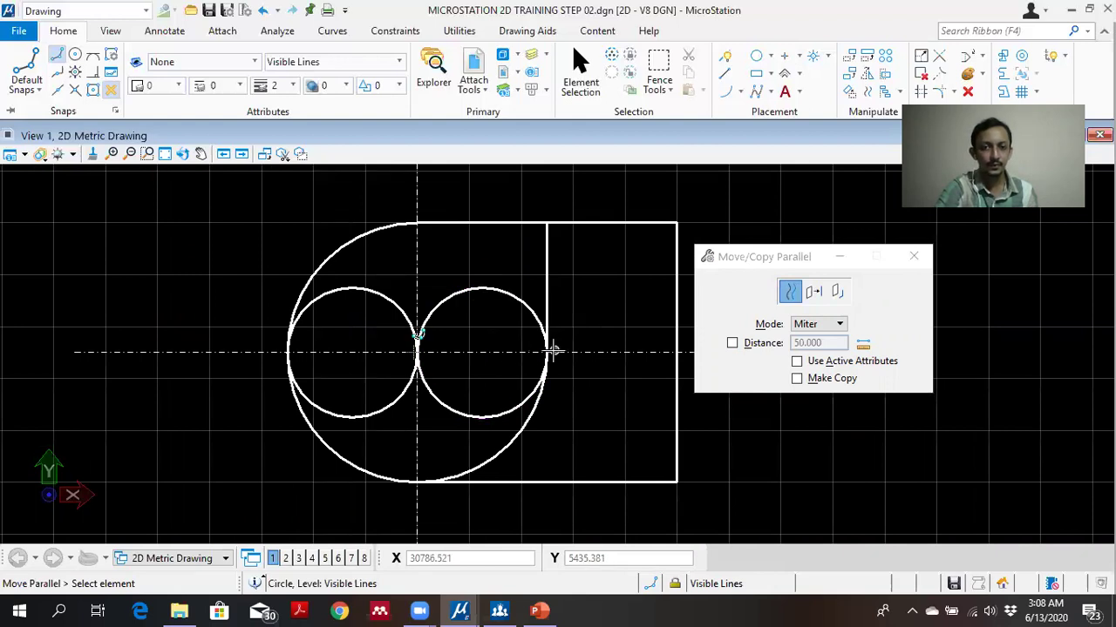
{"action": "left_click", "coordinate": [484, 289]}
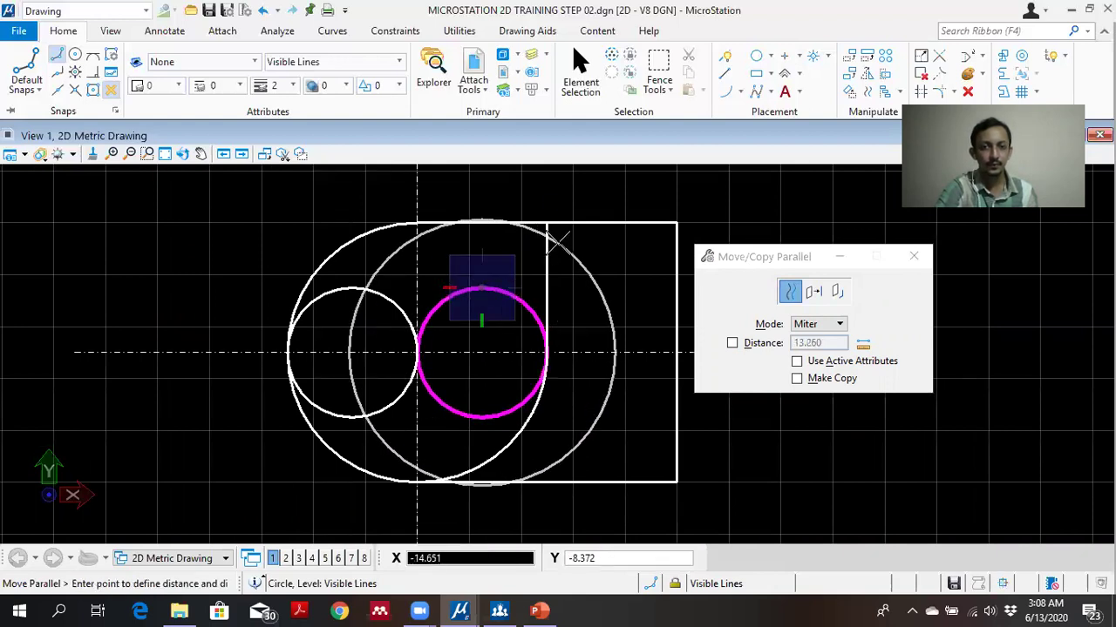
{"action": "scroll", "coordinate": [560, 243], "scroll_direction": "down", "scroll_amount": 5}
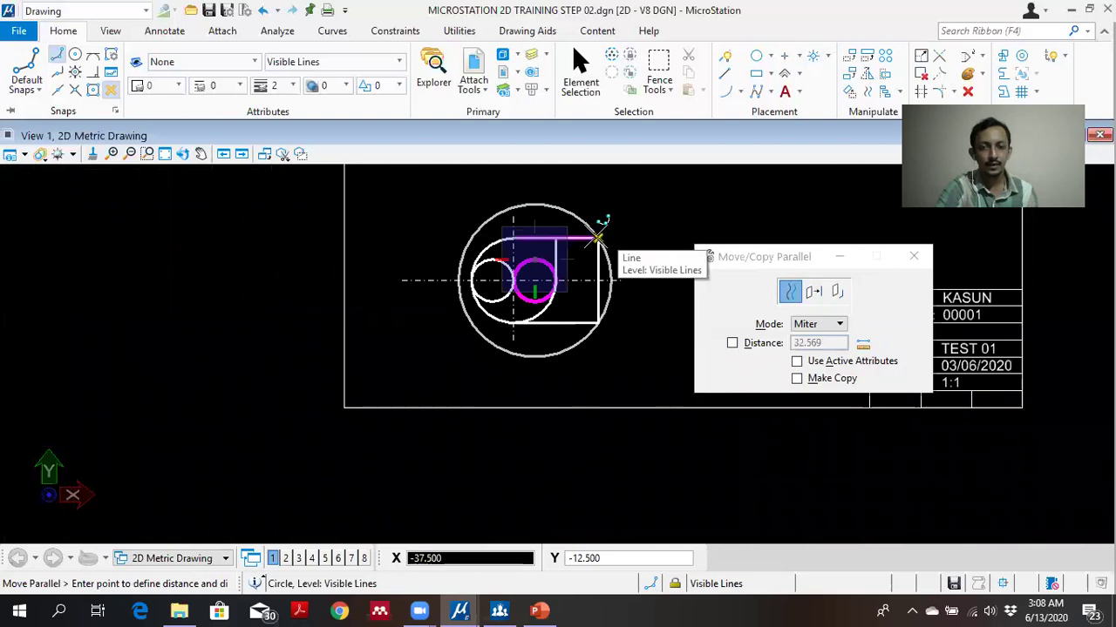
{"action": "left_click", "coordinate": [598, 236]}
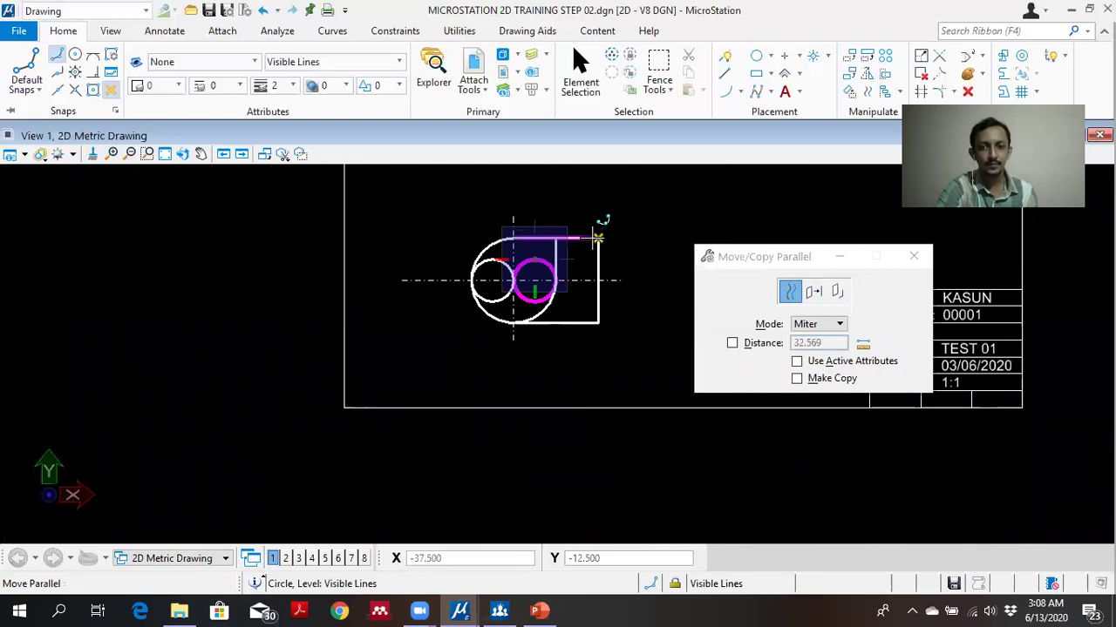
{"action": "scroll", "coordinate": [571, 249], "scroll_direction": "up", "scroll_amount": 4}
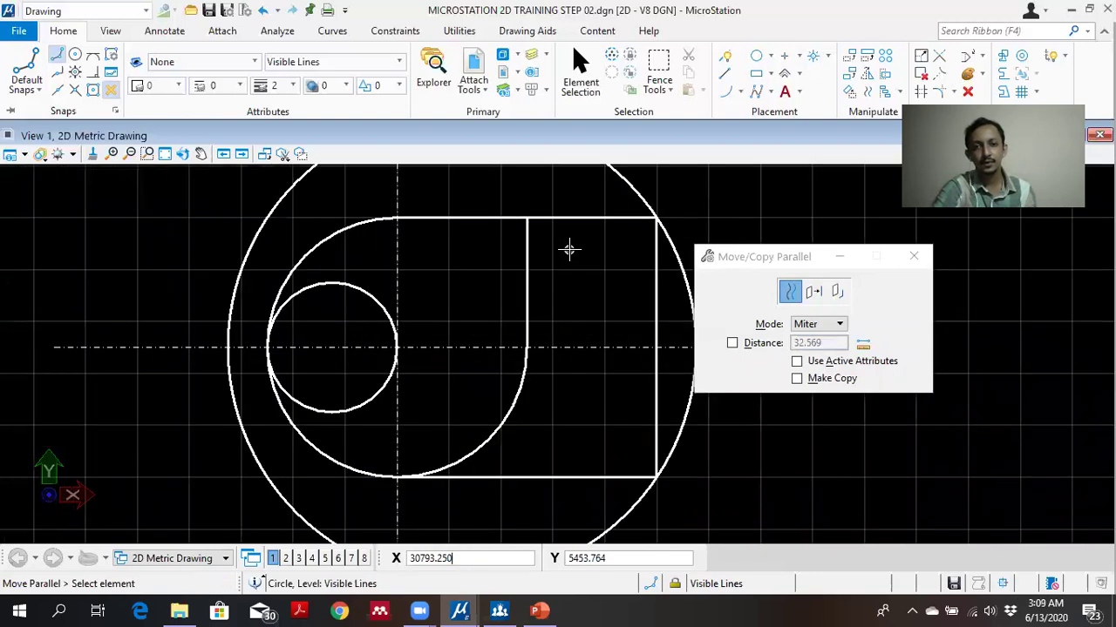
Move the figure's inner vertical line about 15 to the right with Move Parallel, without making a copy.
{"action": "scroll", "coordinate": [646, 235], "scroll_direction": "up", "scroll_amount": 2}
{"action": "scroll", "coordinate": [633, 244], "scroll_direction": "down", "scroll_amount": 4}
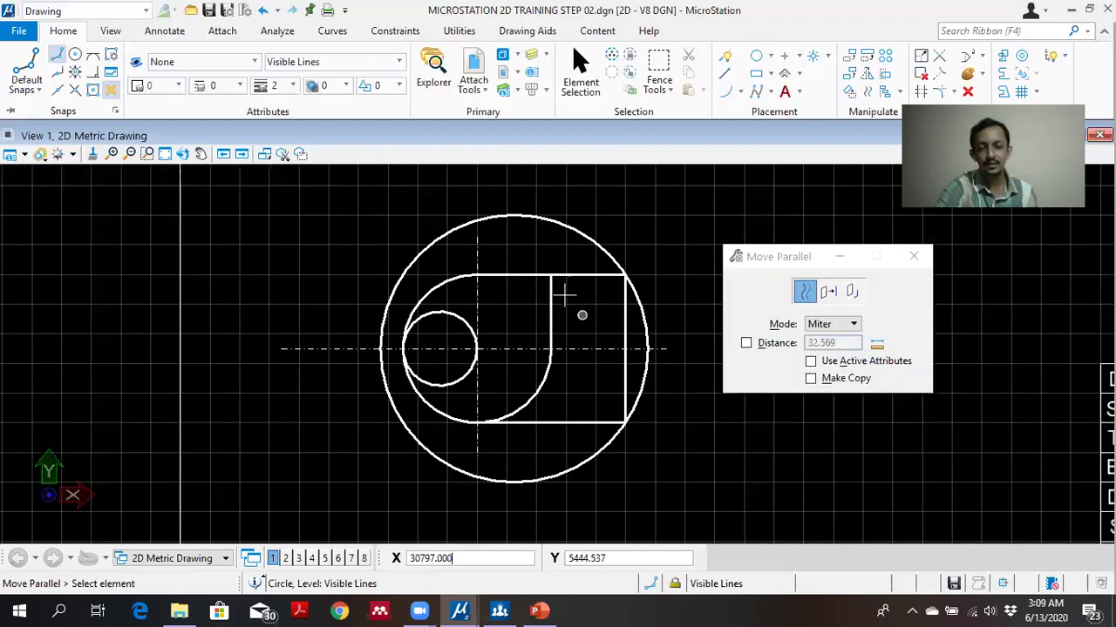
{"action": "scroll", "coordinate": [554, 290], "scroll_direction": "up", "scroll_amount": 2}
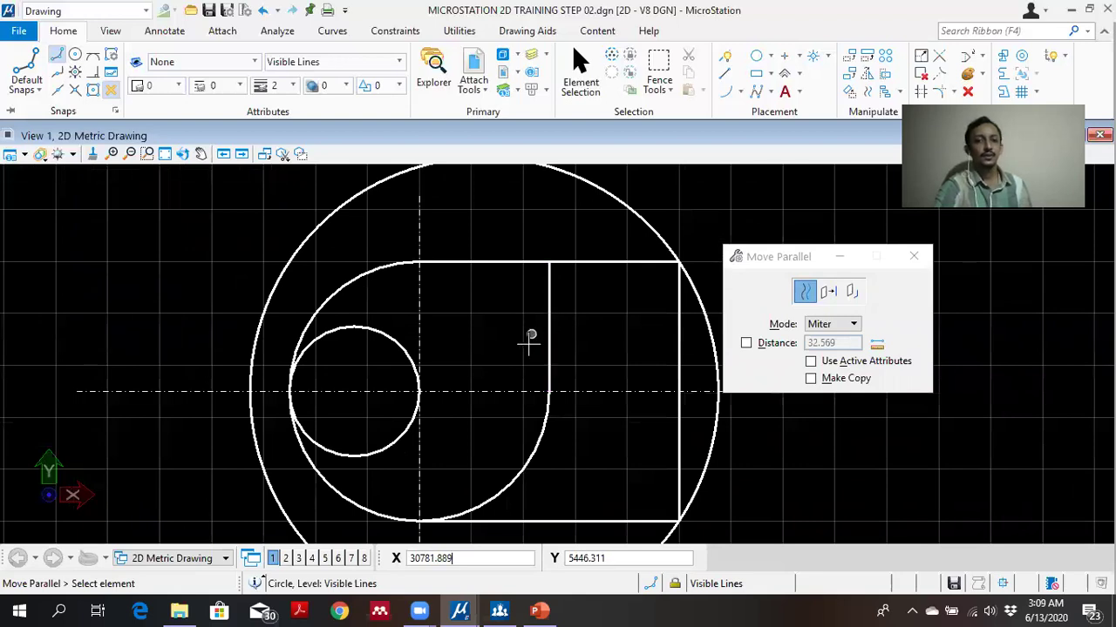
{"action": "scroll", "coordinate": [528, 343], "scroll_direction": "down", "scroll_amount": 2}
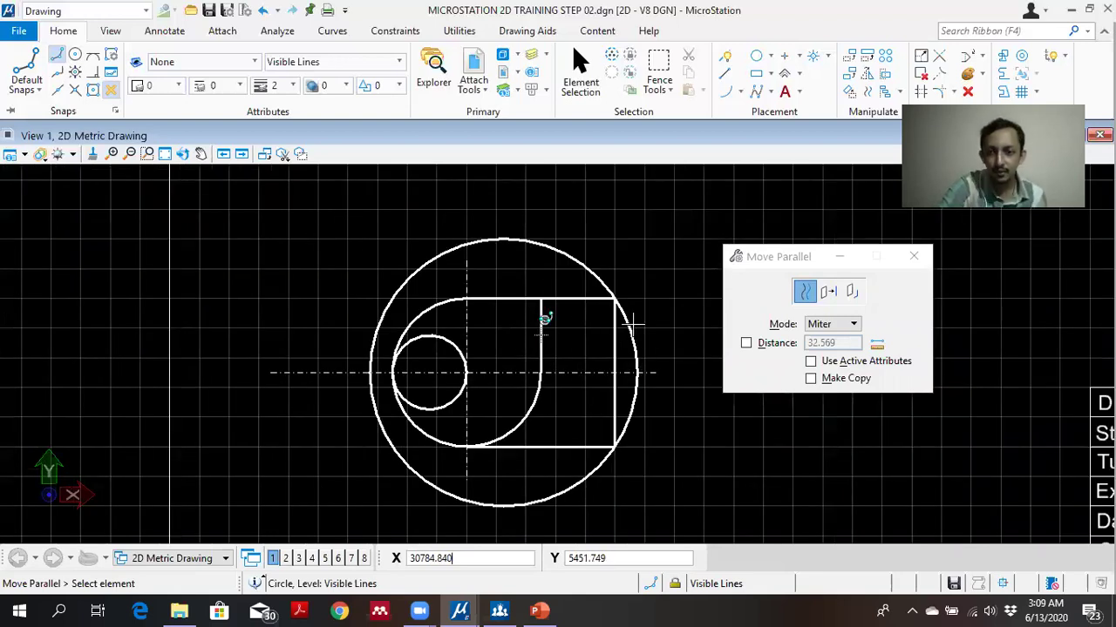
{"action": "scroll", "coordinate": [553, 332], "scroll_direction": "up", "scroll_amount": 2}
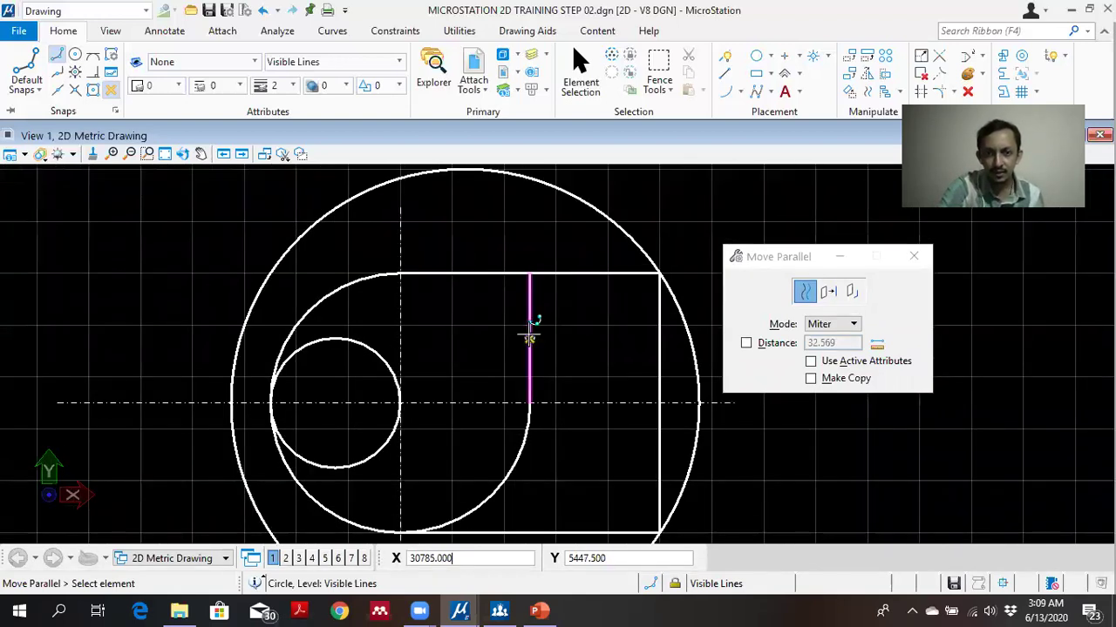
{"action": "left_click", "coordinate": [529, 336]}
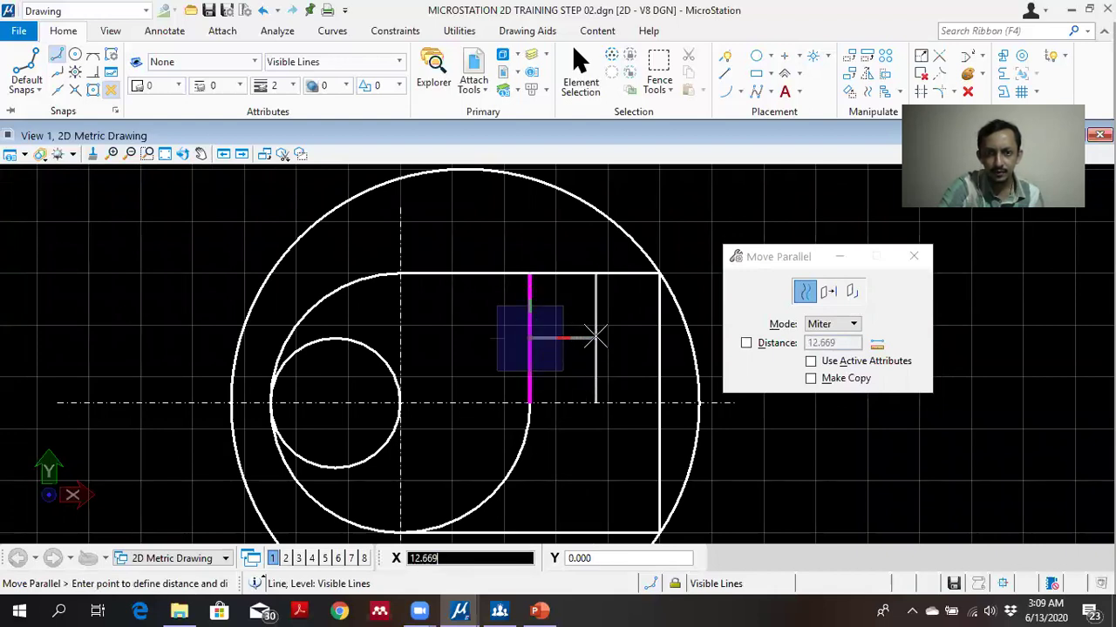
{"action": "right_click", "coordinate": [603, 326]}
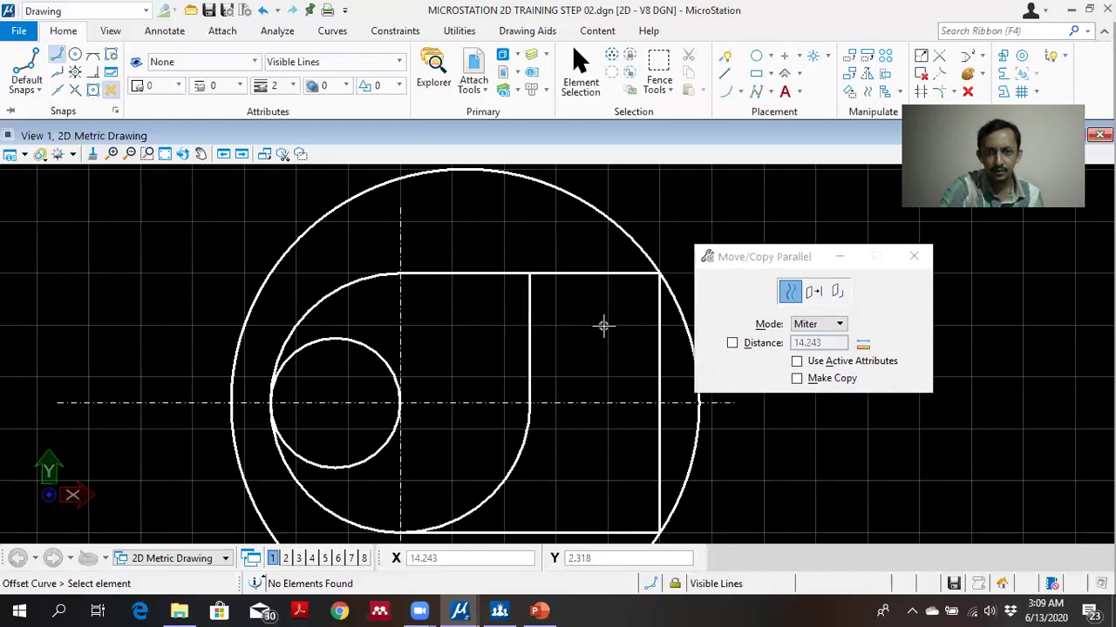
{"action": "left_click", "coordinate": [531, 334]}
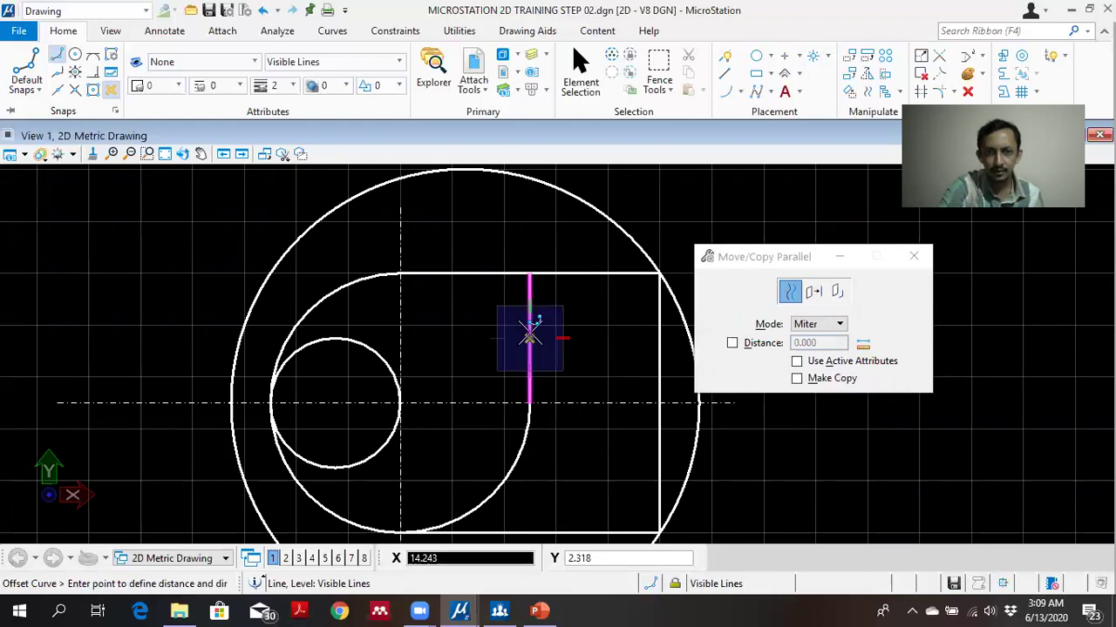
{"action": "left_click", "coordinate": [608, 343]}
{"action": "scroll", "coordinate": [598, 399], "scroll_direction": "down", "scroll_amount": 2}
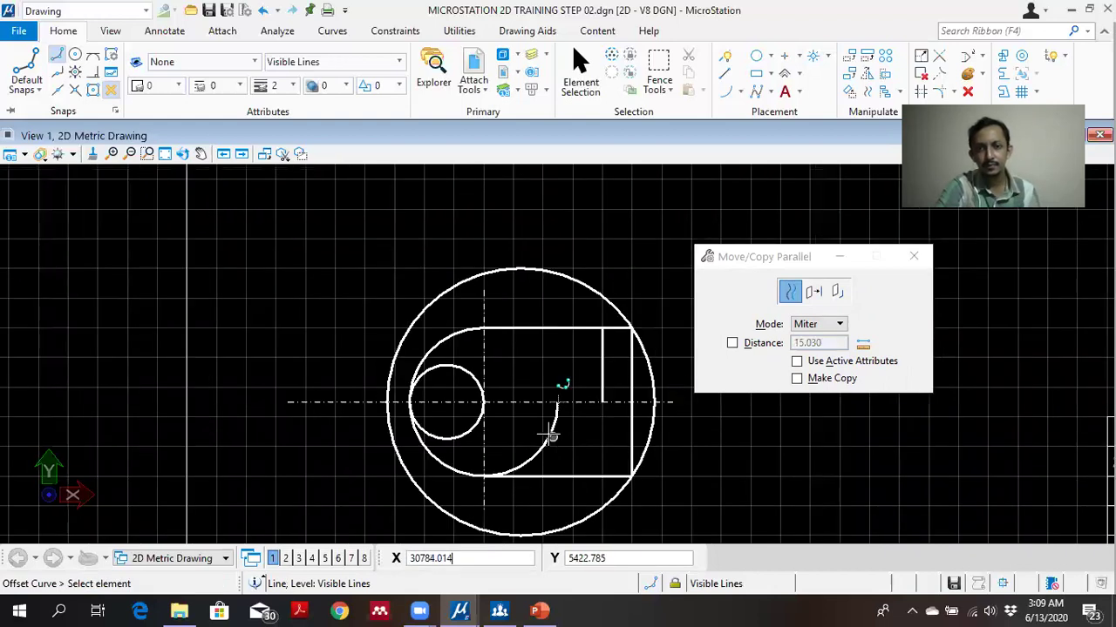
Try to offset the large open arc outward with Move Parallel by about 5.
{"action": "left_click", "coordinate": [547, 431]}
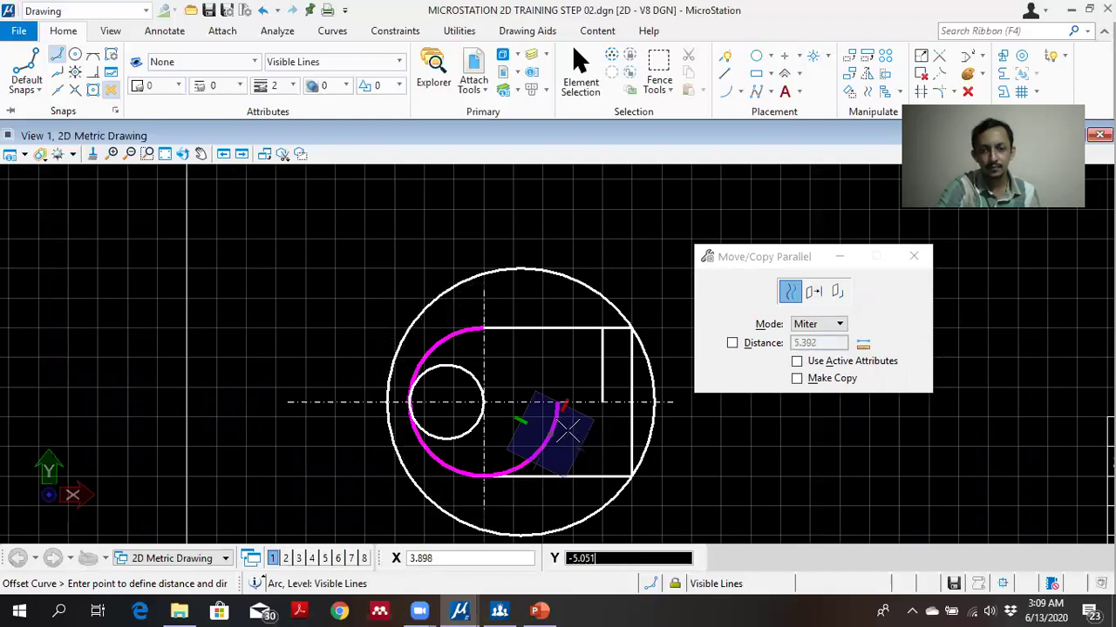
{"action": "left_click", "coordinate": [568, 430]}
{"action": "scroll", "coordinate": [567, 429], "scroll_direction": "down", "scroll_amount": 2}
{"action": "scroll", "coordinate": [566, 434], "scroll_direction": "up", "scroll_amount": 2}
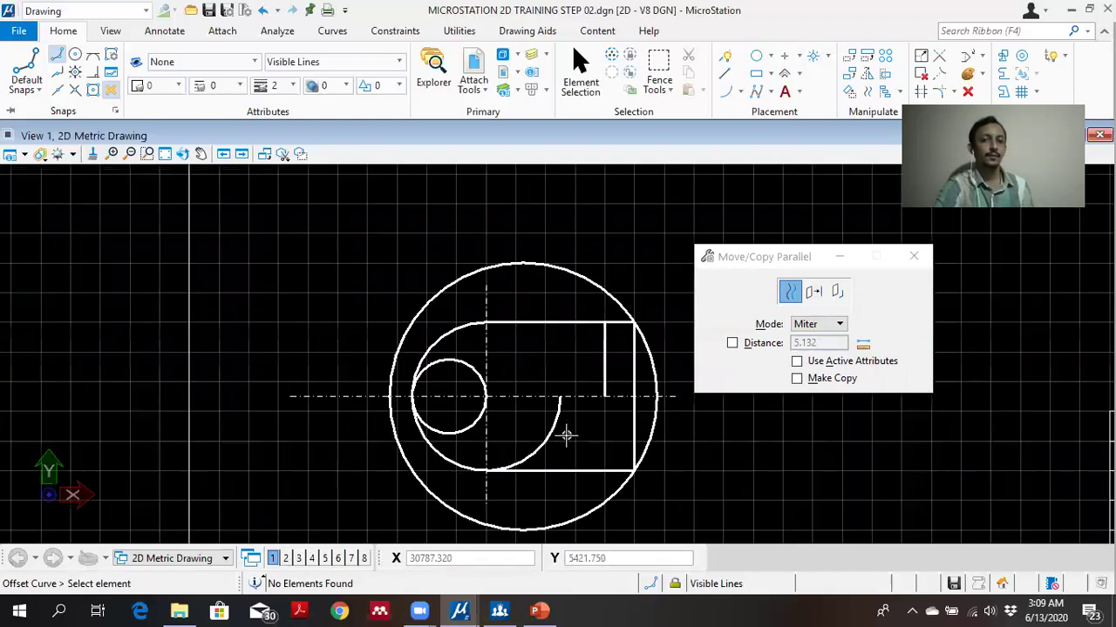
Draw a horizontal line from the large arc's right end to the lower end of the moved vertical line.
{"action": "middle_click_drag", "start_coordinate": [558, 358], "coordinate": [505, 348]}
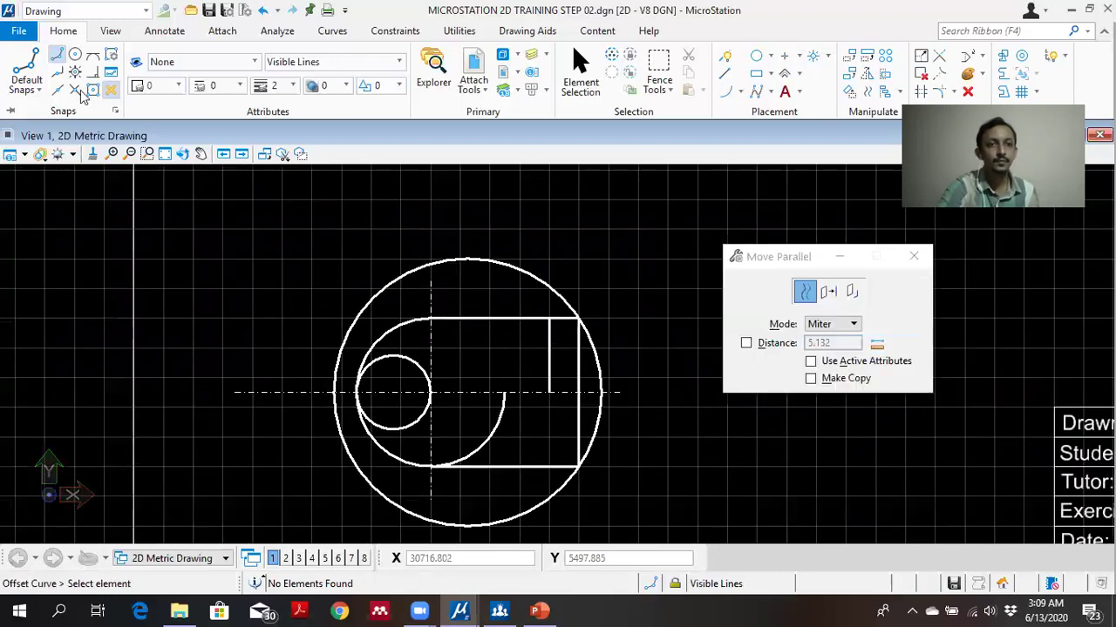
{"action": "left_click", "coordinate": [724, 73]}
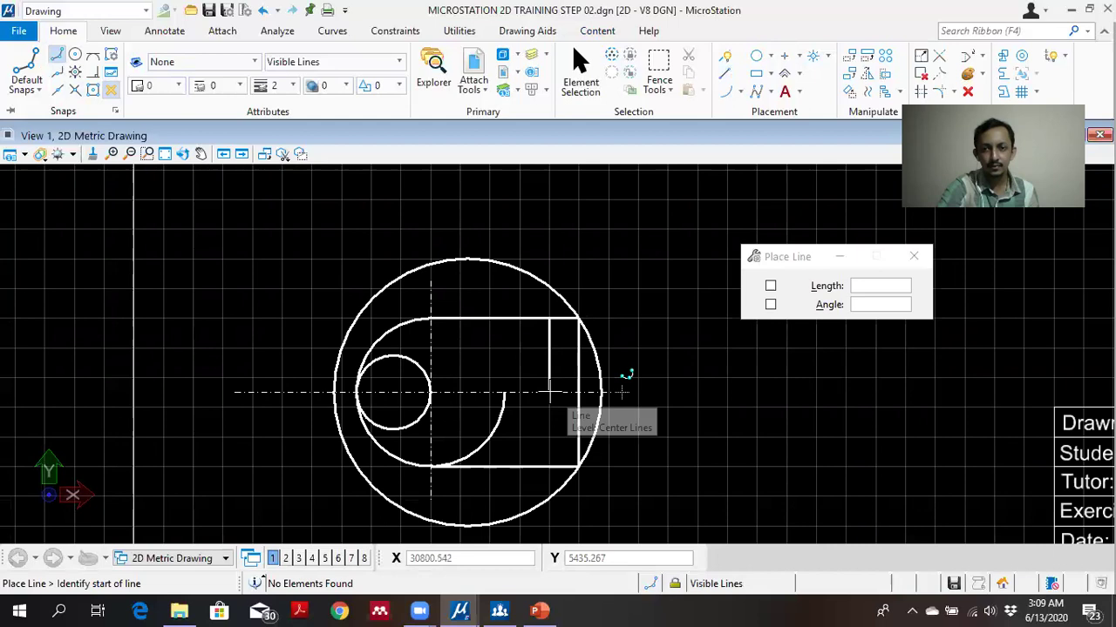
{"action": "left_click", "coordinate": [147, 153]}
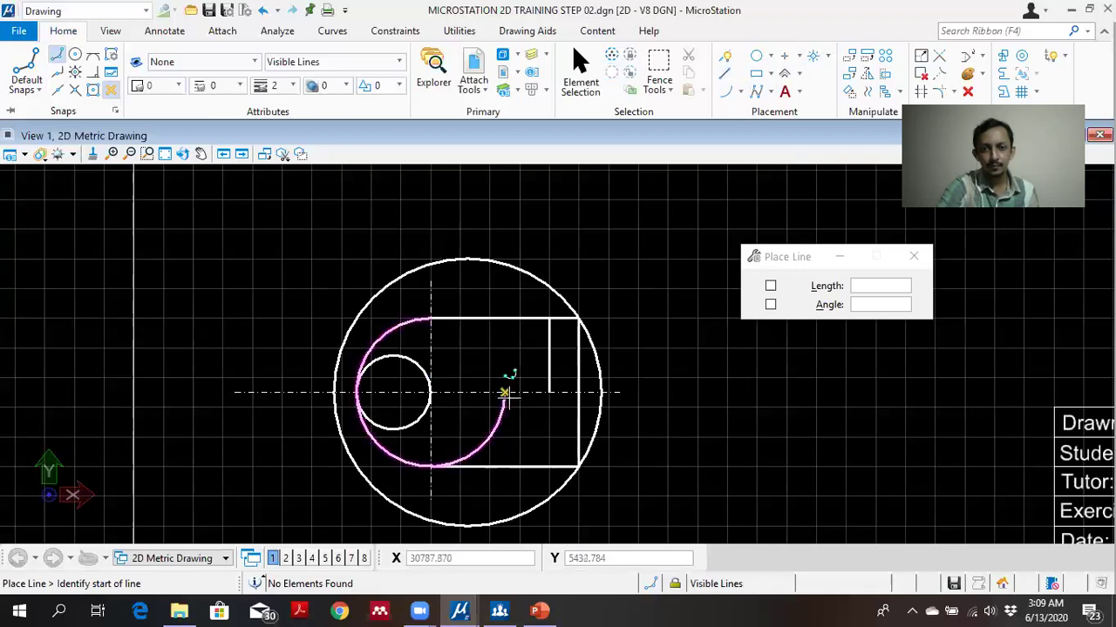
{"action": "scroll", "coordinate": [505, 386], "scroll_direction": "up", "scroll_amount": 3}
{"action": "left_click", "coordinate": [503, 392]}
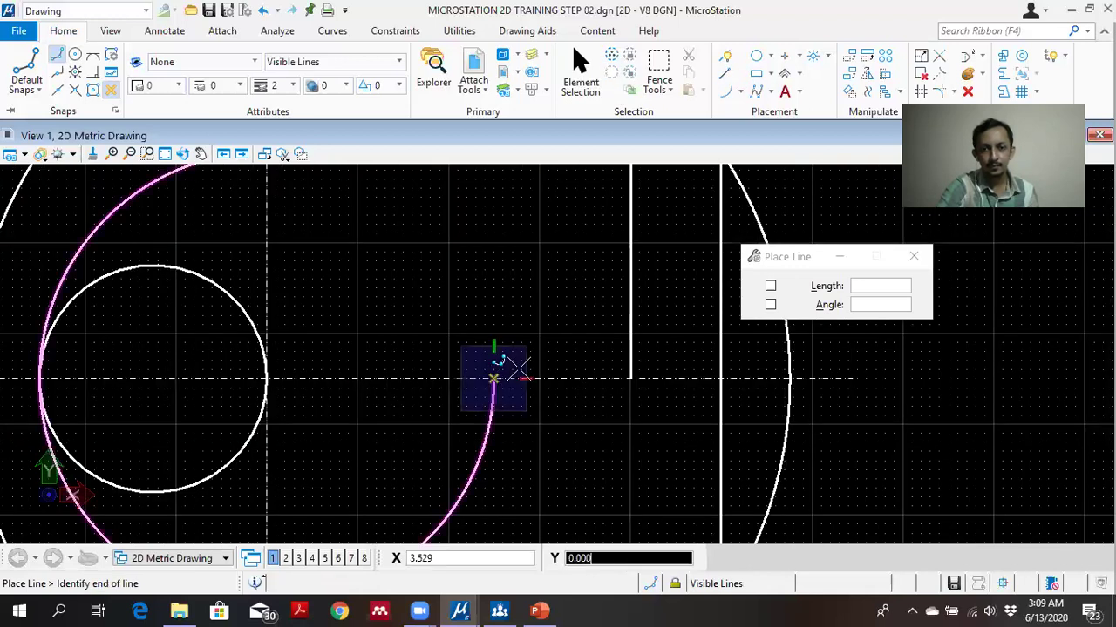
{"action": "left_click", "coordinate": [631, 377]}
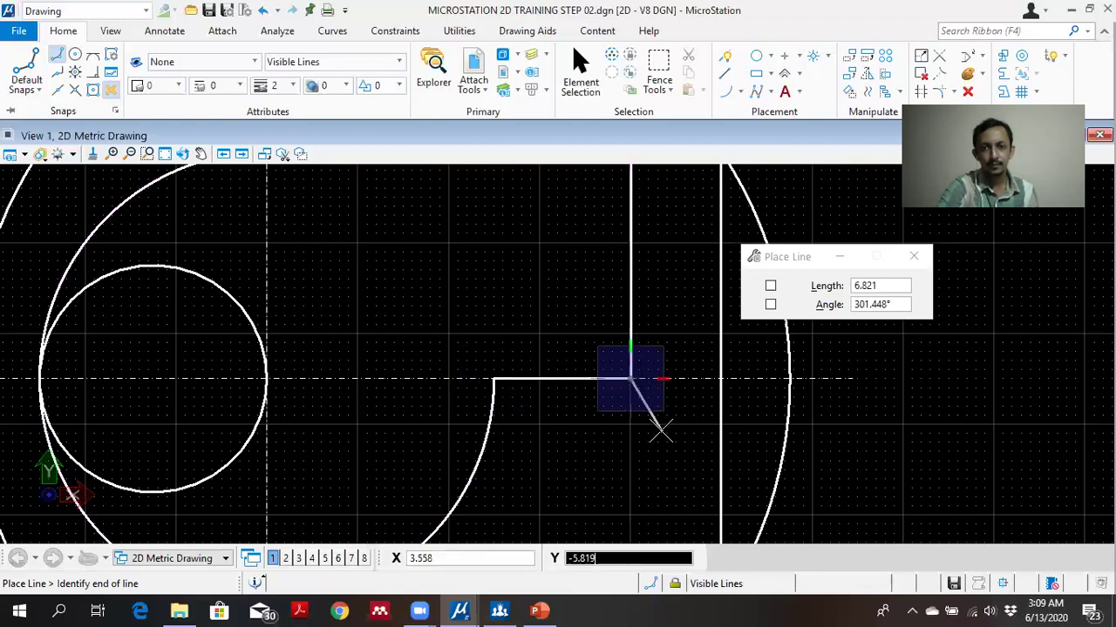
{"action": "right_click", "coordinate": [660, 428]}
{"action": "scroll", "coordinate": [657, 430], "scroll_direction": "down", "scroll_amount": 3}
{"action": "scroll", "coordinate": [635, 413], "scroll_direction": "down", "scroll_amount": 2}
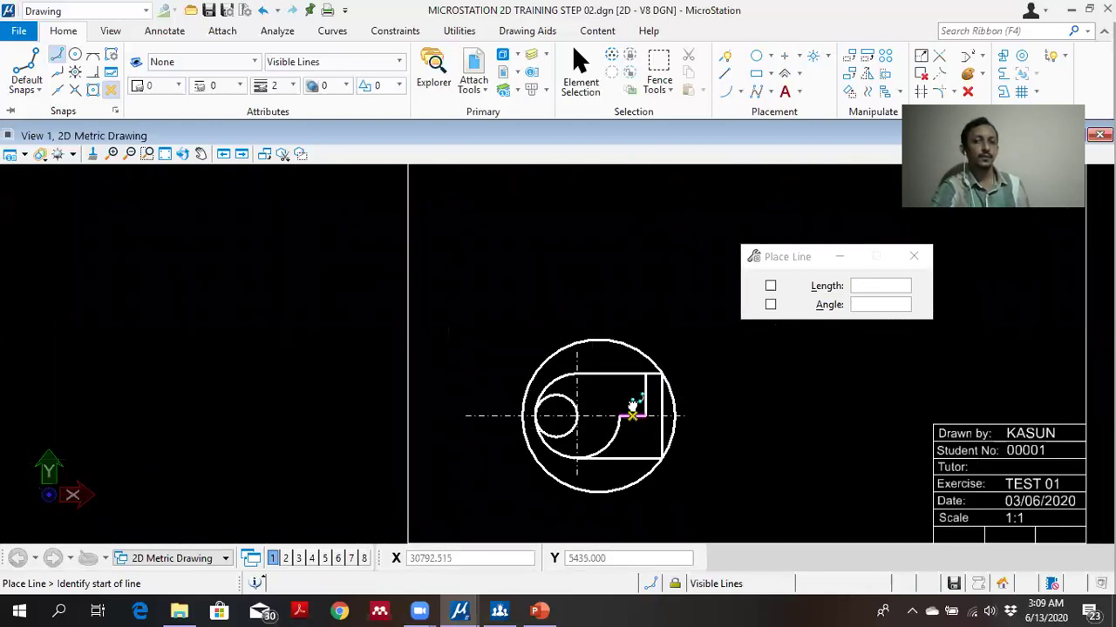
{"action": "middle_click_drag", "start_coordinate": [632, 406], "coordinate": [617, 392]}
{"action": "scroll", "coordinate": [617, 397], "scroll_direction": "up", "scroll_amount": 3}
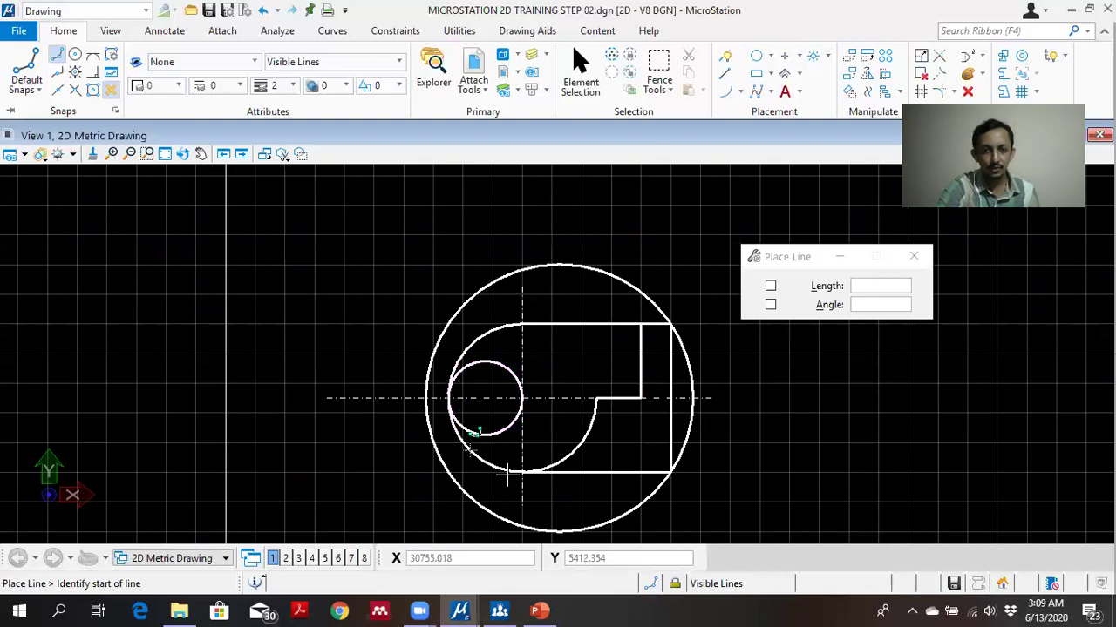
{"action": "scroll", "coordinate": [593, 457], "scroll_direction": "down", "scroll_amount": 3}
{"action": "scroll", "coordinate": [591, 448], "scroll_direction": "up", "scroll_amount": 3}
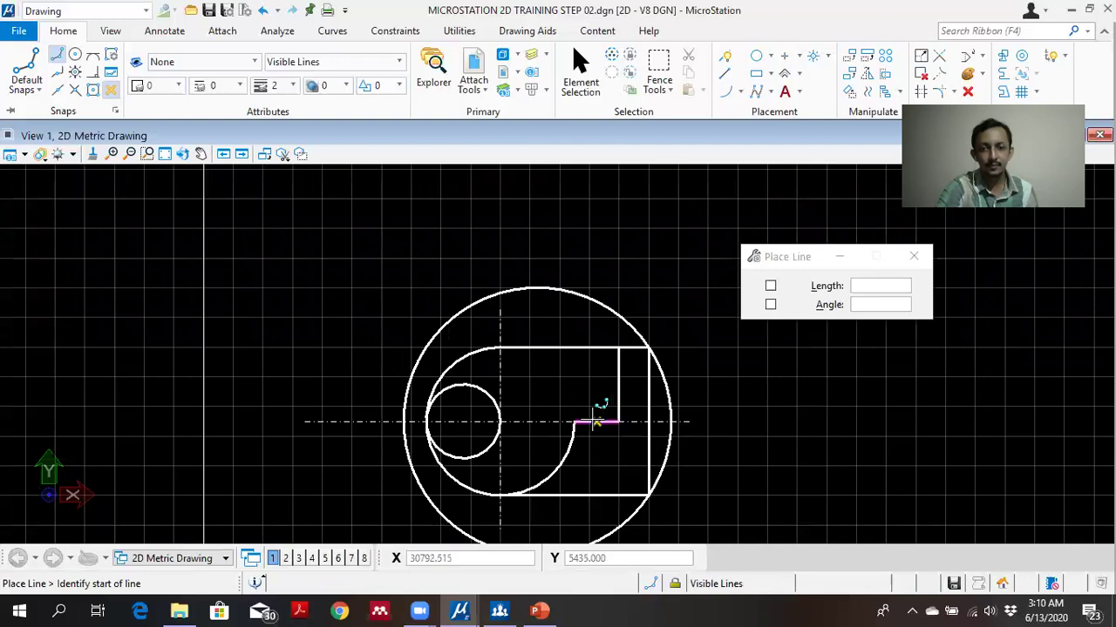
{"action": "scroll", "coordinate": [595, 440], "scroll_direction": "up", "scroll_amount": 3}
{"action": "scroll", "coordinate": [498, 391], "scroll_direction": "down", "scroll_amount": 3}
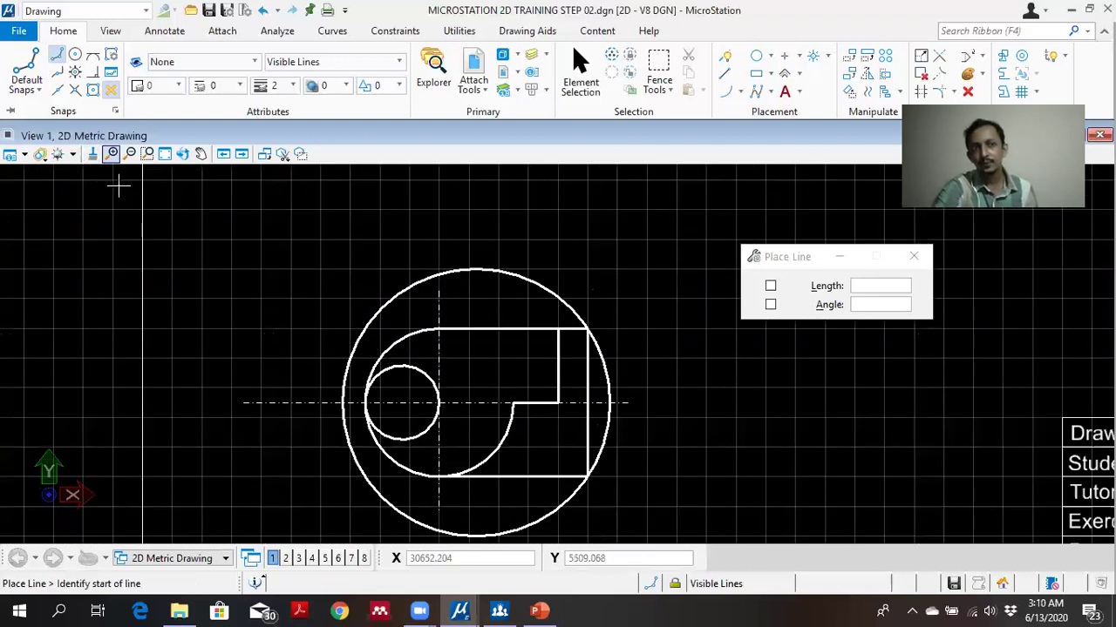
{"action": "left_click", "coordinate": [146, 154]}
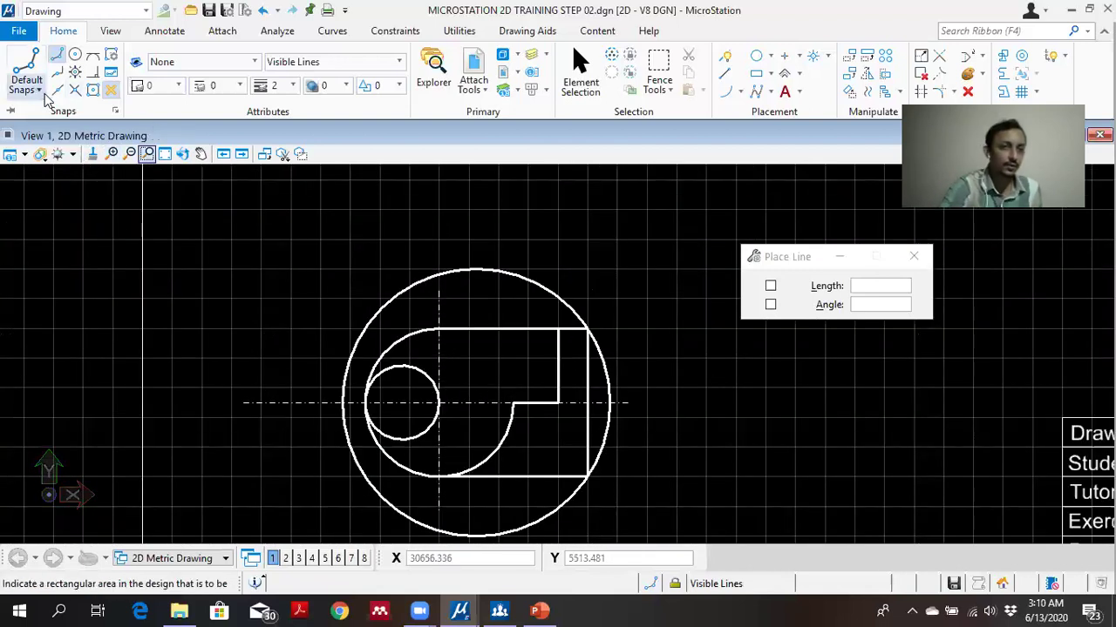
{"action": "left_click", "coordinate": [110, 91]}
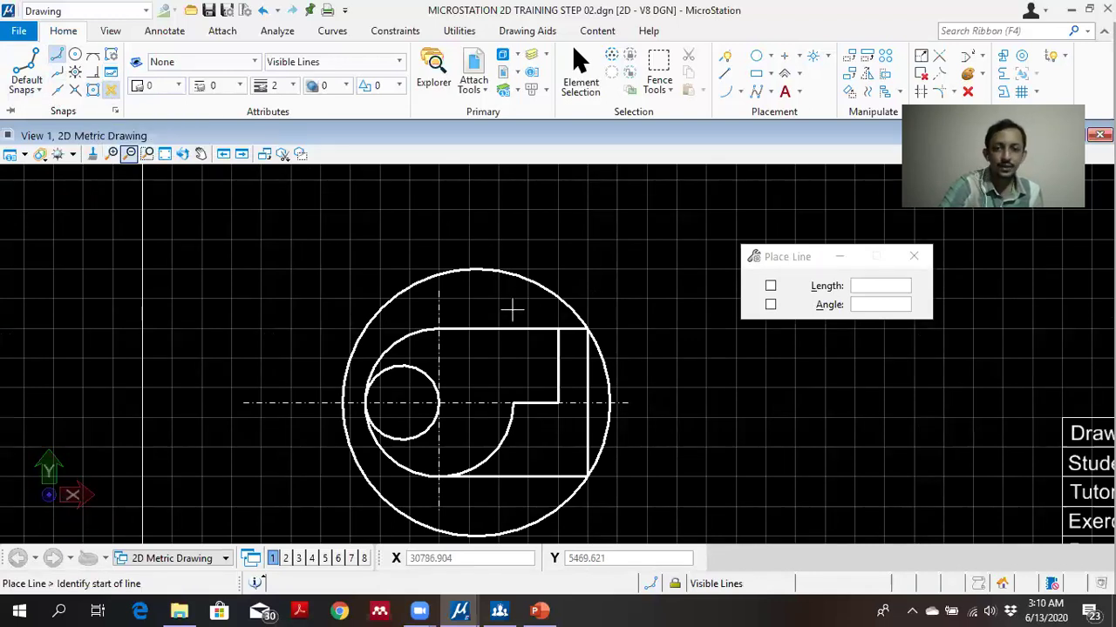
{"action": "scroll", "coordinate": [514, 352], "scroll_direction": "down", "scroll_amount": 2}
{"action": "scroll", "coordinate": [511, 366], "scroll_direction": "up", "scroll_amount": 5}
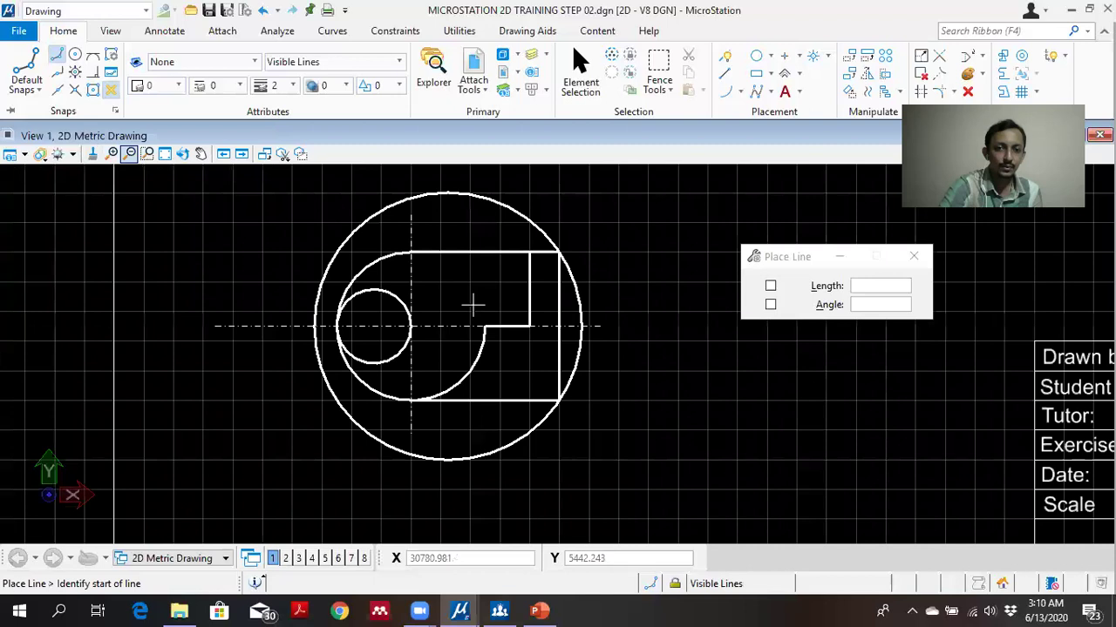
{"action": "scroll", "coordinate": [491, 340], "scroll_direction": "down", "scroll_amount": 3}
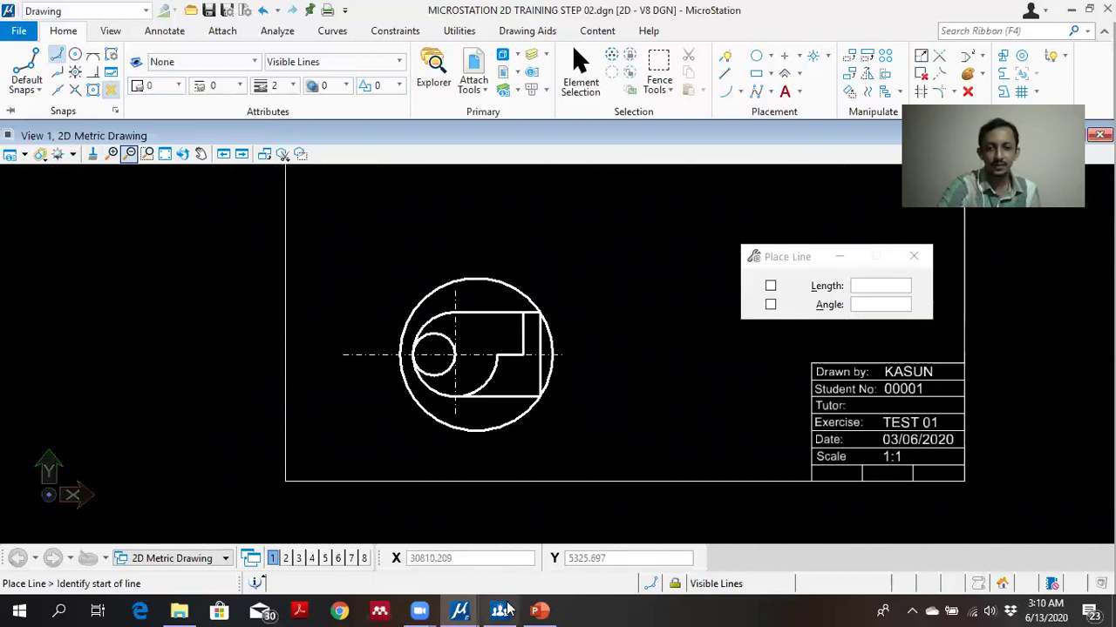
Switch to the PowerPoint training outline and review the STEP 03 slide on drawing orthographic projection.
{"action": "left_click", "coordinate": [541, 610]}
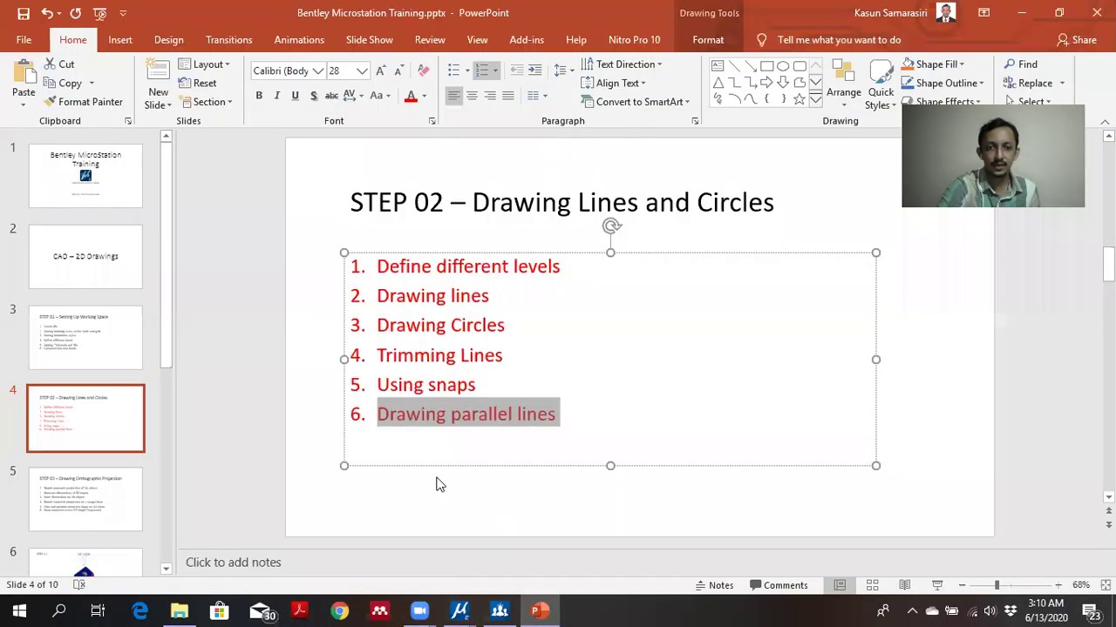
{"action": "left_click", "coordinate": [542, 314]}
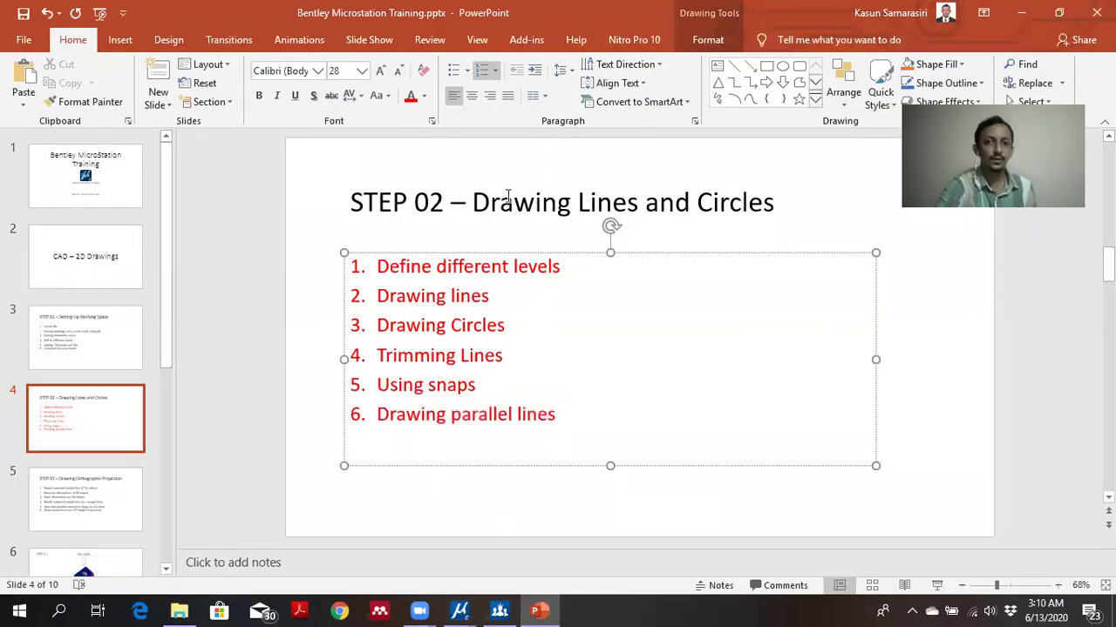
{"action": "left_click", "coordinate": [120, 494]}
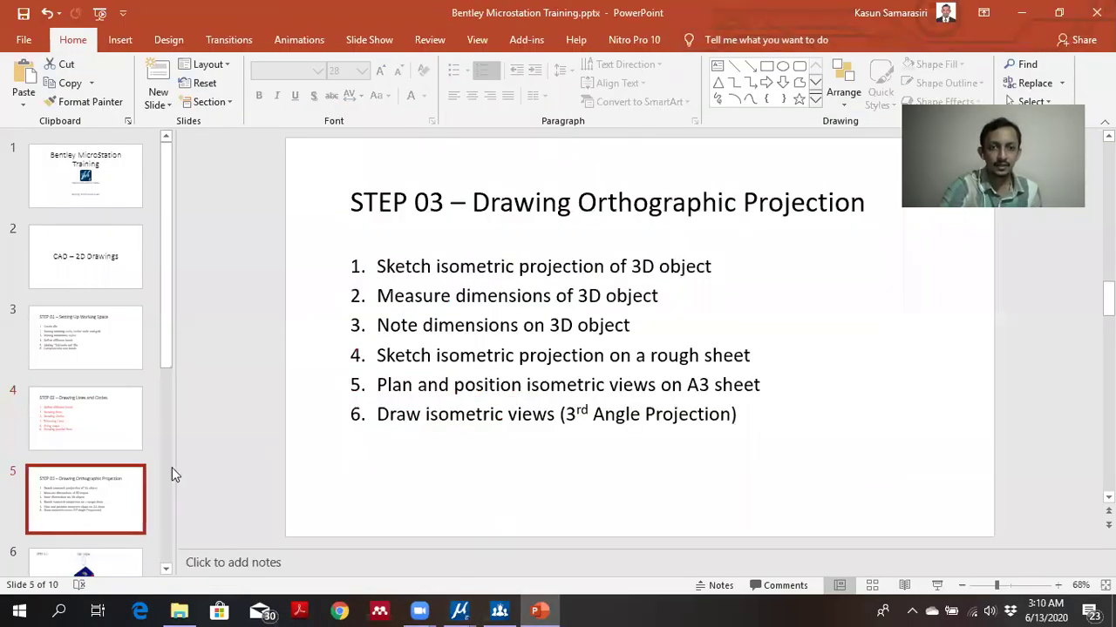
{"action": "left_click", "coordinate": [473, 203]}
{"action": "key", "text": "ctrl+shift+Right"}
{"action": "key", "text": "ctrl+shift+Right"}
{"action": "key", "text": "ctrl+shift+Right"}
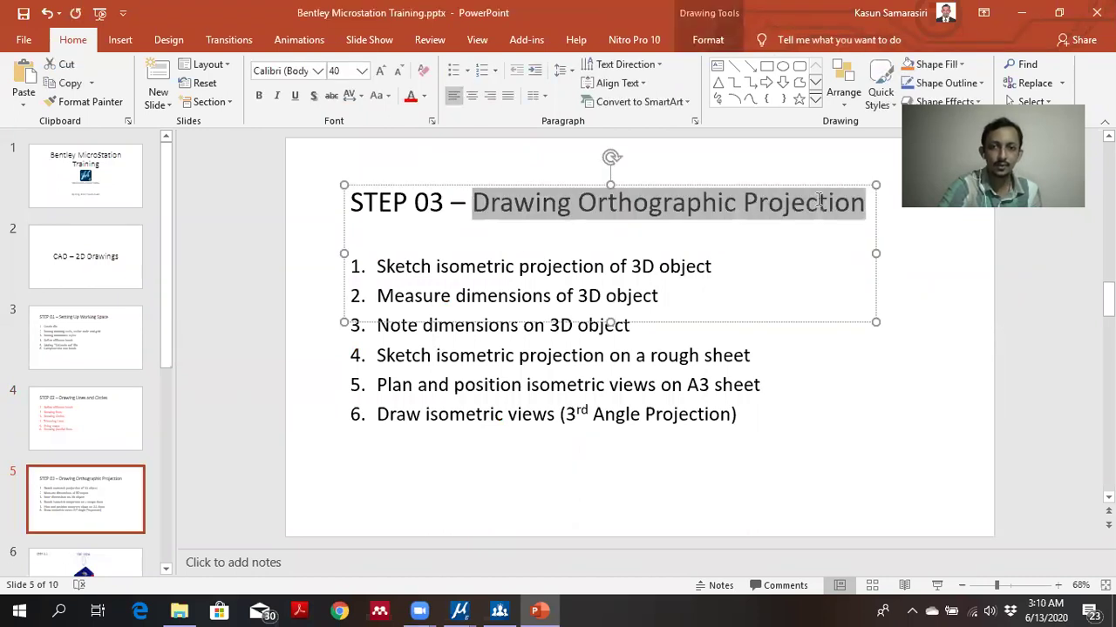
{"action": "left_click", "coordinate": [714, 217]}
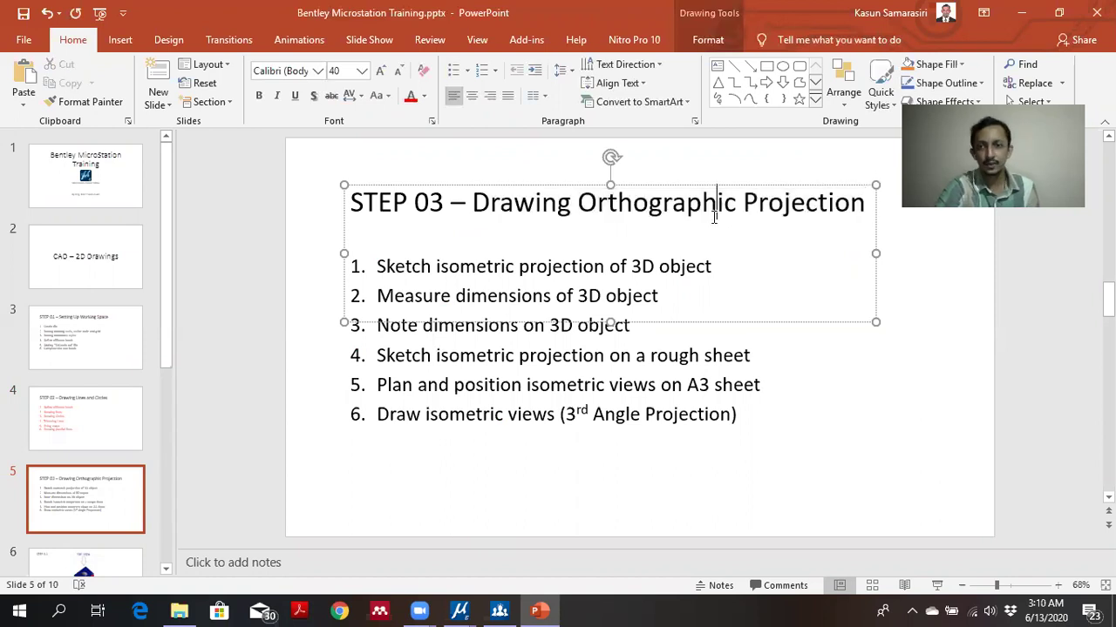
Change the font colour of all six list items on the STEP 02 slide to black.
{"action": "left_click", "coordinate": [139, 434]}
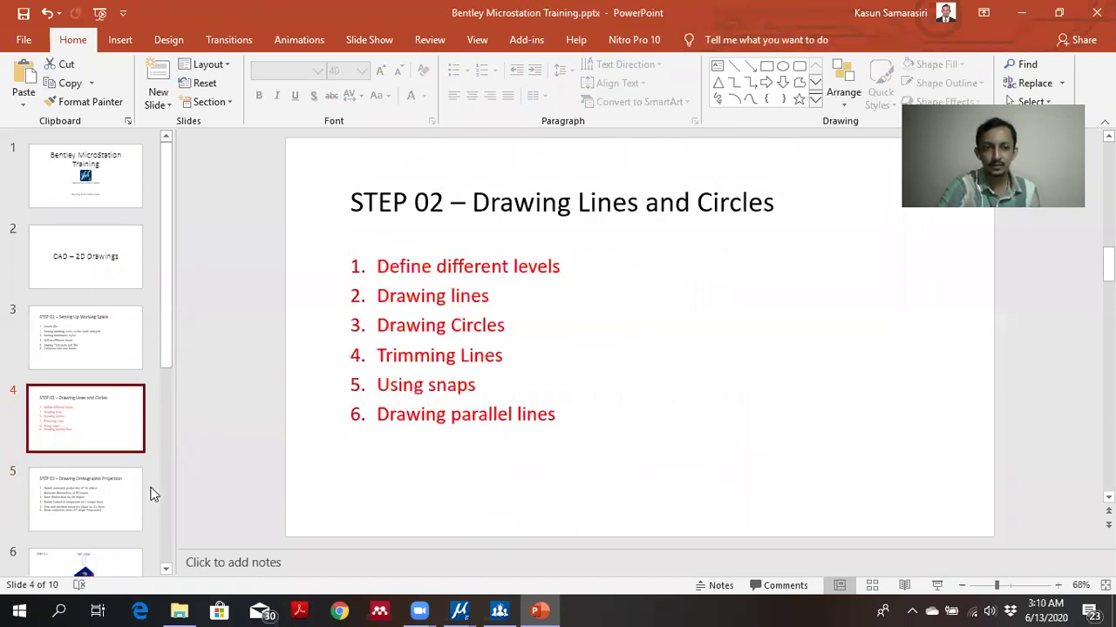
{"action": "left_click", "coordinate": [560, 413]}
{"action": "left_click_drag", "start_coordinate": [560, 413], "coordinate": [331, 273]}
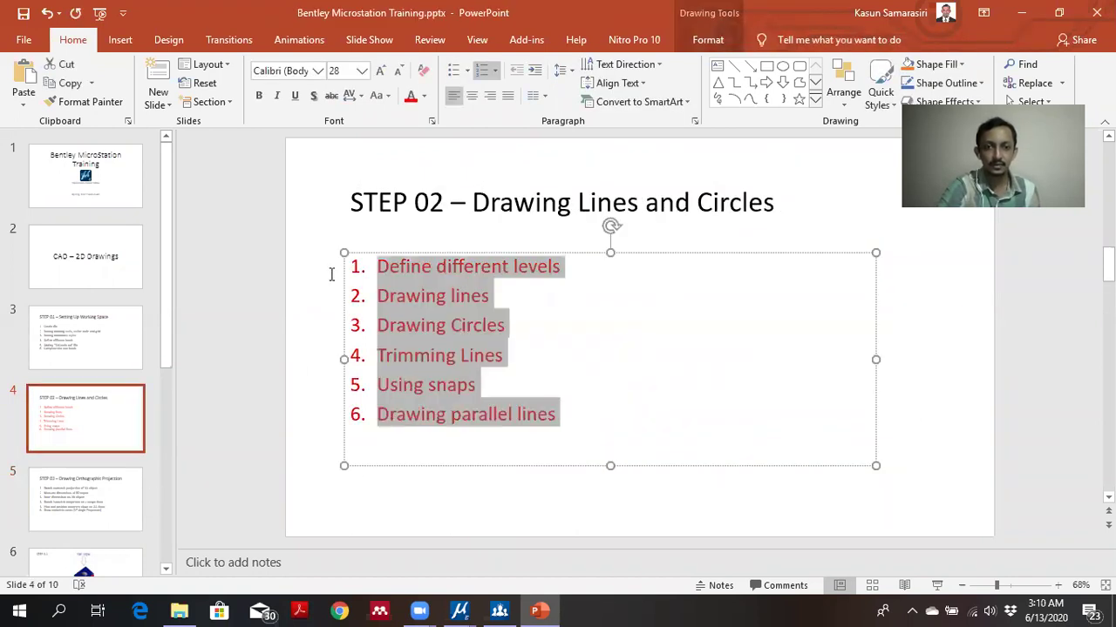
{"action": "left_click", "coordinate": [423, 97]}
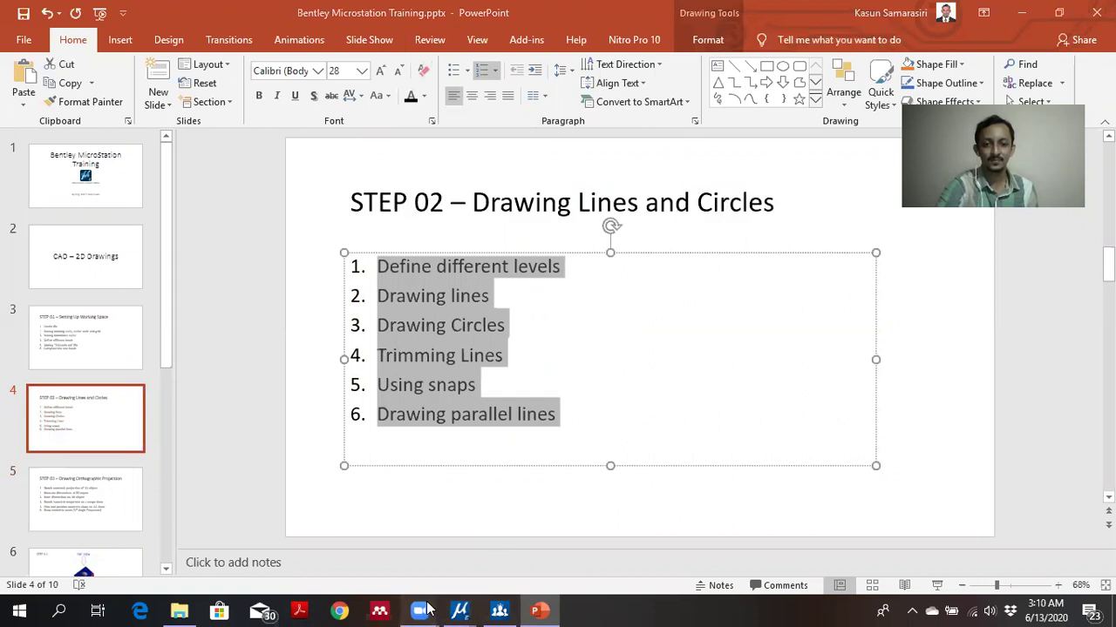
{"action": "mouse_move", "coordinate": [419, 610]}
{"action": "mouse_move", "coordinate": [532, 533]}
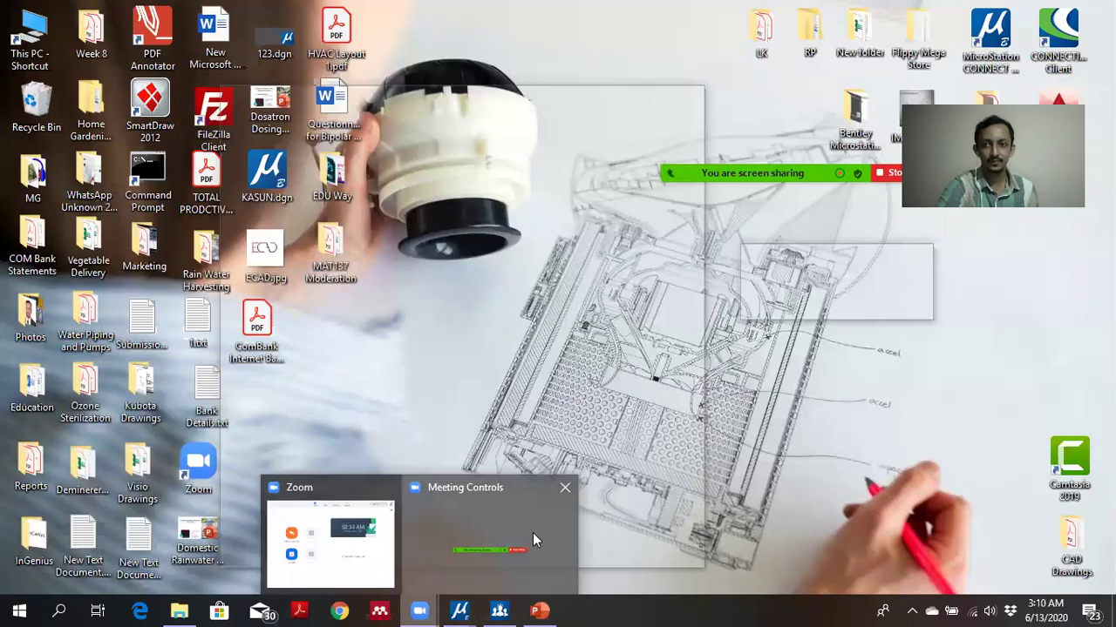